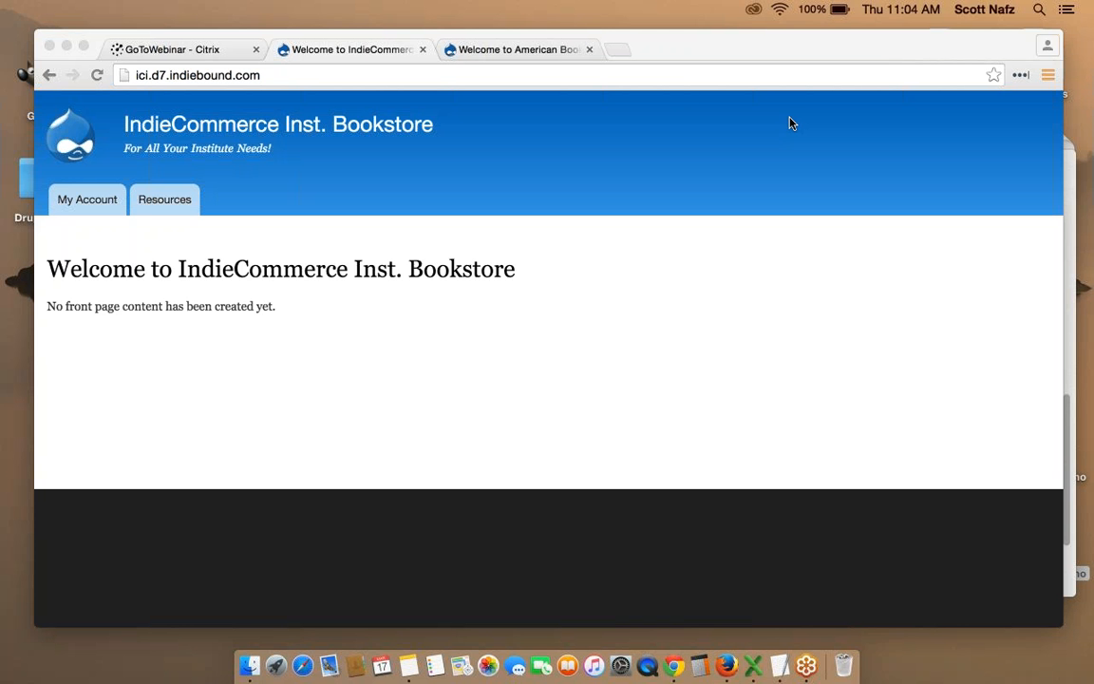
Switch to the 'Welcome to American Booksellers' tab showing the ABA home page on BookWeb.org.
{"action": "left_click", "coordinate": [537, 48]}
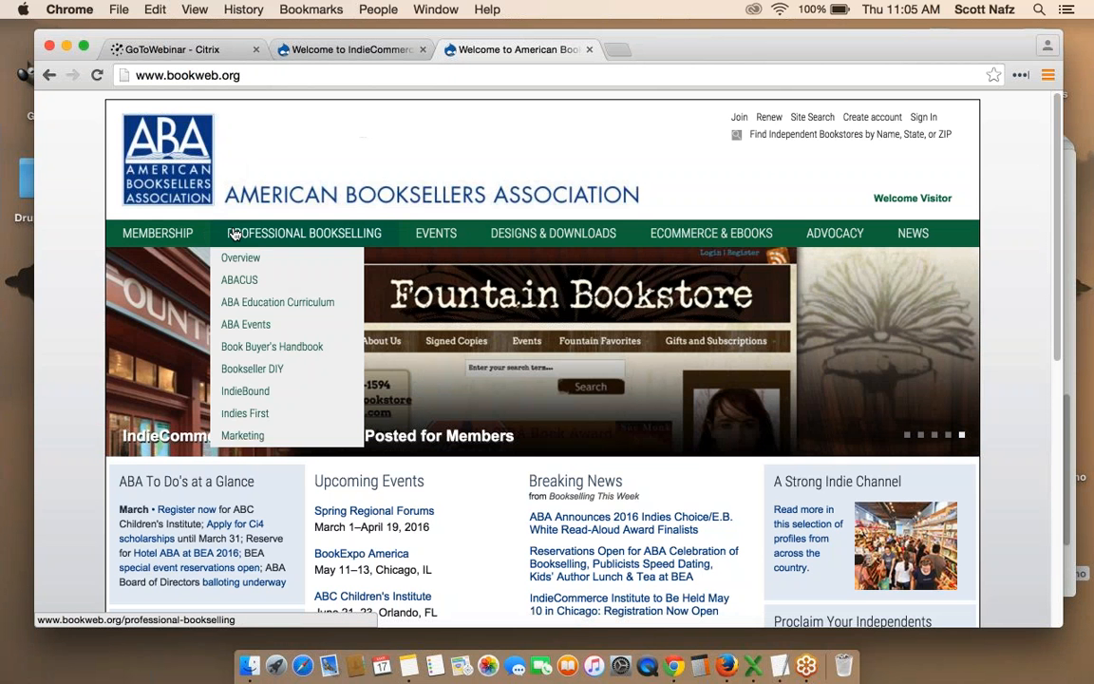
{"action": "mouse_move", "coordinate": [707, 237]}
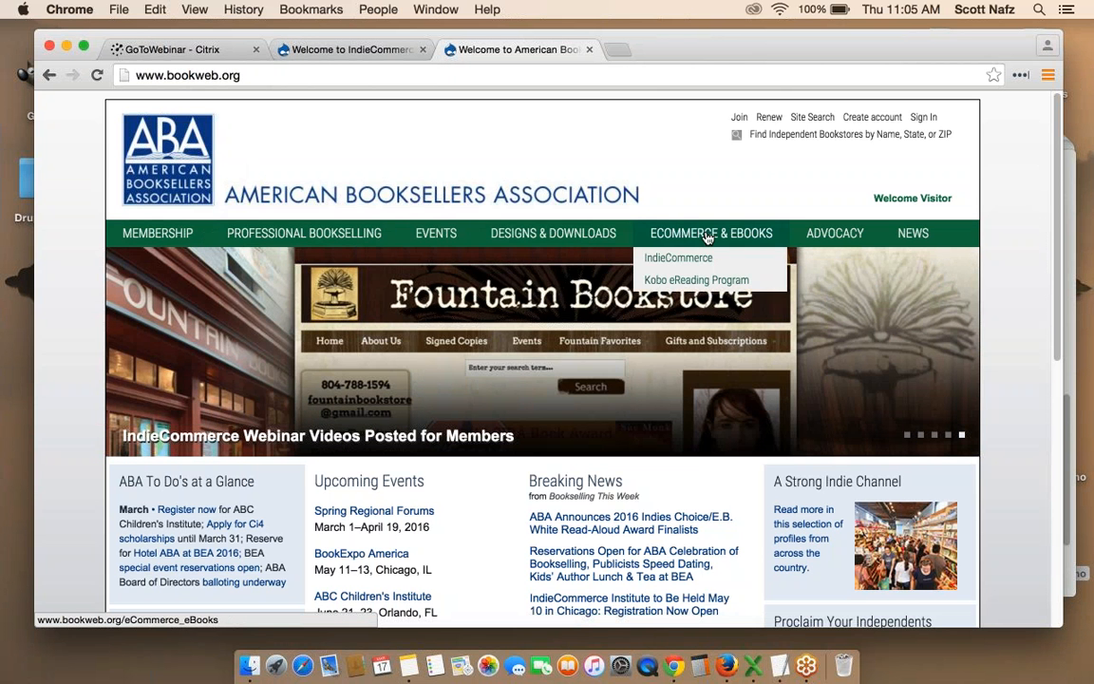
{"action": "mouse_move", "coordinate": [691, 259]}
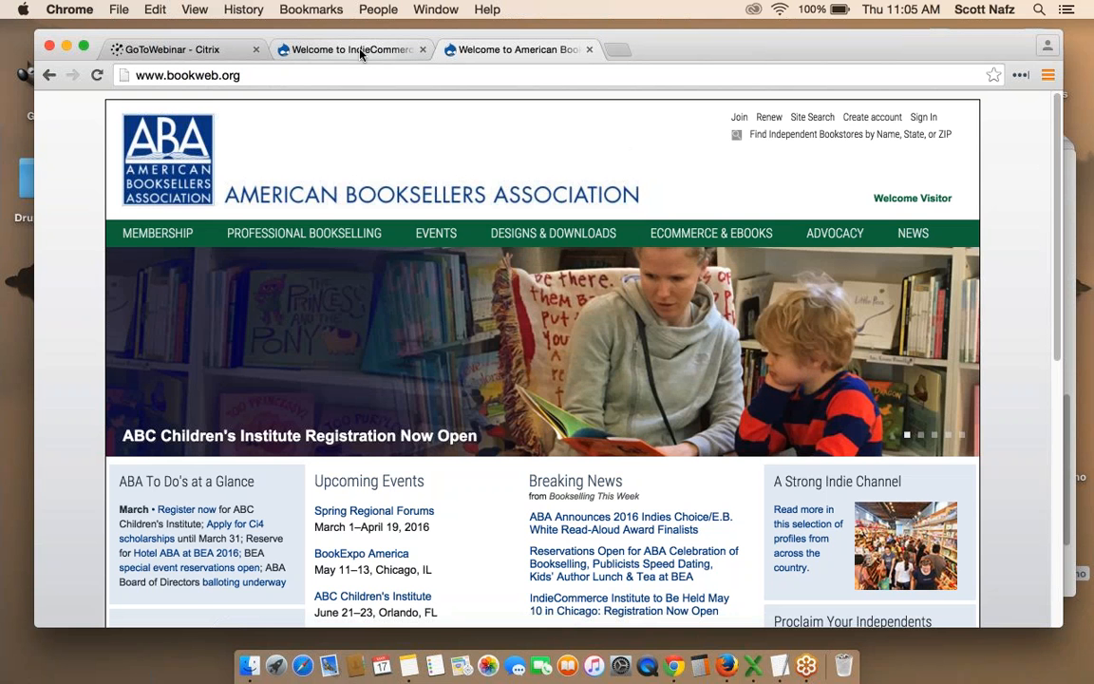
Switch back to the 'Welcome to IndieCommerce' tab for the bookstore site.
{"action": "left_click", "coordinate": [361, 53]}
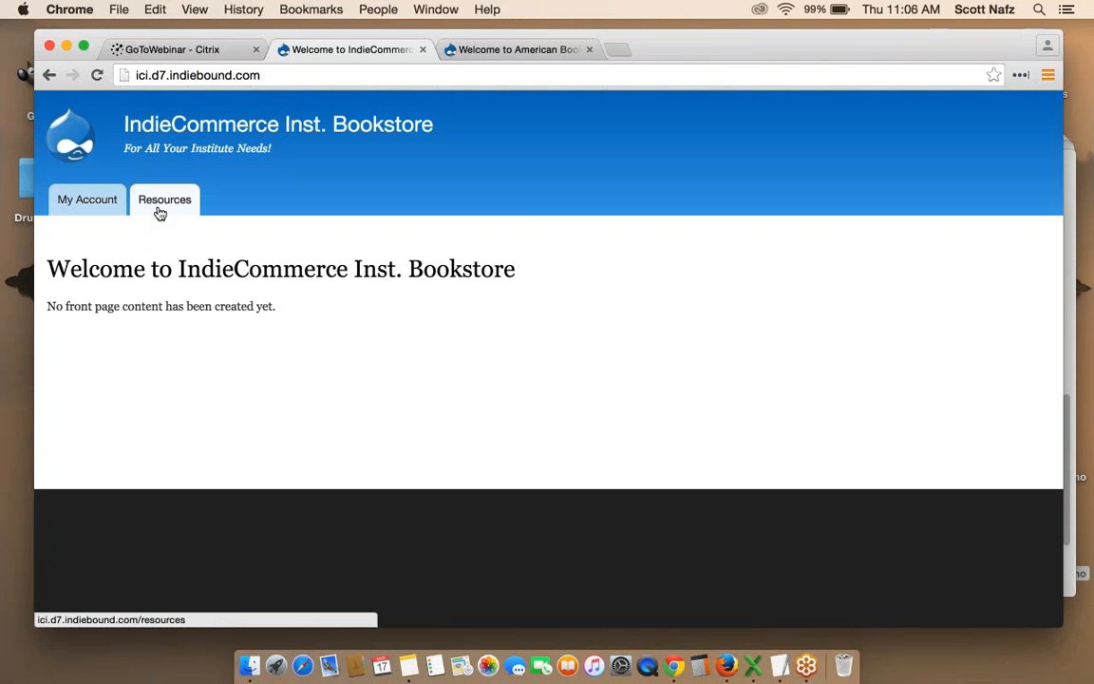
{"action": "left_click", "coordinate": [86, 204]}
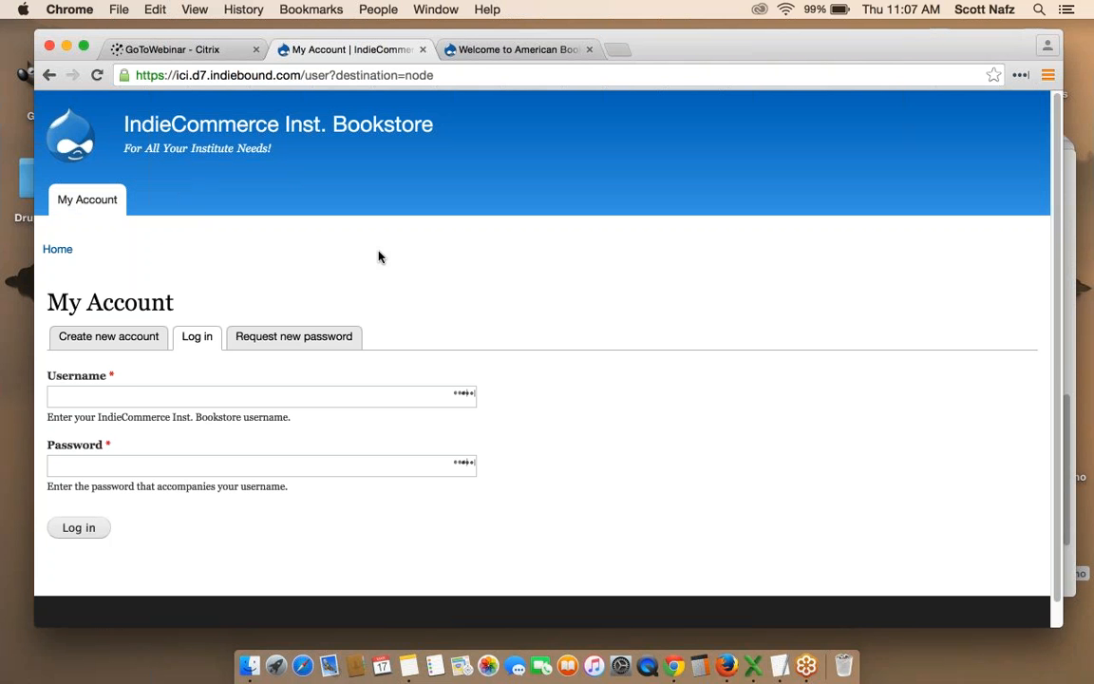
{"action": "left_click", "coordinate": [131, 392]}
{"action": "type", "text": "vid"}
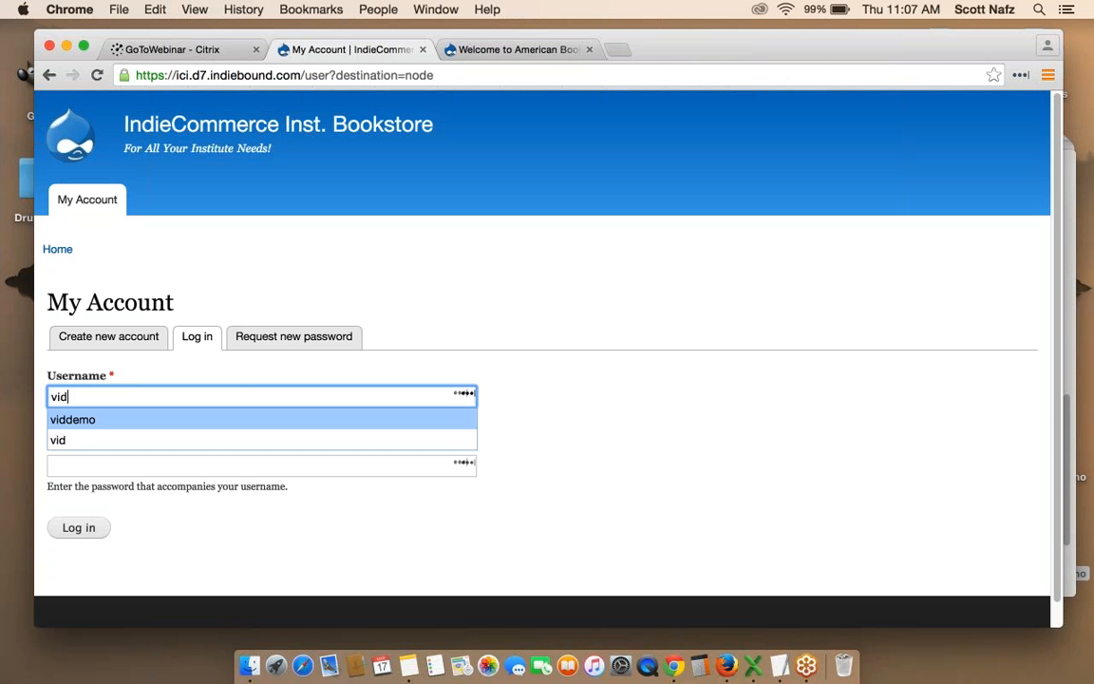
{"action": "left_click", "coordinate": [127, 418]}
{"action": "left_click", "coordinate": [118, 462]}
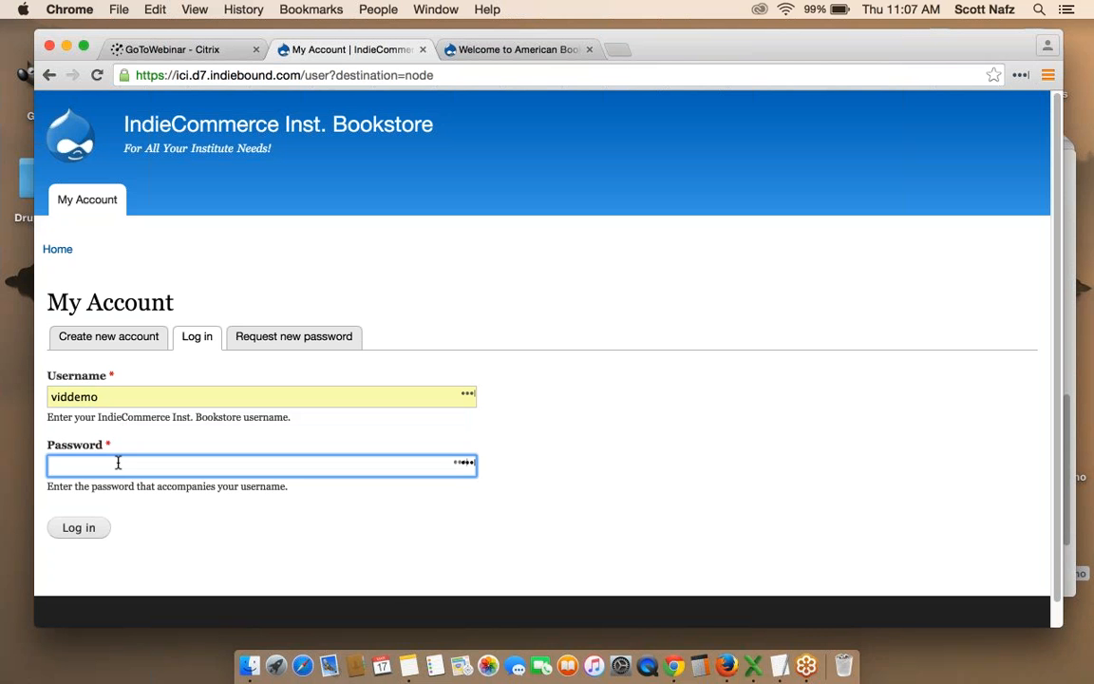
{"action": "type", "text": "••••••"}
{"action": "key", "text": "Return"}
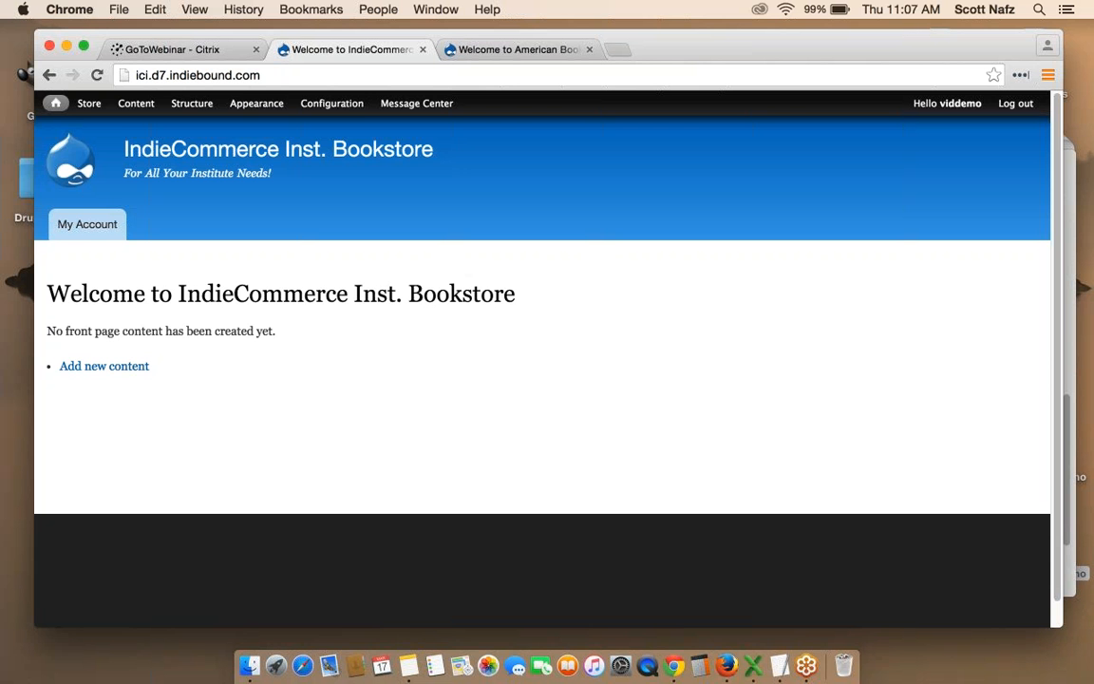
{"action": "left_click", "coordinate": [1015, 102]}
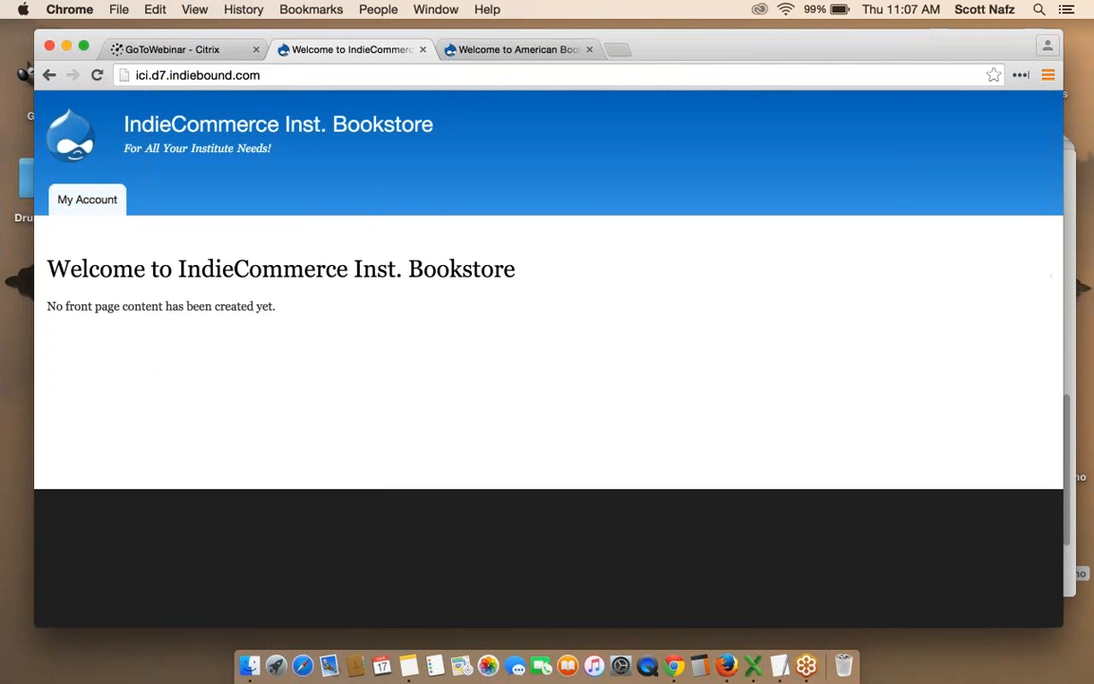
Append /user to the store's web address to load the login page.
{"action": "double_click", "coordinate": [253, 75]}
{"action": "key", "text": "Right"}
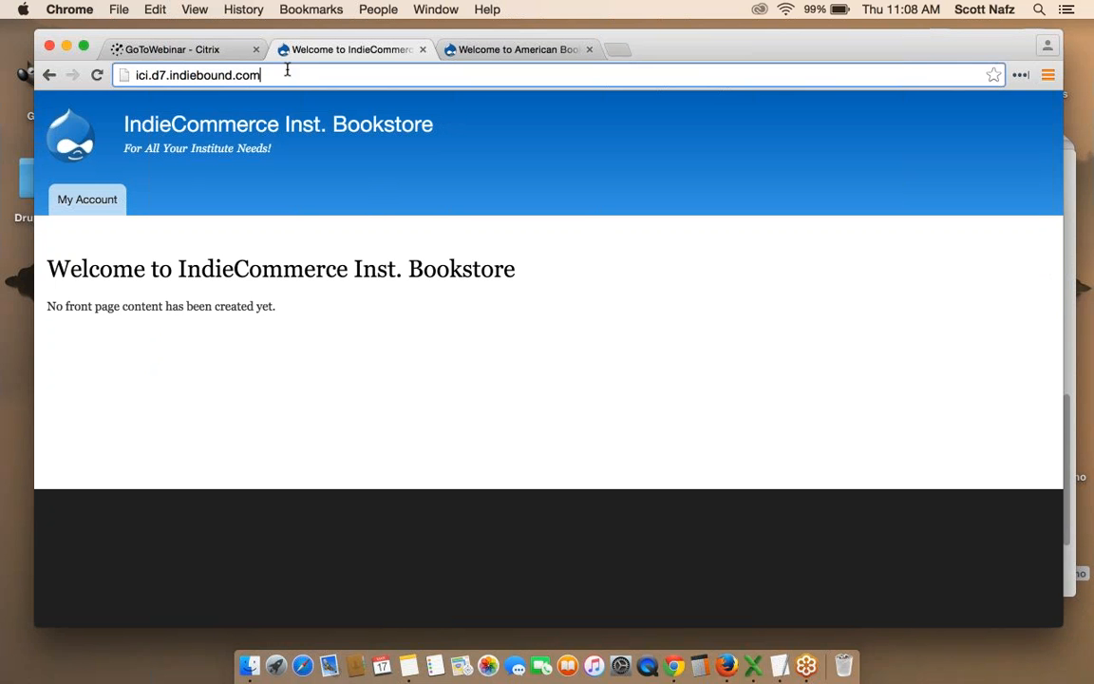
{"action": "type", "text": "/"}
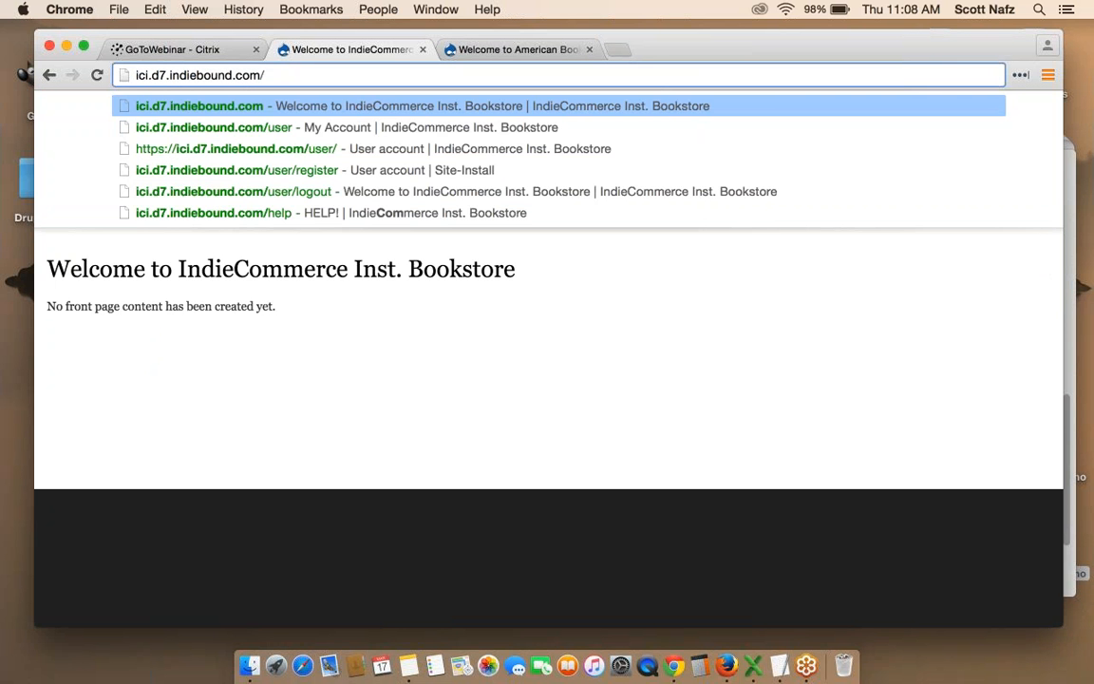
{"action": "type", "text": "user"}
{"action": "key", "text": "Return"}
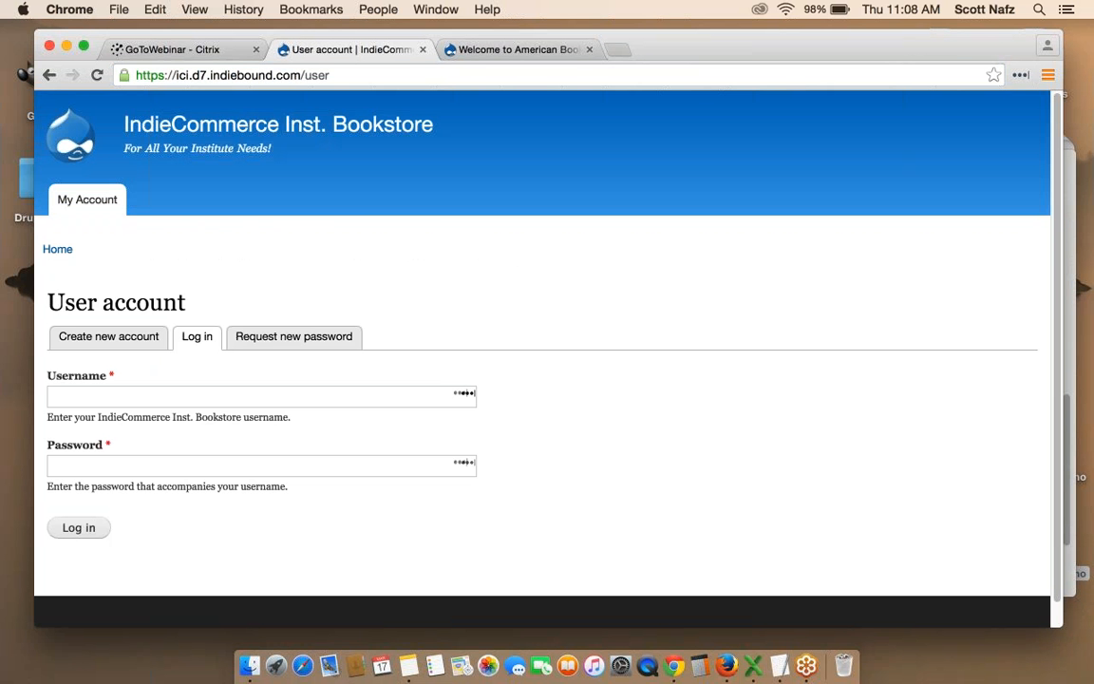
Clear the partially typed username and open the Create new account registration form.
{"action": "left_click", "coordinate": [261, 396]}
{"action": "type", "text": "vid"}
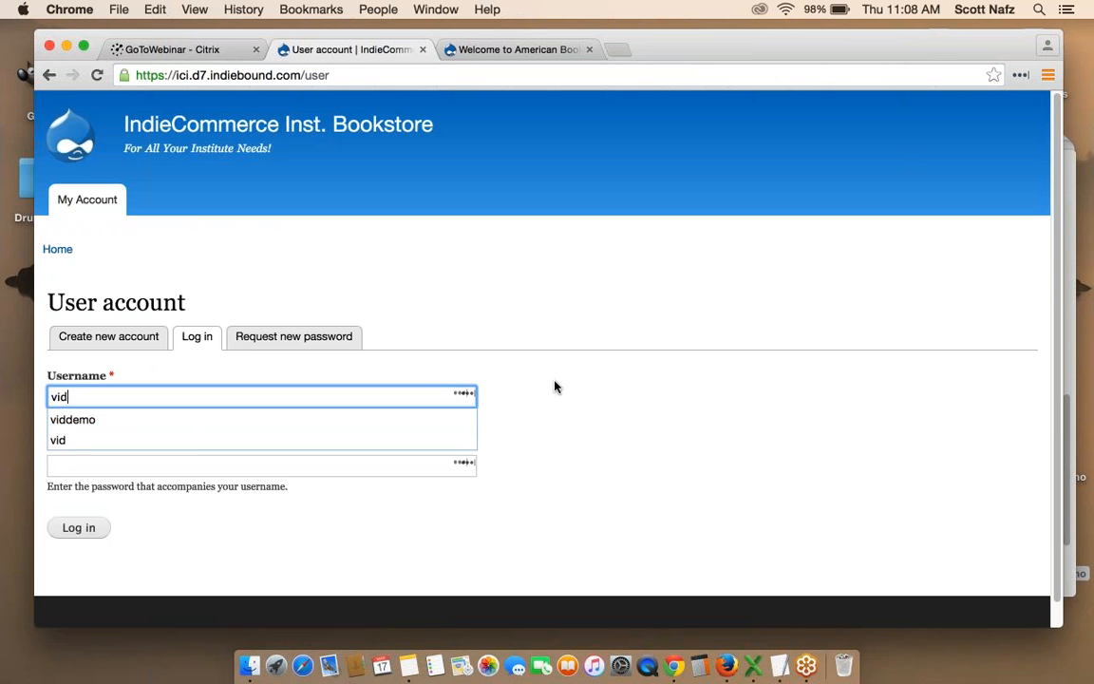
{"action": "key", "text": "Escape"}
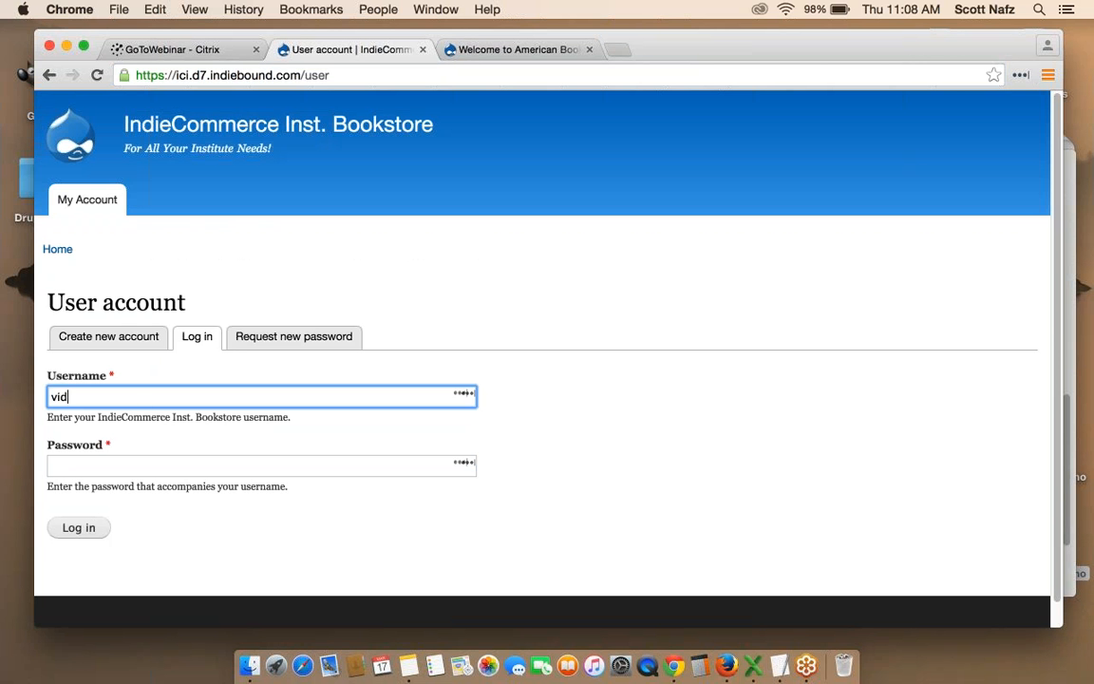
{"action": "left_click_drag", "start_coordinate": [96, 397], "coordinate": [38, 397]}
{"action": "key", "text": "BackSpace"}
{"action": "left_click", "coordinate": [111, 342]}
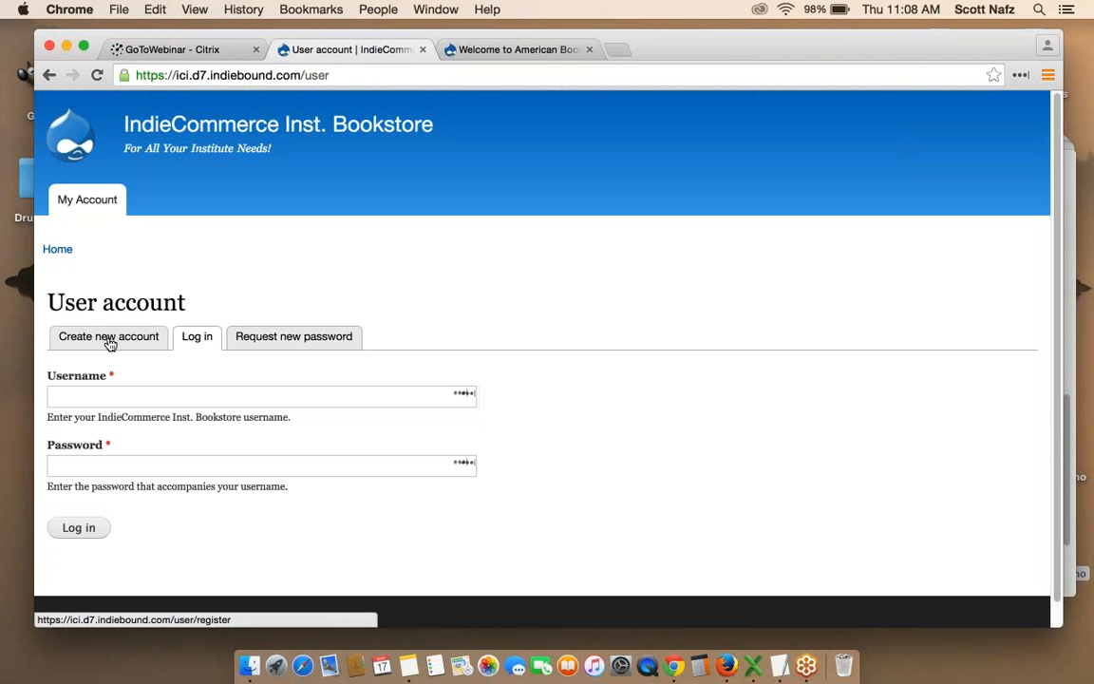
{"action": "scroll", "coordinate": [456, 298], "scroll_direction": "down", "scroll_amount": 2}
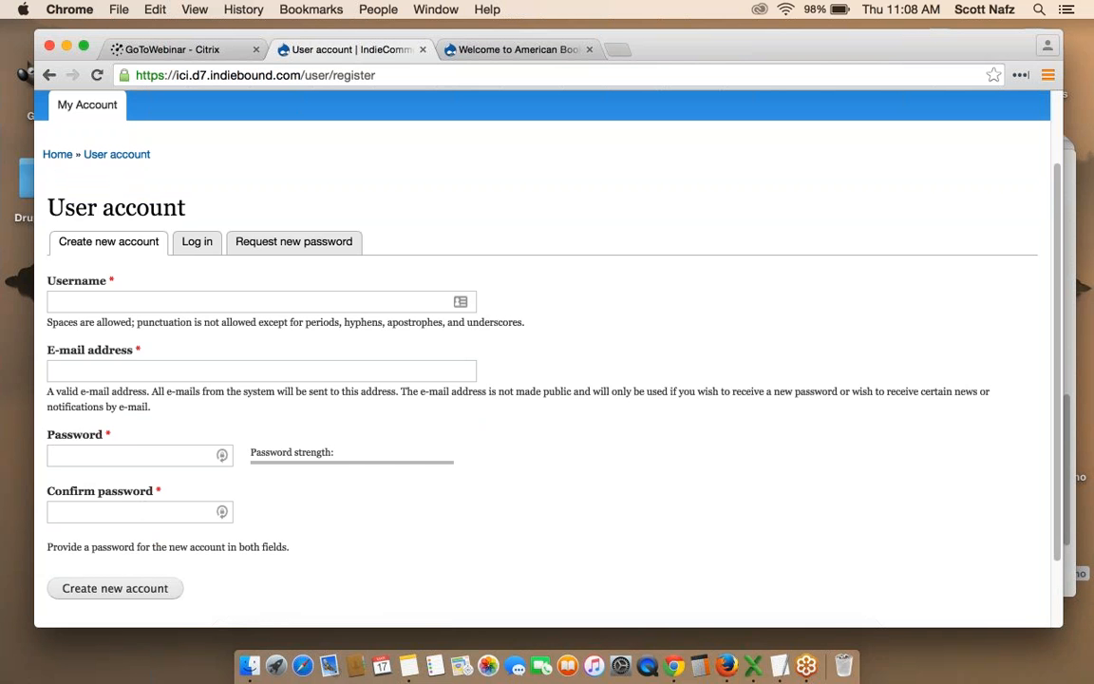
{"action": "scroll", "coordinate": [547, 361], "scroll_direction": "up", "scroll_amount": 2}
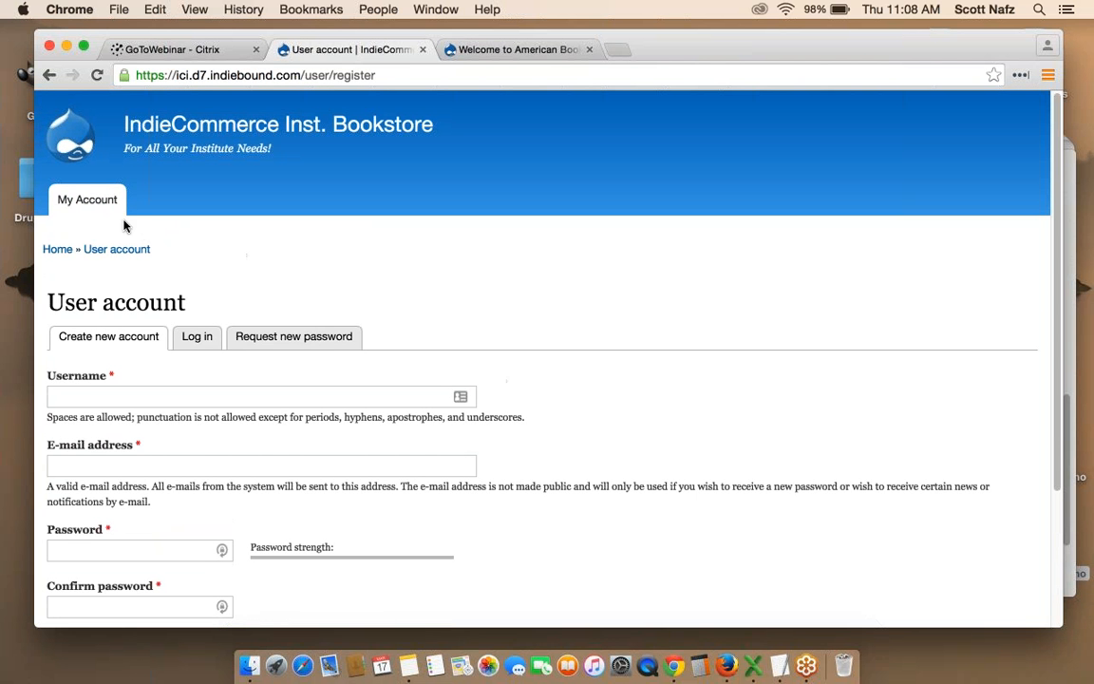
Log in as the store admin with the saved username and the account password.
{"action": "left_click", "coordinate": [195, 337]}
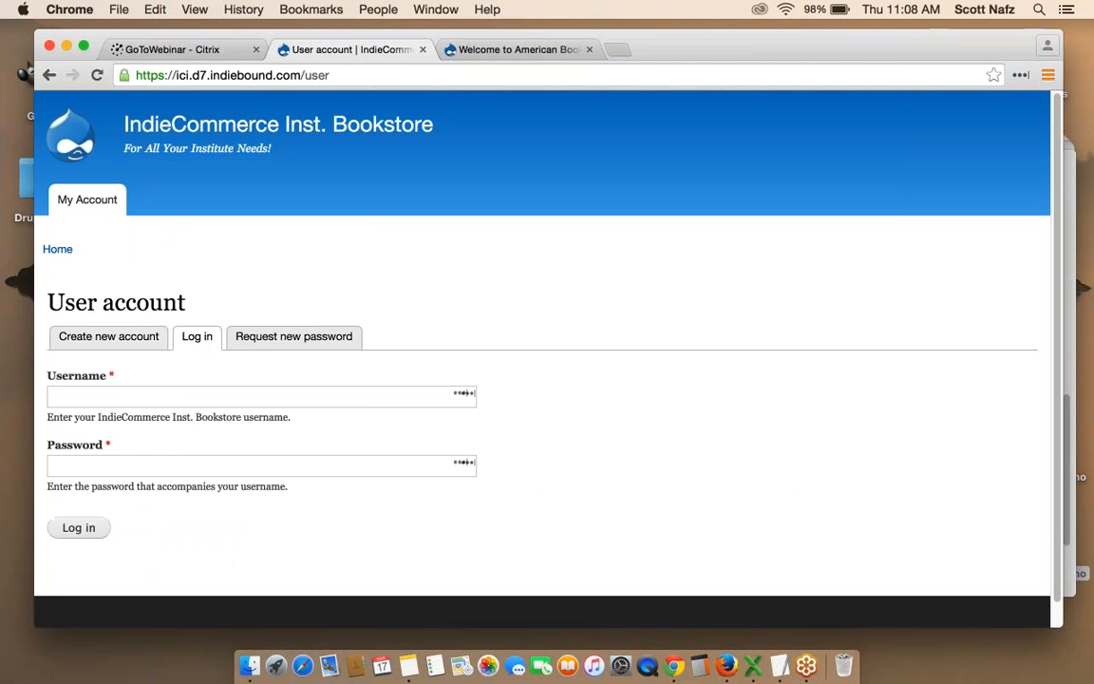
{"action": "left_click", "coordinate": [168, 393]}
{"action": "type", "text": "vid"}
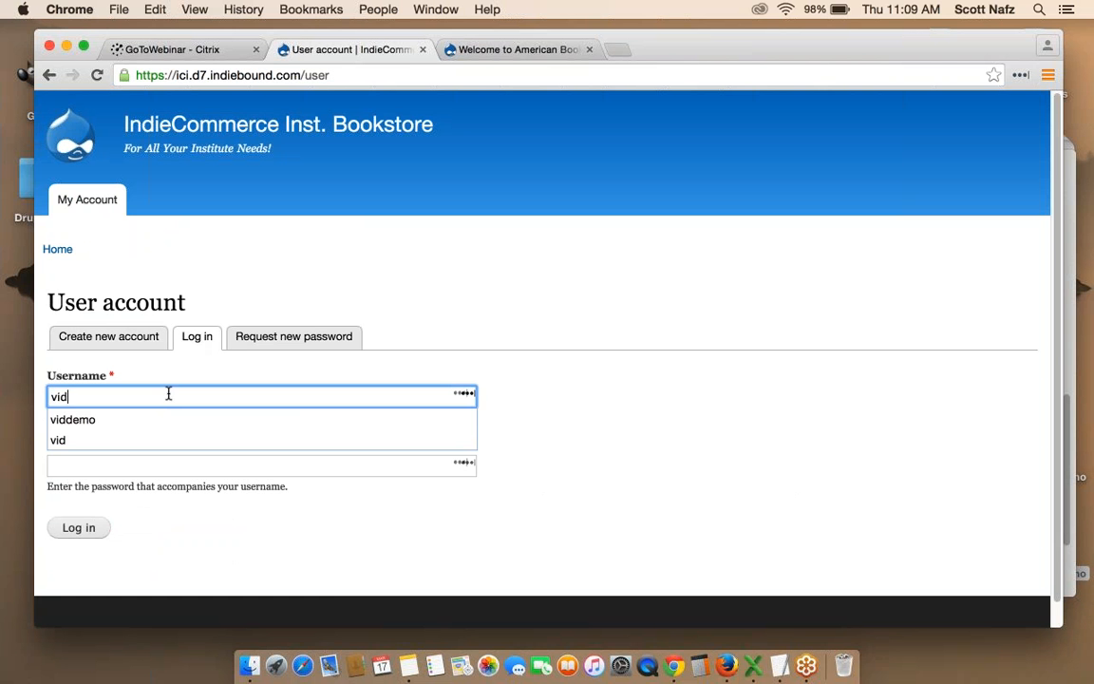
{"action": "left_click", "coordinate": [151, 420]}
{"action": "left_click", "coordinate": [141, 468]}
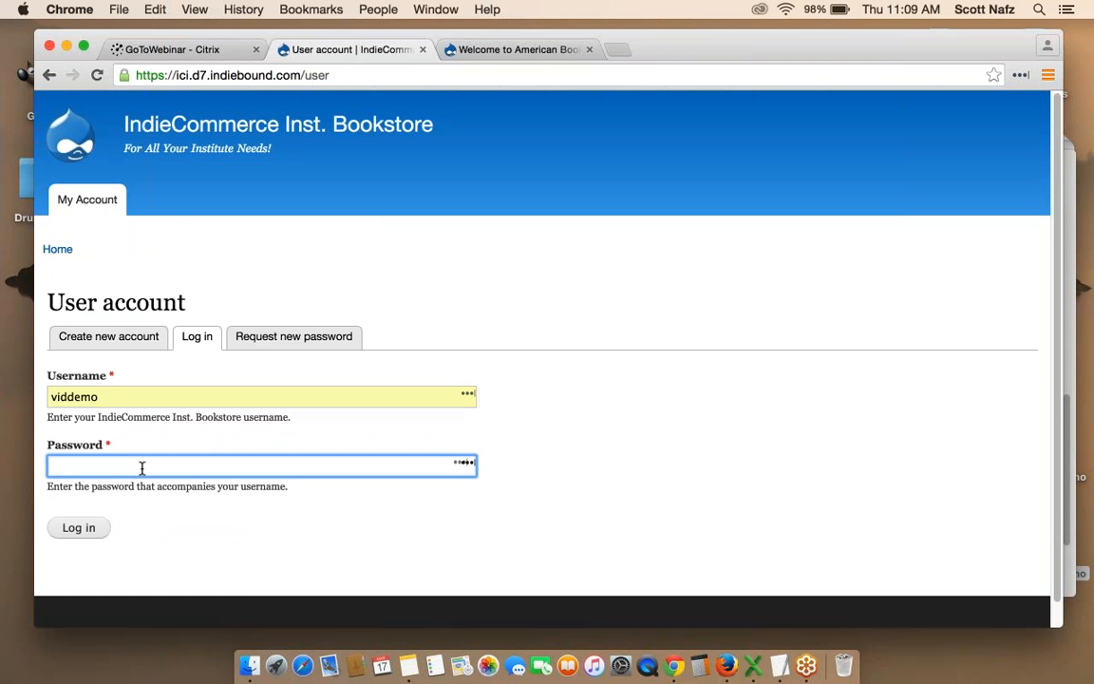
{"action": "type", "text": "••••••"}
{"action": "key", "text": "Return"}
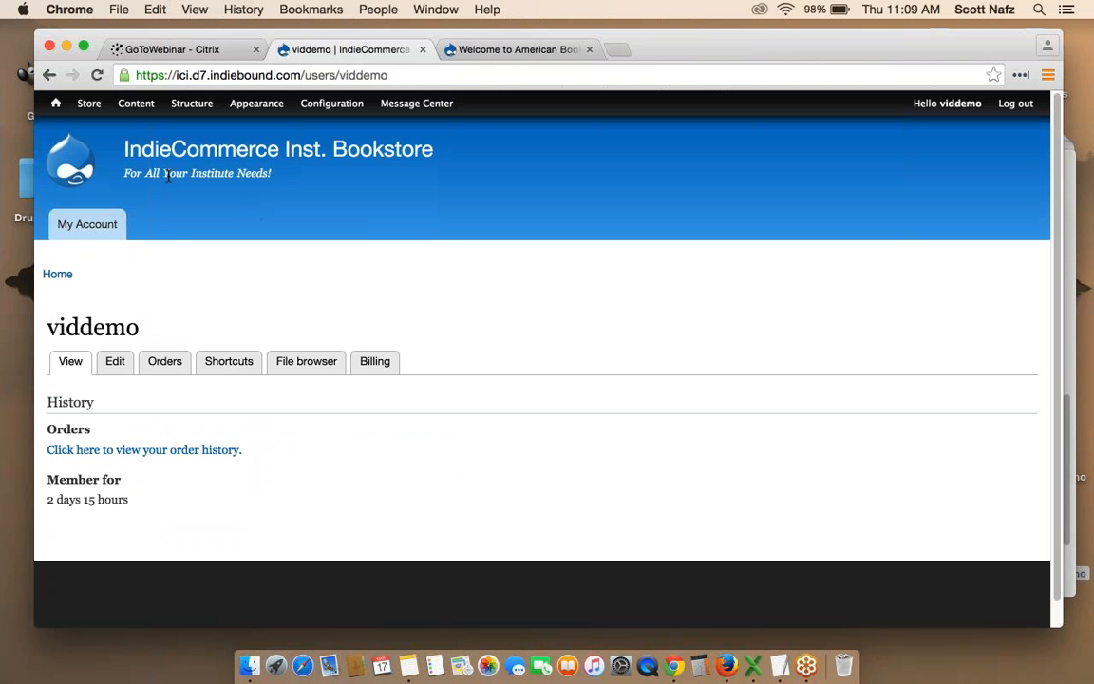
Open the Store > Configuration > Store Roles page from the admin menu.
{"action": "mouse_move", "coordinate": [87, 109]}
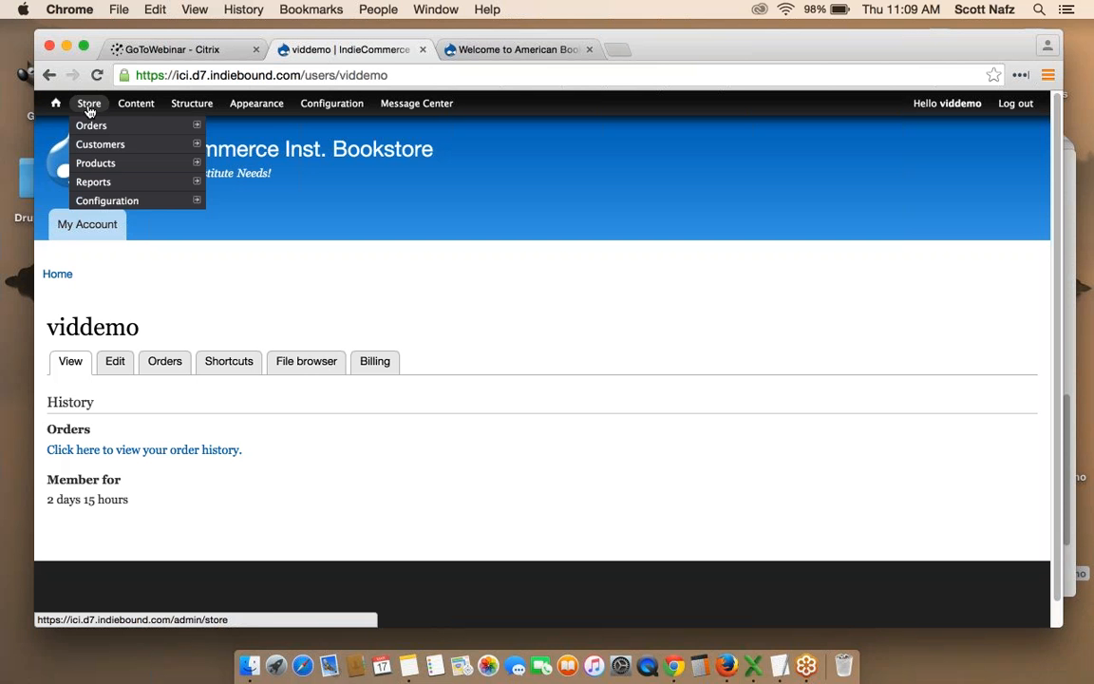
{"action": "mouse_move", "coordinate": [124, 201]}
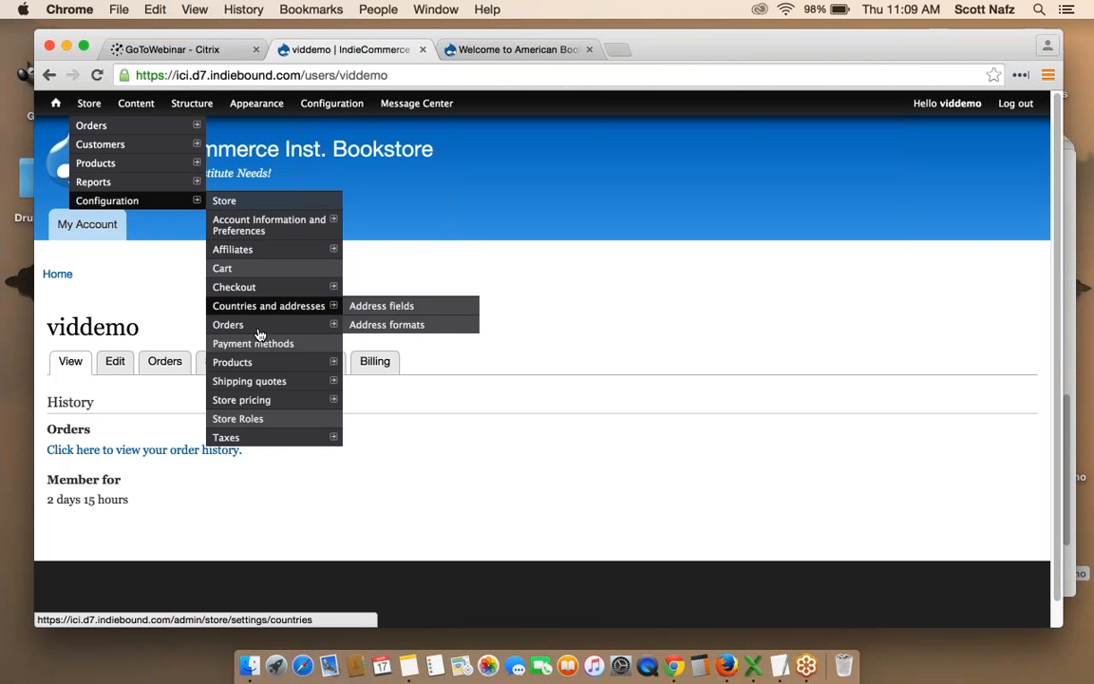
{"action": "left_click", "coordinate": [257, 421]}
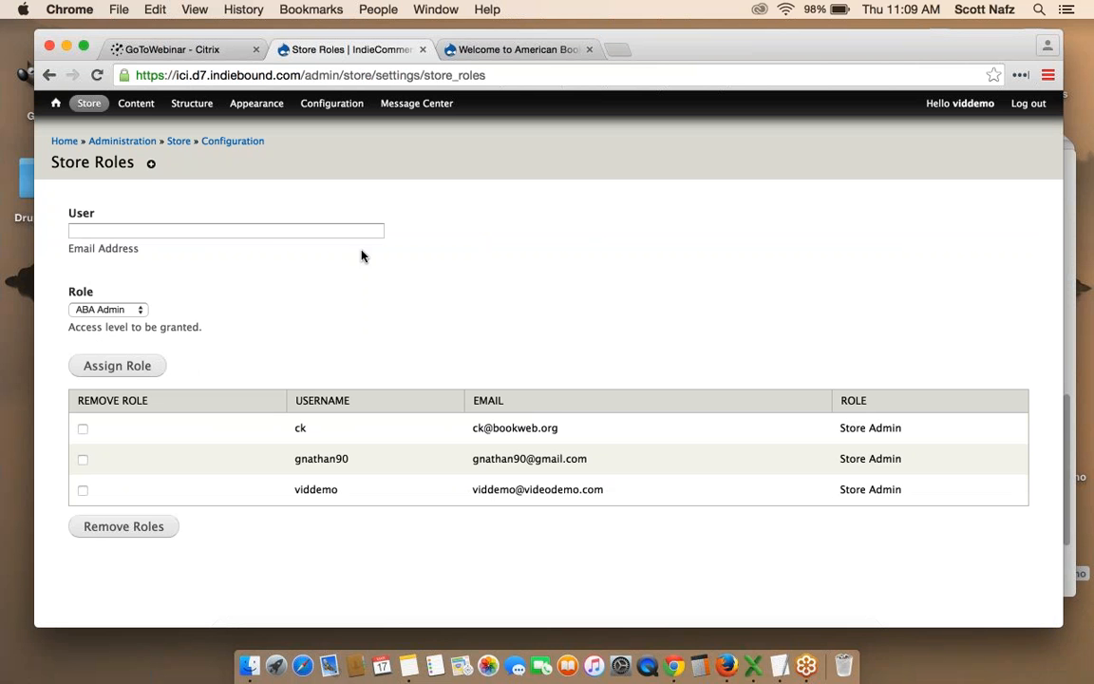
Fill User with a suggested e-mail, choose Store Admin, and tick the last user's Remove Role box.
{"action": "left_click", "coordinate": [268, 229]}
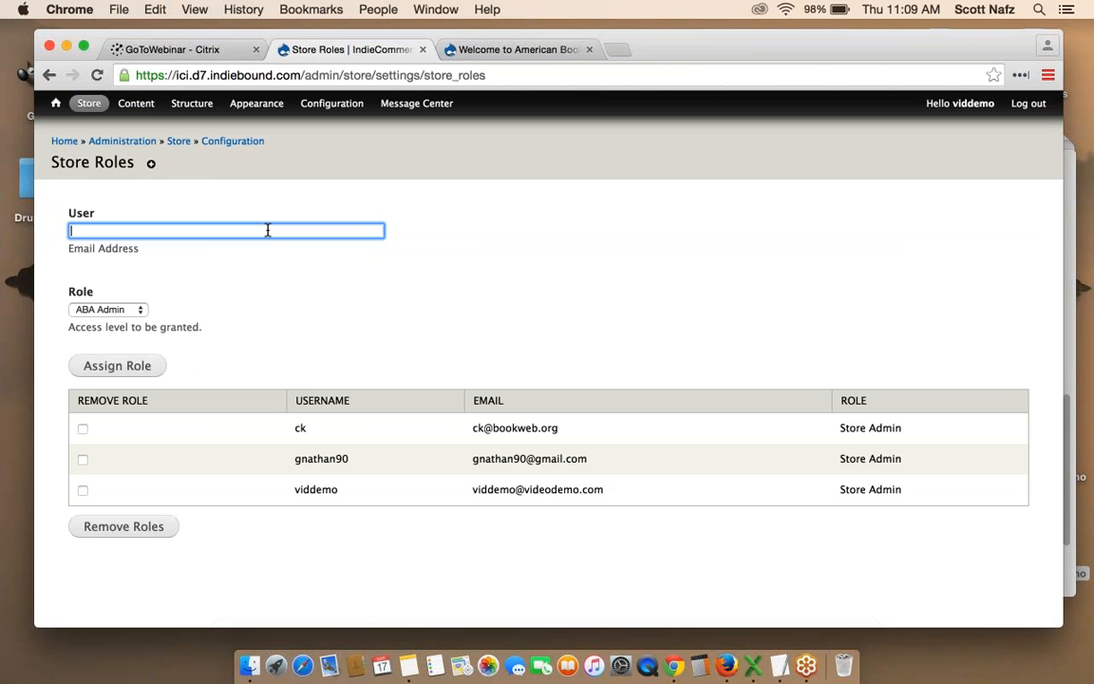
{"action": "left_click", "coordinate": [268, 230]}
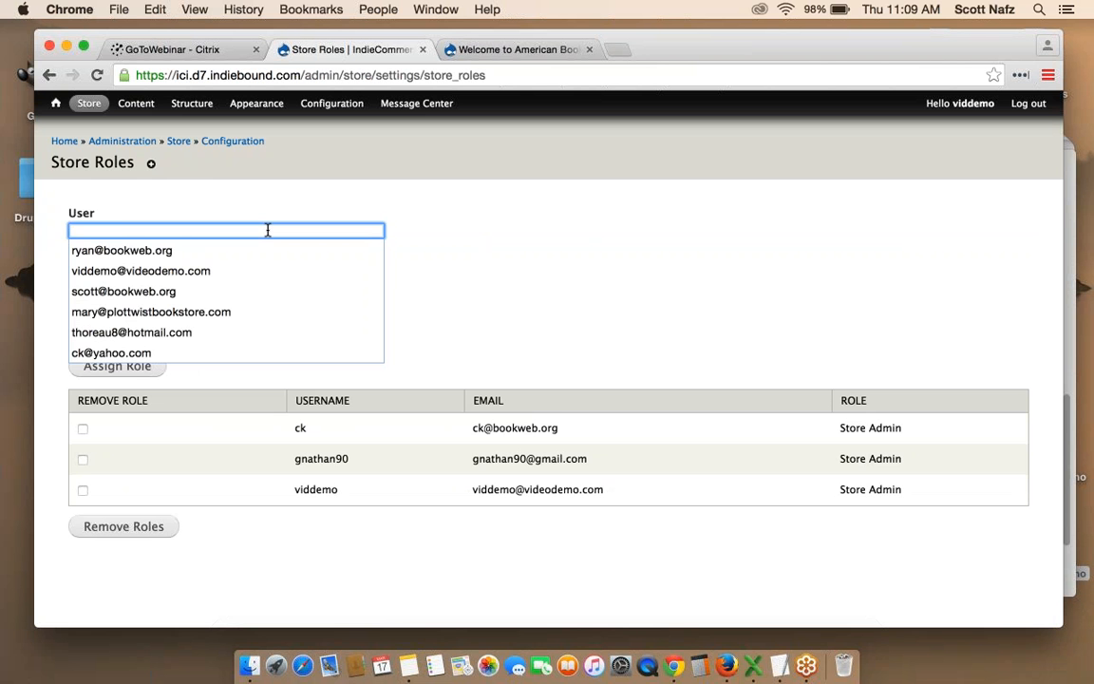
{"action": "left_click", "coordinate": [182, 294]}
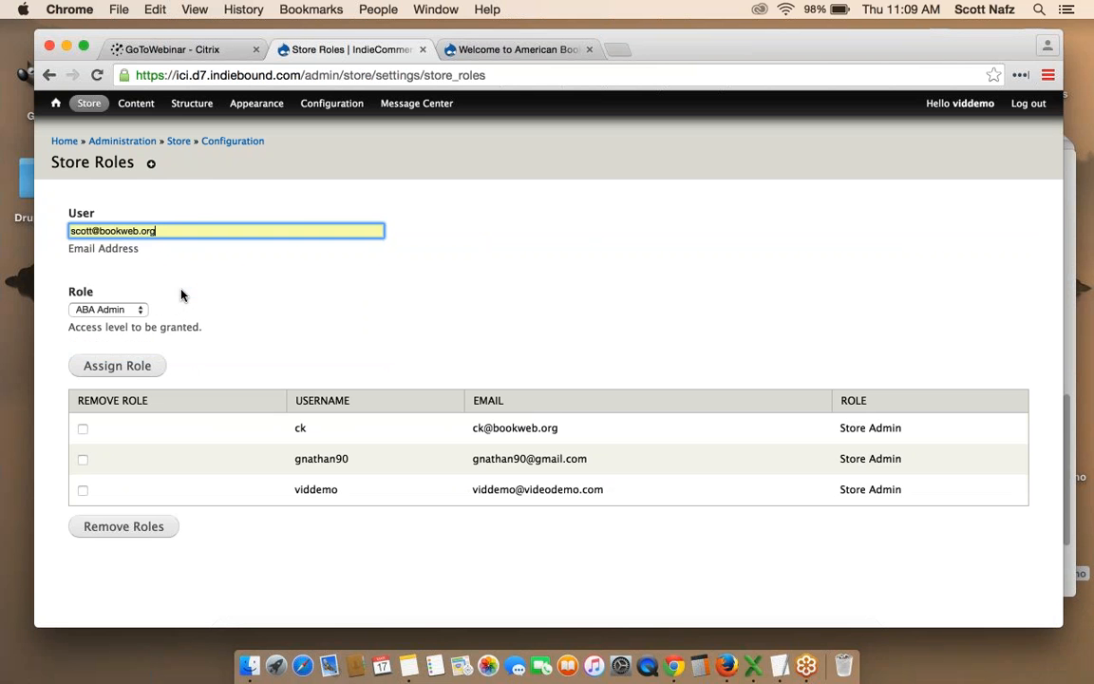
{"action": "left_click", "coordinate": [128, 310]}
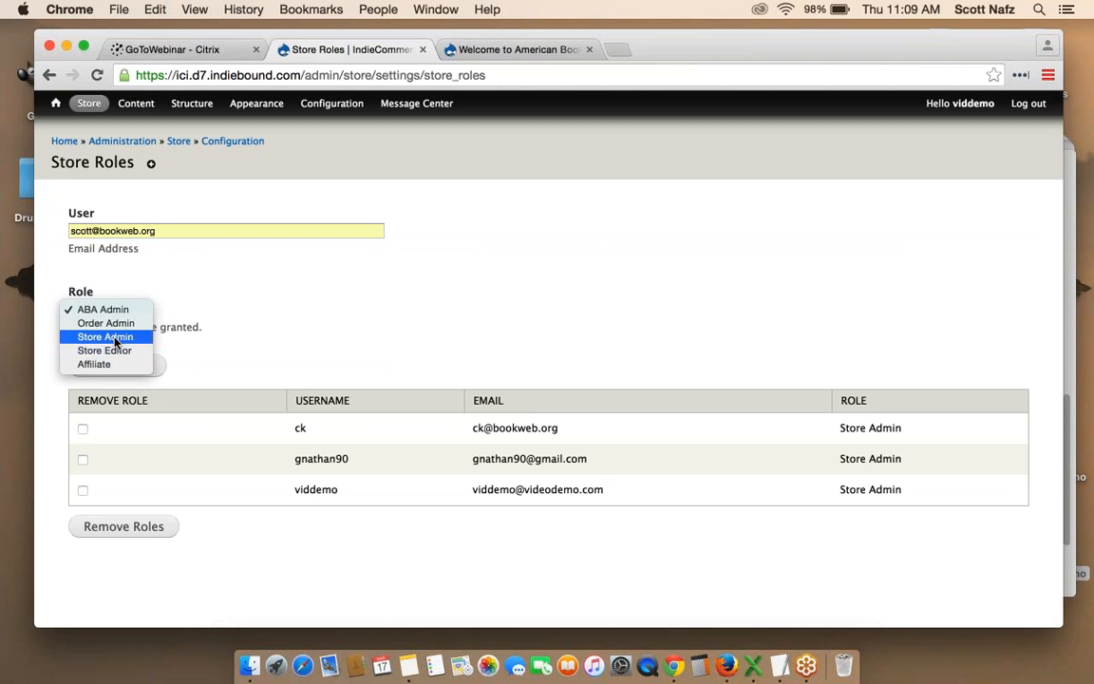
{"action": "left_click", "coordinate": [112, 337]}
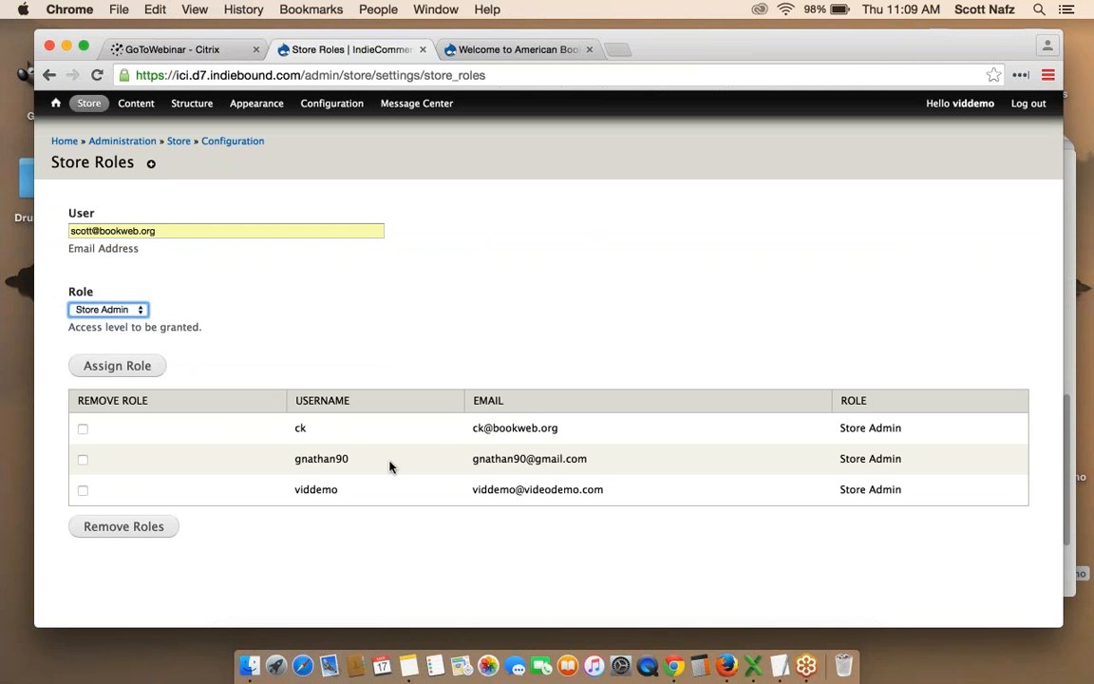
{"action": "left_click", "coordinate": [82, 490]}
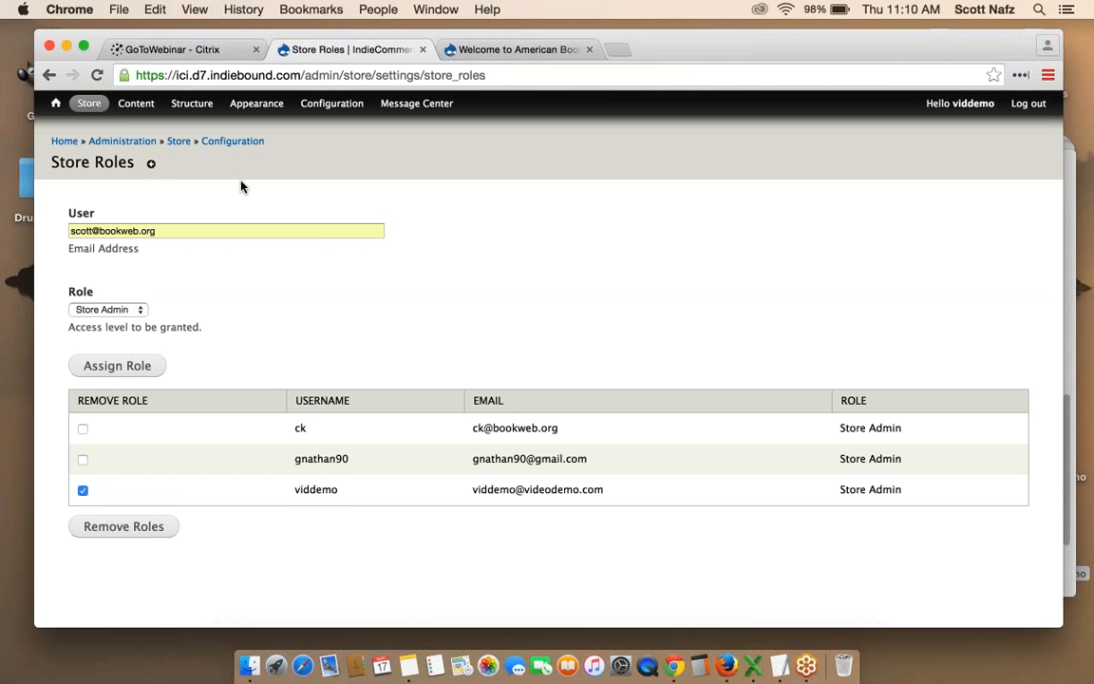
Flush all caches, then reopen Store > Configuration > Store Roles.
{"action": "mouse_move", "coordinate": [56, 102]}
{"action": "left_click", "coordinate": [84, 142]}
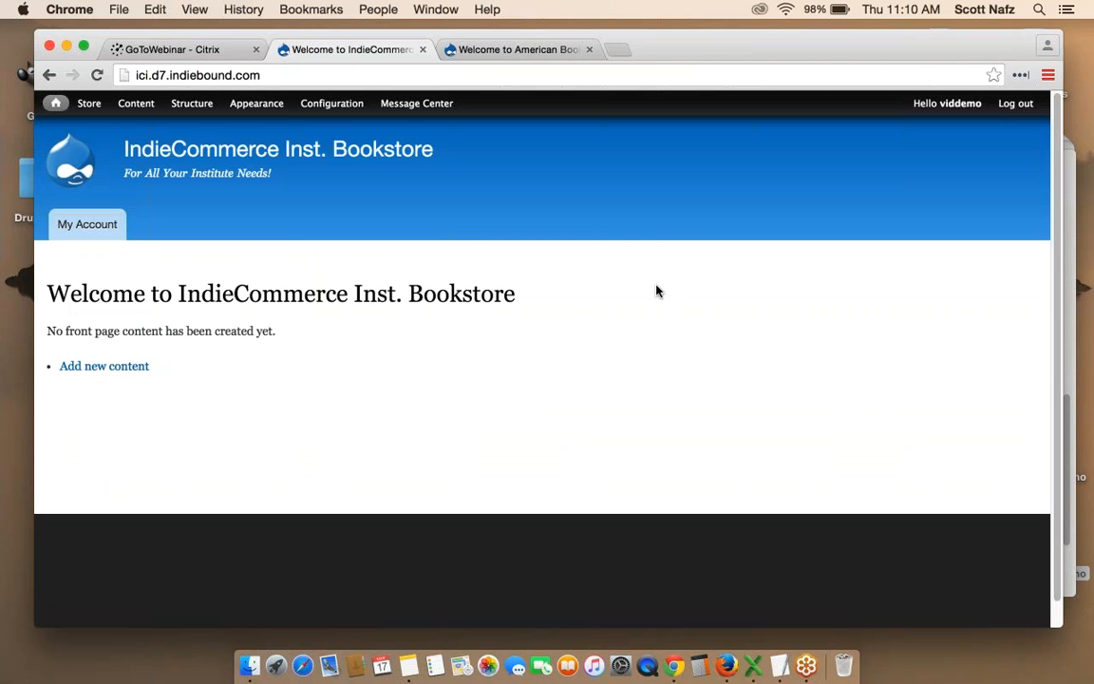
{"action": "mouse_move", "coordinate": [93, 108]}
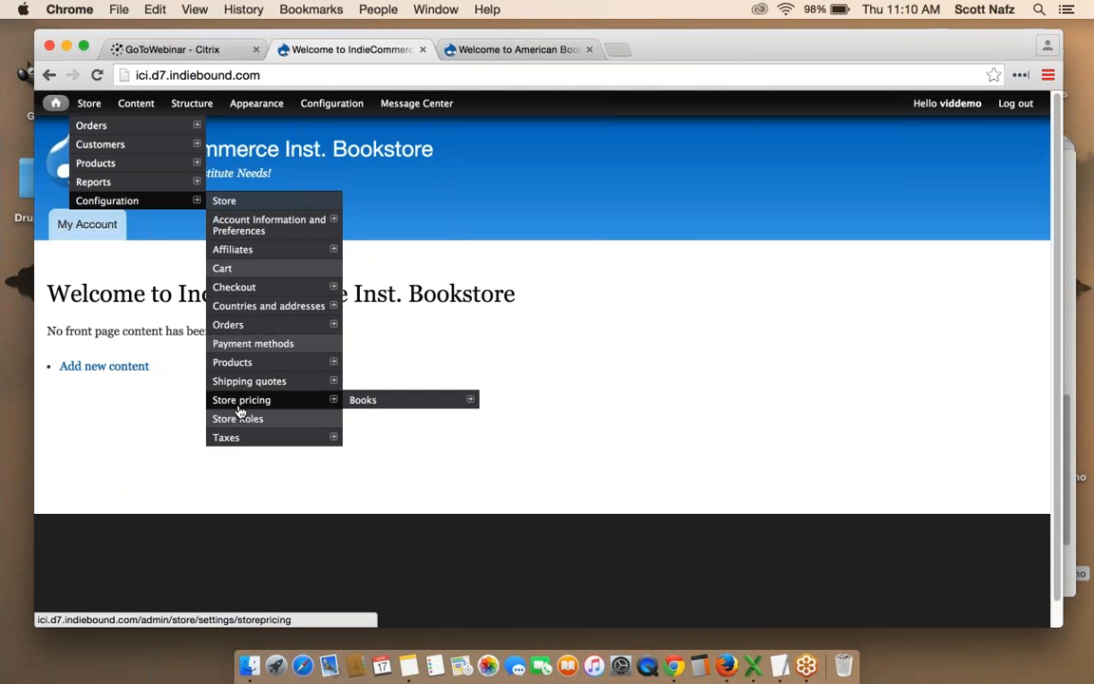
{"action": "left_click", "coordinate": [238, 419]}
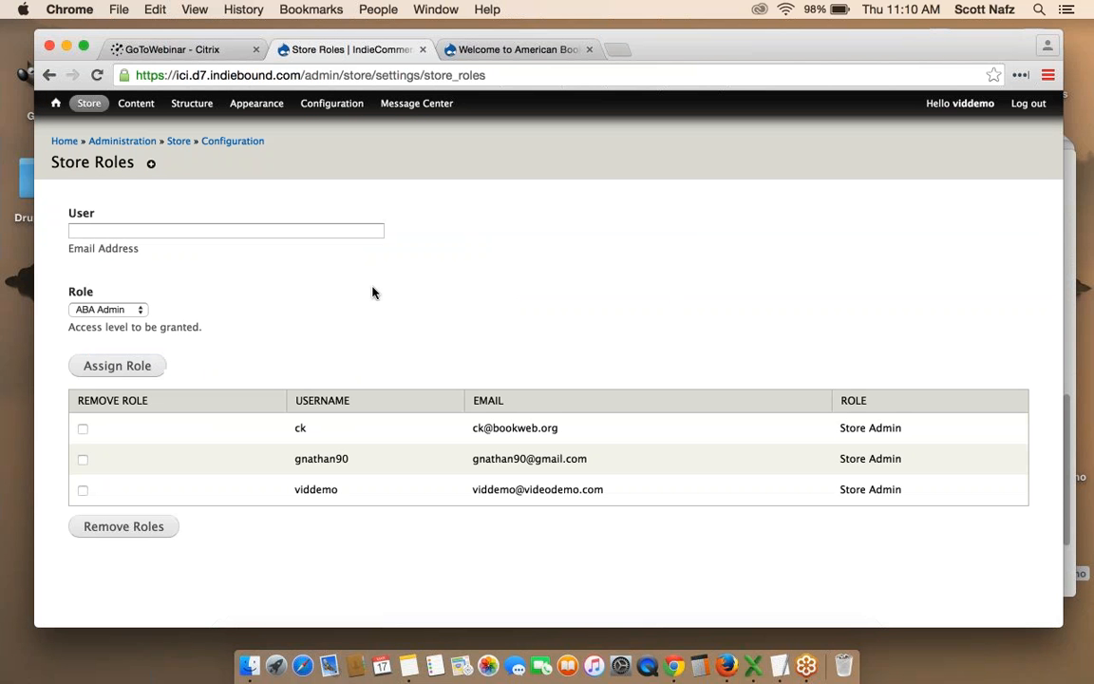
{"action": "left_click", "coordinate": [110, 313]}
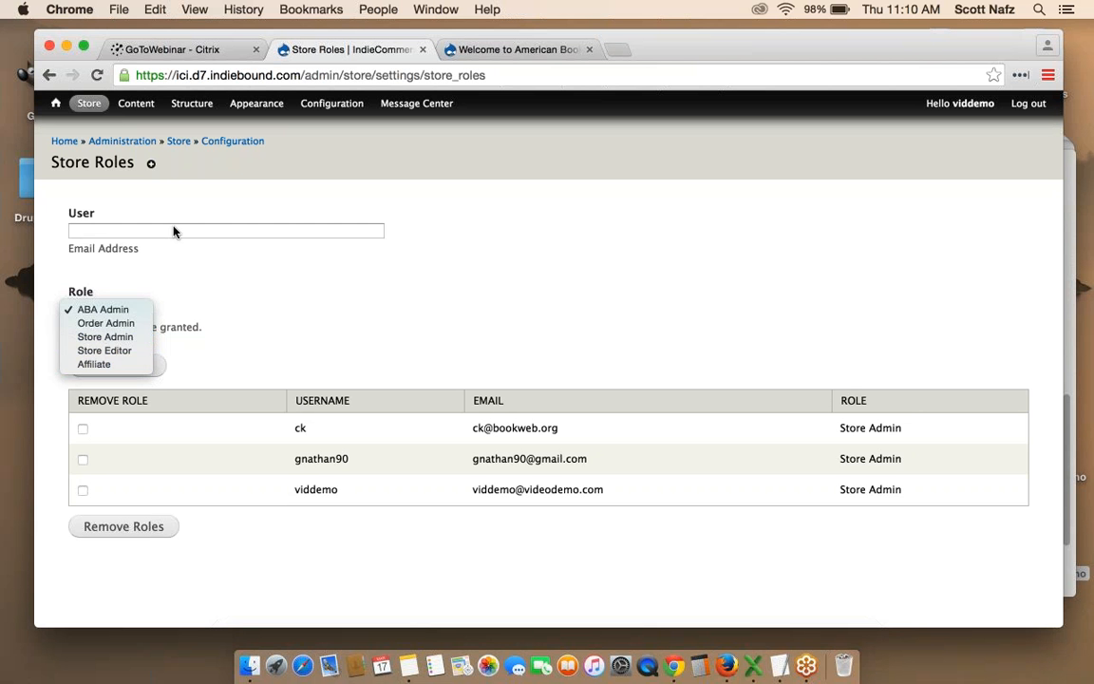
{"action": "left_click", "coordinate": [276, 302]}
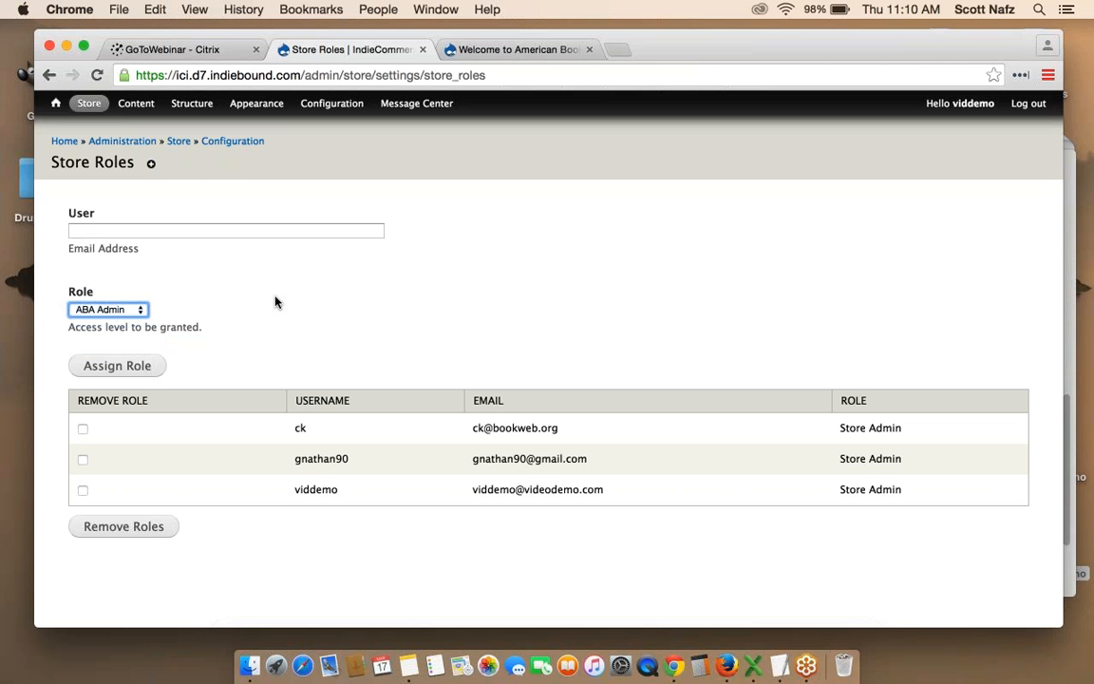
{"action": "left_click", "coordinate": [104, 310]}
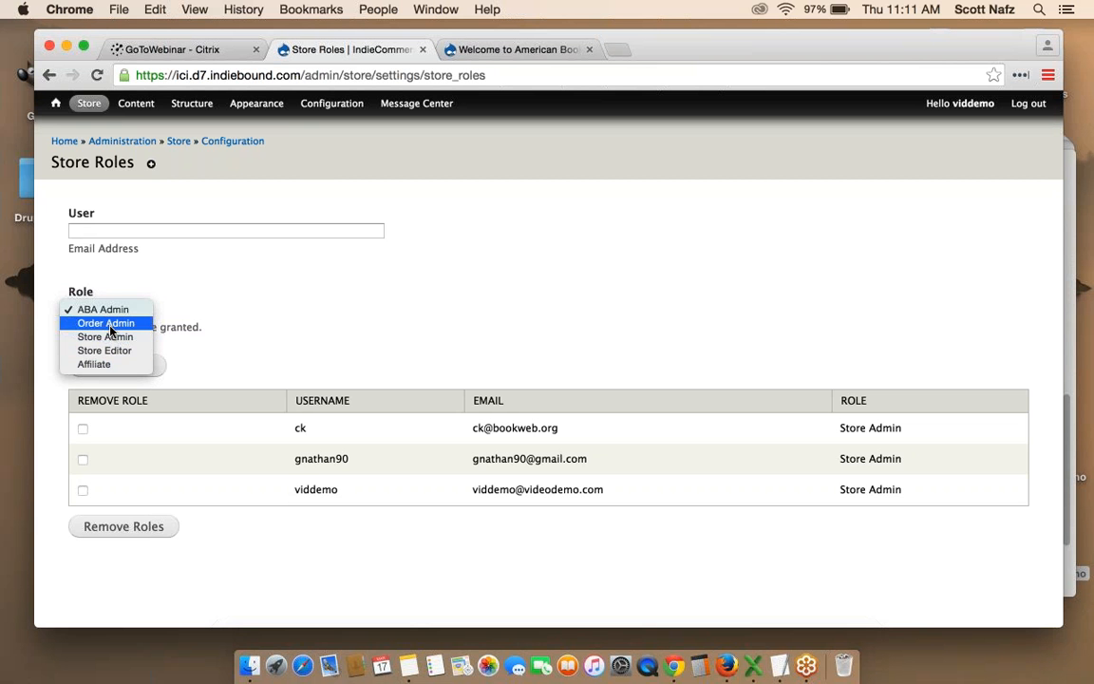
{"action": "left_click", "coordinate": [317, 307]}
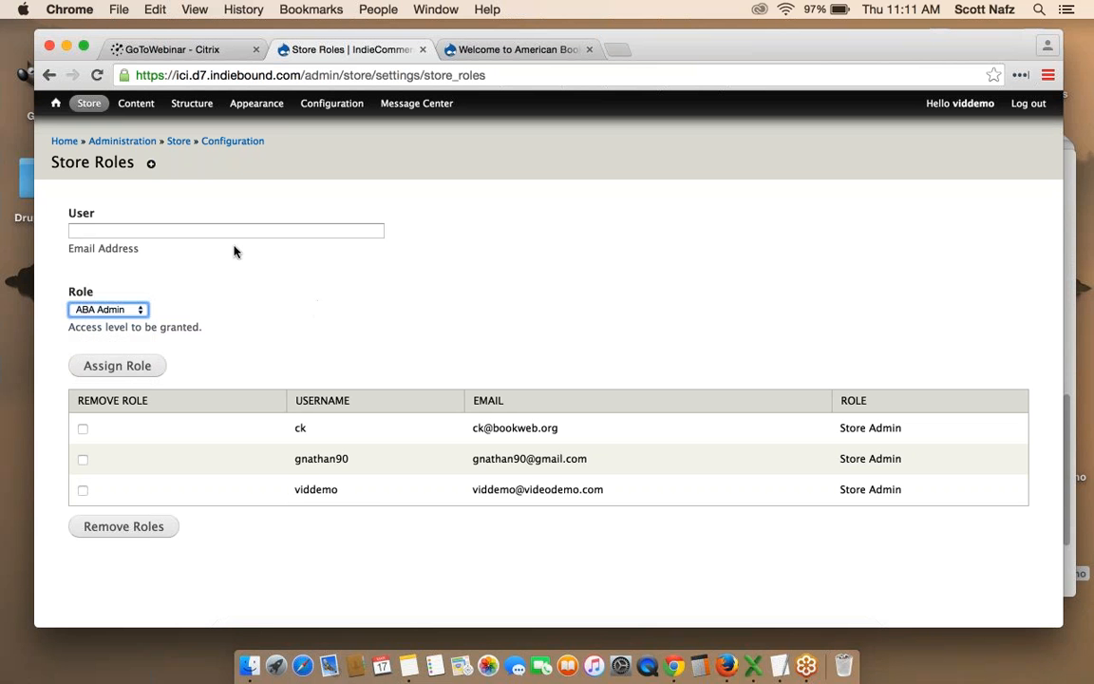
{"action": "mouse_move", "coordinate": [83, 107]}
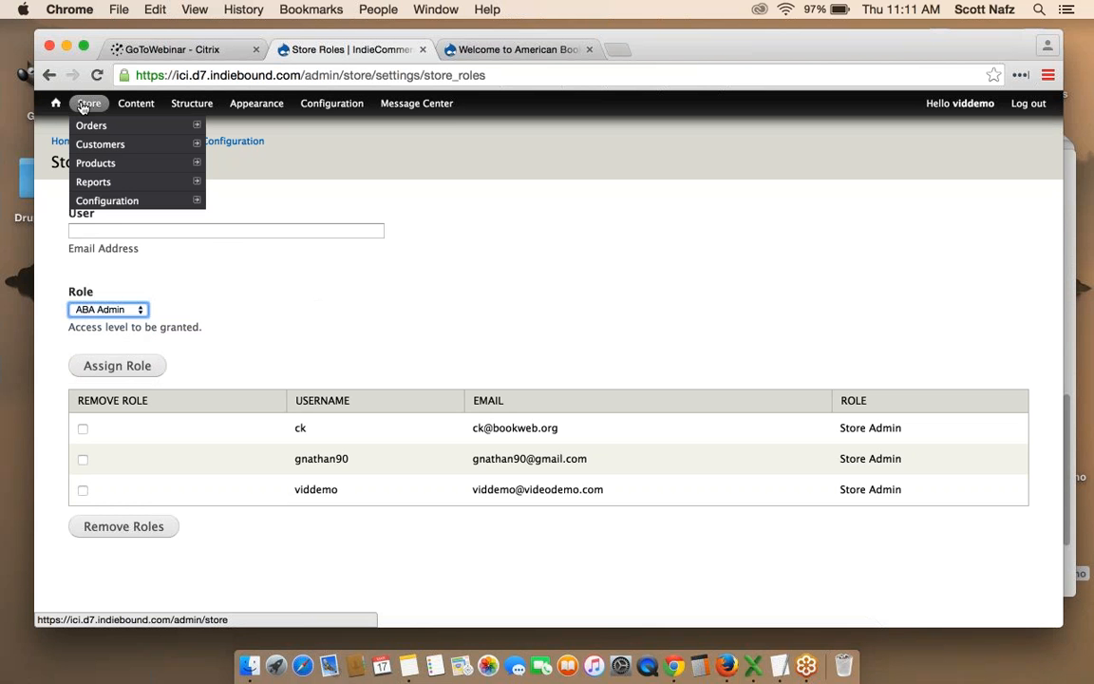
From the front page, open Store > Configuration > Store to view its basic information.
{"action": "left_click", "coordinate": [56, 103]}
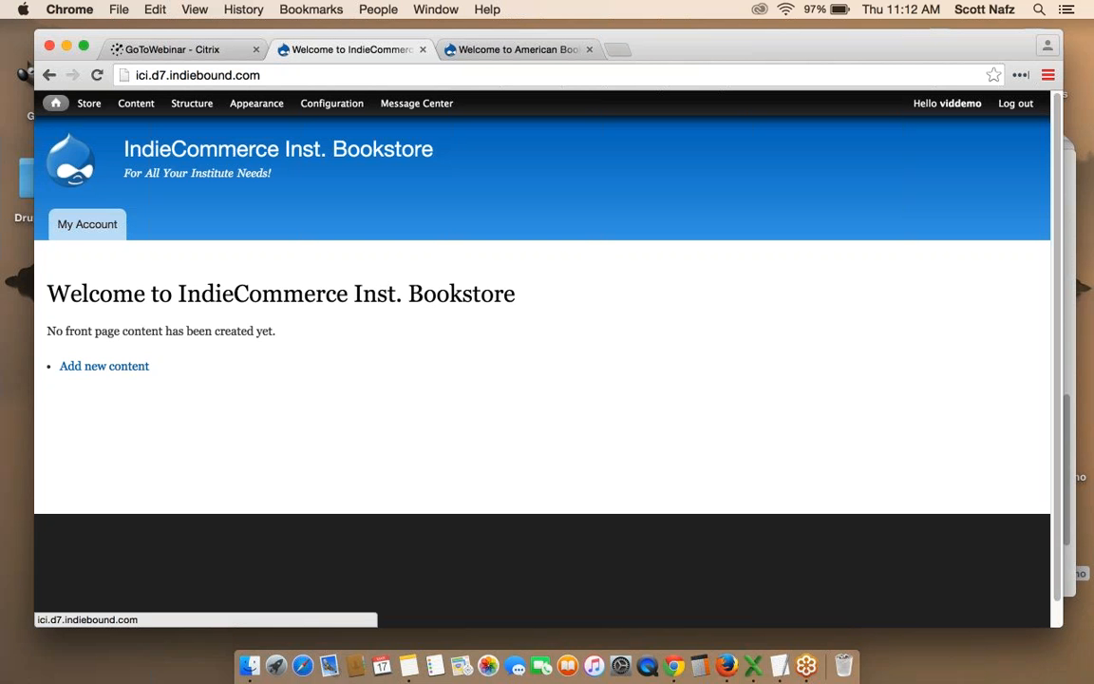
{"action": "mouse_move", "coordinate": [85, 107]}
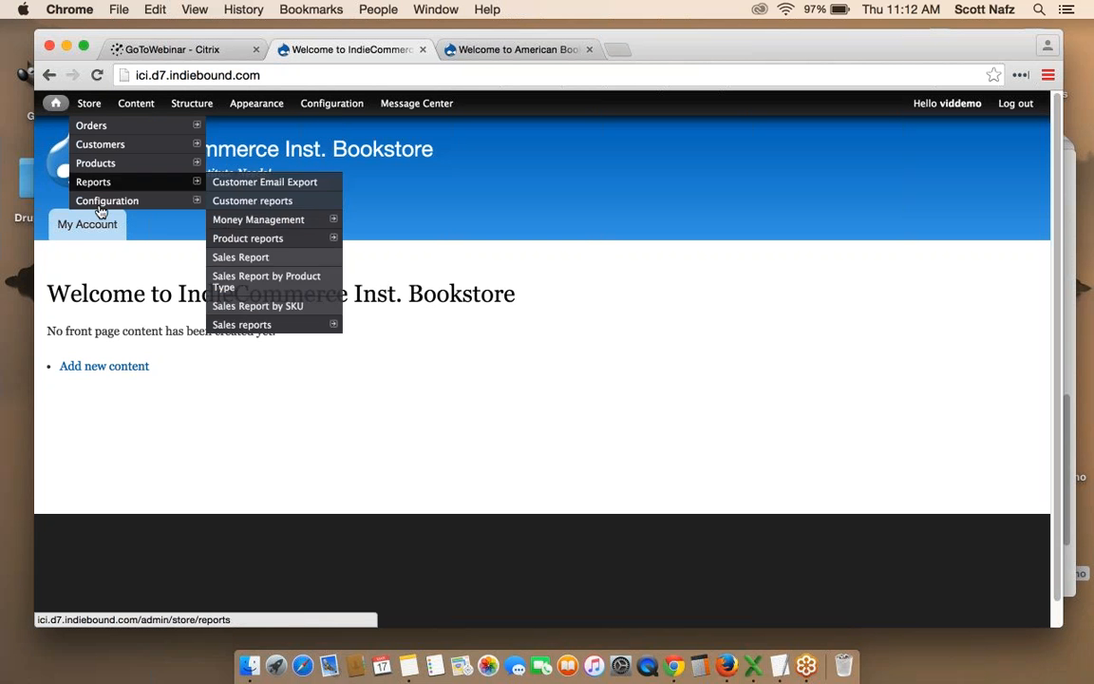
{"action": "mouse_move", "coordinate": [122, 200]}
{"action": "left_click", "coordinate": [225, 201]}
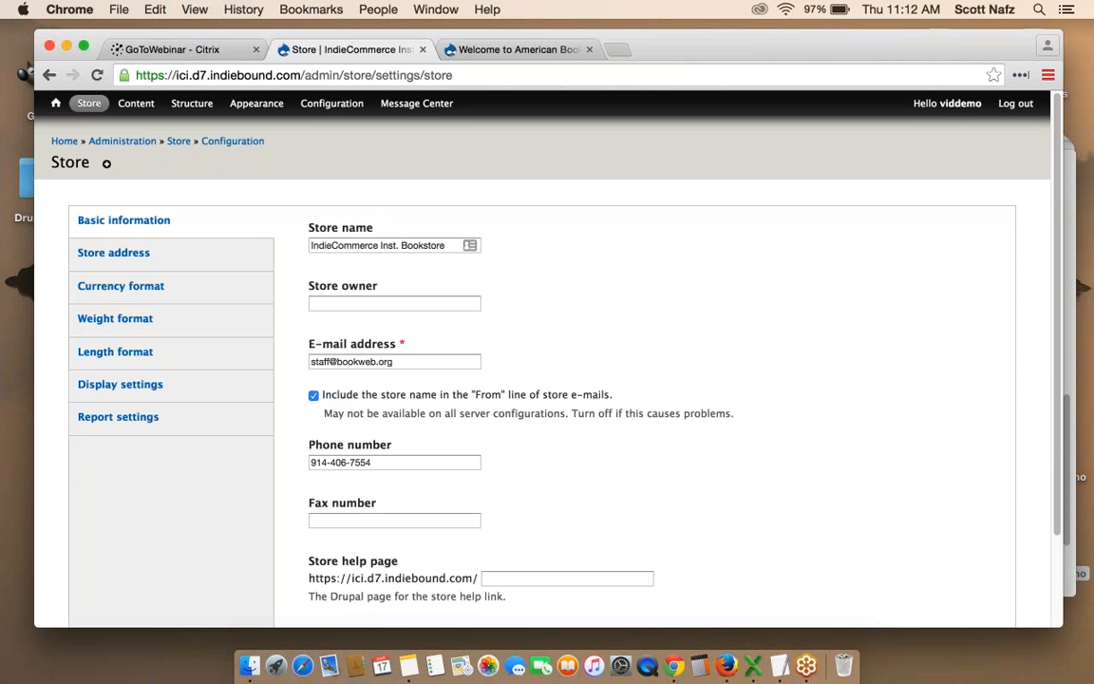
{"action": "scroll", "coordinate": [382, 221], "scroll_direction": "down", "scroll_amount": 1}
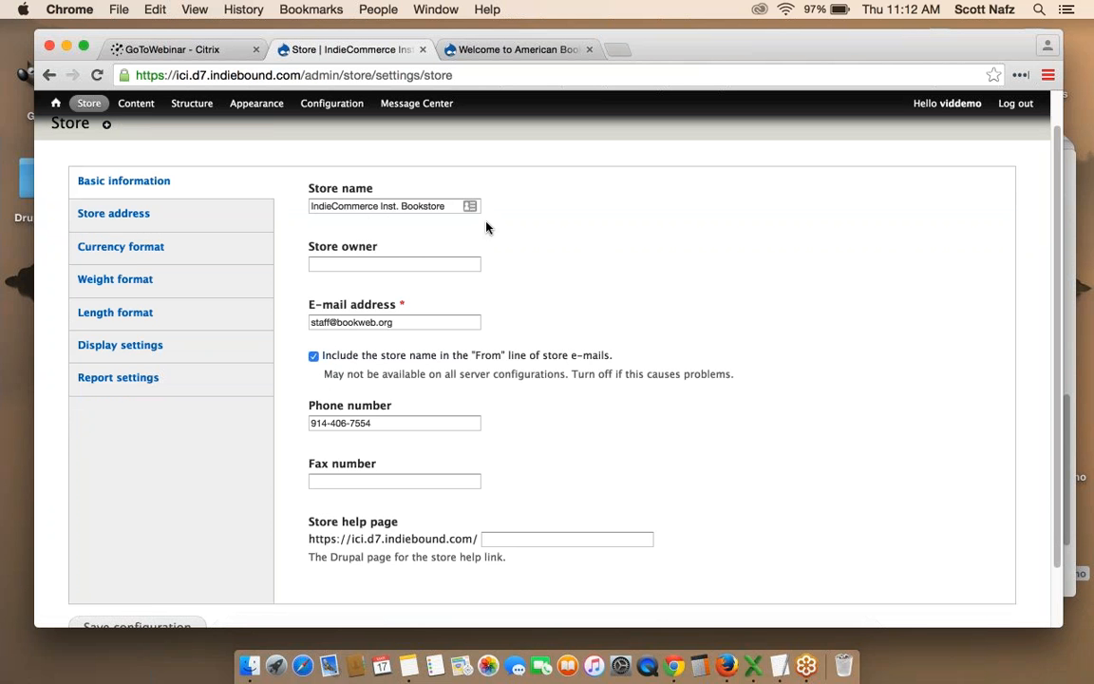
{"action": "scroll", "coordinate": [437, 227], "scroll_direction": "down", "scroll_amount": 1}
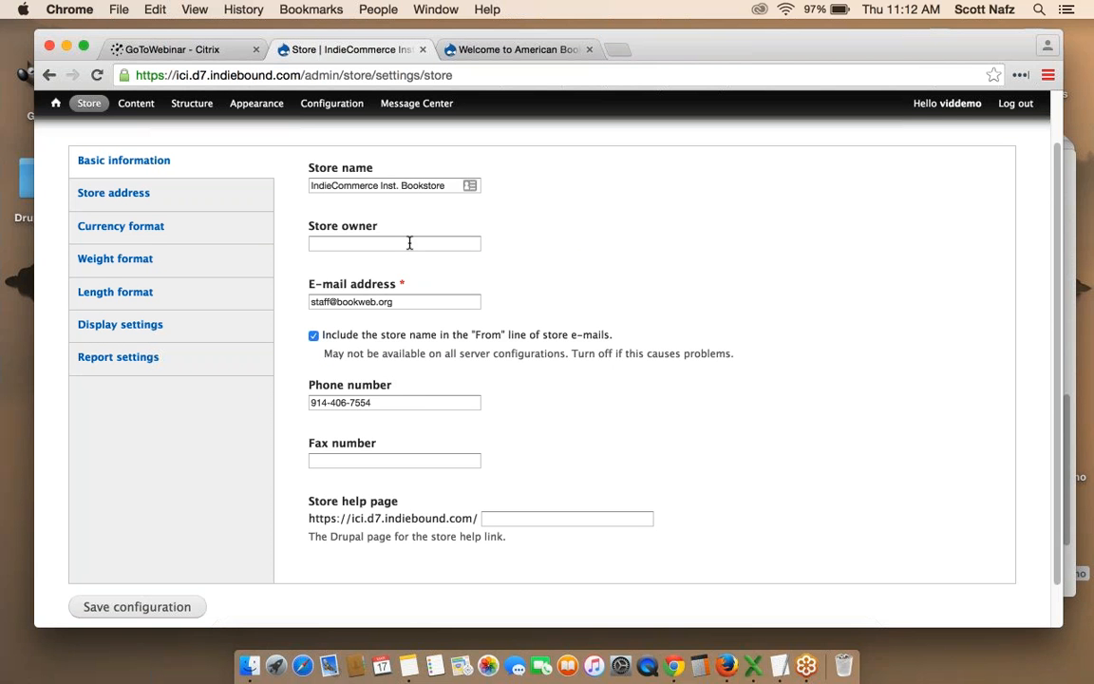
{"action": "left_click", "coordinate": [410, 243]}
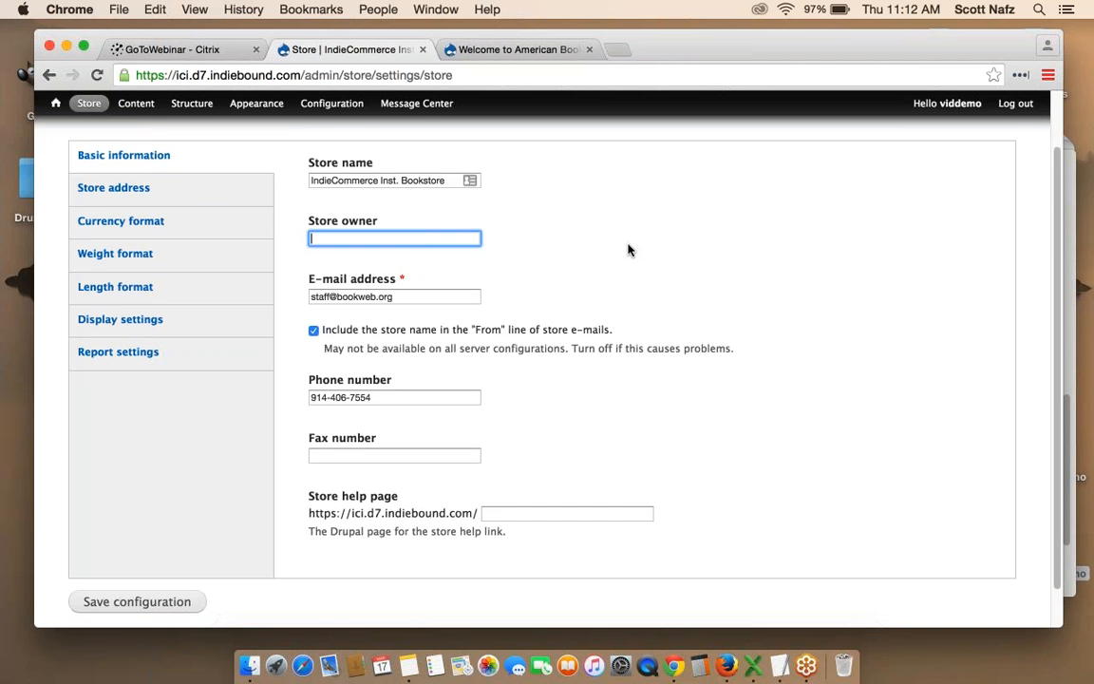
{"action": "scroll", "coordinate": [628, 250], "scroll_direction": "down", "scroll_amount": 1}
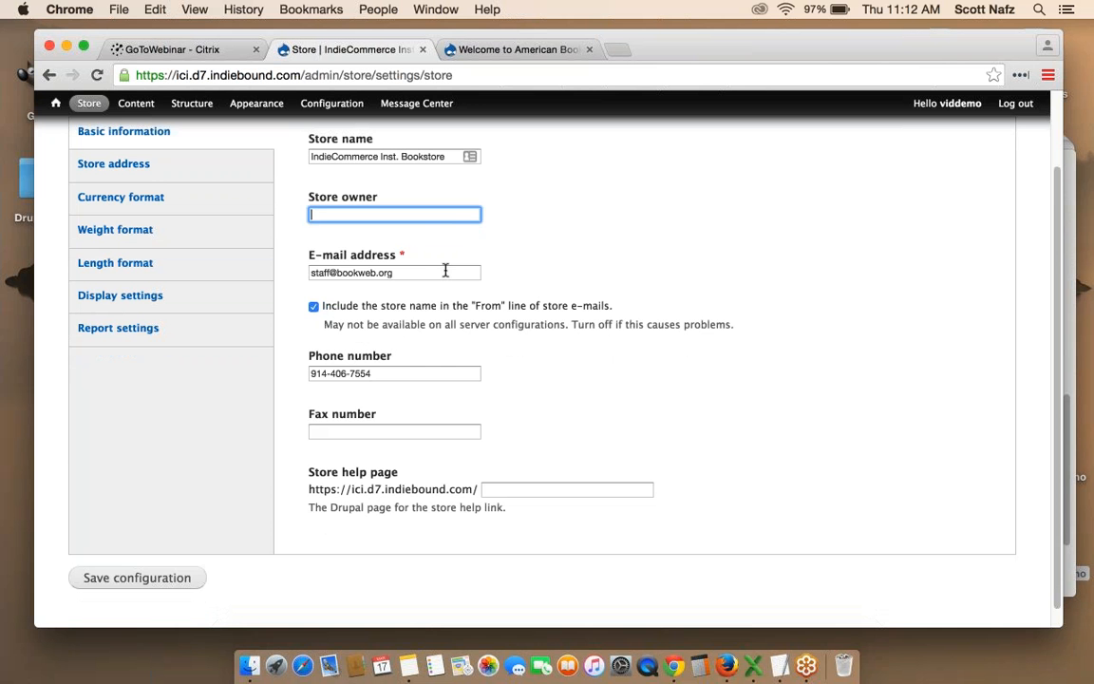
{"action": "left_click_drag", "start_coordinate": [441, 271], "coordinate": [306, 271]}
{"action": "left_click", "coordinate": [643, 278]}
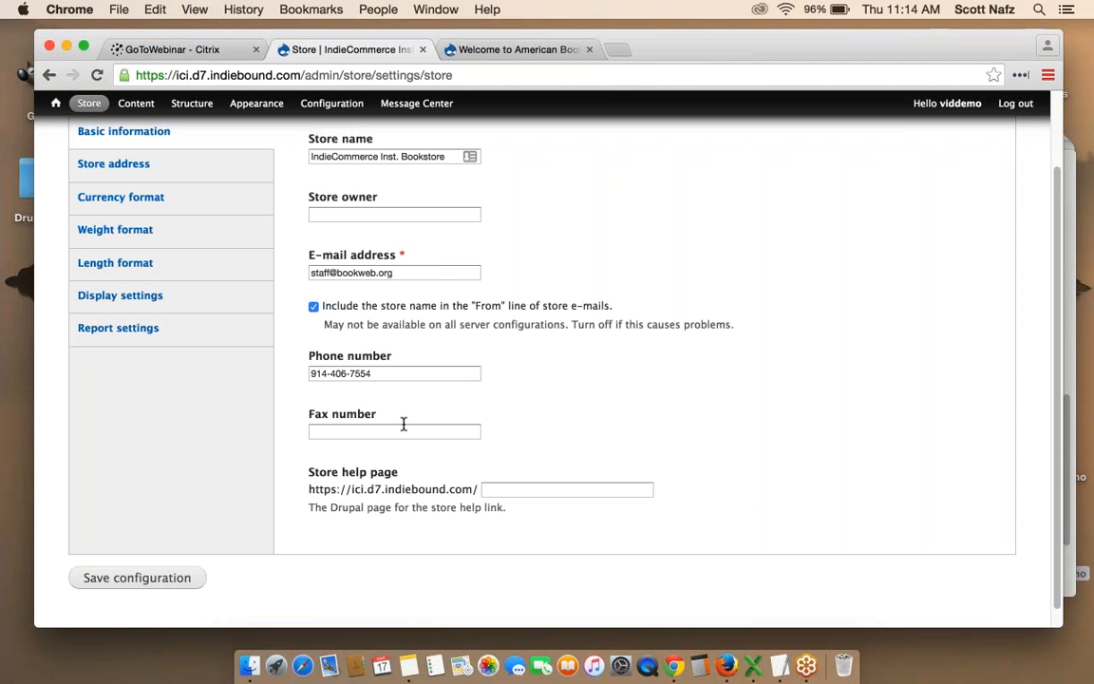
{"action": "left_click", "coordinate": [523, 487]}
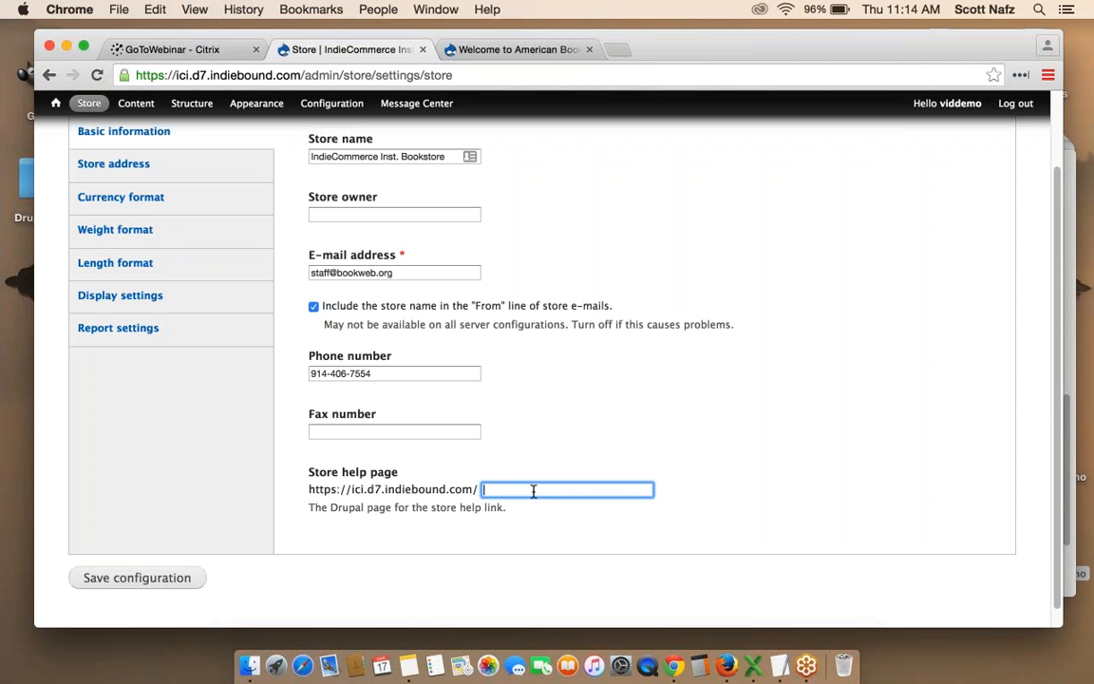
{"action": "left_click", "coordinate": [740, 466]}
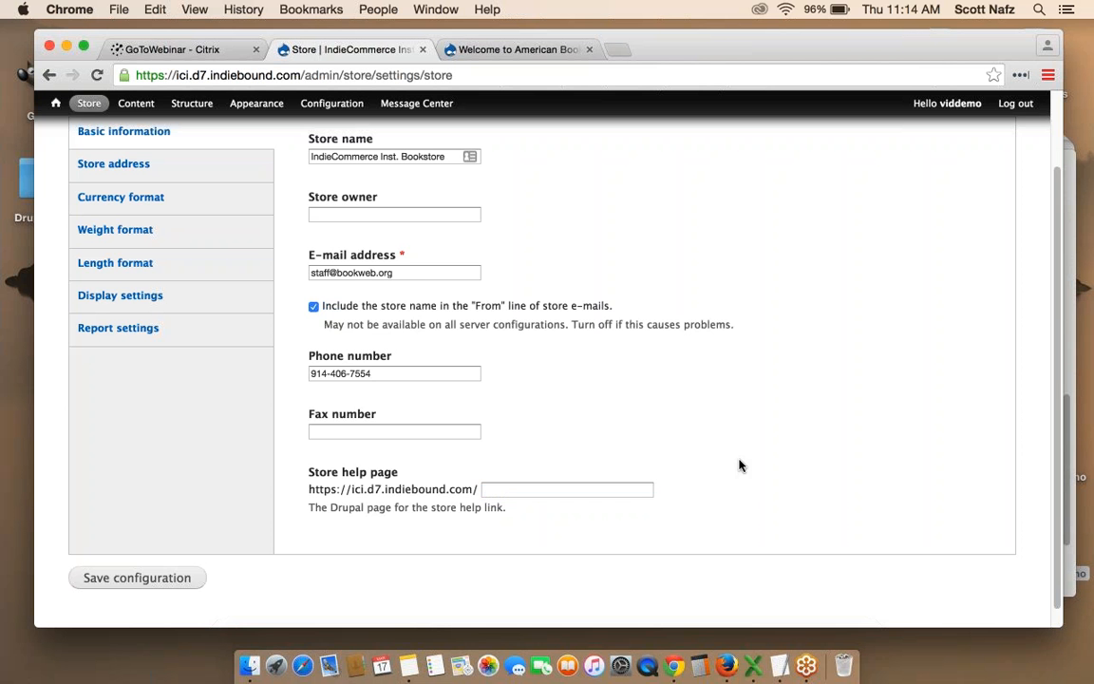
{"action": "scroll", "coordinate": [740, 465], "scroll_direction": "up", "scroll_amount": 2}
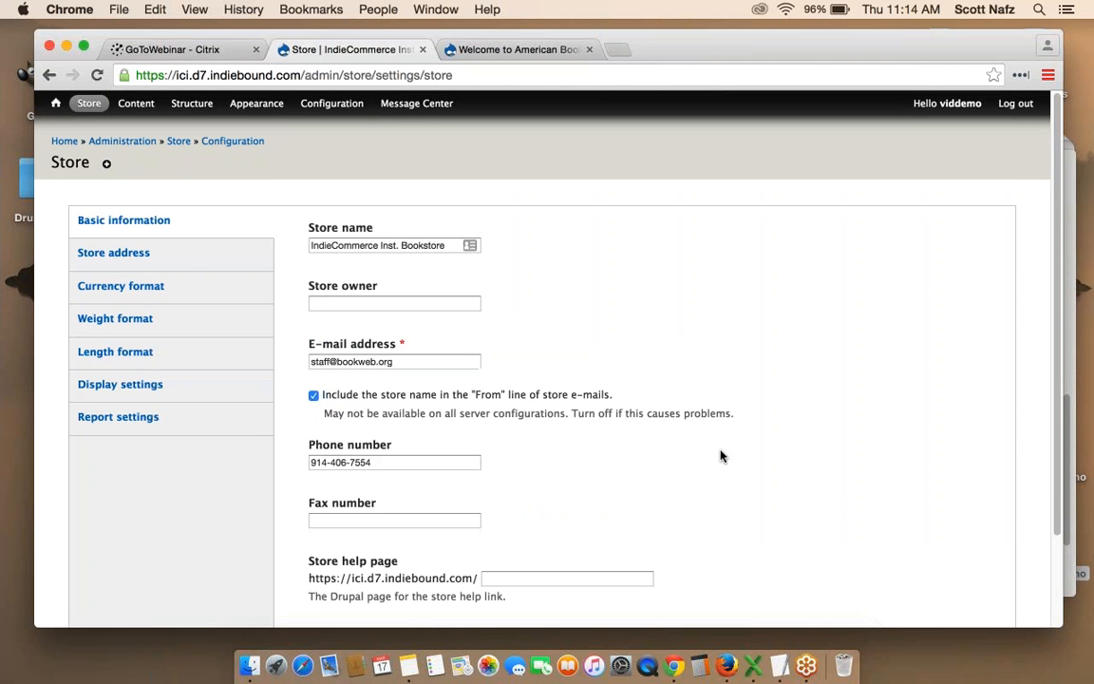
Show the Store address settings and place the caret in the County field.
{"action": "left_click", "coordinate": [119, 253]}
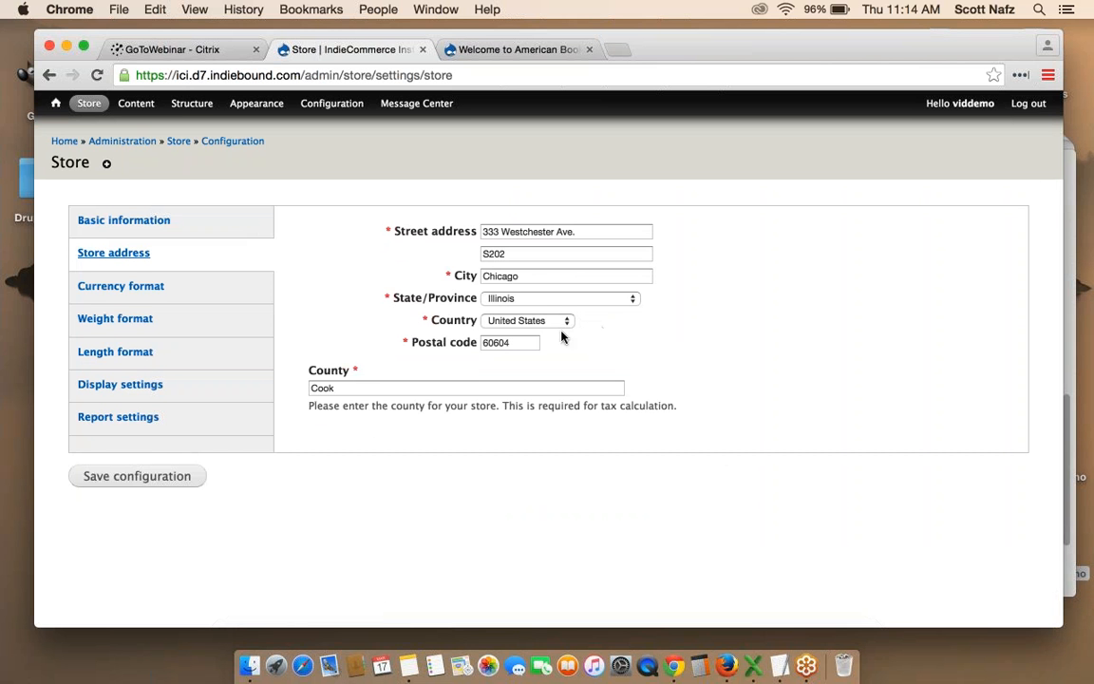
{"action": "left_click", "coordinate": [358, 388]}
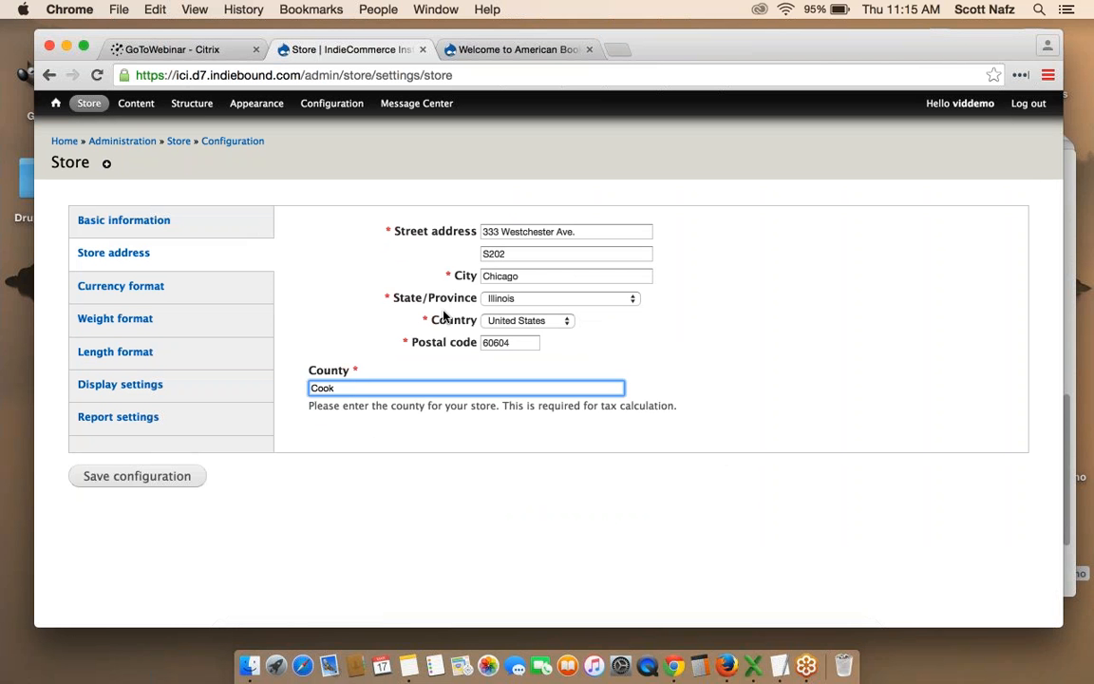
{"action": "mouse_move", "coordinate": [92, 111]}
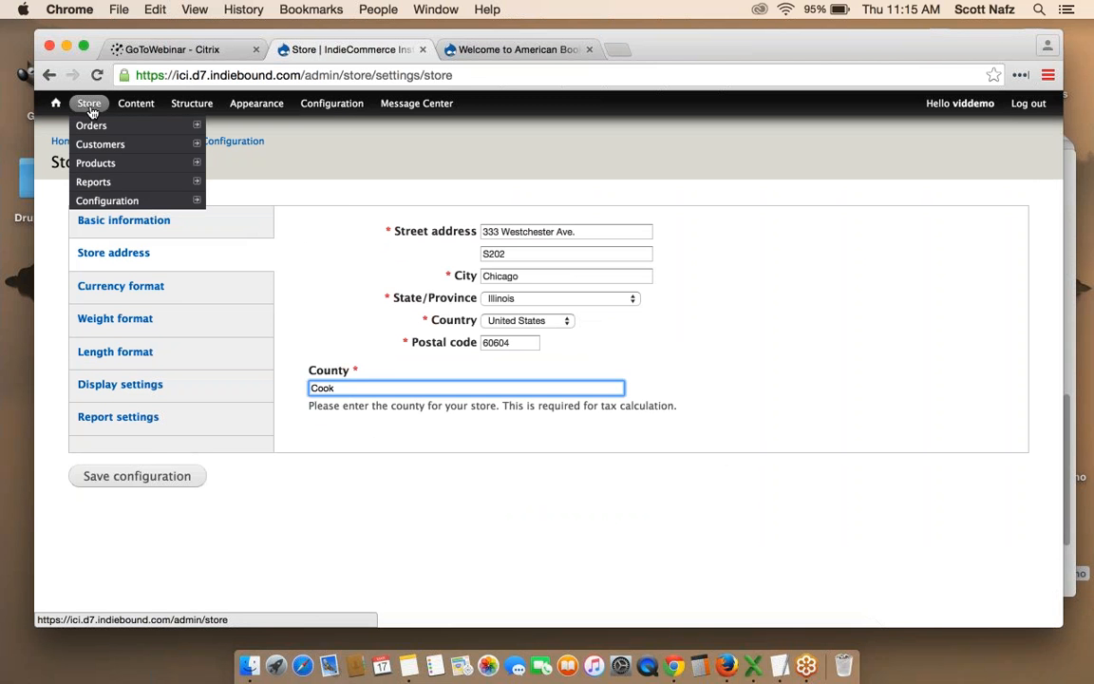
{"action": "mouse_move", "coordinate": [130, 206]}
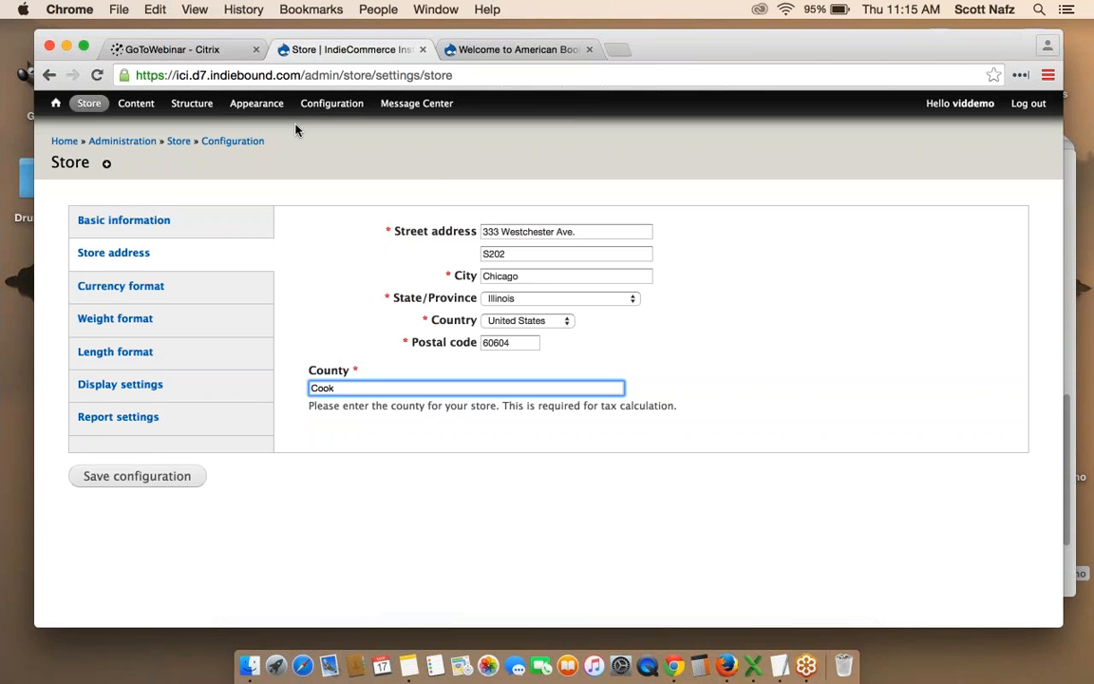
{"action": "mouse_move", "coordinate": [335, 109]}
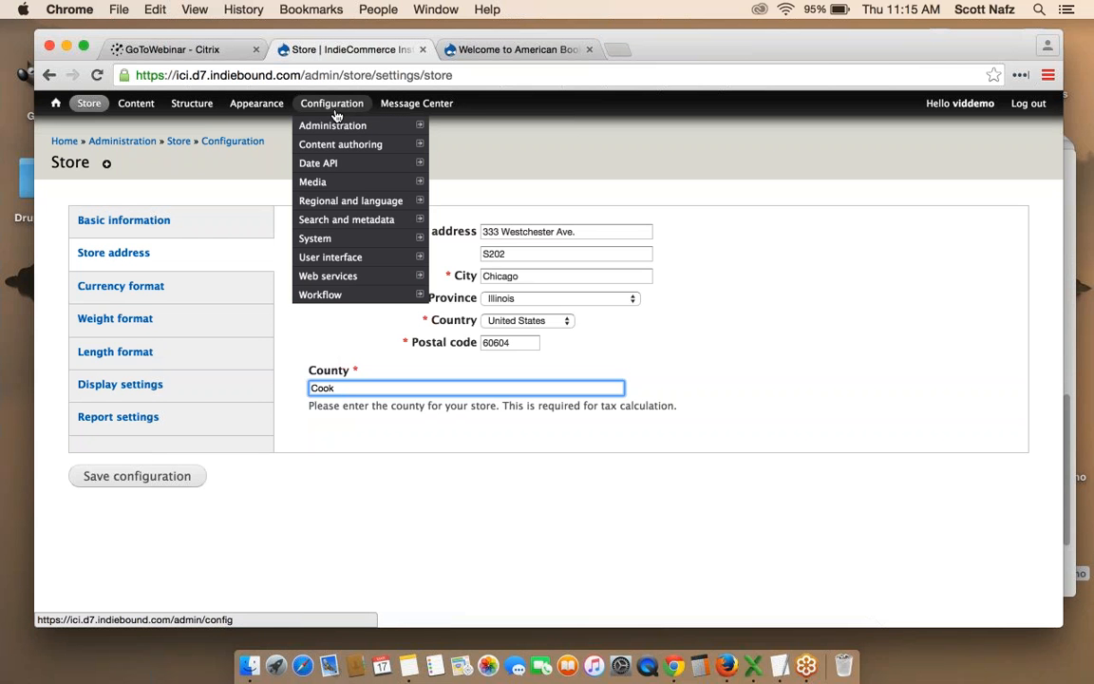
{"action": "mouse_move", "coordinate": [348, 238]}
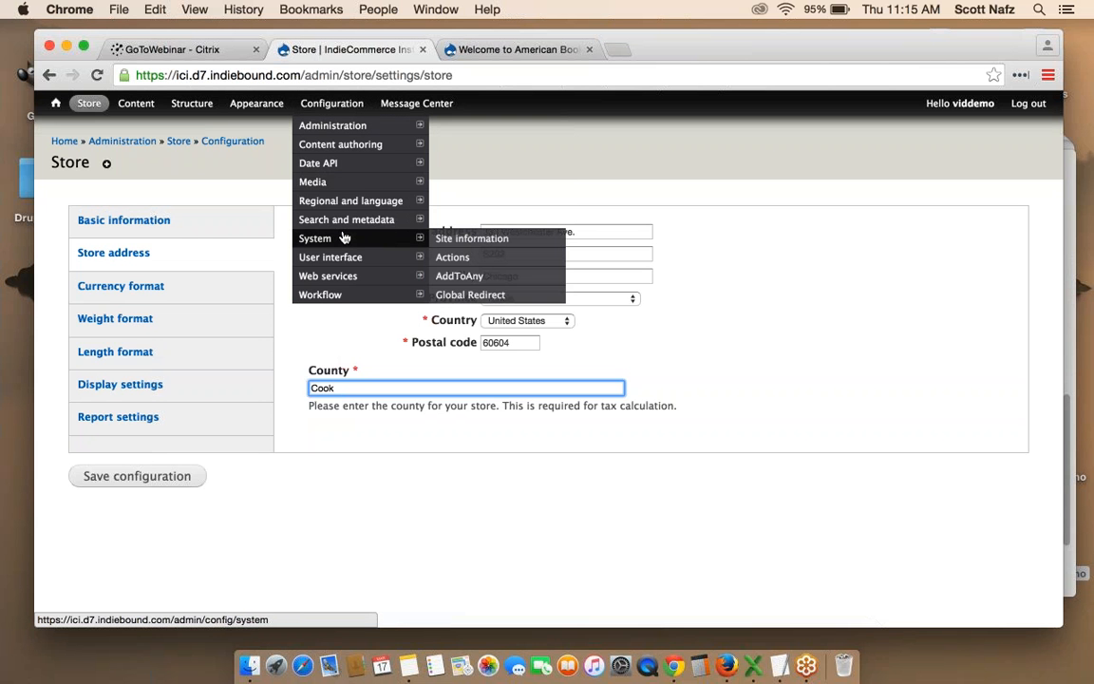
Open Site information and review its site name and options, then visit the home page and return.
{"action": "left_click", "coordinate": [459, 239]}
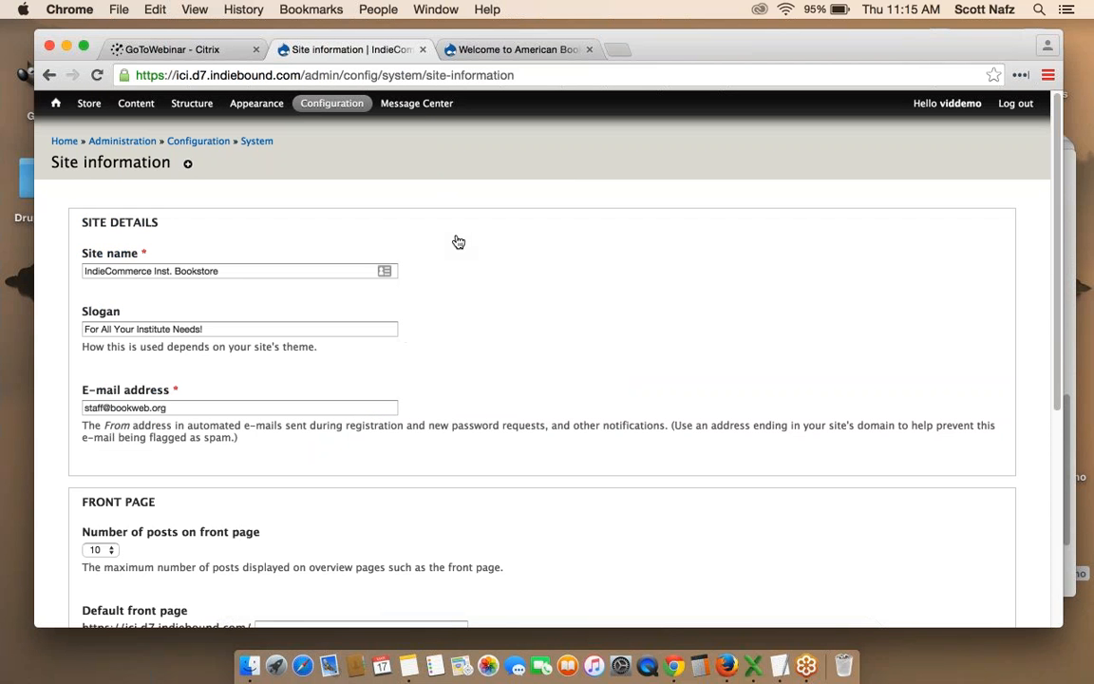
{"action": "left_click_drag", "start_coordinate": [237, 271], "coordinate": [74, 274]}
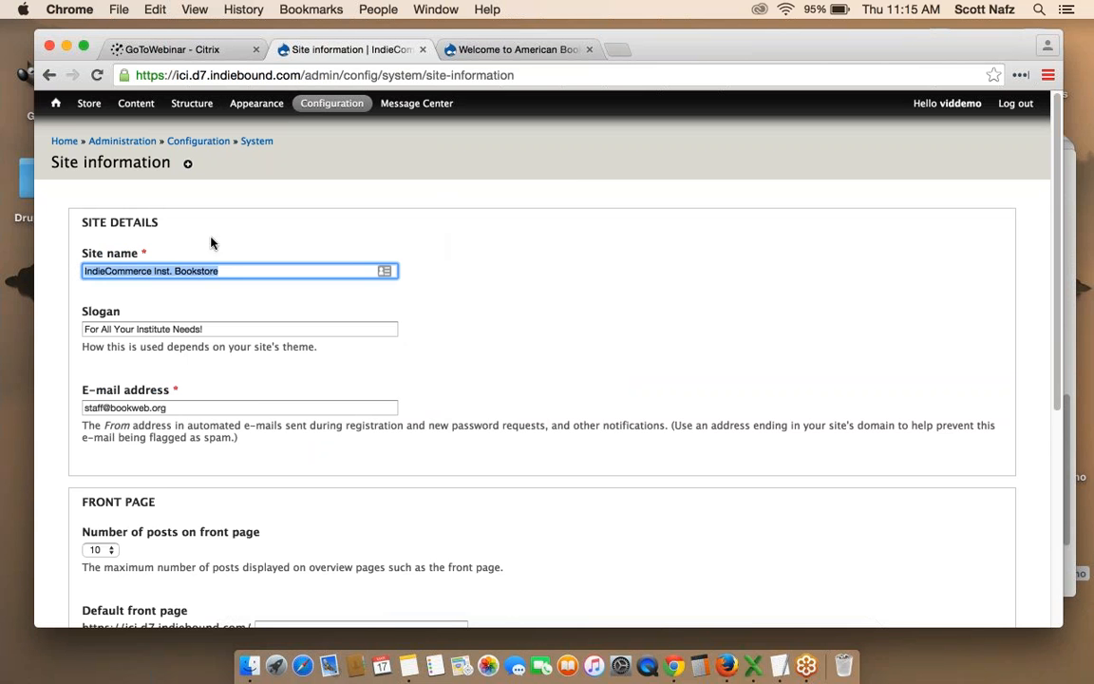
{"action": "left_click", "coordinate": [489, 228]}
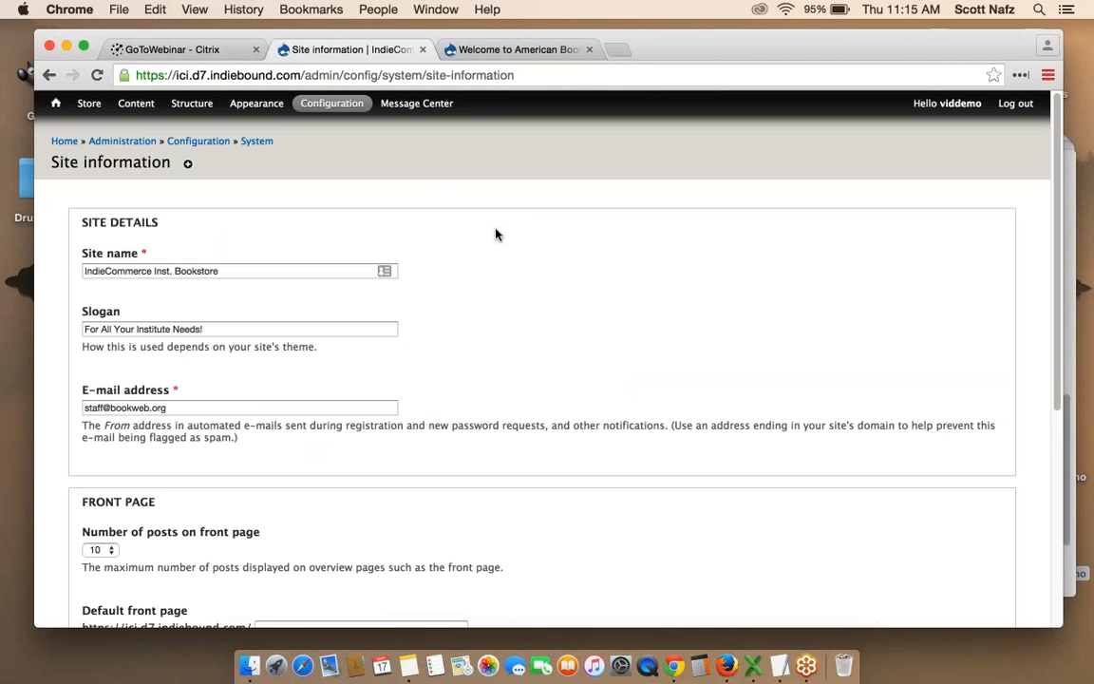
{"action": "scroll", "coordinate": [495, 234], "scroll_direction": "down", "scroll_amount": 1}
{"action": "scroll", "coordinate": [495, 234], "scroll_direction": "down", "scroll_amount": 1}
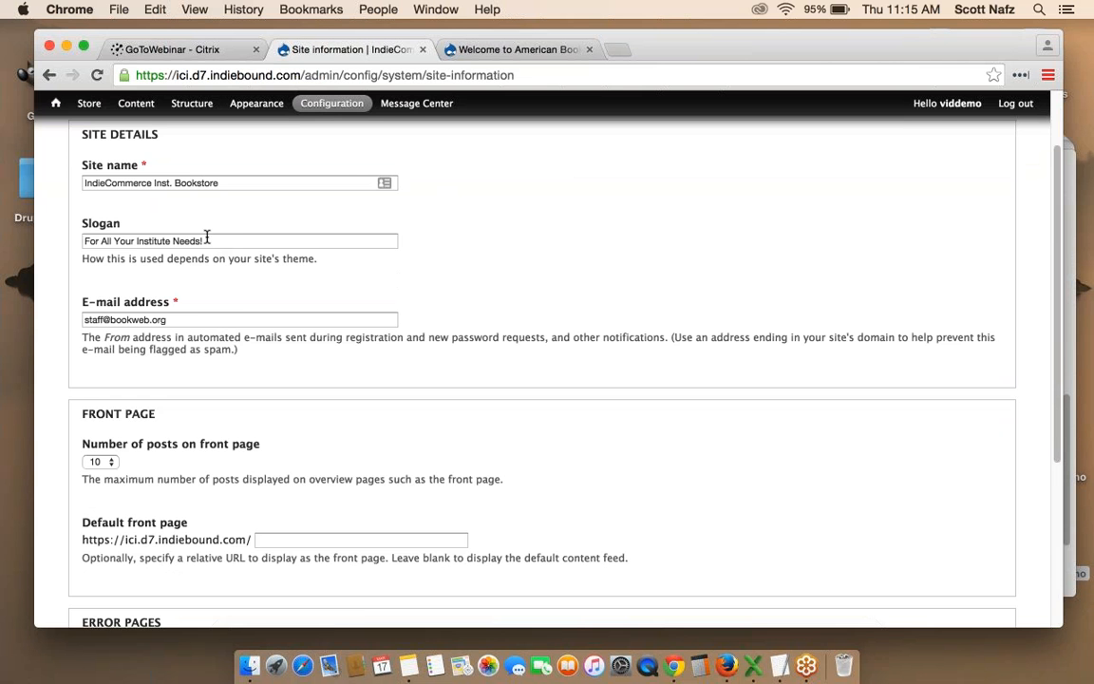
{"action": "left_click", "coordinate": [55, 103]}
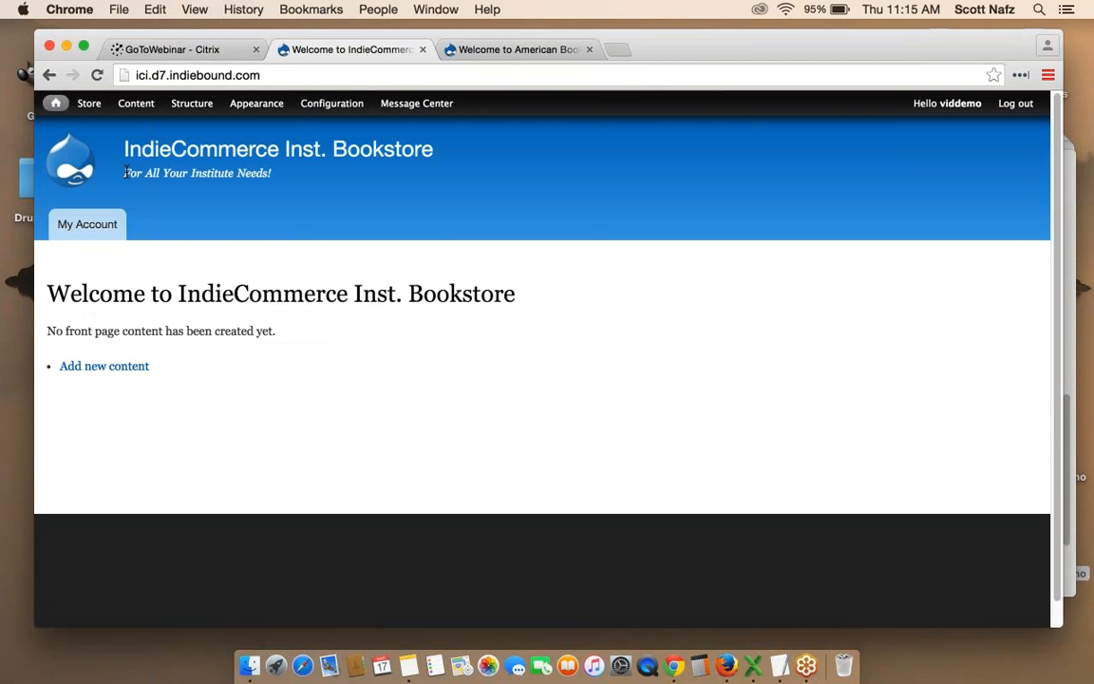
{"action": "left_click", "coordinate": [49, 75]}
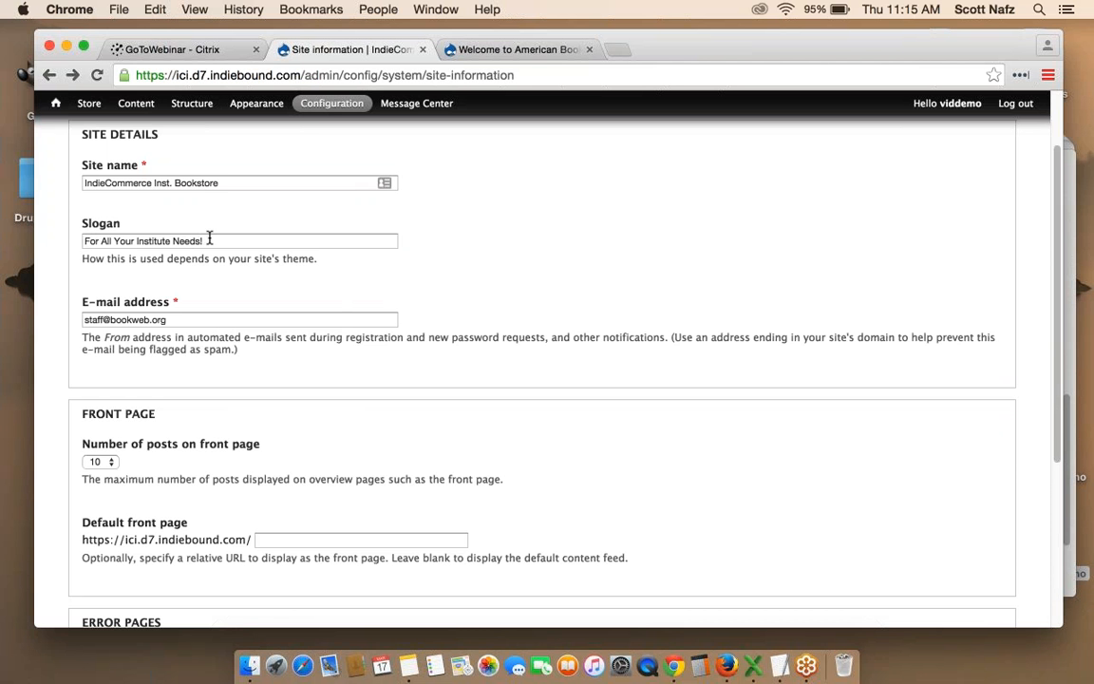
{"action": "scroll", "coordinate": [209, 238], "scroll_direction": "down", "scroll_amount": 2}
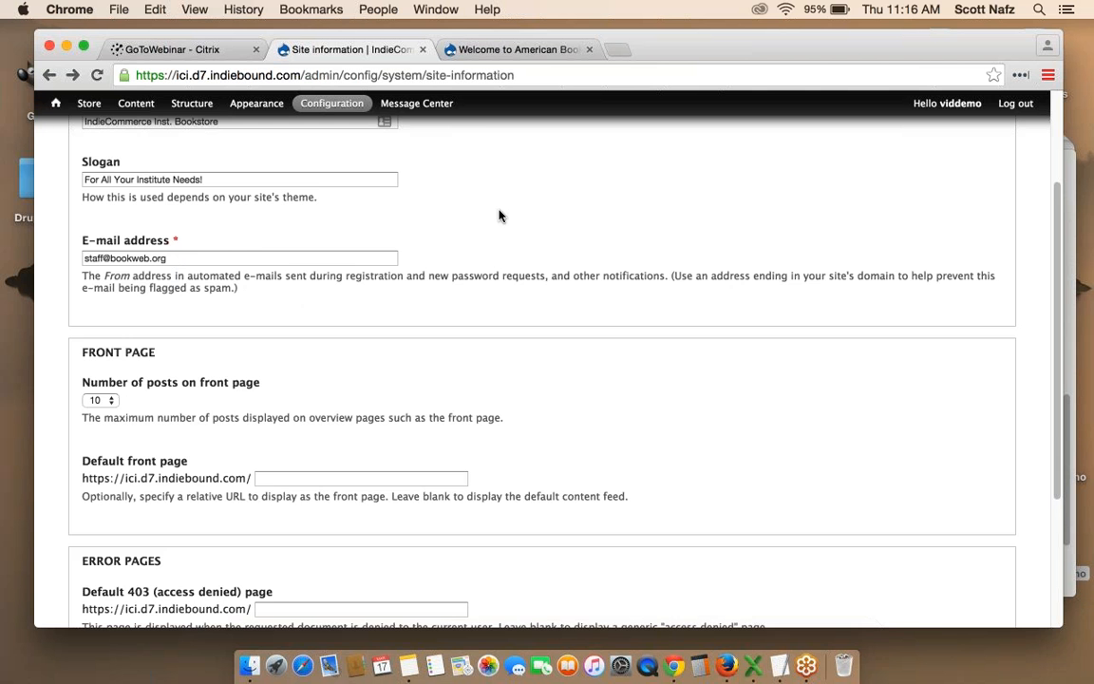
{"action": "scroll", "coordinate": [500, 216], "scroll_direction": "down", "scroll_amount": 1}
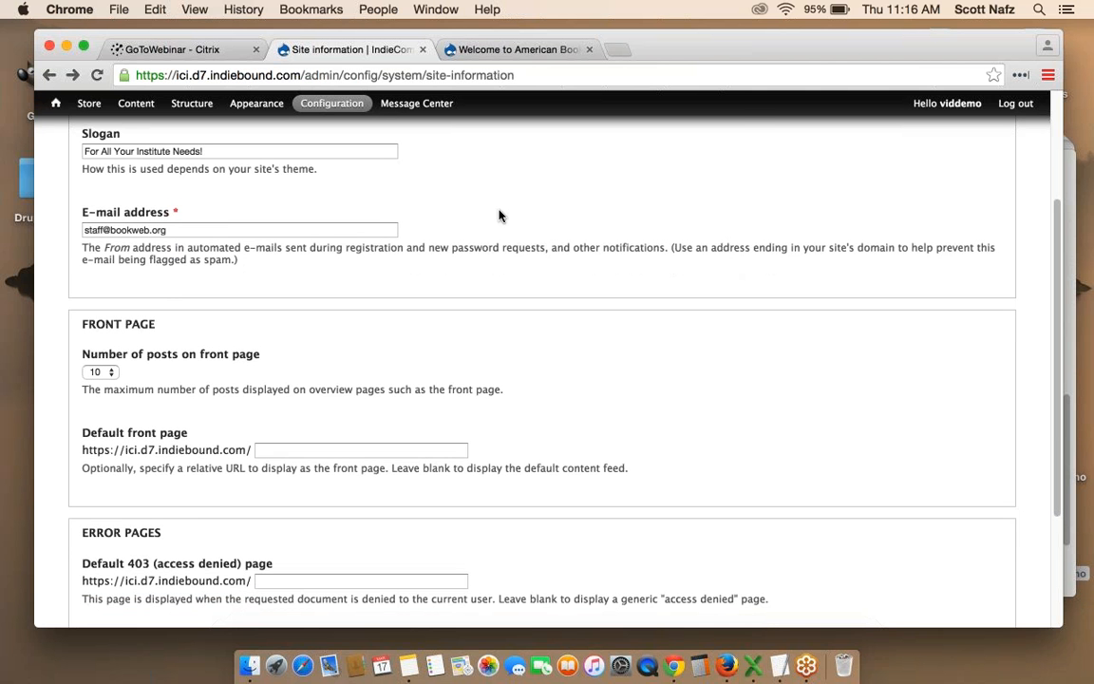
{"action": "scroll", "coordinate": [500, 216], "scroll_direction": "down", "scroll_amount": 2}
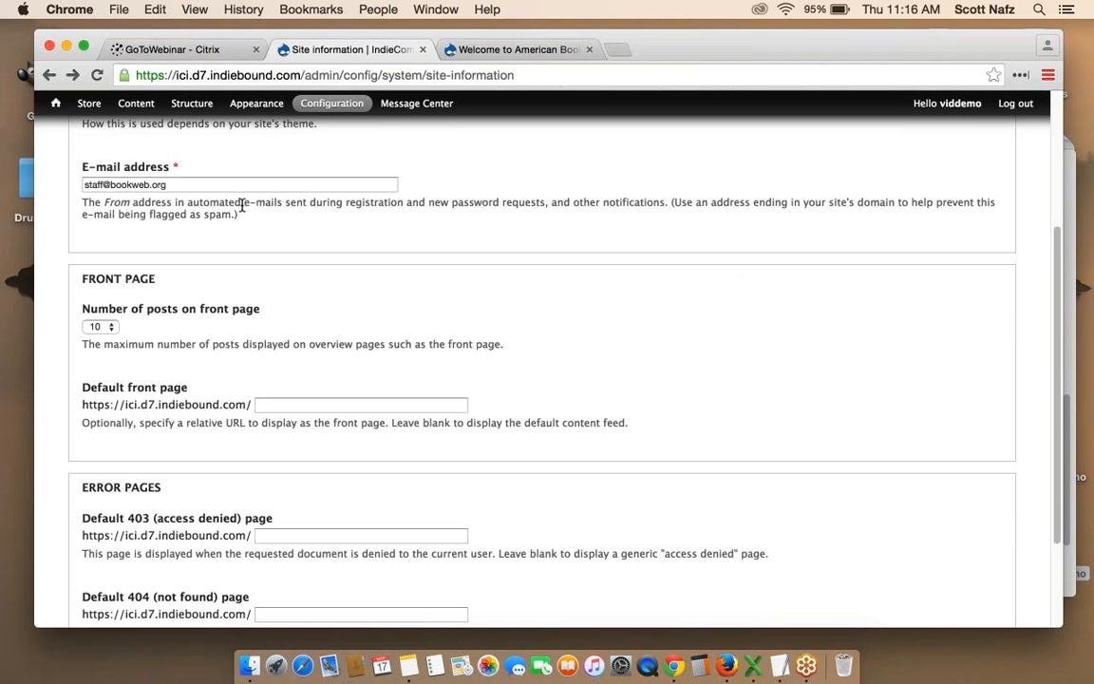
{"action": "scroll", "coordinate": [514, 292], "scroll_direction": "down", "scroll_amount": 2}
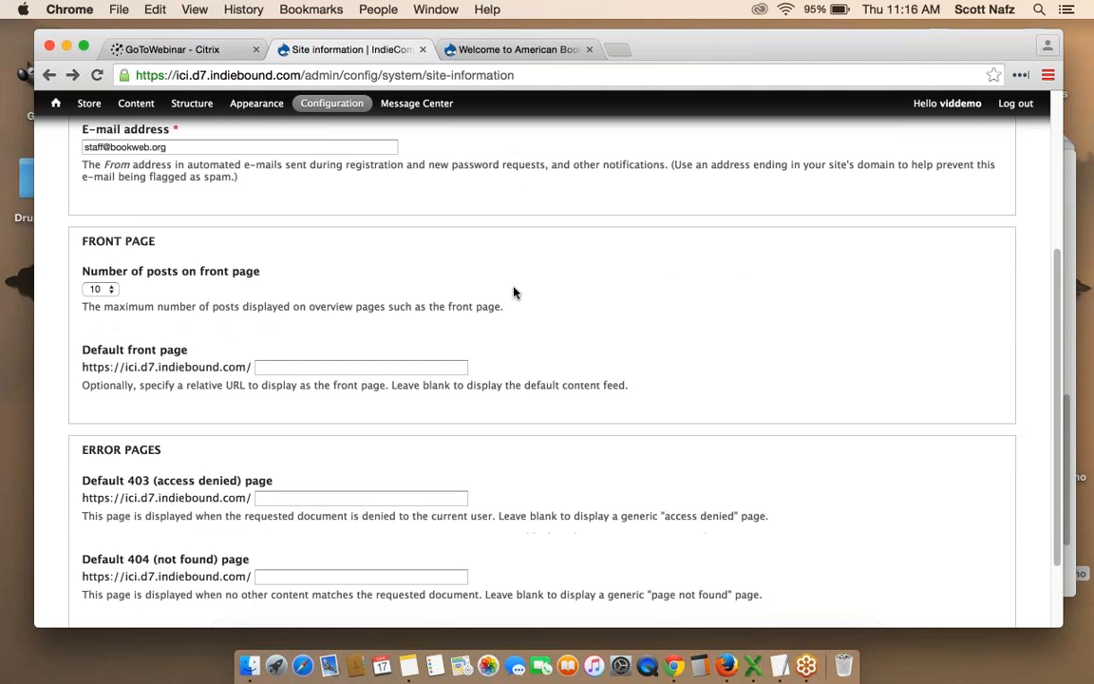
{"action": "scroll", "coordinate": [513, 292], "scroll_direction": "down", "scroll_amount": 2}
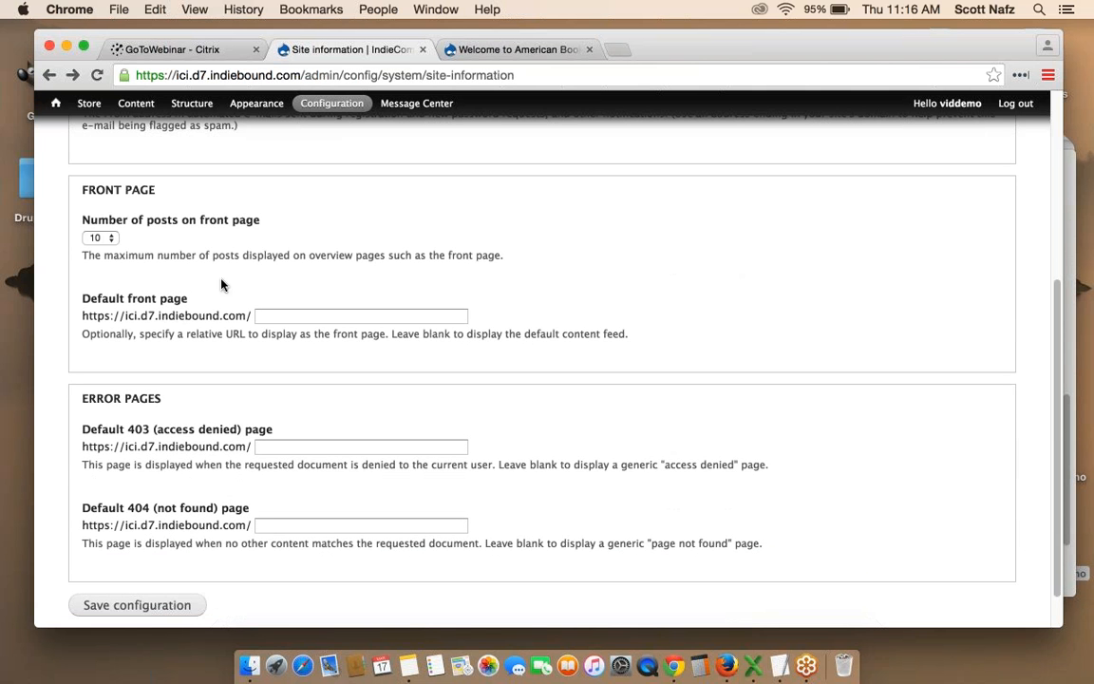
{"action": "scroll", "coordinate": [526, 275], "scroll_direction": "down", "scroll_amount": 2}
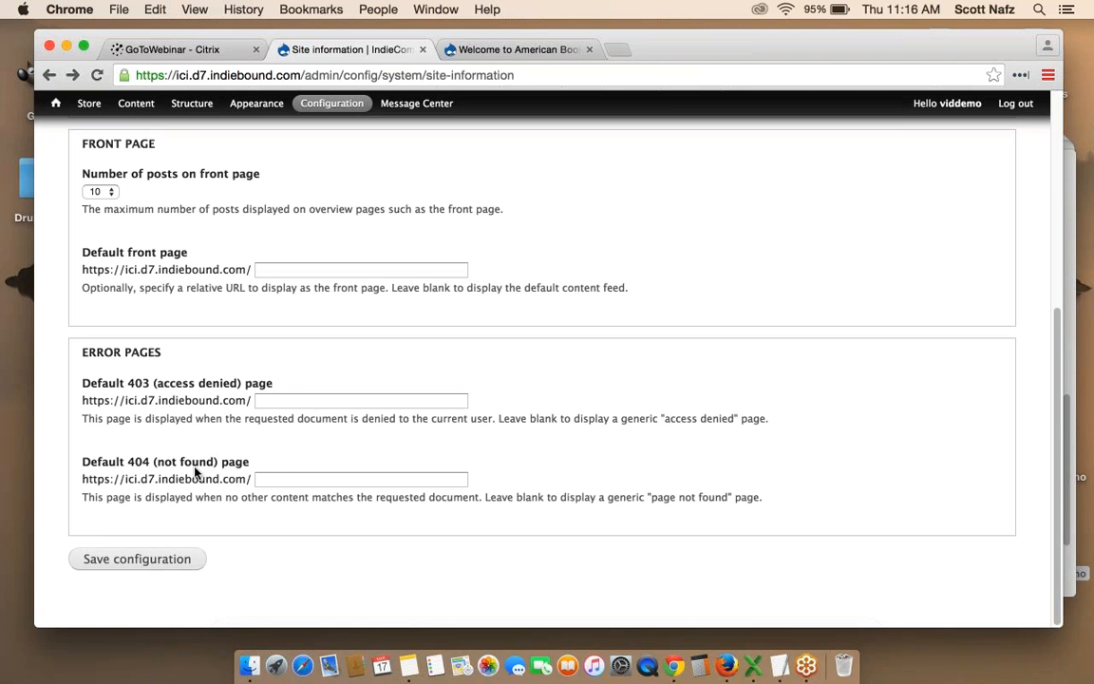
Load the nonexistent /123 page to see the not-found result, then go back.
{"action": "left_click_drag", "start_coordinate": [303, 75], "coordinate": [595, 83]}
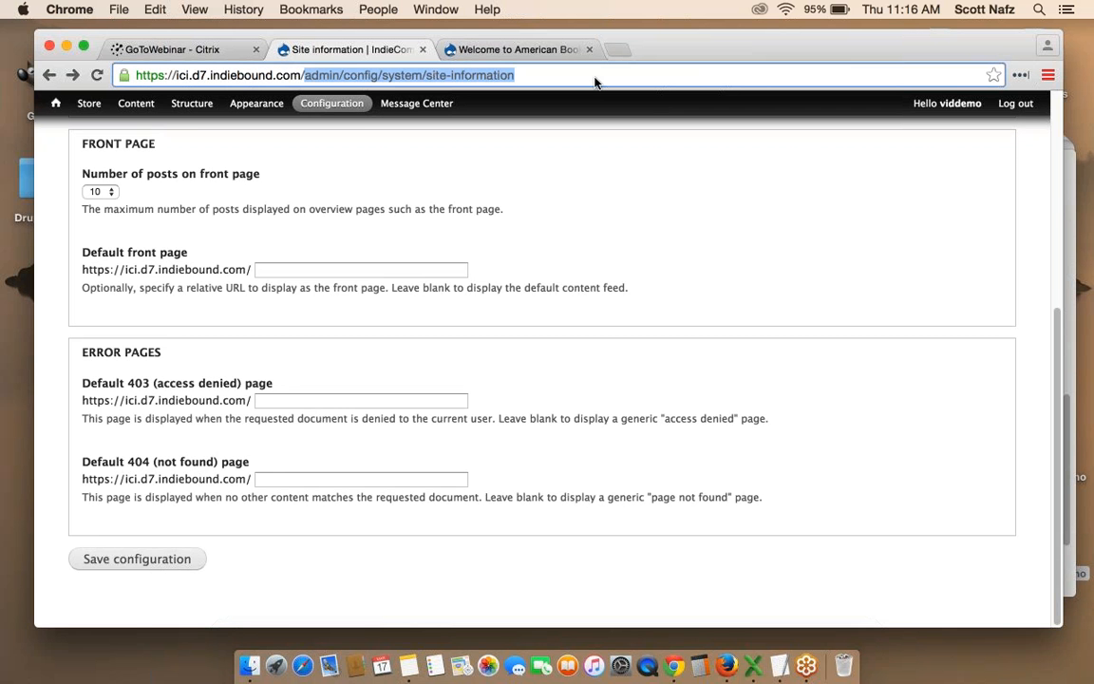
{"action": "type", "text": "123"}
{"action": "key", "text": "Return"}
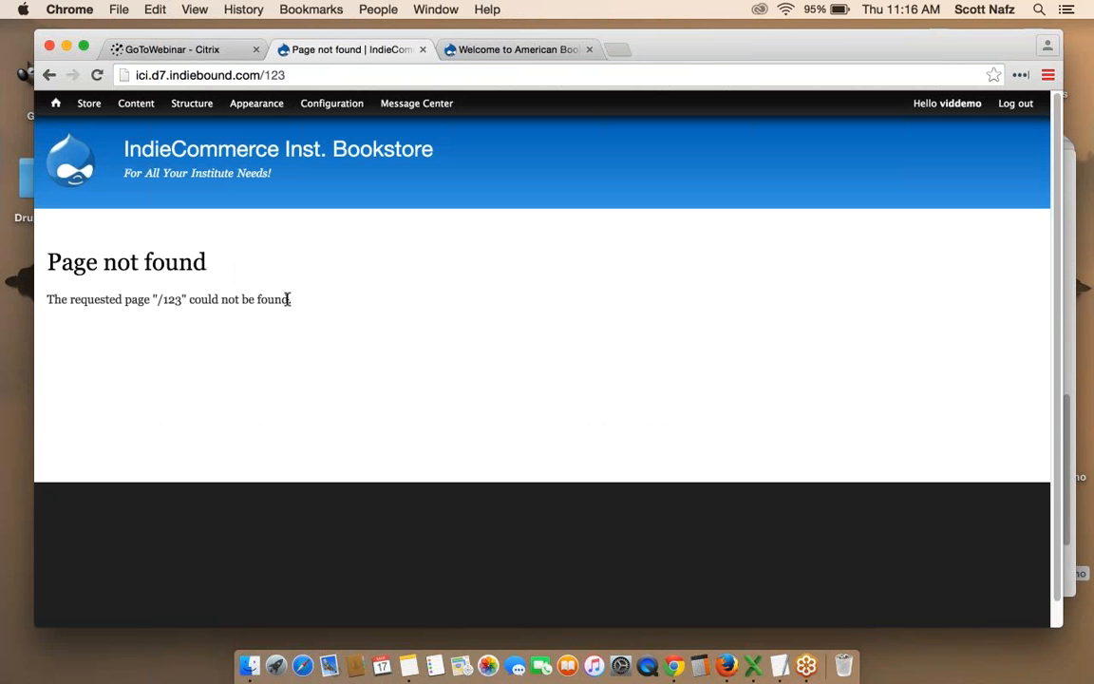
{"action": "left_click", "coordinate": [49, 74]}
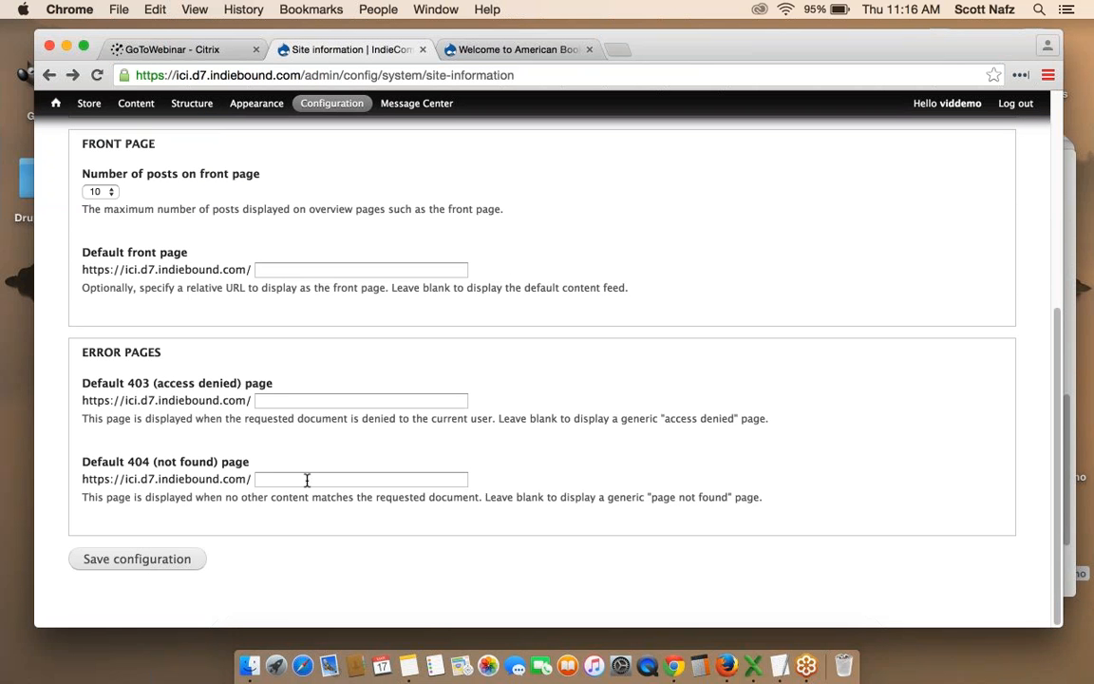
Paste node/4 from the notes into Default 404 (not found) page and save the configuration.
{"action": "left_click", "coordinate": [780, 670]}
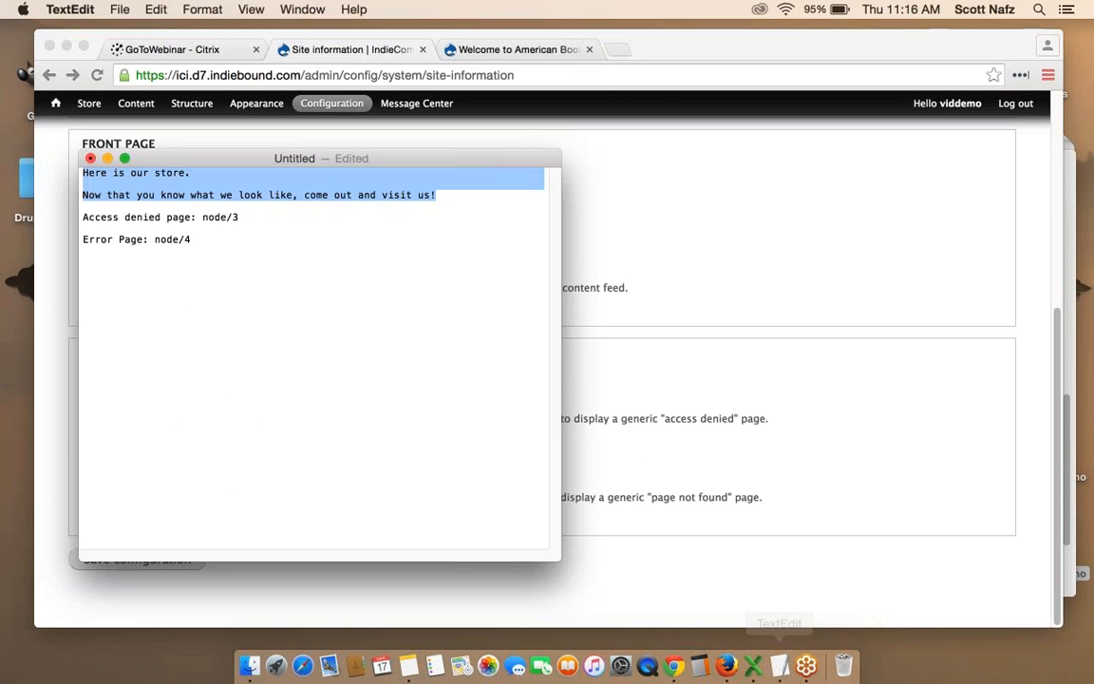
{"action": "left_click_drag", "start_coordinate": [150, 240], "coordinate": [225, 240]}
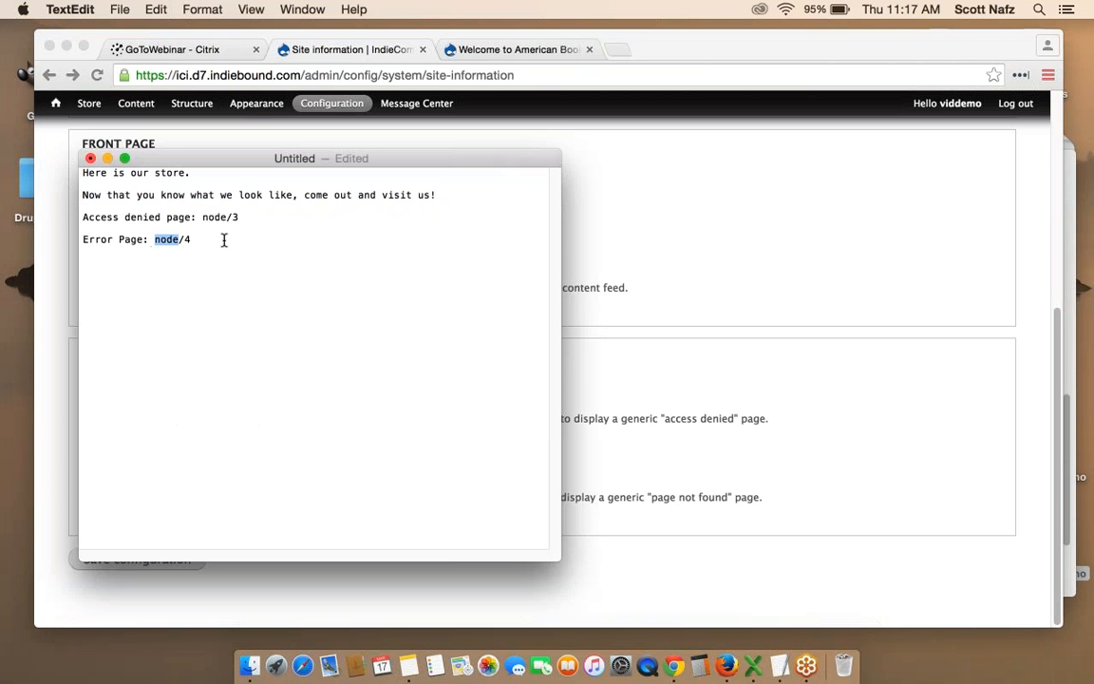
{"action": "key", "text": "super+c"}
{"action": "key", "text": "super+Tab"}
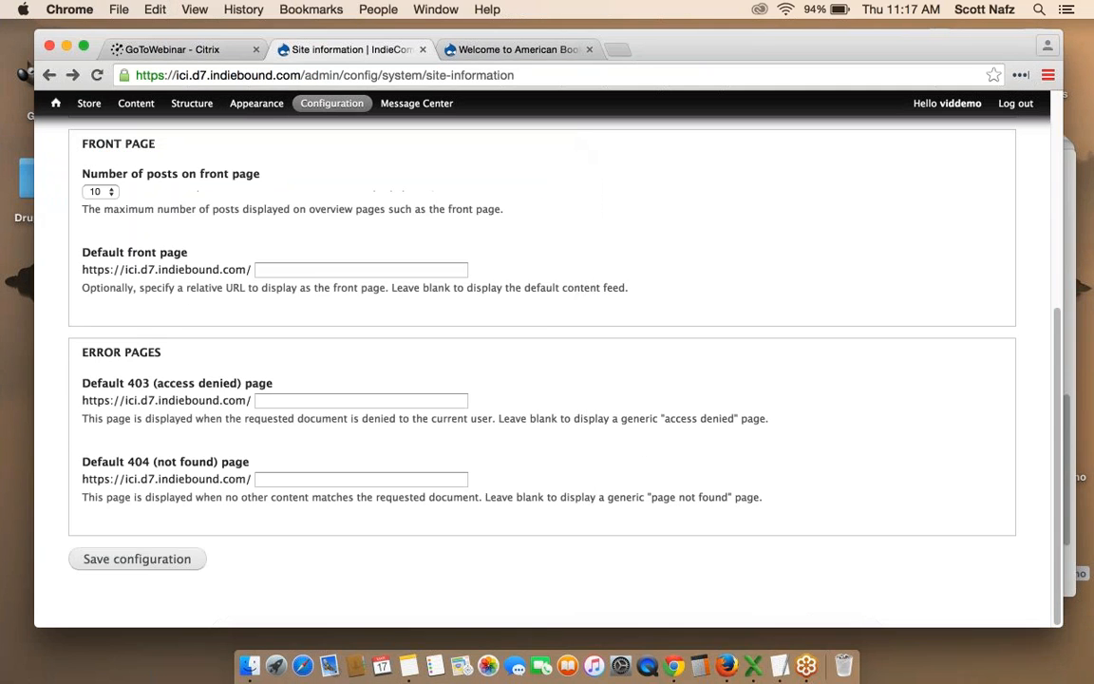
{"action": "left_click", "coordinate": [290, 478]}
{"action": "key", "text": "super+v"}
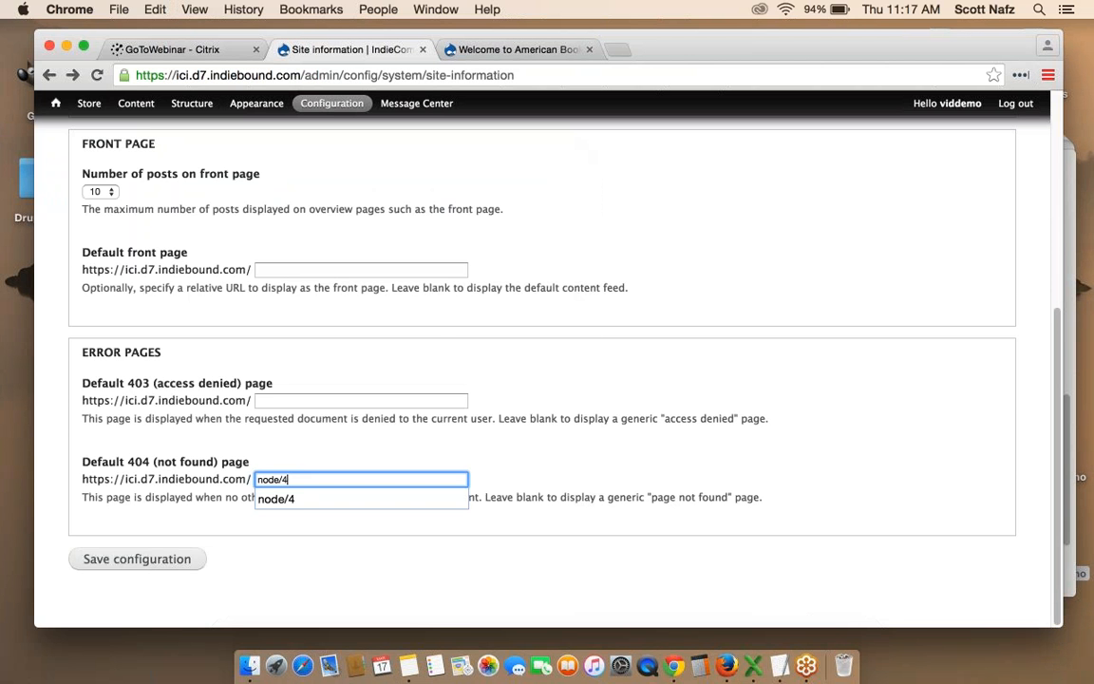
{"action": "left_click", "coordinate": [188, 557]}
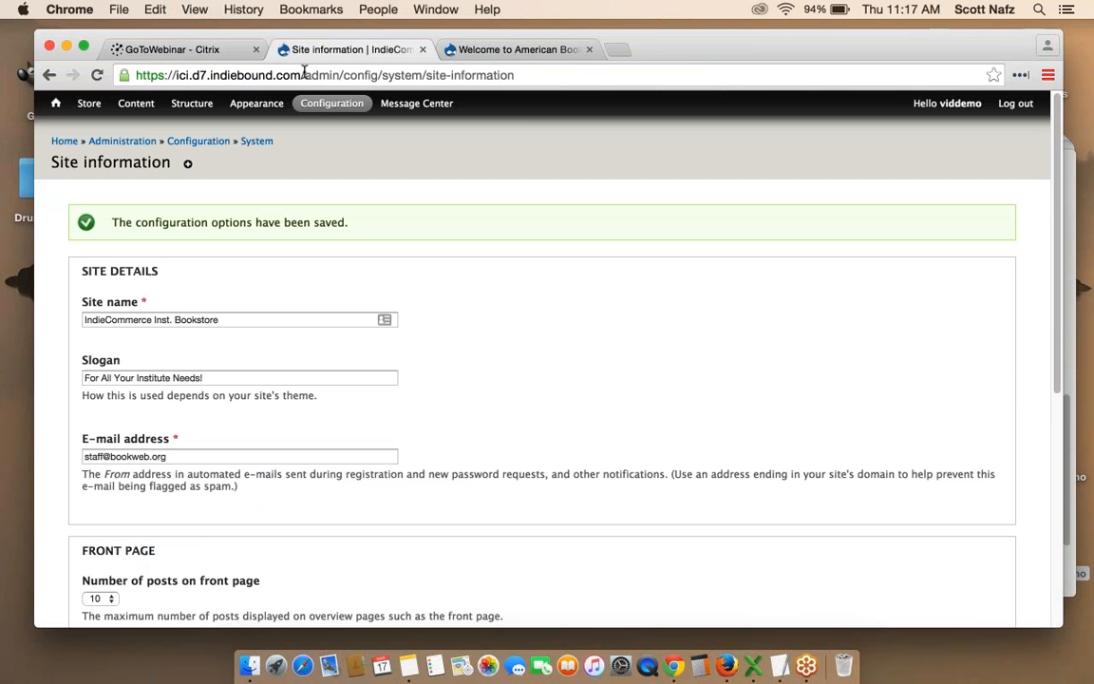
{"action": "left_click_drag", "start_coordinate": [304, 75], "coordinate": [521, 105]}
{"action": "type", "text": "123"}
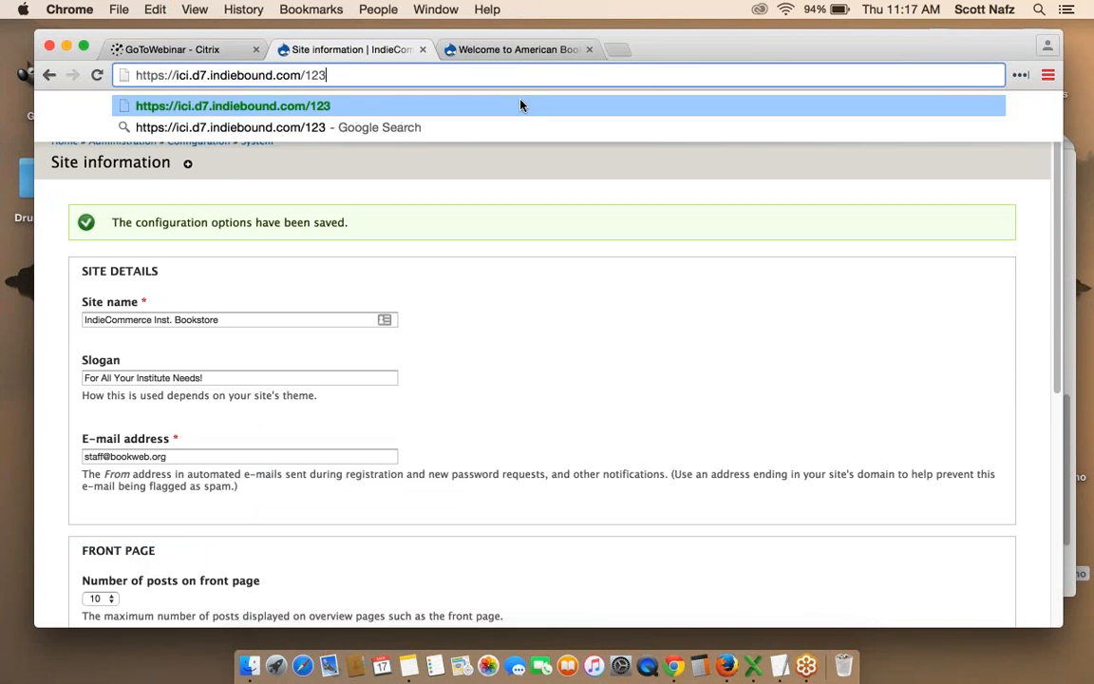
{"action": "key", "text": "Return"}
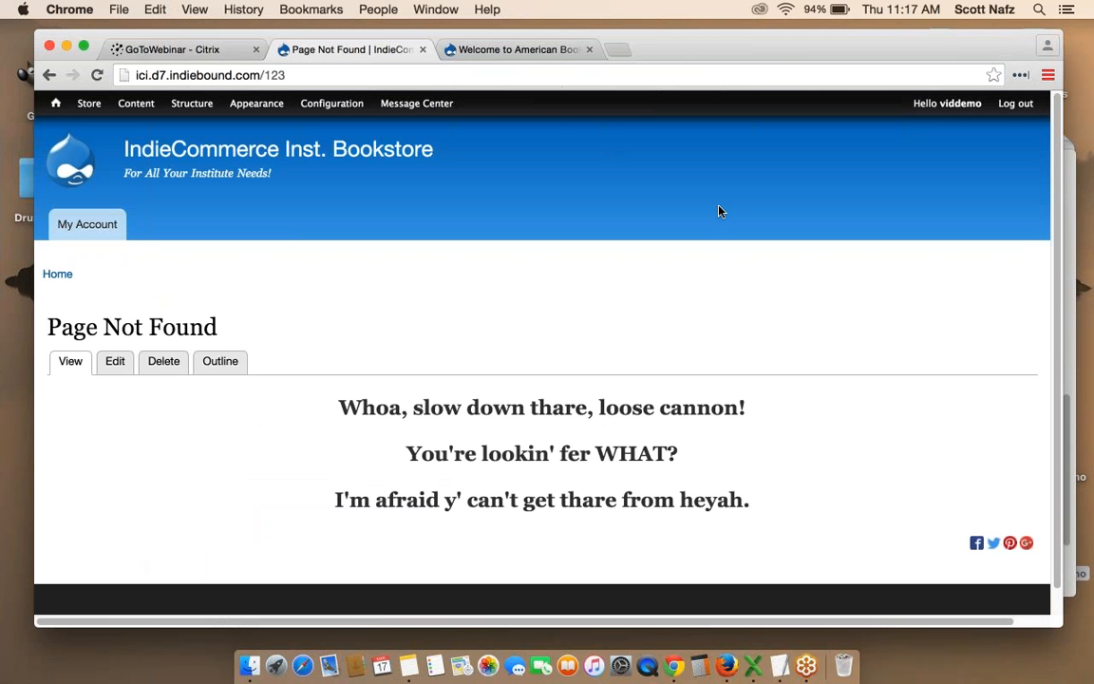
{"action": "scroll", "coordinate": [719, 211], "scroll_direction": "down", "scroll_amount": 1}
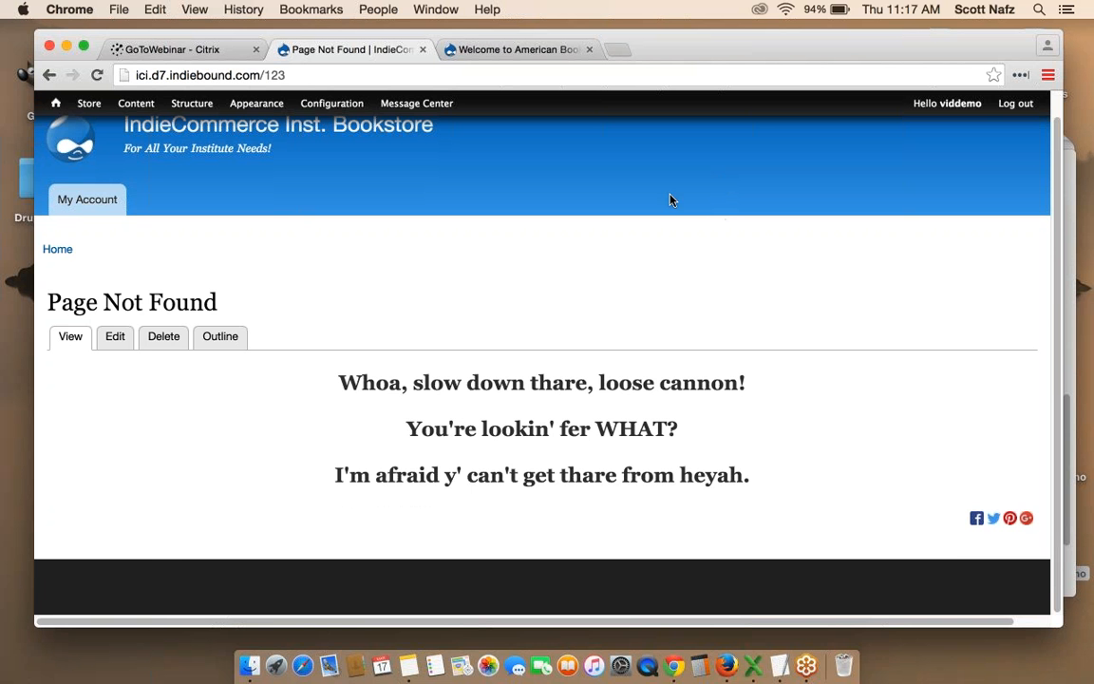
{"action": "left_click", "coordinate": [49, 74]}
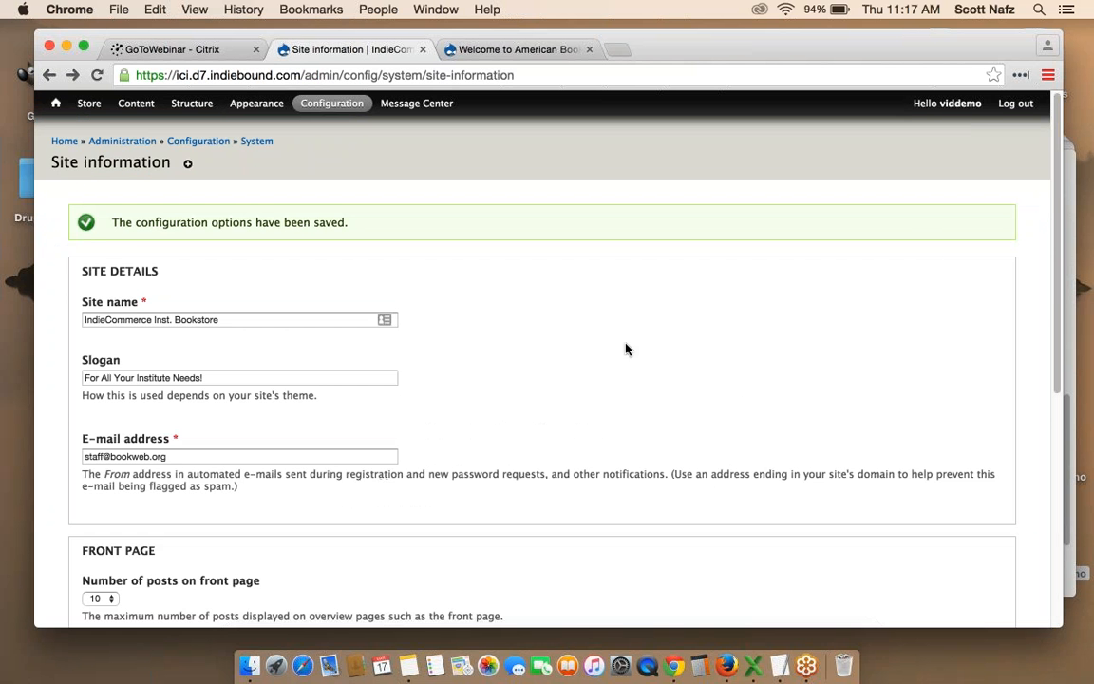
{"action": "scroll", "coordinate": [627, 349], "scroll_direction": "down", "scroll_amount": 5}
Set the Default 403 page to node/3 and save the site information settings.
{"action": "left_click", "coordinate": [304, 401]}
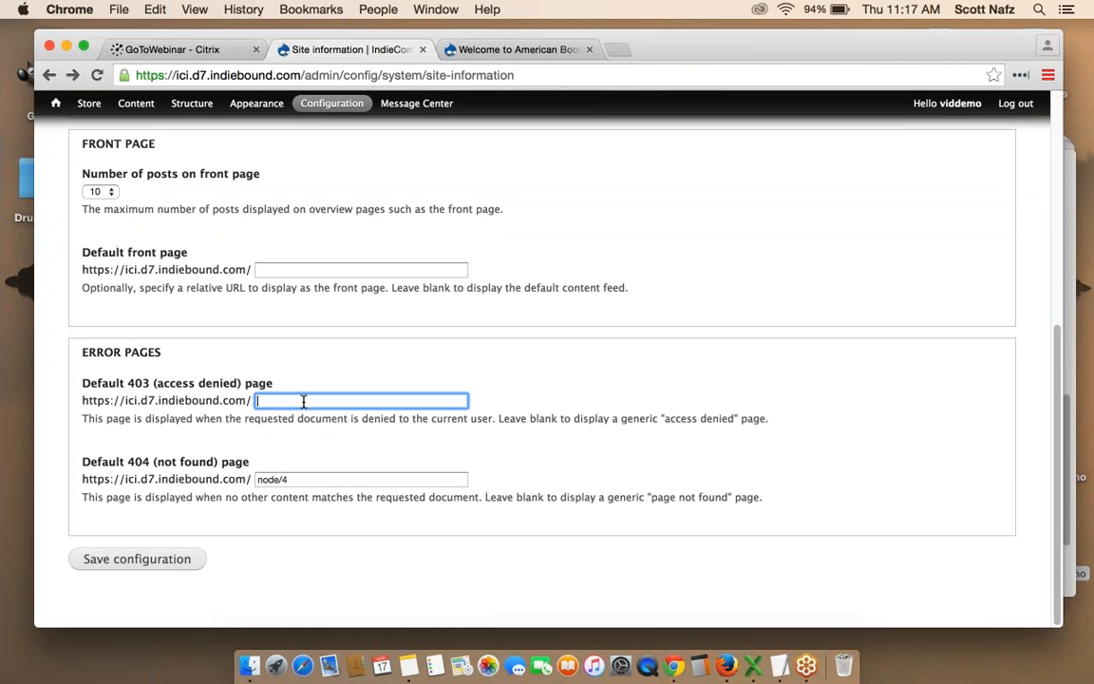
{"action": "type", "text": "node/3"}
{"action": "left_click", "coordinate": [150, 558]}
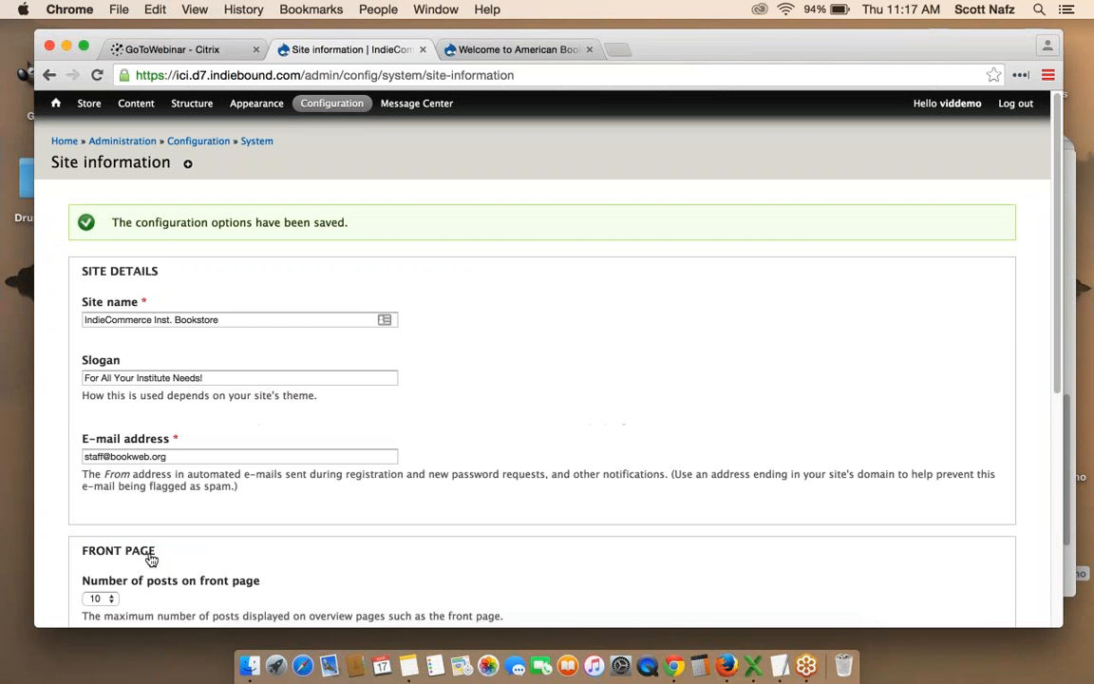
Log out and visit /user/logout to confirm the custom 'Whoops!' Access Denied page appears.
{"action": "left_click", "coordinate": [1015, 103]}
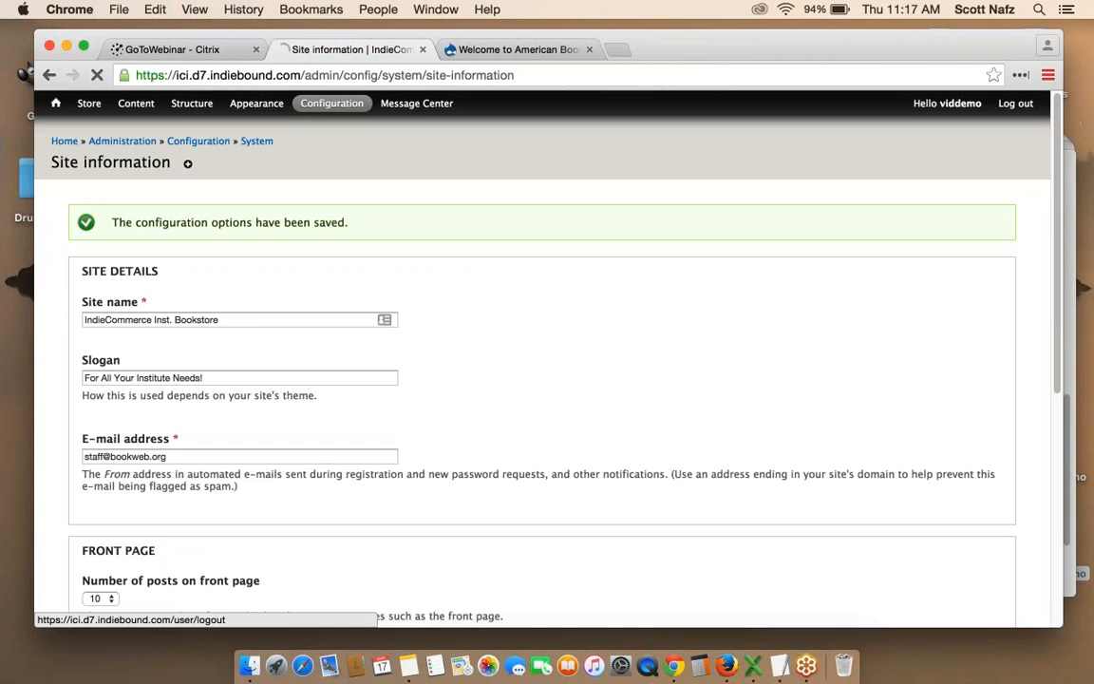
{"action": "left_click", "coordinate": [312, 75]}
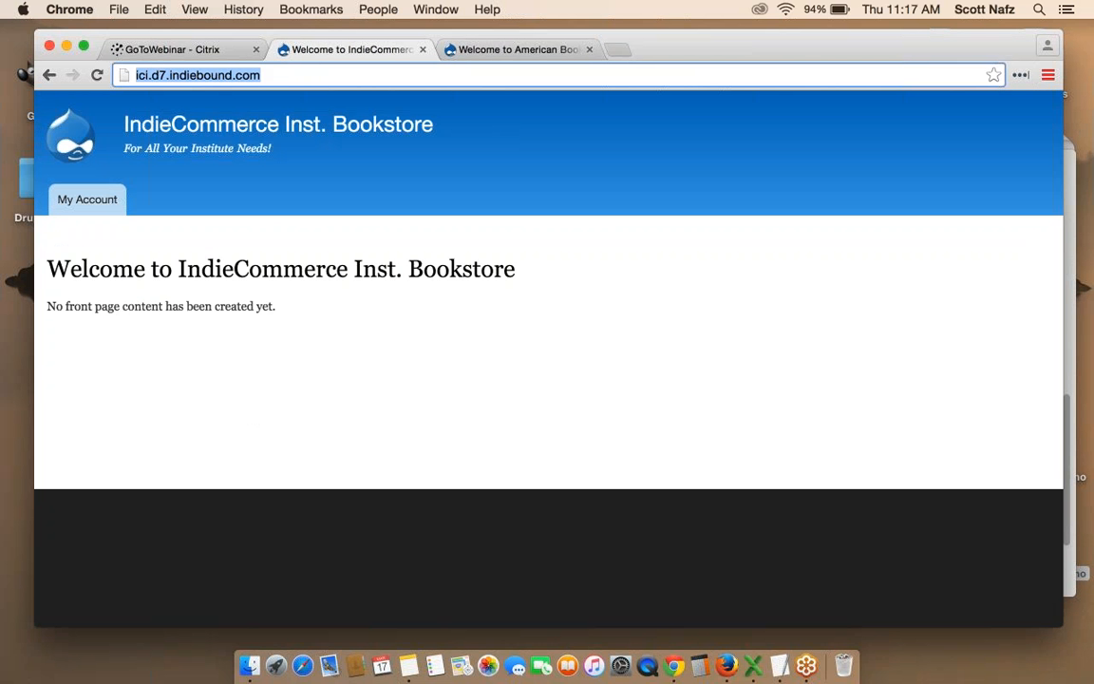
{"action": "left_click", "coordinate": [283, 74]}
{"action": "type", "text": "/user"}
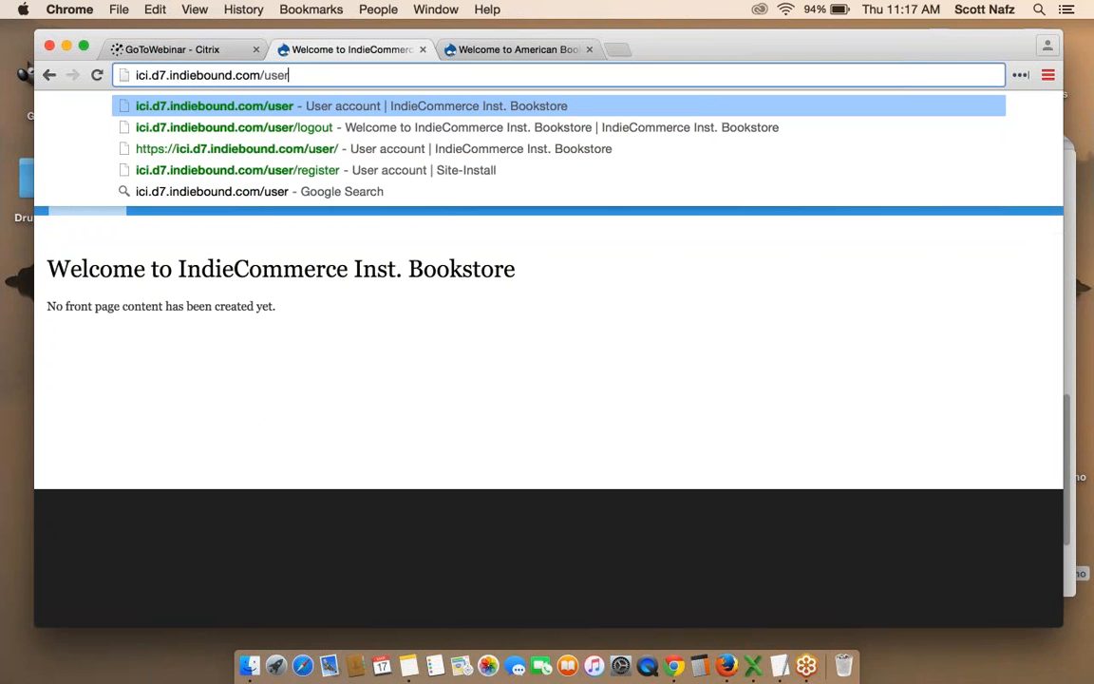
{"action": "type", "text": "/logout"}
{"action": "key", "text": "Return"}
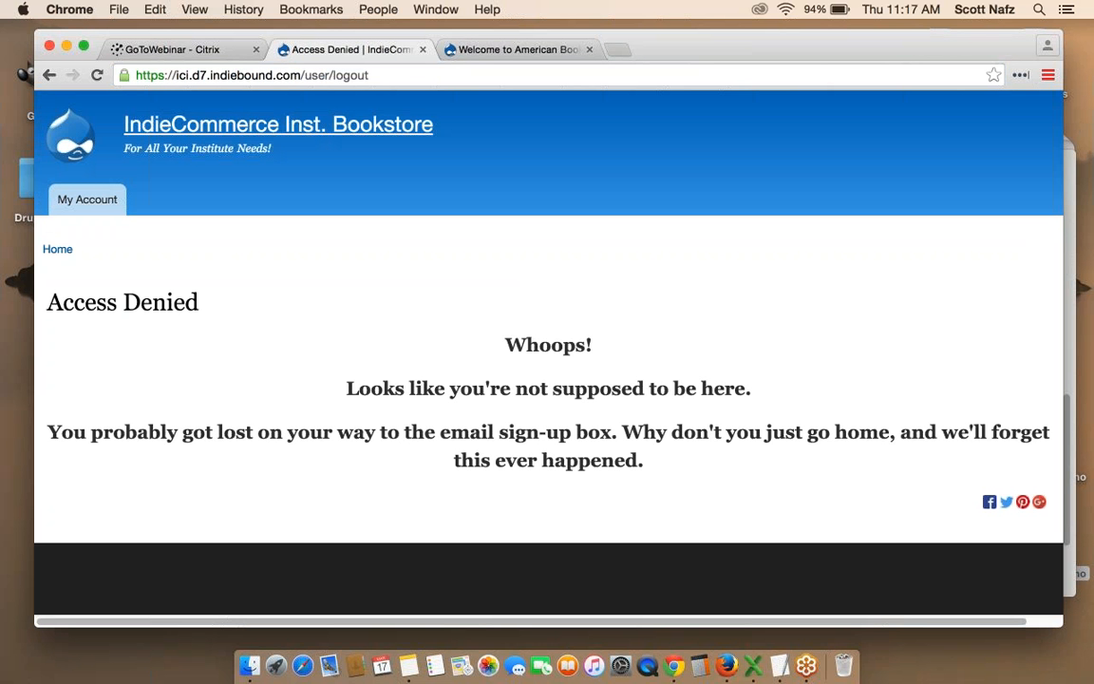
Log in from My Account using the saved username suggestion and the account password.
{"action": "left_click", "coordinate": [83, 202]}
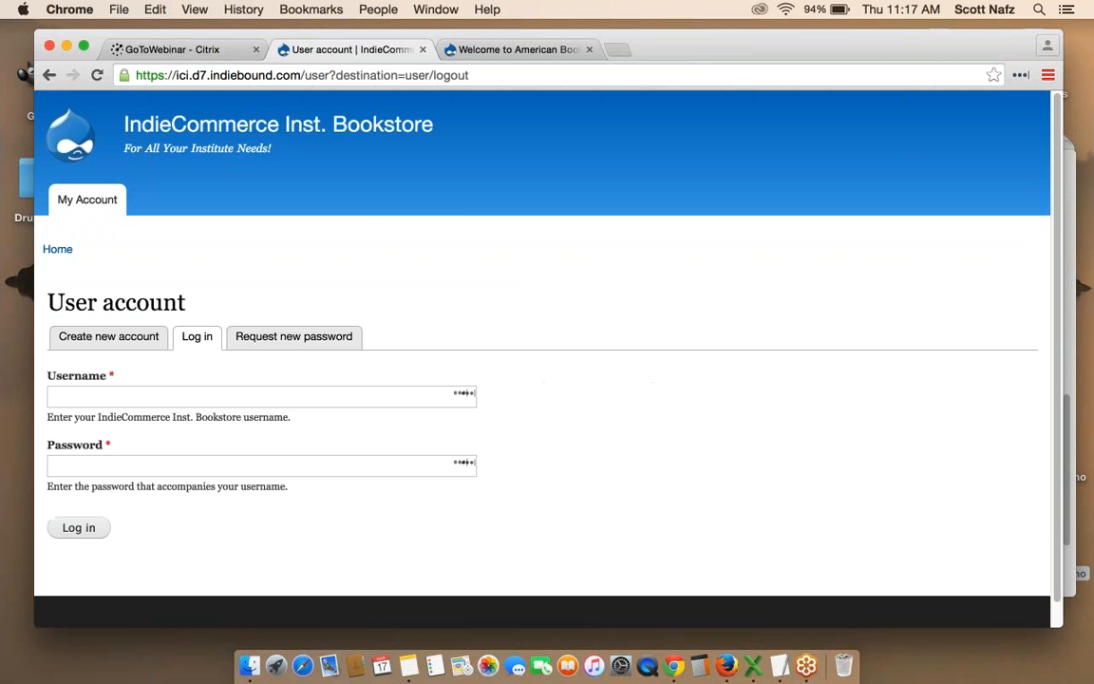
{"action": "left_click", "coordinate": [160, 400]}
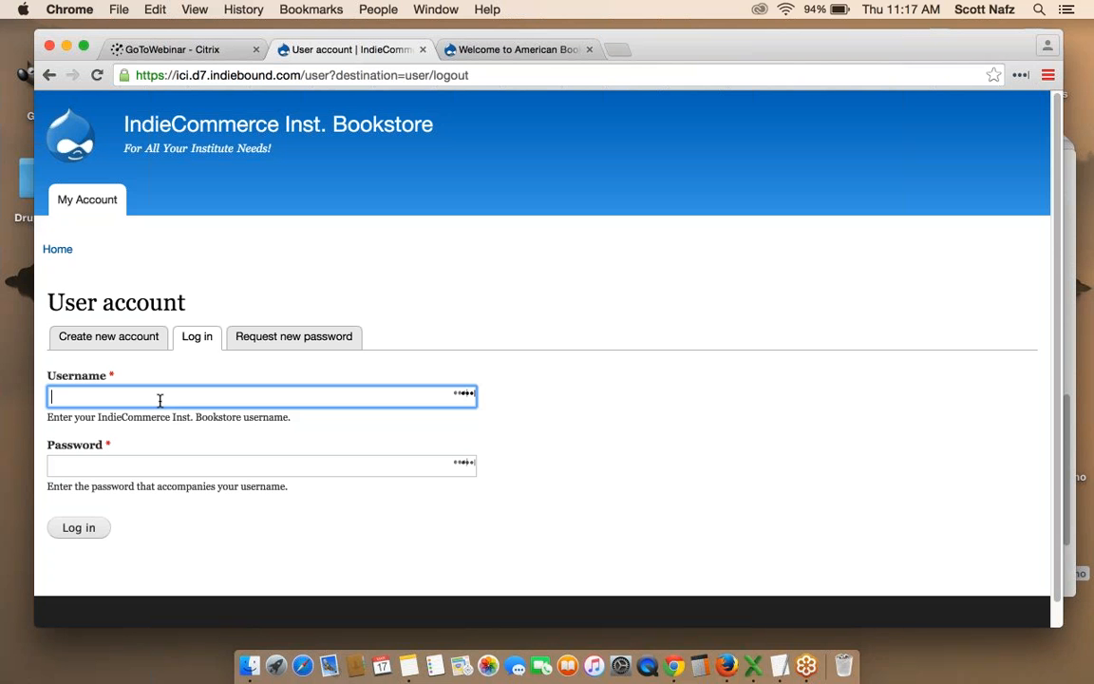
{"action": "type", "text": "vid"}
{"action": "key", "text": "Down"}
{"action": "key", "text": "Down"}
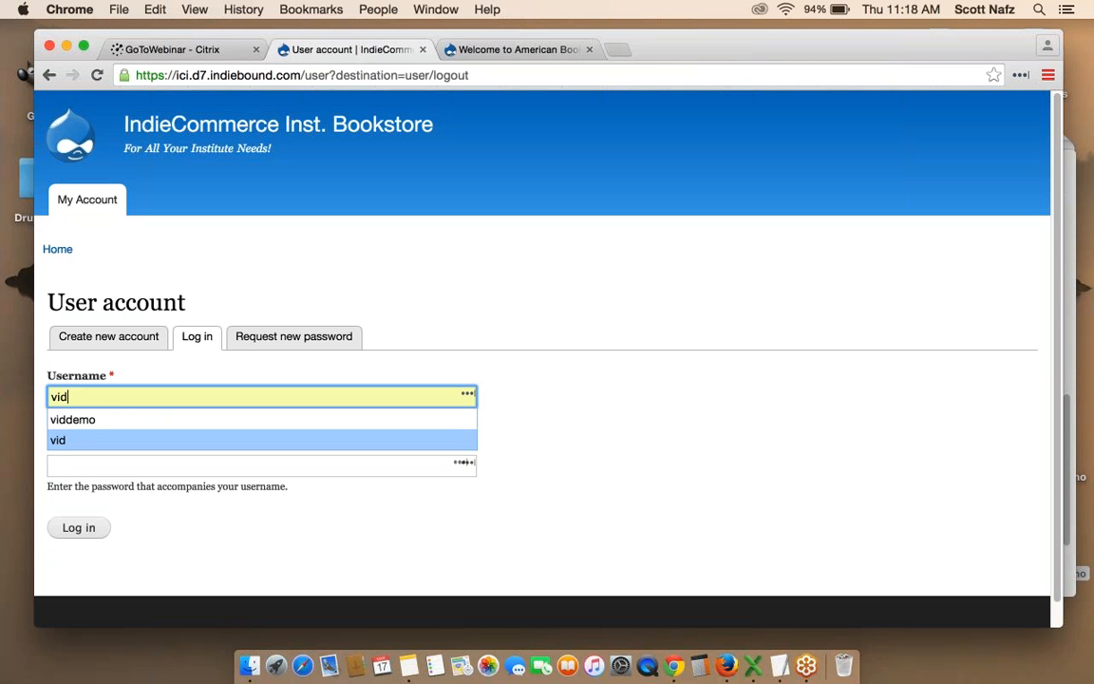
{"action": "key", "text": "Up"}
{"action": "key", "text": "Return"}
{"action": "left_click", "coordinate": [102, 465]}
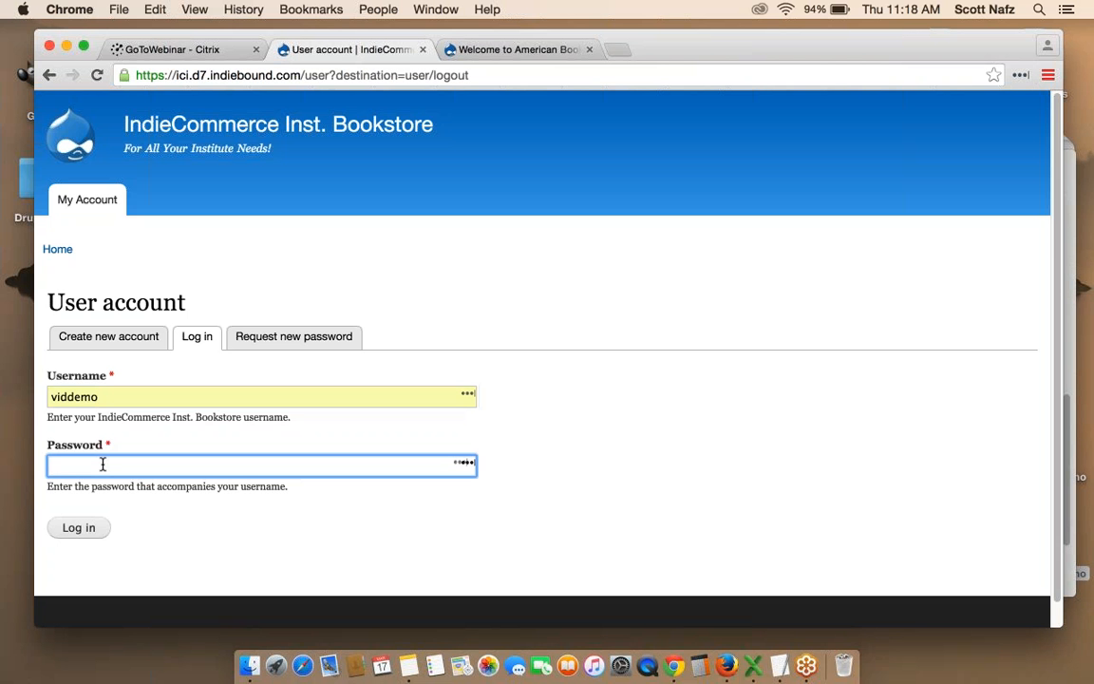
{"action": "type", "text": "••••••"}
{"action": "key", "text": "Tab"}
{"action": "key", "text": "Return"}
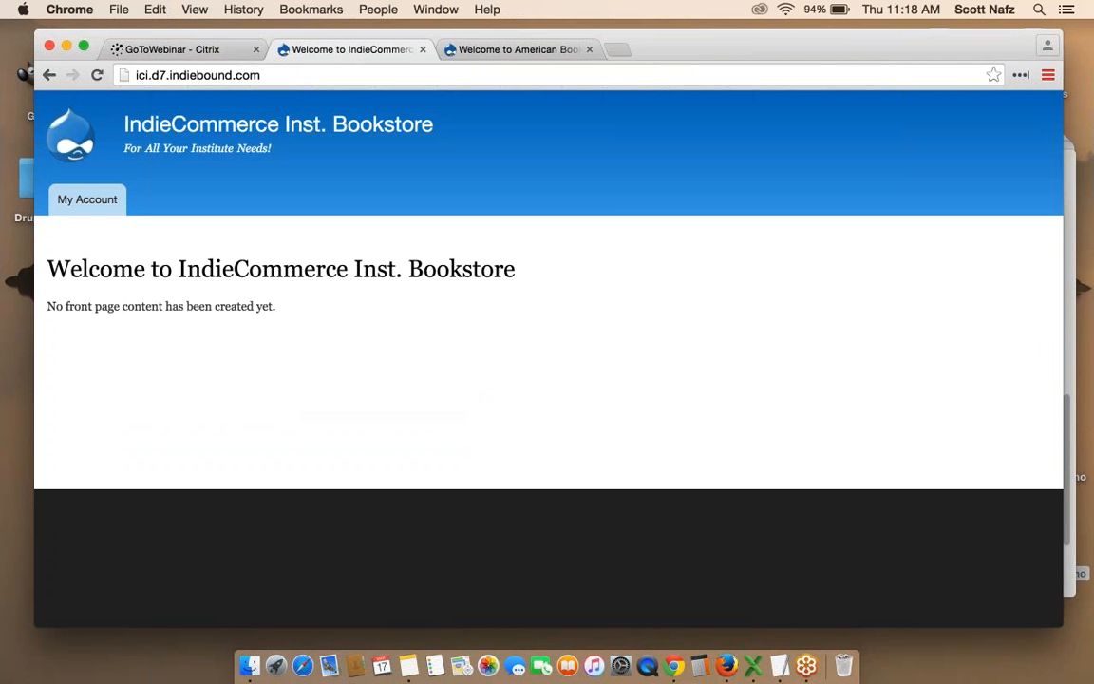
Repeat the My Account login with the saved username and password so the admin toolbar returns.
{"action": "left_click", "coordinate": [86, 198]}
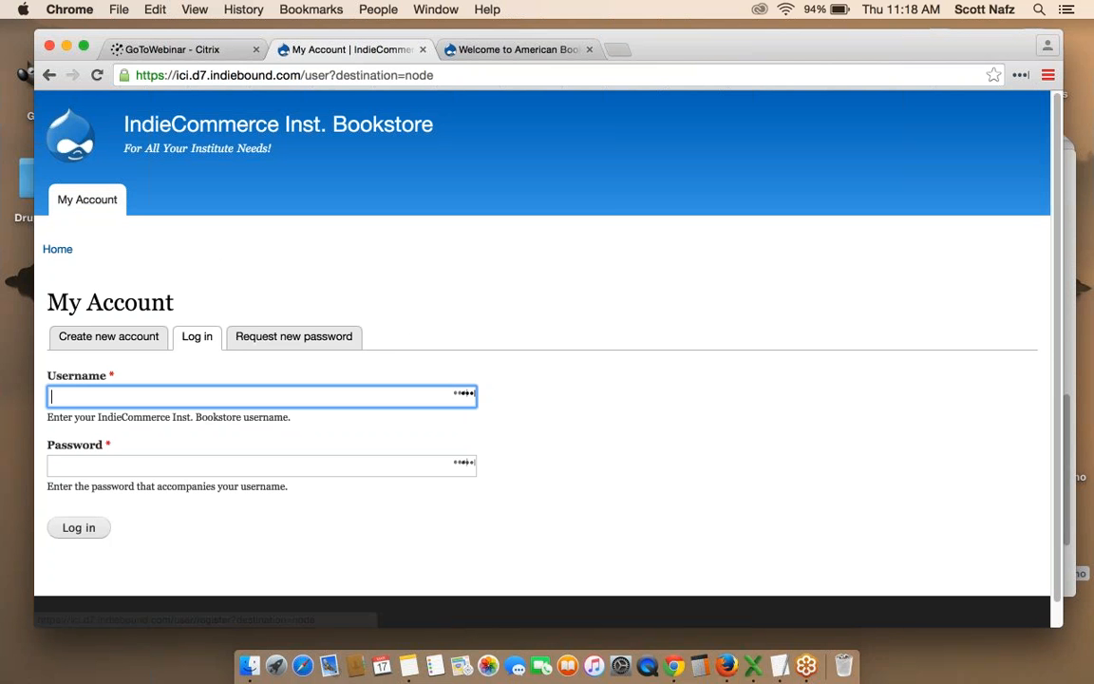
{"action": "type", "text": "vid"}
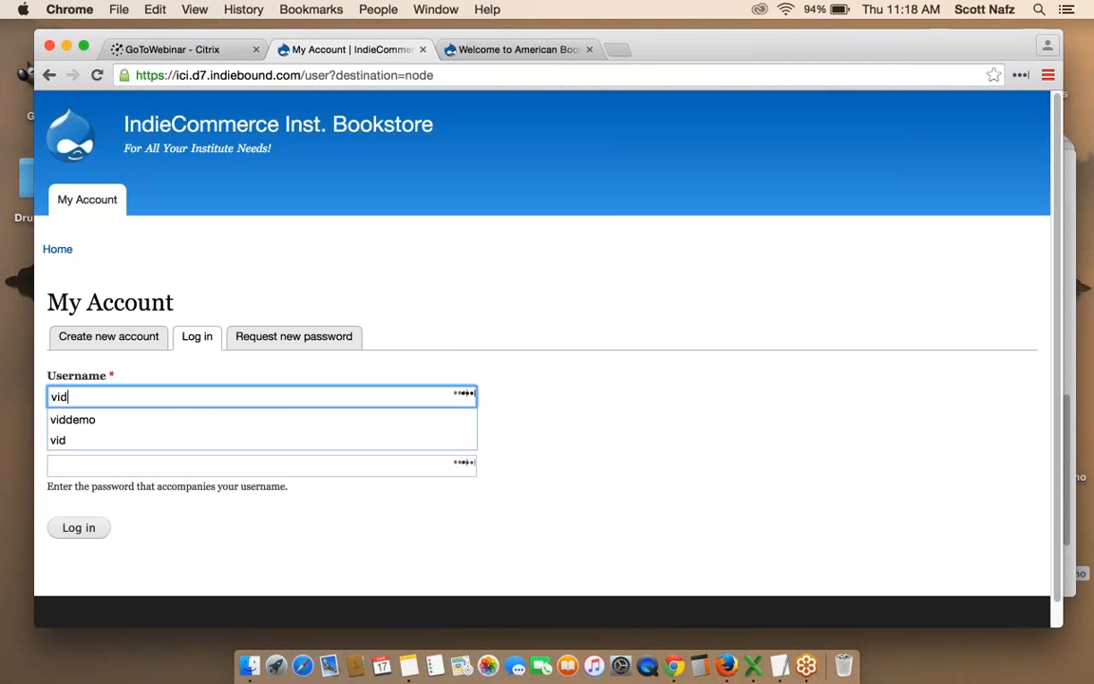
{"action": "left_click", "coordinate": [95, 419]}
{"action": "left_click", "coordinate": [104, 466]}
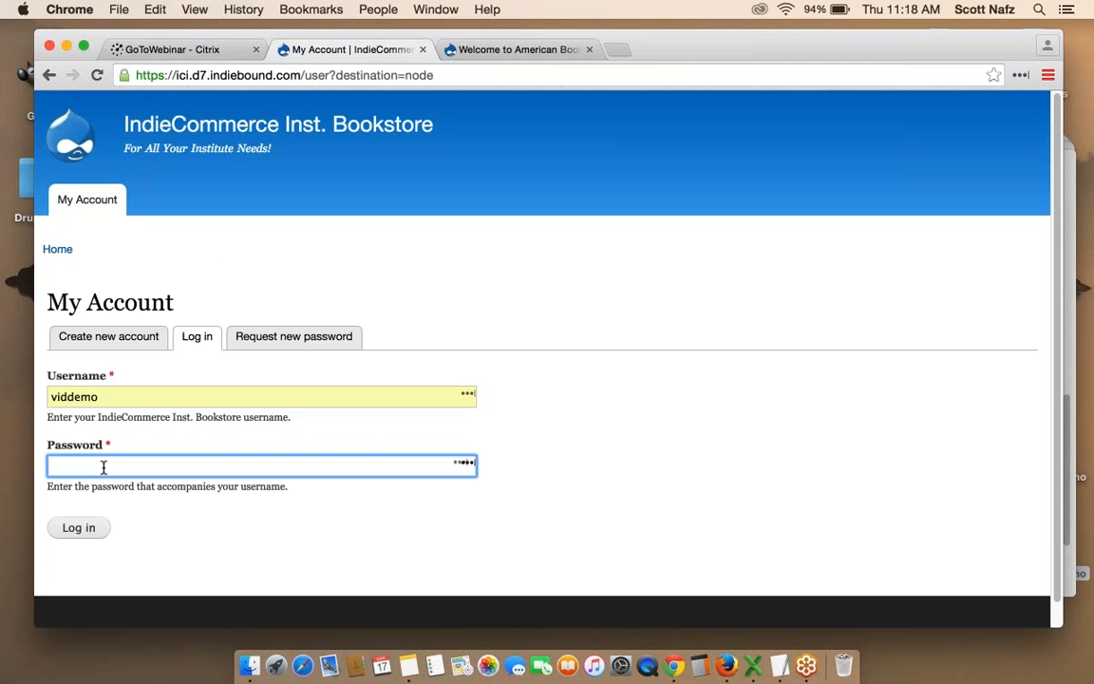
{"action": "type", "text": "••••••"}
{"action": "key", "text": "Return"}
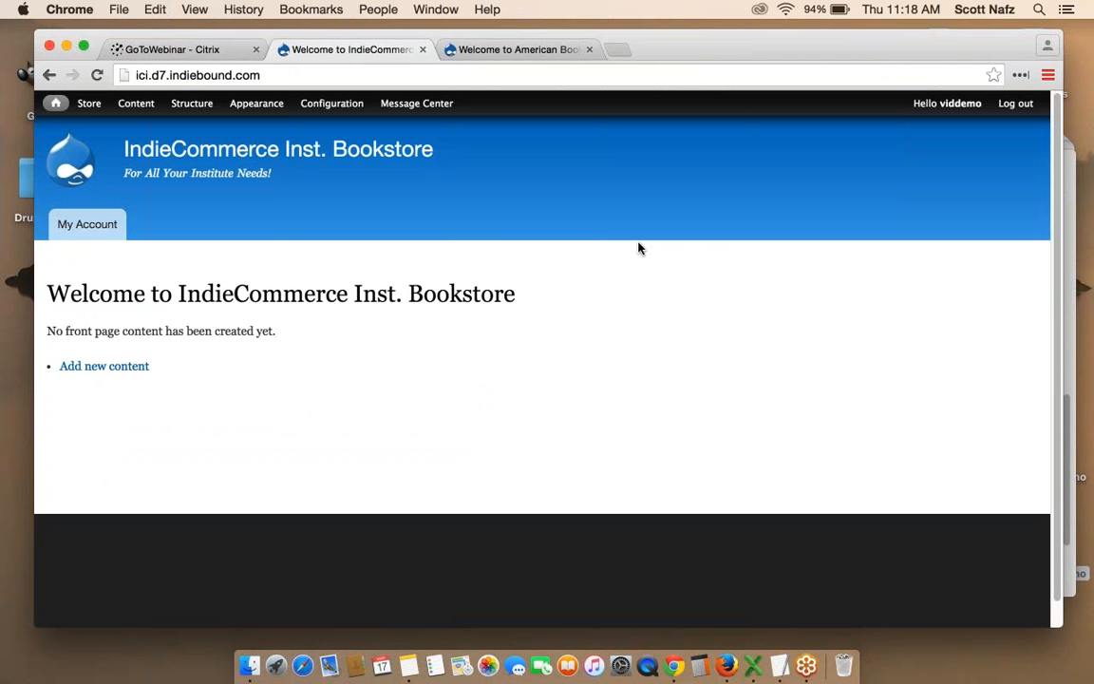
Open Store Features under Store > Configuration > Account Information and Preferences.
{"action": "mouse_move", "coordinate": [85, 105]}
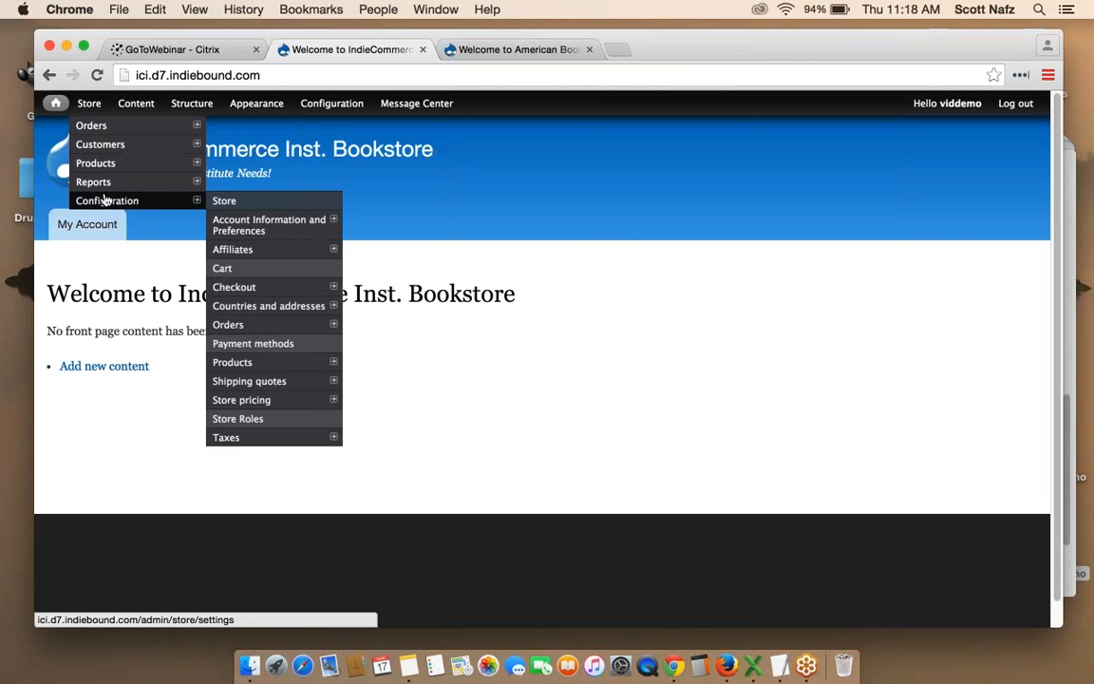
{"action": "mouse_move", "coordinate": [178, 205]}
{"action": "mouse_move", "coordinate": [271, 226]}
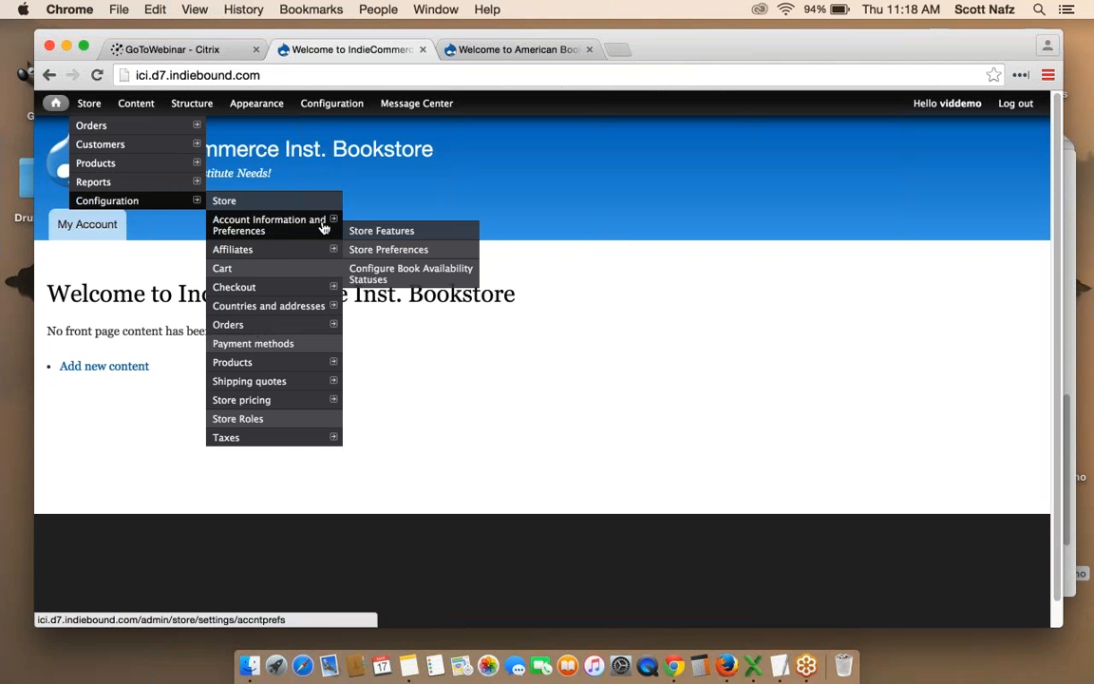
{"action": "left_click", "coordinate": [393, 235]}
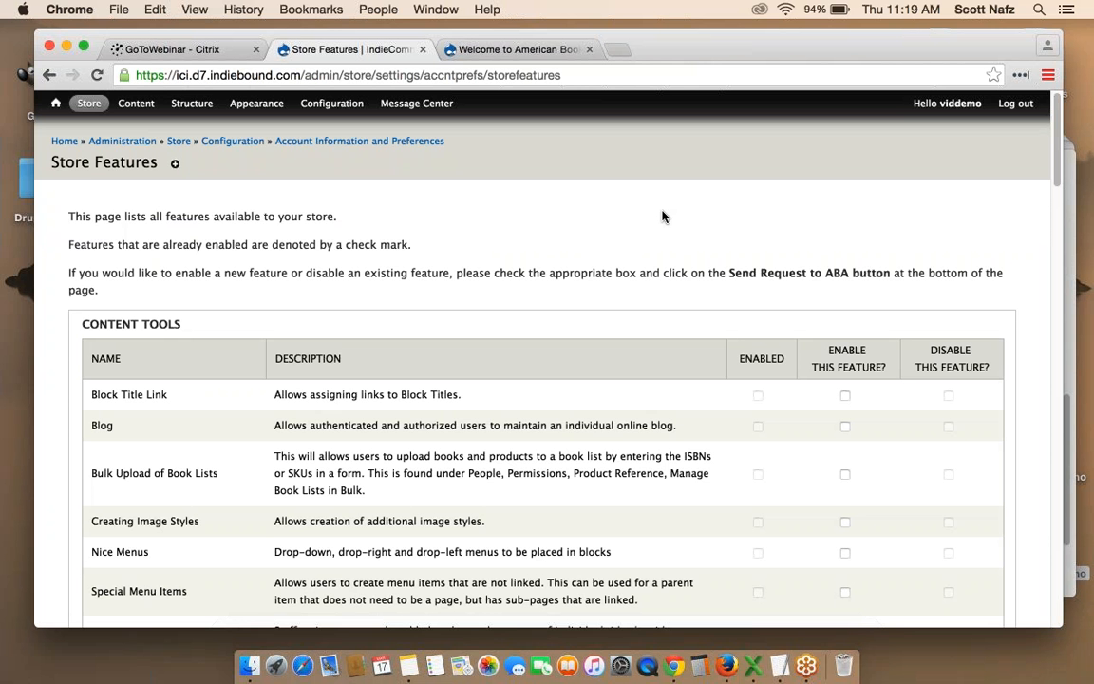
{"action": "scroll", "coordinate": [661, 217], "scroll_direction": "down", "scroll_amount": 5}
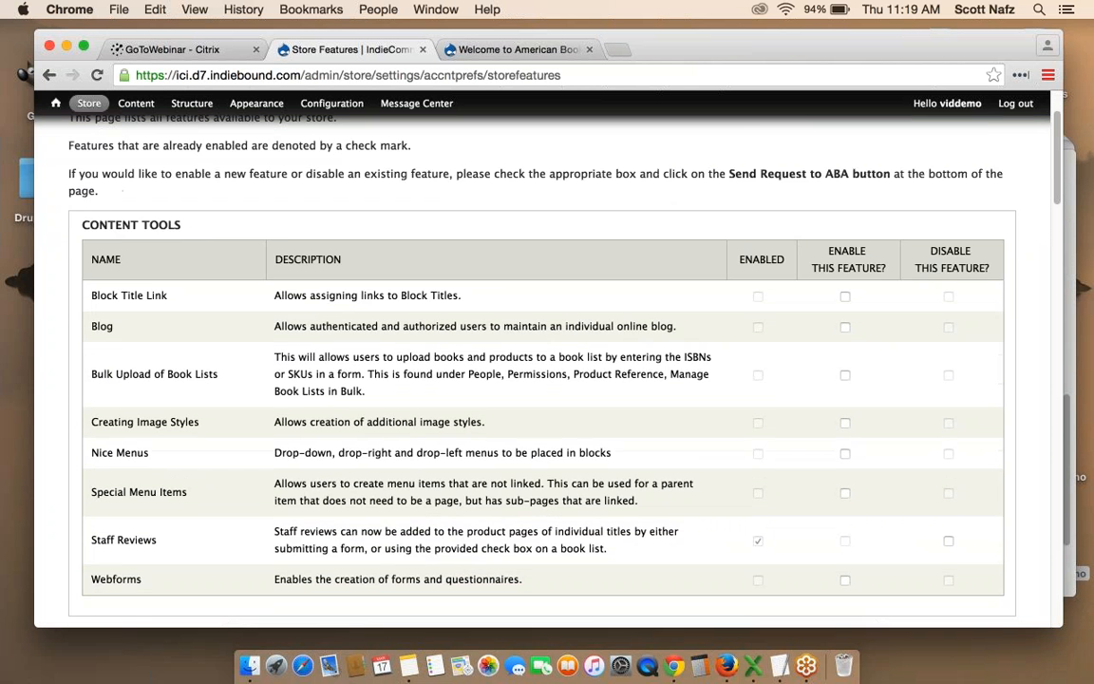
{"action": "scroll", "coordinate": [629, 220], "scroll_direction": "up", "scroll_amount": 2}
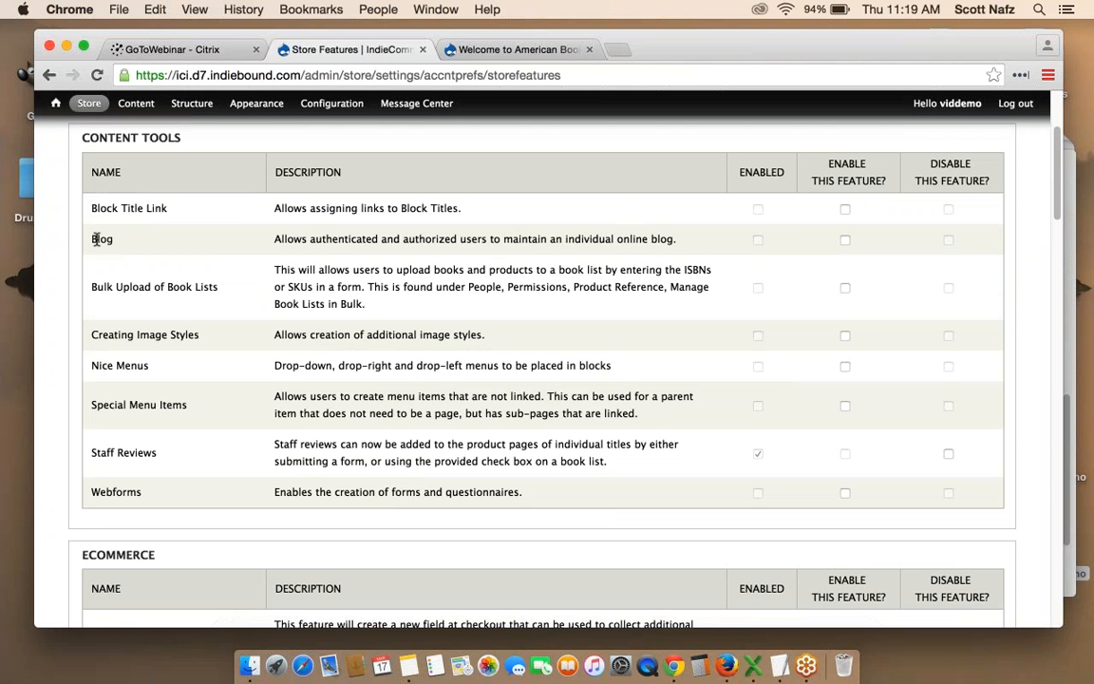
{"action": "left_click_drag", "start_coordinate": [96, 240], "coordinate": [122, 240]}
{"action": "scroll", "coordinate": [774, 260], "scroll_direction": "down", "scroll_amount": 10}
{"action": "scroll", "coordinate": [774, 261], "scroll_direction": "down", "scroll_amount": 15}
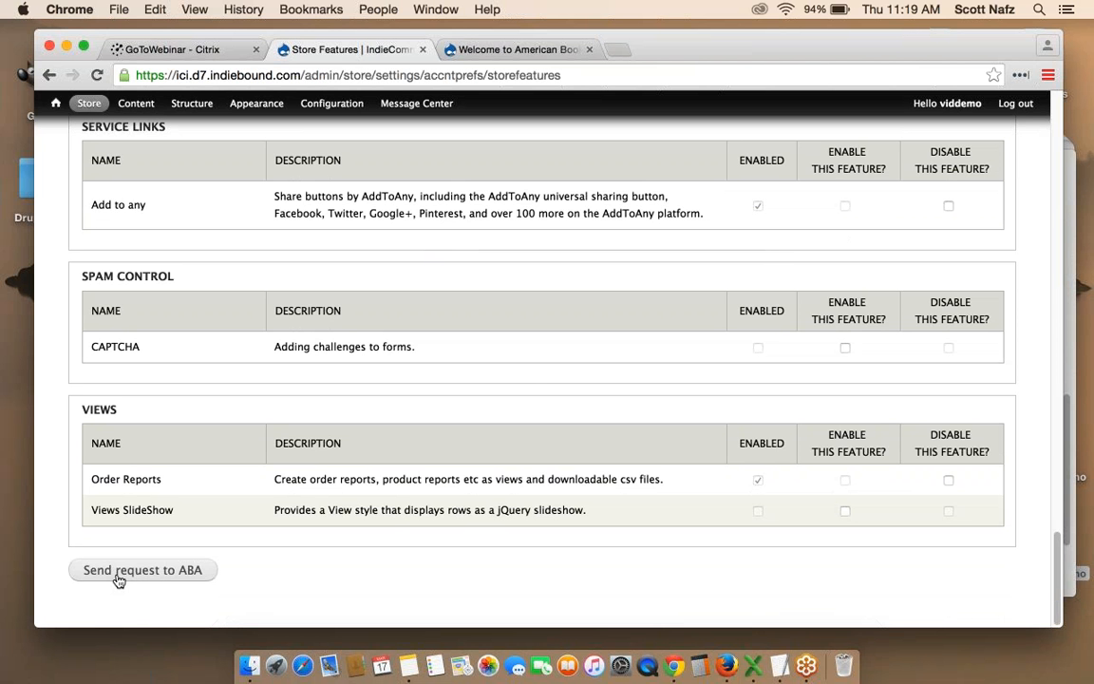
{"action": "scroll", "coordinate": [119, 581], "scroll_direction": "up", "scroll_amount": 15}
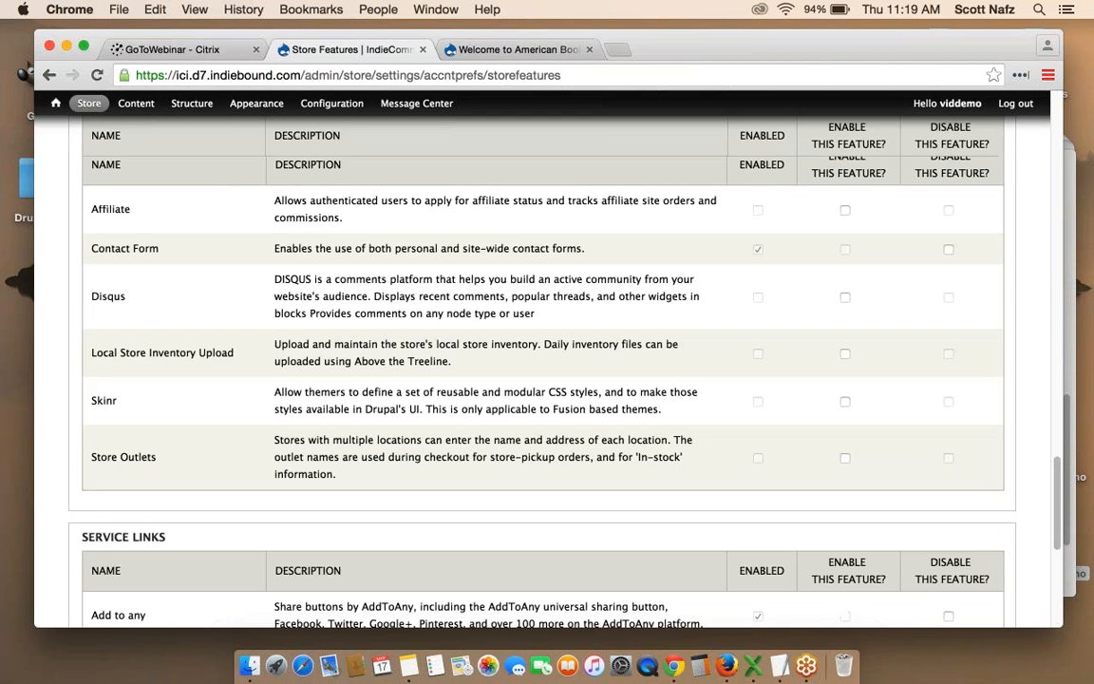
{"action": "scroll", "coordinate": [541, 380], "scroll_direction": "up", "scroll_amount": 5}
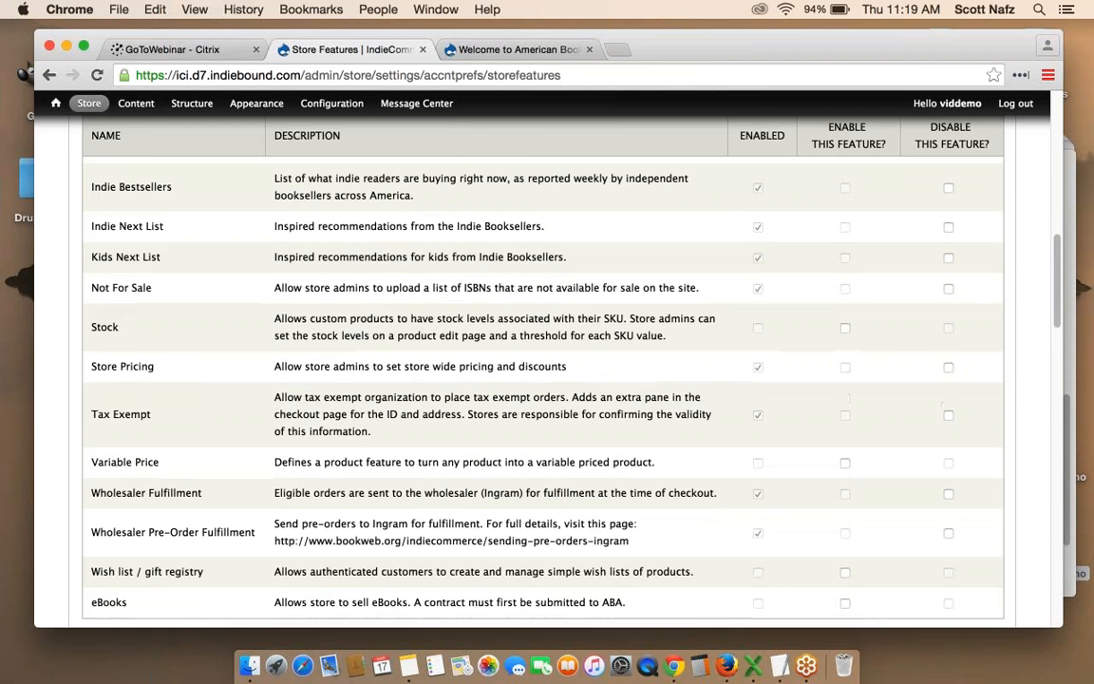
{"action": "scroll", "coordinate": [758, 241], "scroll_direction": "up", "scroll_amount": 1}
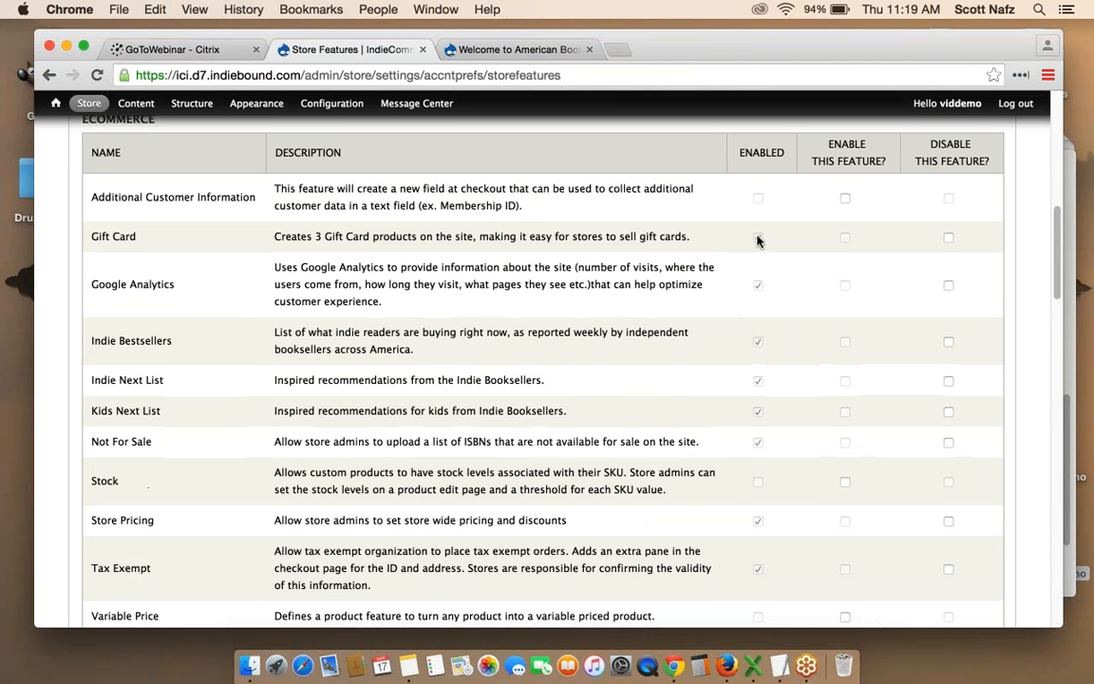
{"action": "scroll", "coordinate": [759, 328], "scroll_direction": "down", "scroll_amount": 10}
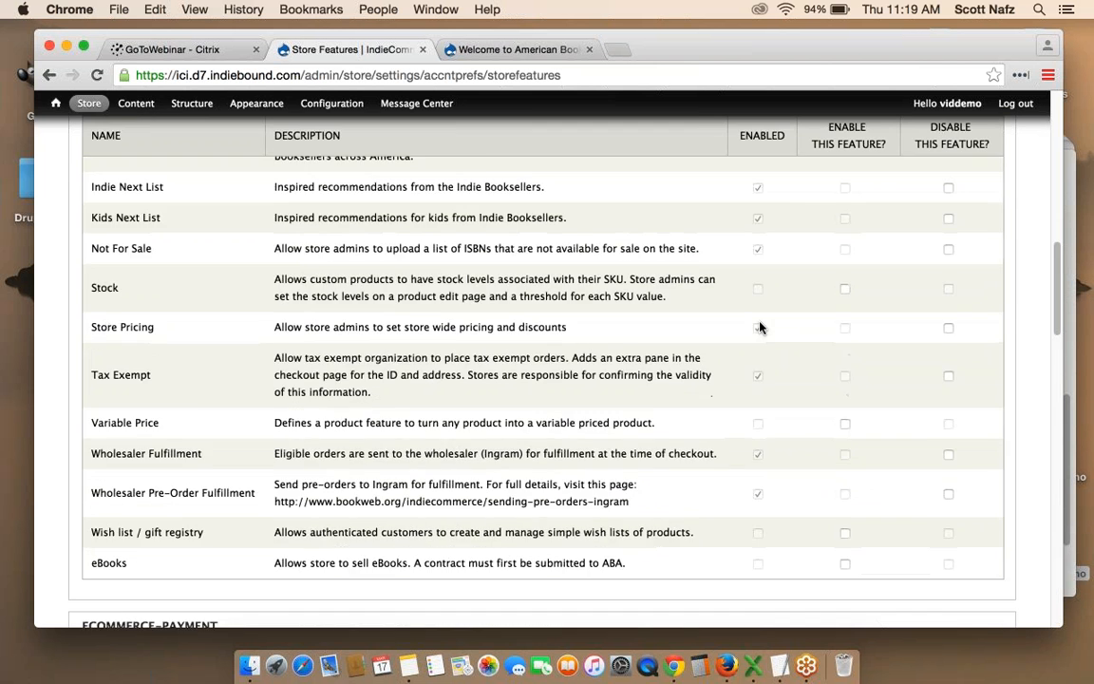
{"action": "scroll", "coordinate": [760, 328], "scroll_direction": "down", "scroll_amount": 3}
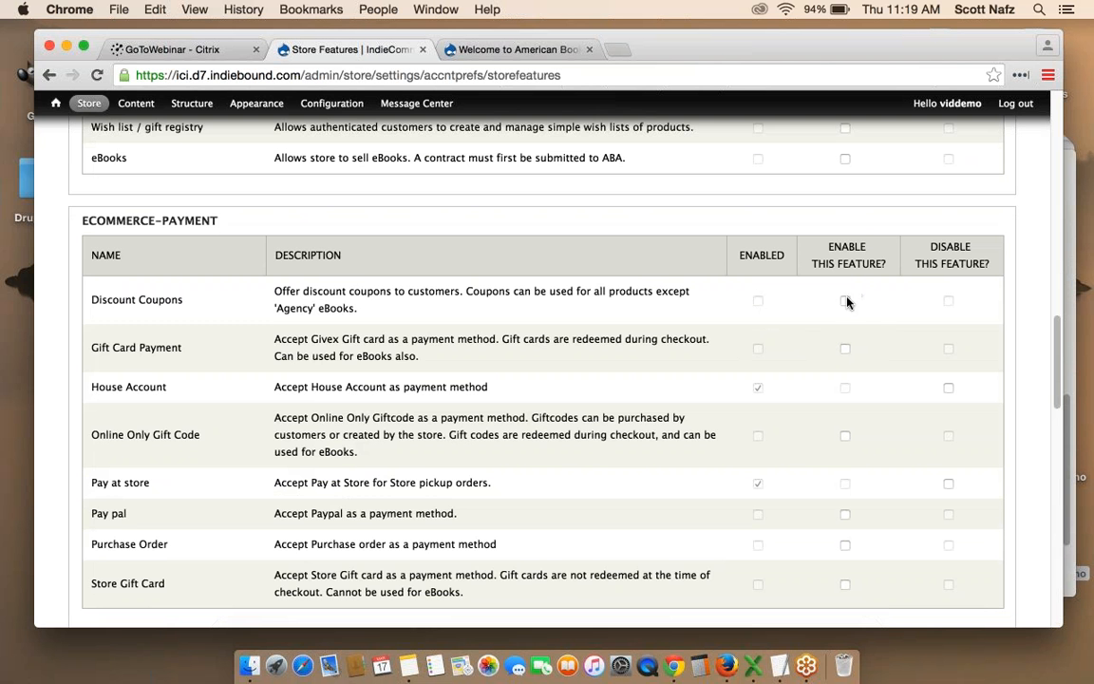
{"action": "scroll", "coordinate": [781, 315], "scroll_direction": "down", "scroll_amount": 15}
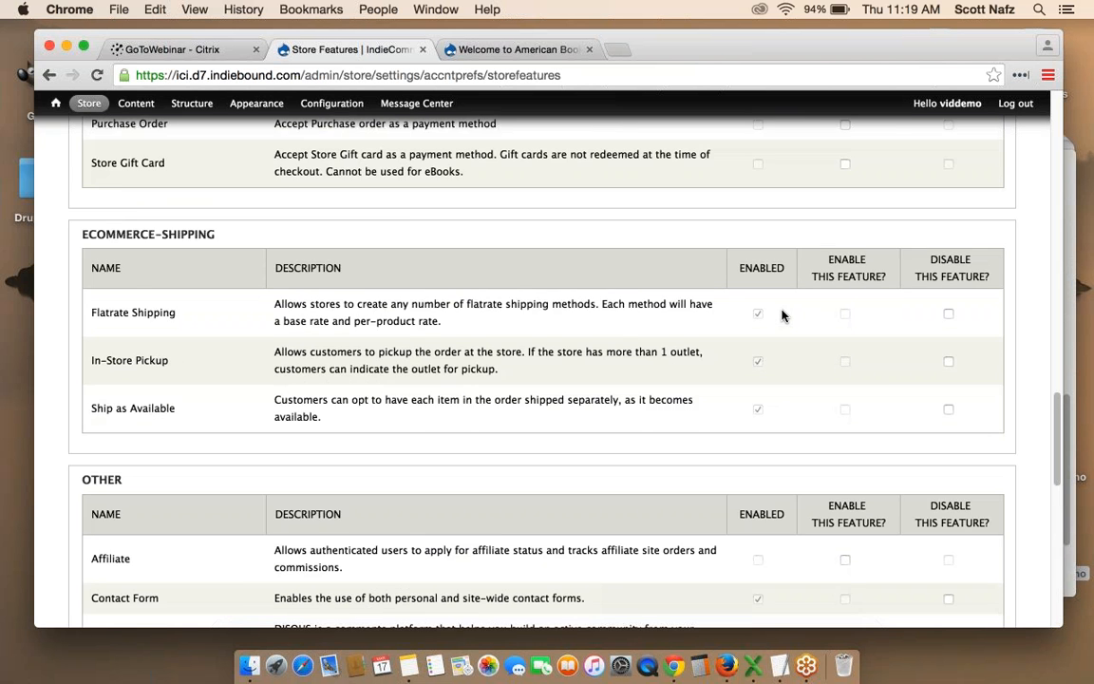
{"action": "scroll", "coordinate": [781, 316], "scroll_direction": "down", "scroll_amount": 3}
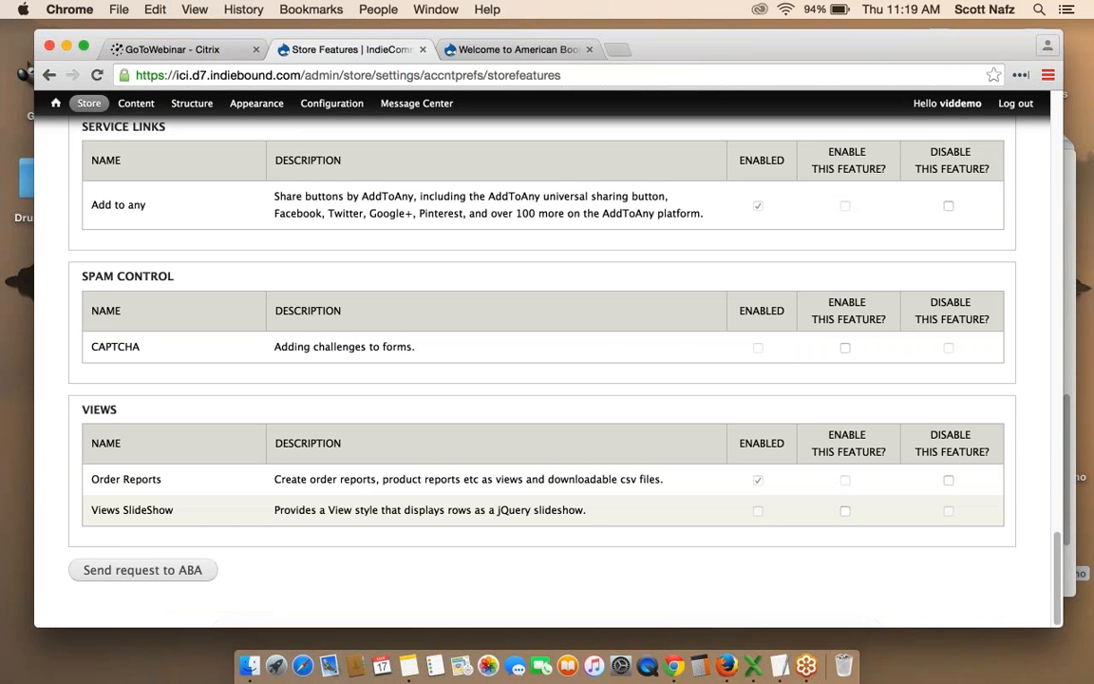
{"action": "scroll", "coordinate": [543, 370], "scroll_direction": "up", "scroll_amount": 1}
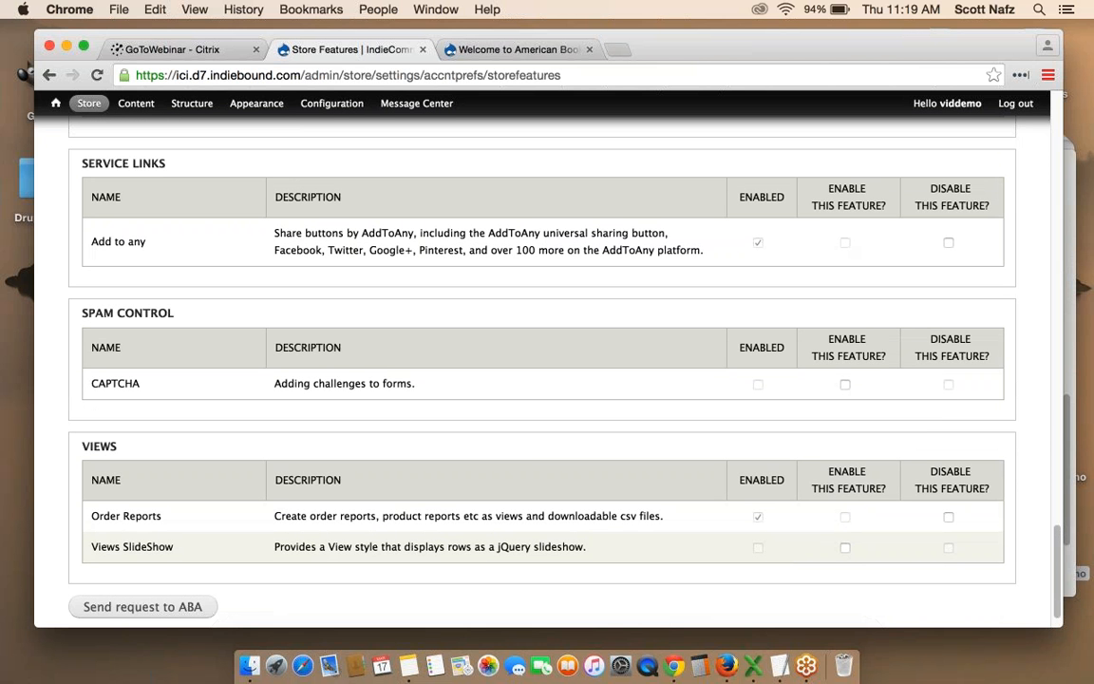
Open Store Preferences and scroll through options like Short Discount and Special Order.
{"action": "mouse_move", "coordinate": [90, 110]}
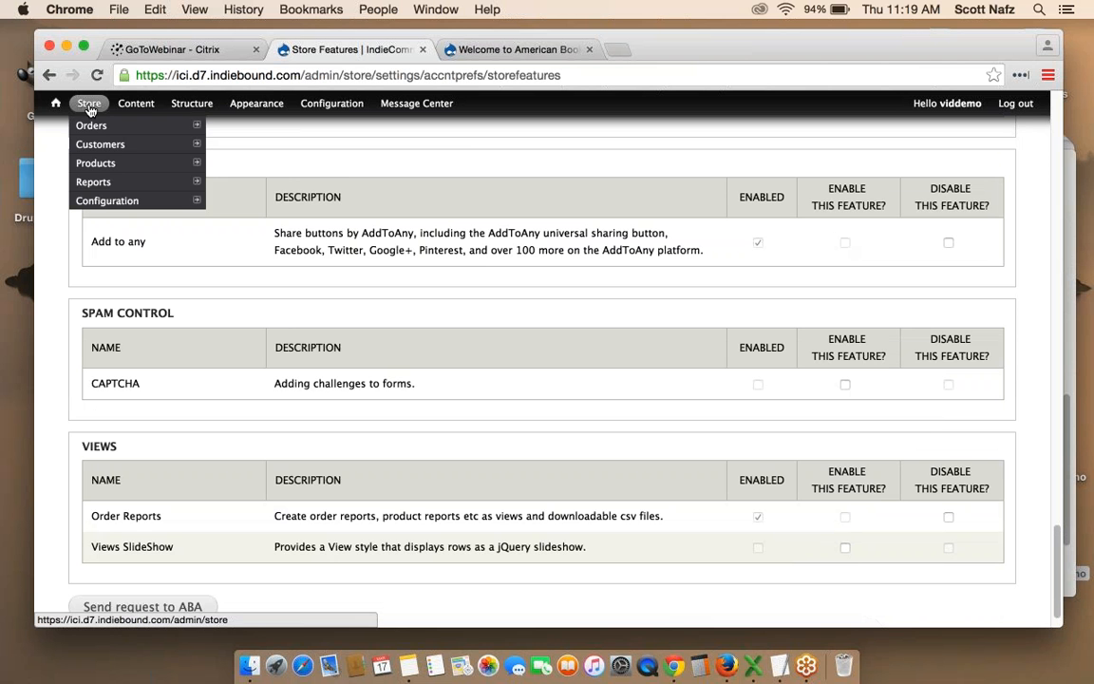
{"action": "mouse_move", "coordinate": [87, 200]}
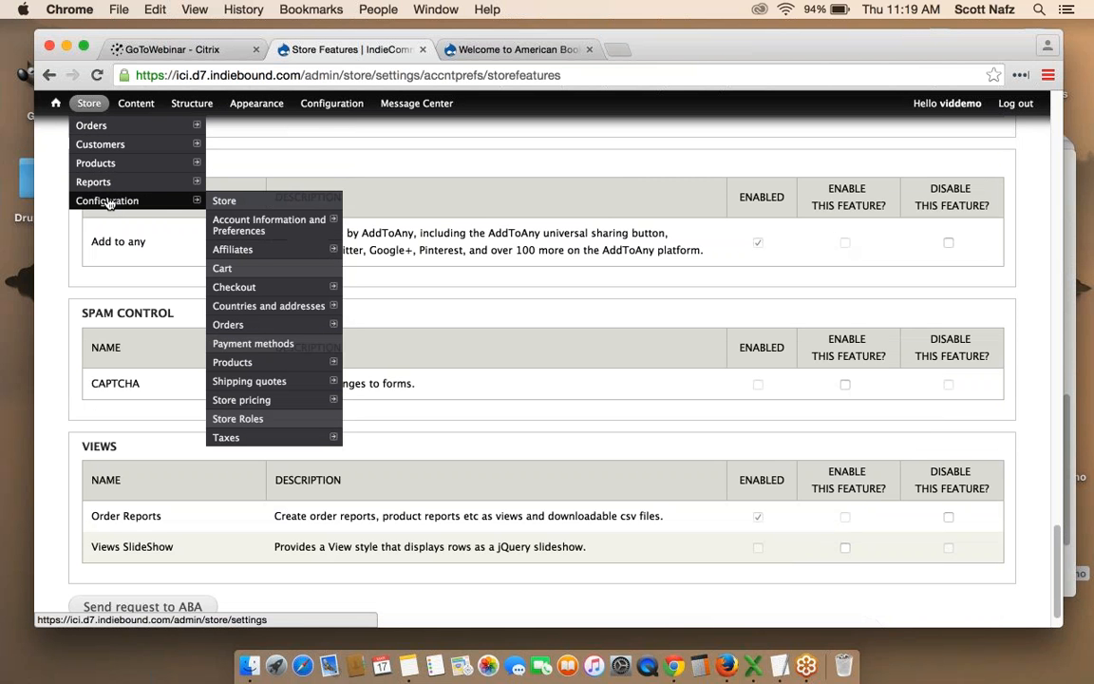
{"action": "mouse_move", "coordinate": [232, 221]}
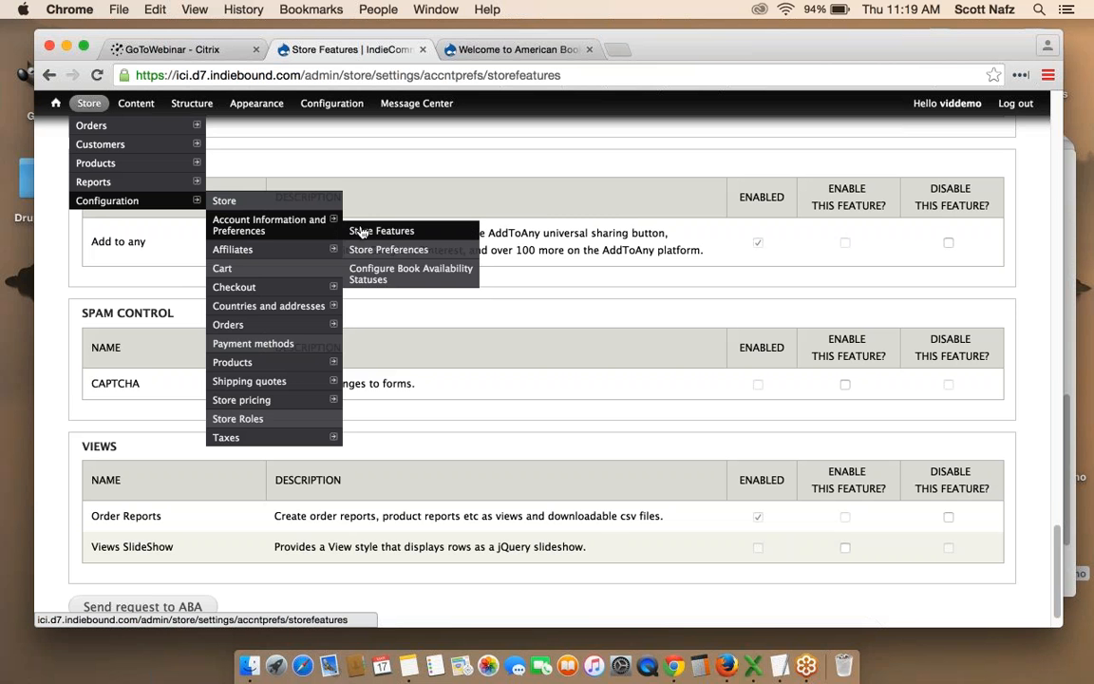
{"action": "left_click", "coordinate": [398, 253]}
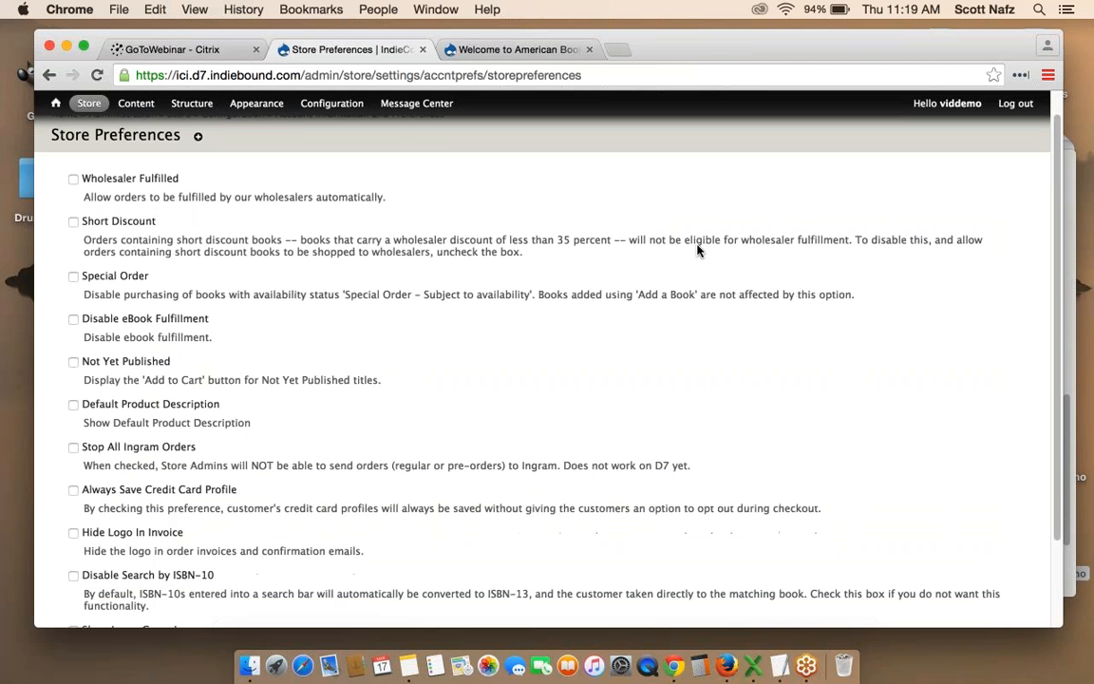
{"action": "scroll", "coordinate": [697, 250], "scroll_direction": "down", "scroll_amount": 3}
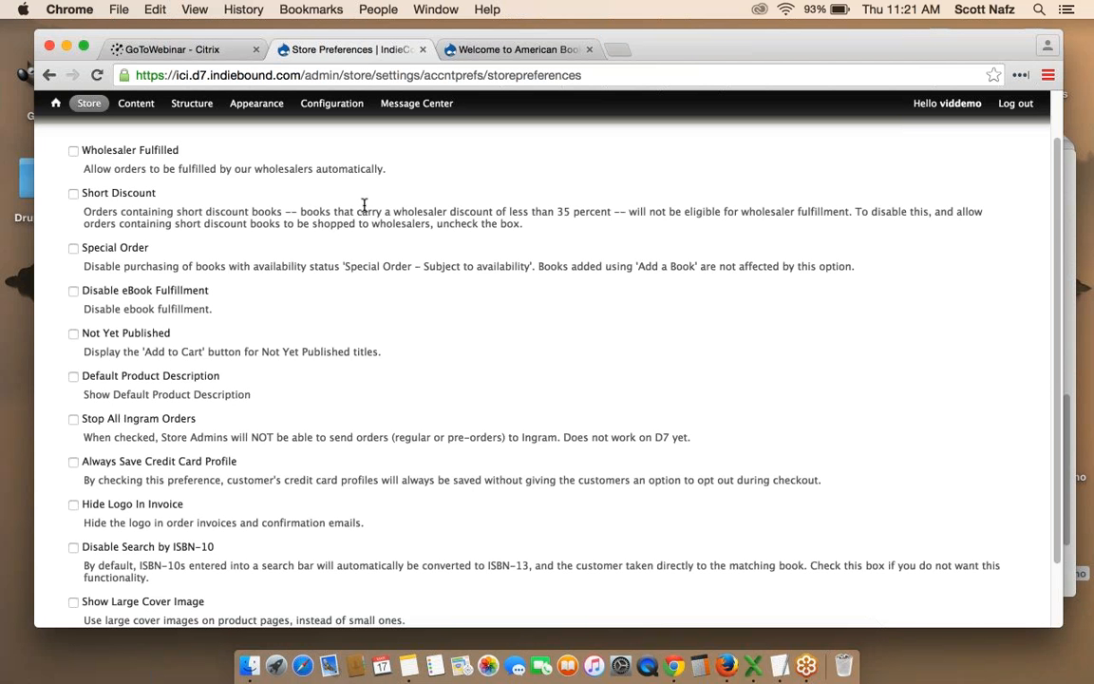
{"action": "scroll", "coordinate": [364, 204], "scroll_direction": "down", "scroll_amount": 2}
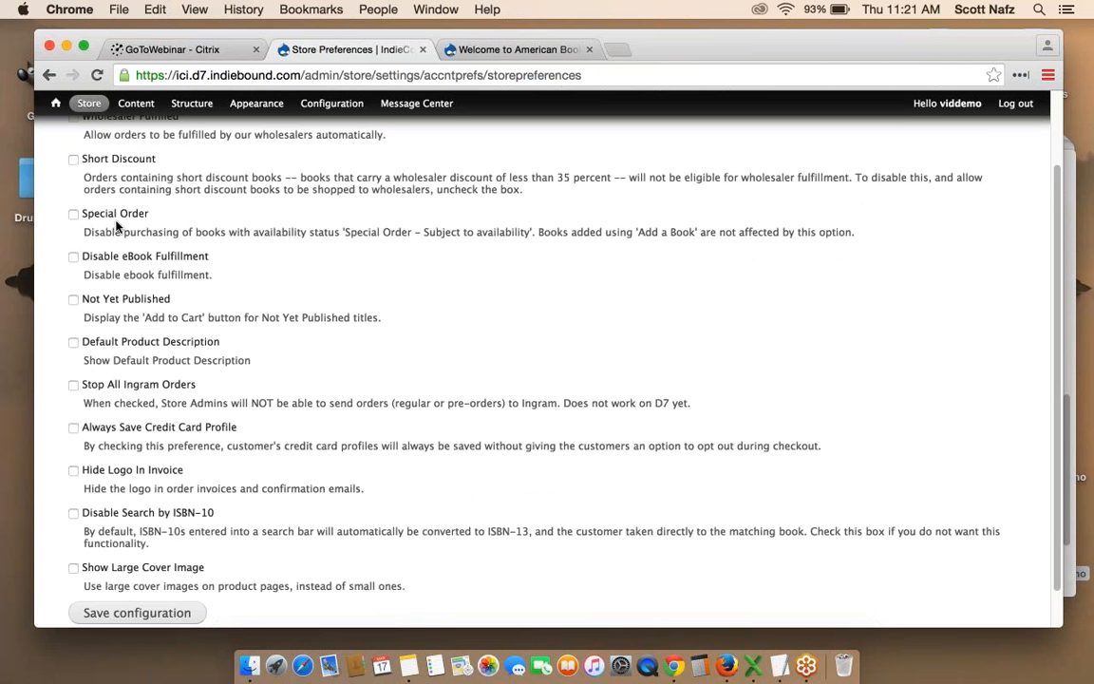
{"action": "scroll", "coordinate": [117, 225], "scroll_direction": "down", "scroll_amount": 1}
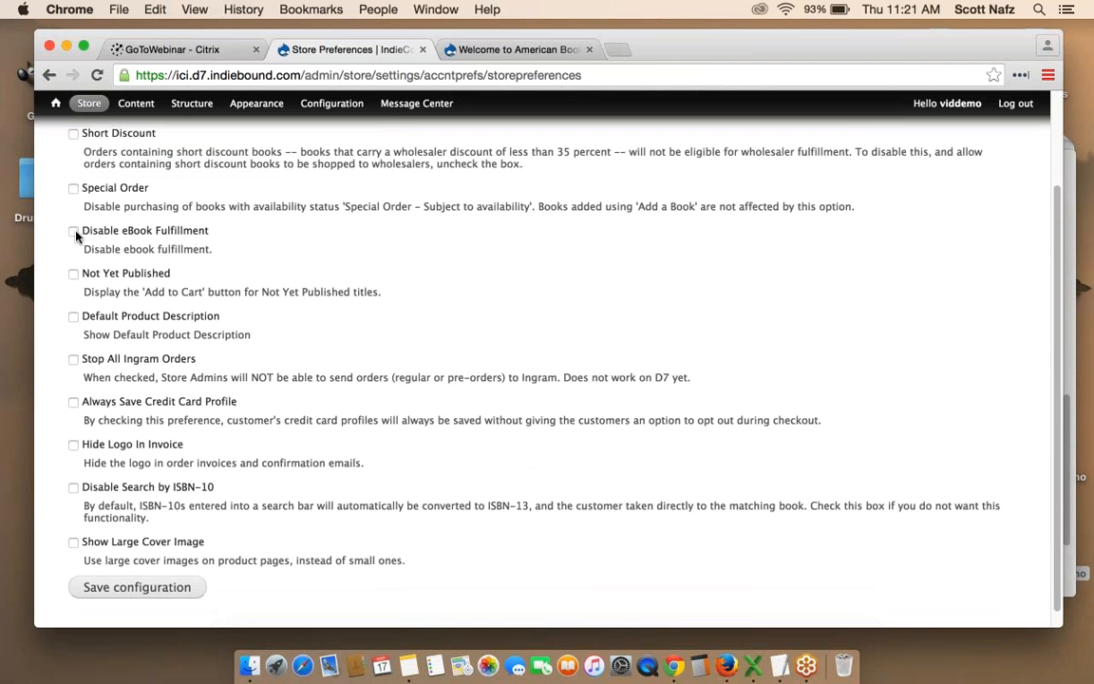
{"action": "scroll", "coordinate": [177, 241], "scroll_direction": "down", "scroll_amount": 1}
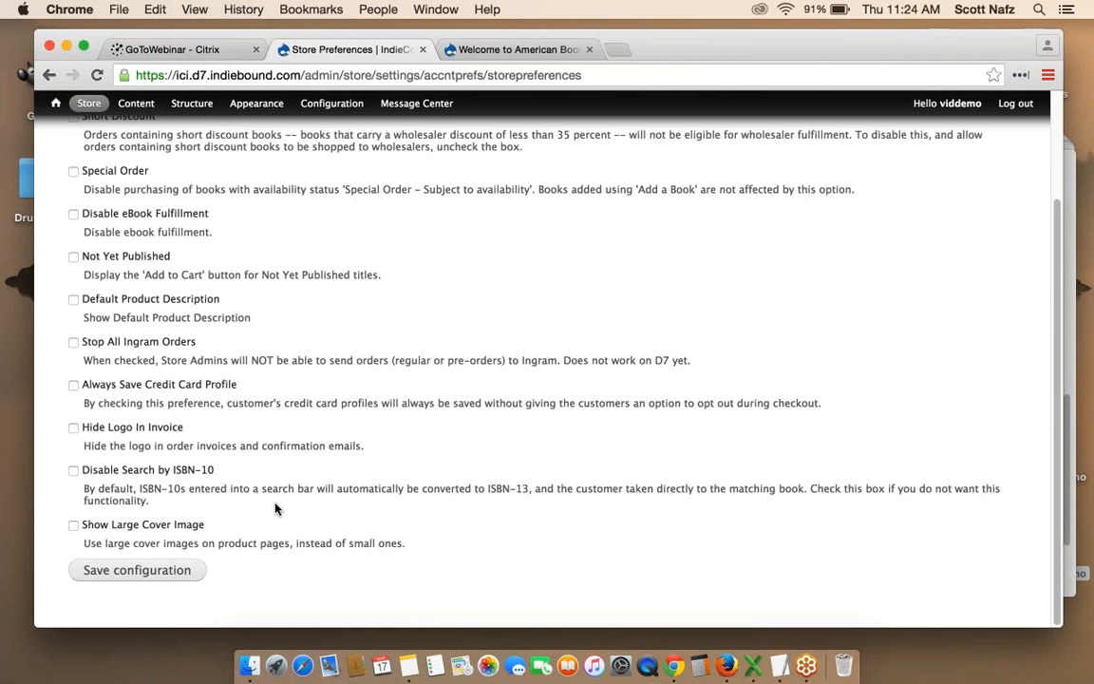
{"action": "scroll", "coordinate": [237, 418], "scroll_direction": "up", "scroll_amount": 3}
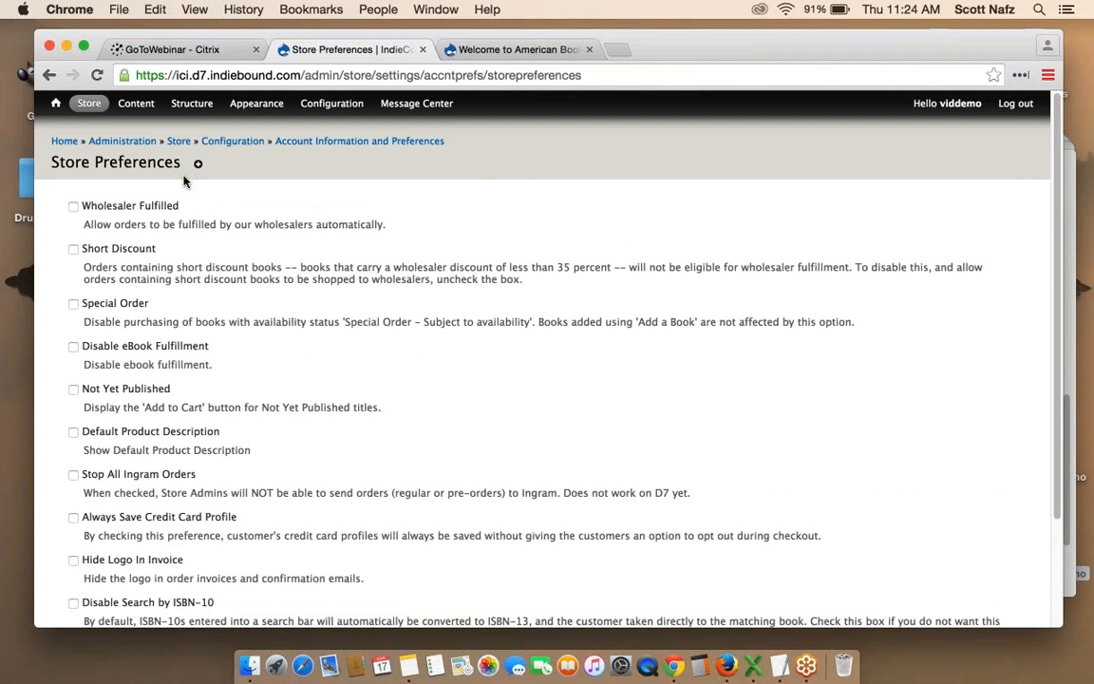
Open the Taxes configuration page and review the 10.25% Tax rate.
{"action": "mouse_move", "coordinate": [88, 106]}
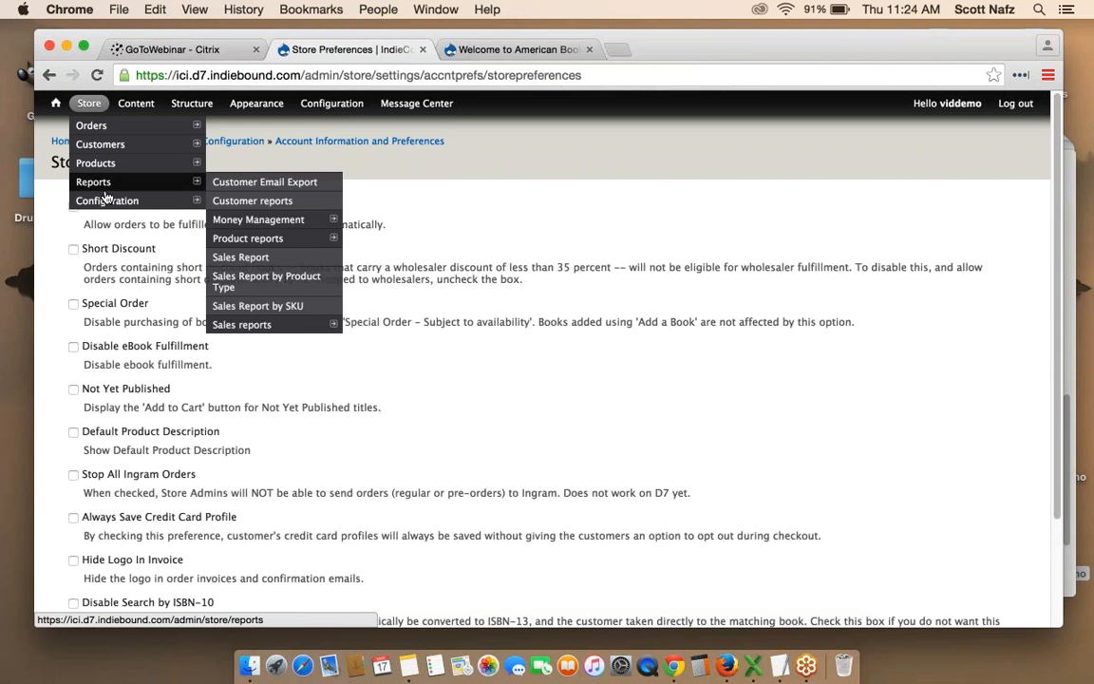
{"action": "mouse_move", "coordinate": [112, 203]}
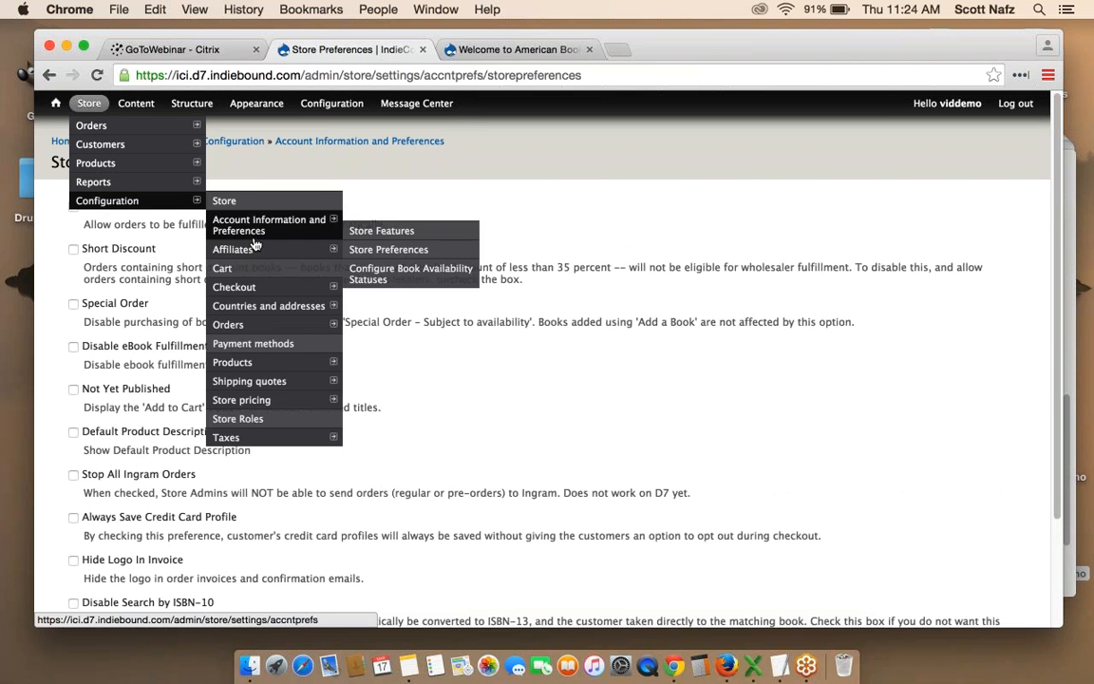
{"action": "left_click", "coordinate": [252, 438]}
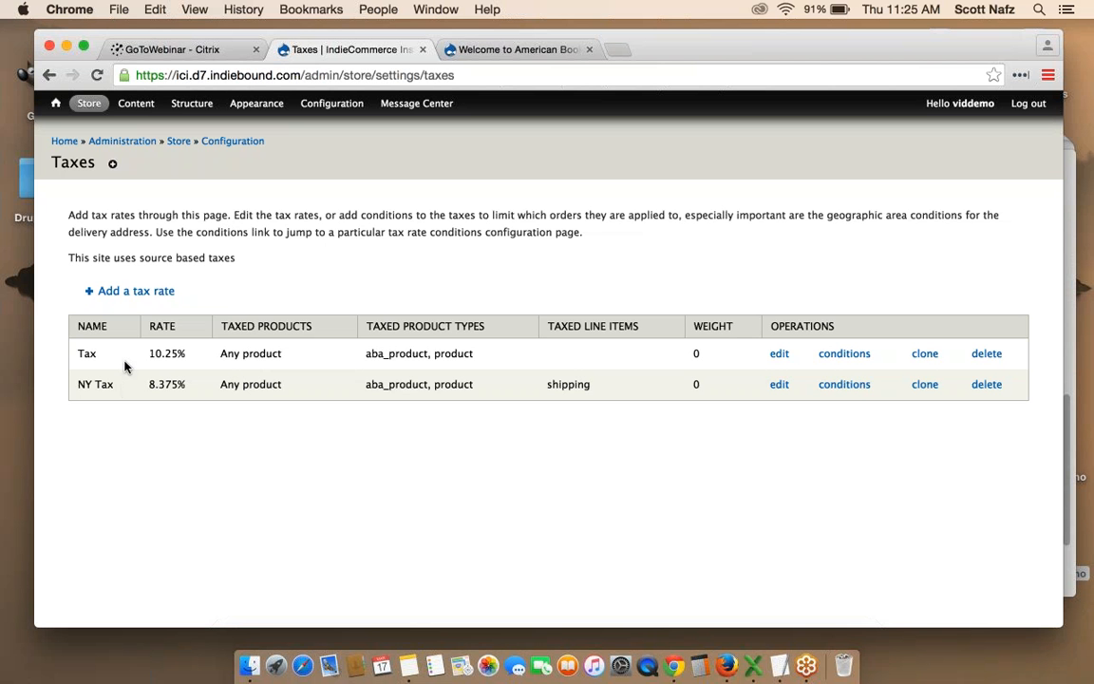
{"action": "left_click_drag", "start_coordinate": [152, 353], "coordinate": [185, 355]}
{"action": "left_click", "coordinate": [188, 361]}
Open the Shipping quotes page from Store > Configuration.
{"action": "mouse_move", "coordinate": [90, 104]}
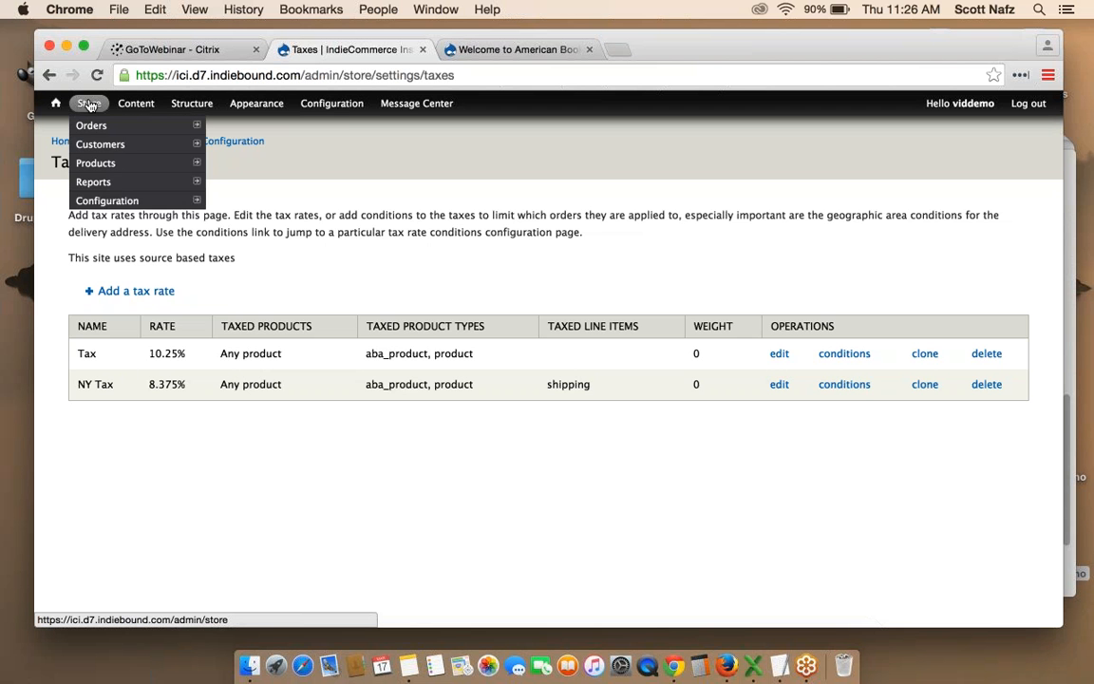
{"action": "mouse_move", "coordinate": [112, 203]}
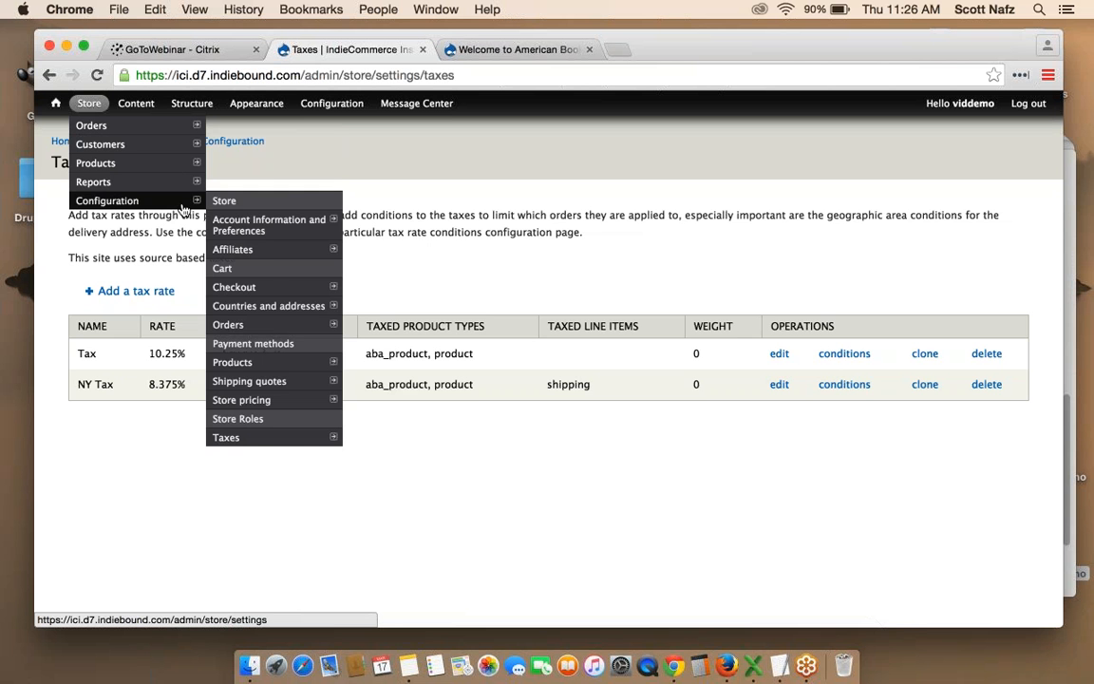
{"action": "left_click", "coordinate": [264, 382]}
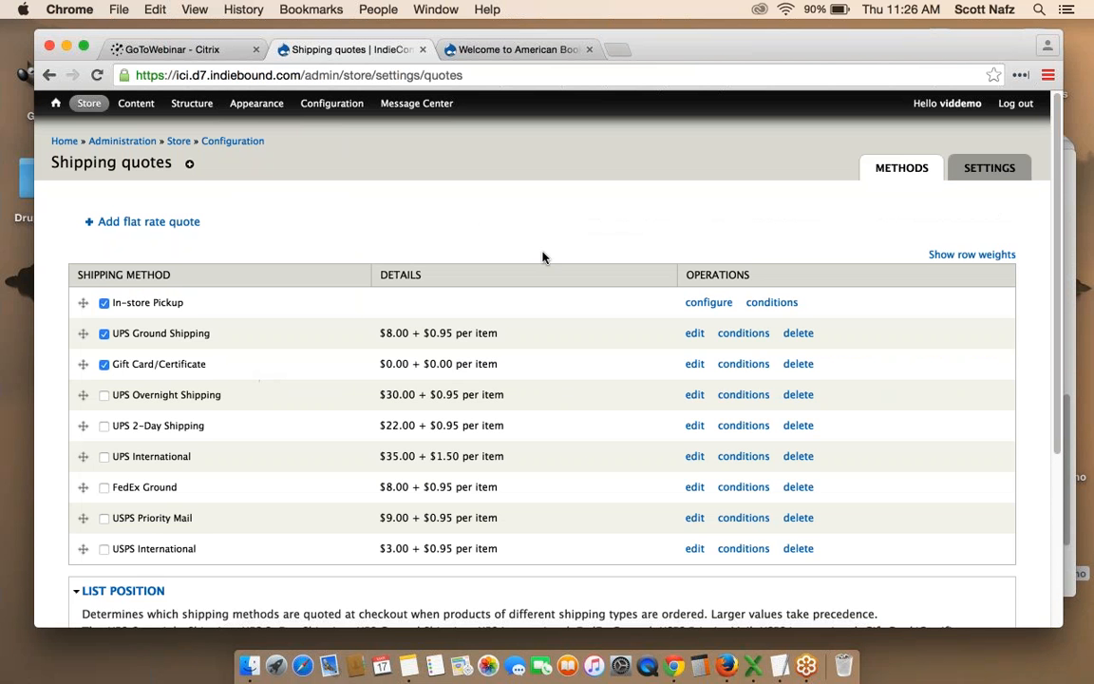
{"action": "scroll", "coordinate": [543, 256], "scroll_direction": "down", "scroll_amount": 2}
{"action": "scroll", "coordinate": [543, 256], "scroll_direction": "up", "scroll_amount": 2}
On bookweb.org, open ECOMMERCE & EBOOKS > IndieCommerce > IC Help Center.
{"action": "left_click", "coordinate": [513, 53]}
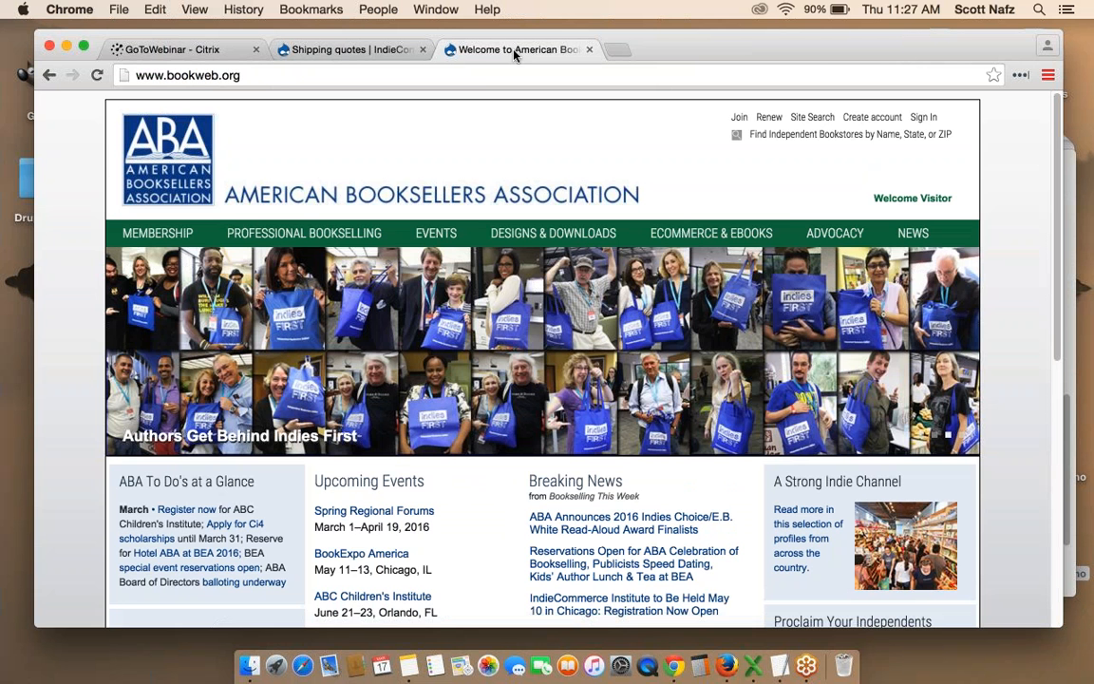
{"action": "mouse_move", "coordinate": [695, 237]}
{"action": "mouse_move", "coordinate": [688, 259]}
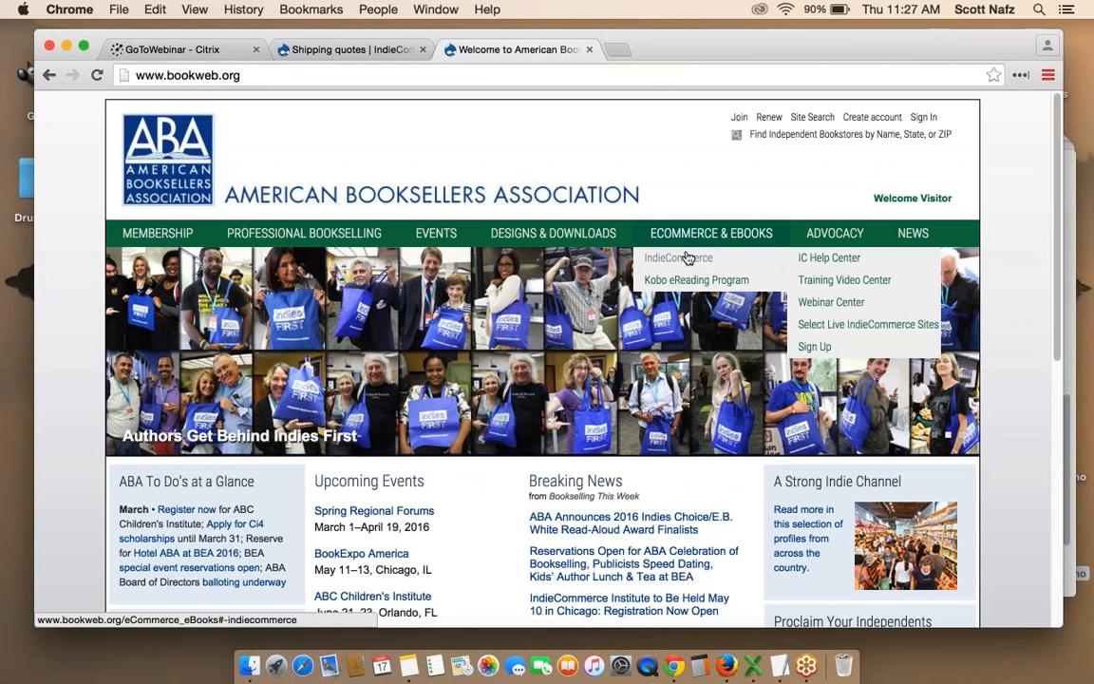
{"action": "left_click", "coordinate": [815, 259]}
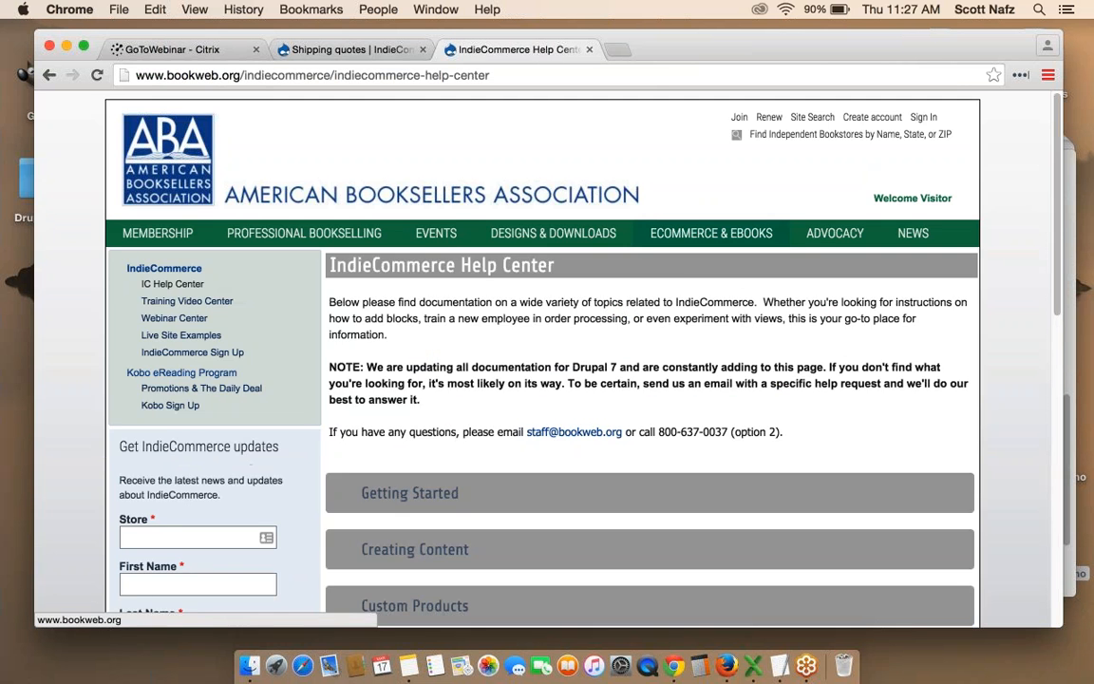
Return to the store admin and open Store > Configuration > Payment methods.
{"action": "left_click", "coordinate": [345, 53]}
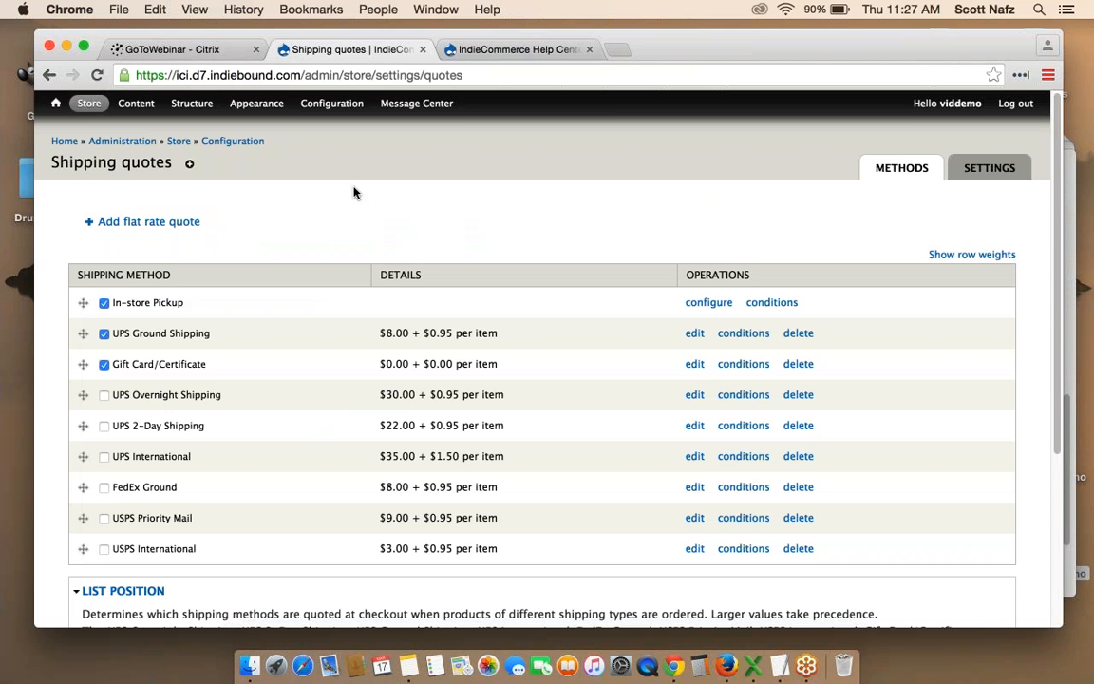
{"action": "mouse_move", "coordinate": [89, 104]}
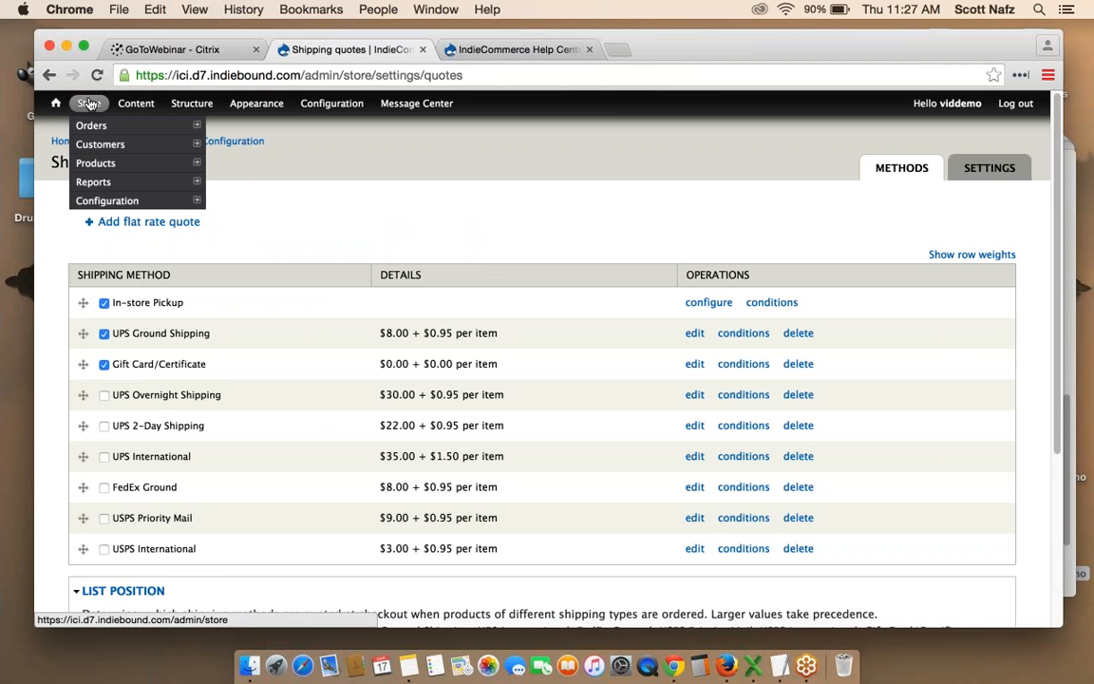
{"action": "mouse_move", "coordinate": [184, 200]}
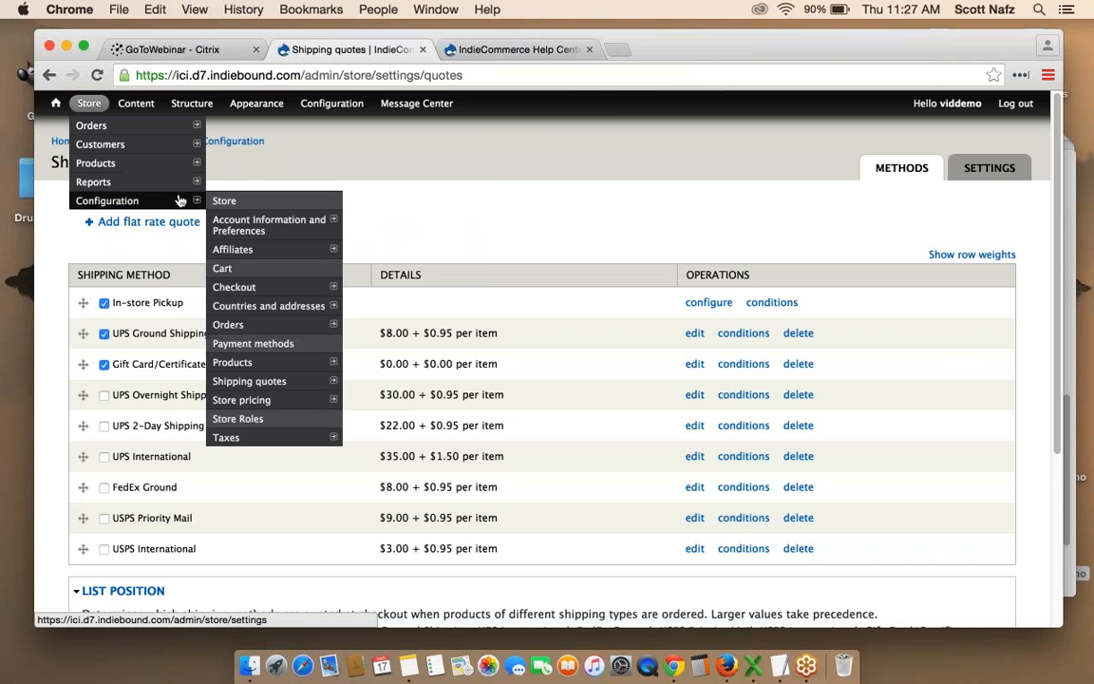
{"action": "left_click", "coordinate": [265, 344]}
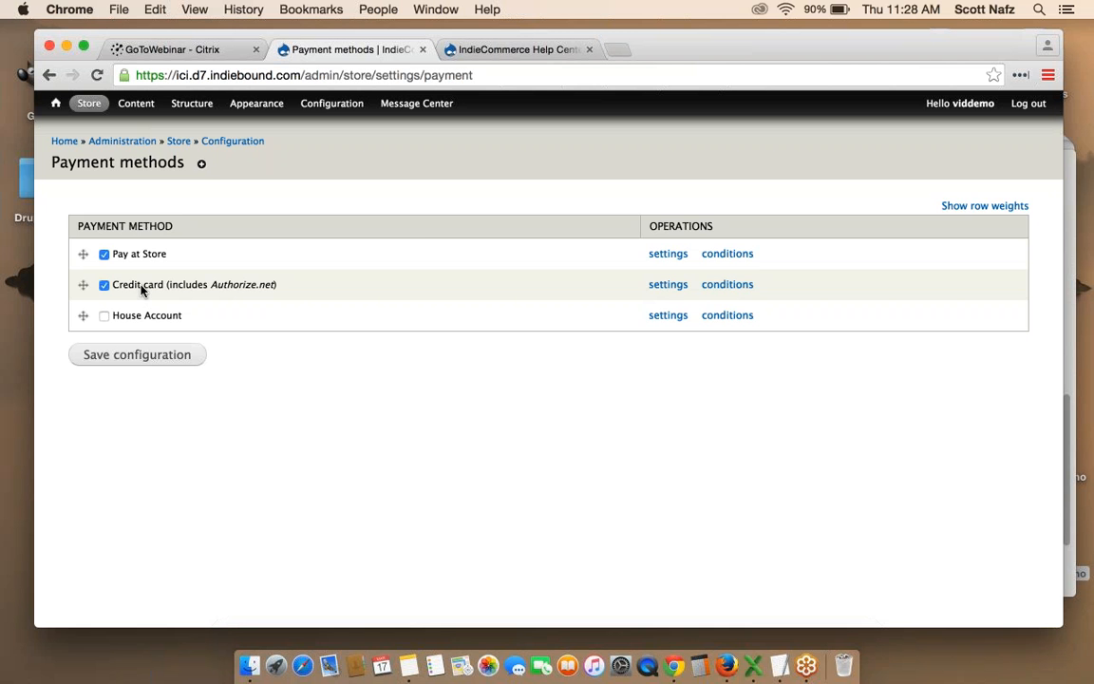
Open the Credit card row's settings from the Payment methods list.
{"action": "left_click", "coordinate": [667, 285]}
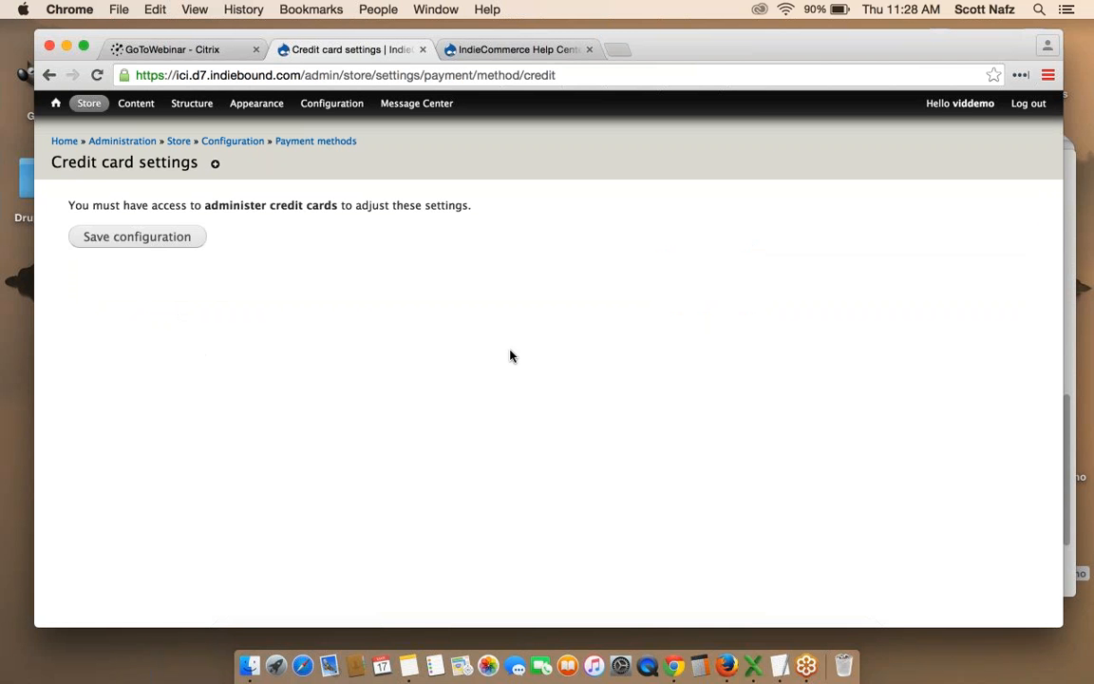
Go back to the Payment methods page, then head for the bookstore front page.
{"action": "left_click", "coordinate": [48, 73]}
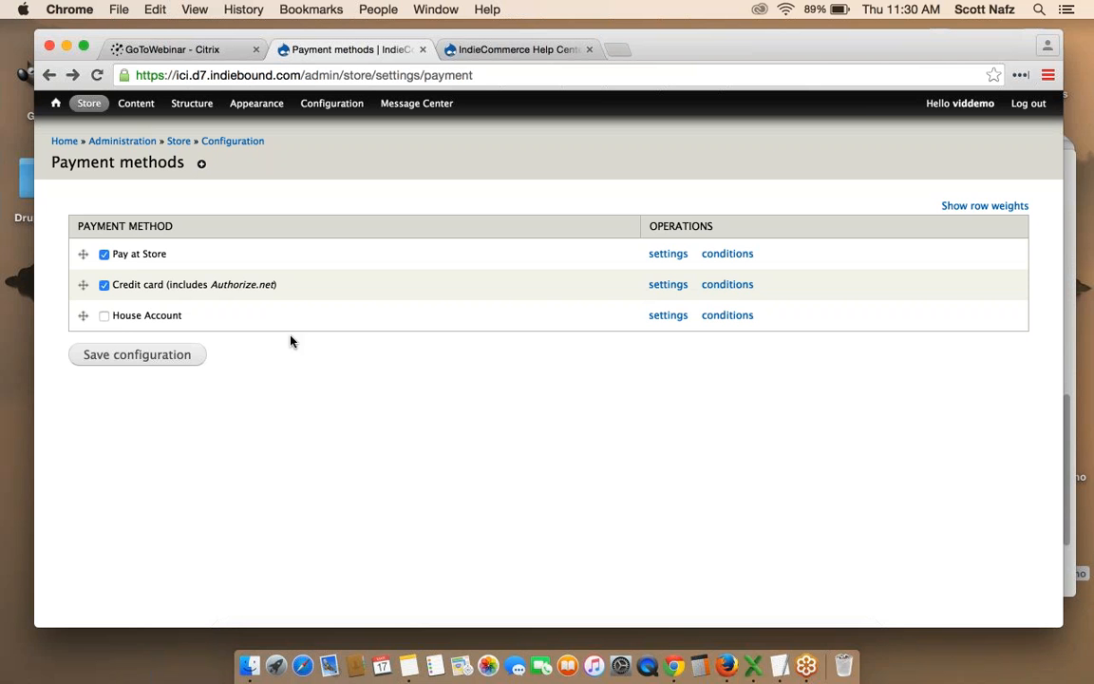
{"action": "left_click", "coordinate": [57, 107]}
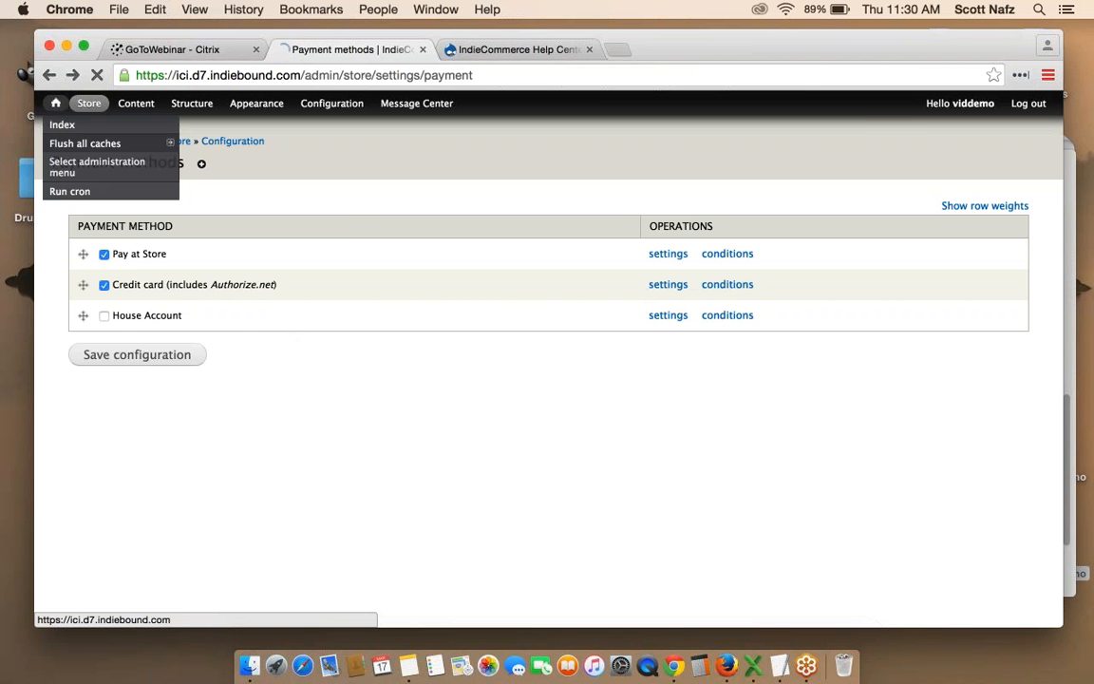
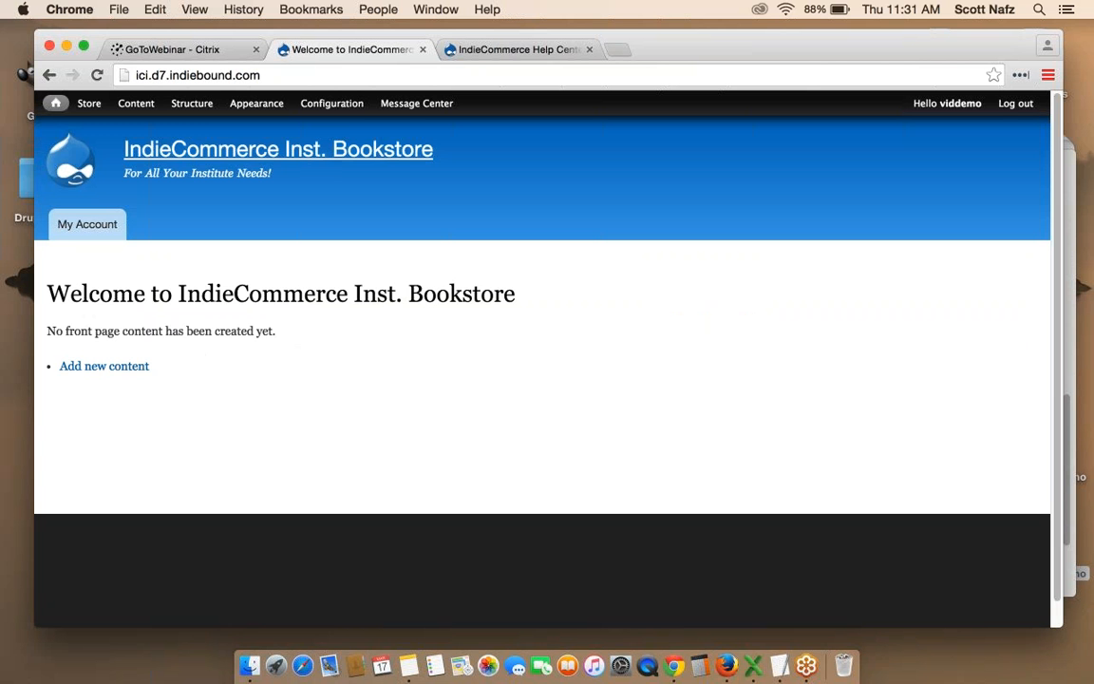
Open the Appearance page and find the Enabled Themes heading.
{"action": "mouse_move", "coordinate": [255, 105]}
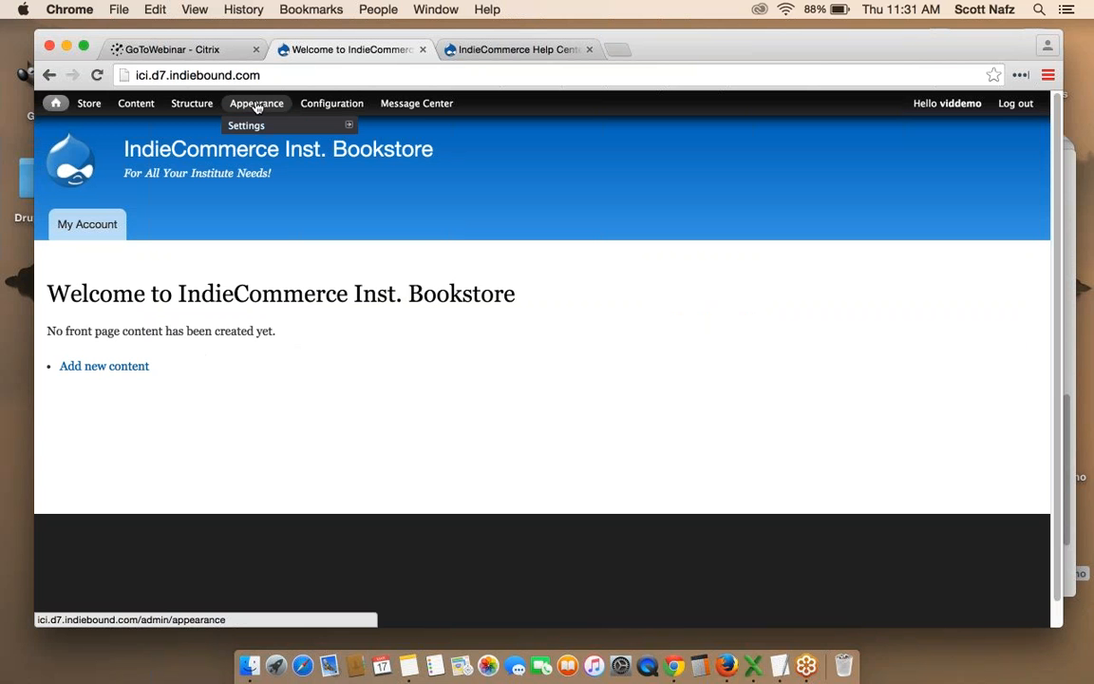
{"action": "left_click", "coordinate": [256, 107]}
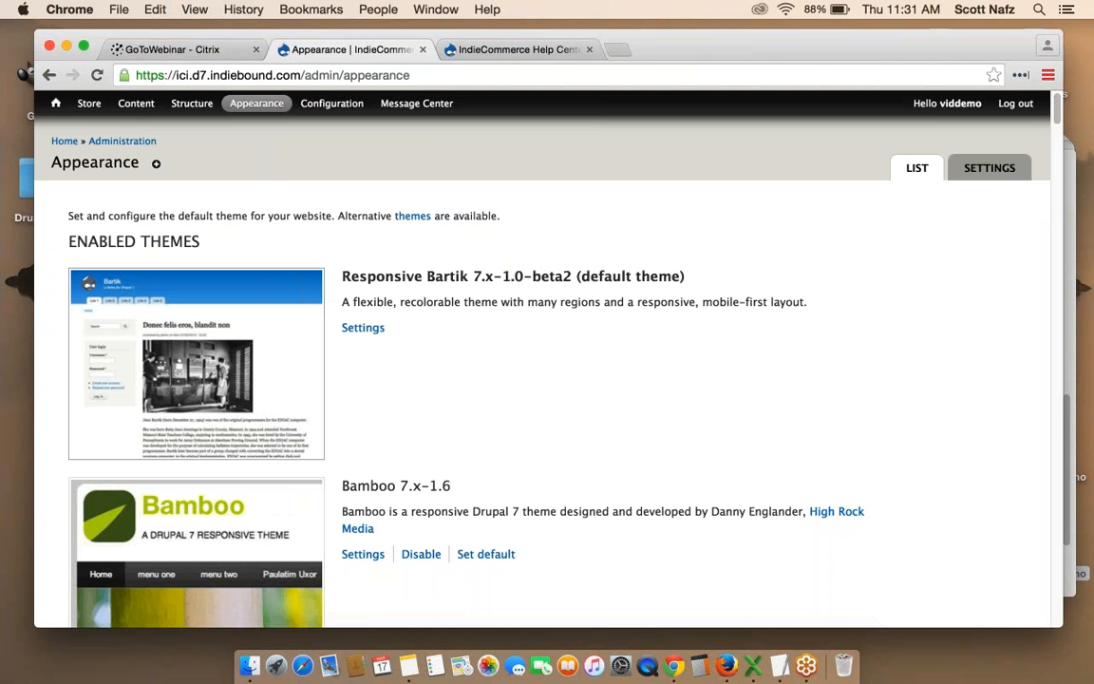
{"action": "scroll", "coordinate": [541, 361], "scroll_direction": "down", "scroll_amount": 1}
{"action": "scroll", "coordinate": [802, 177], "scroll_direction": "down", "scroll_amount": 1}
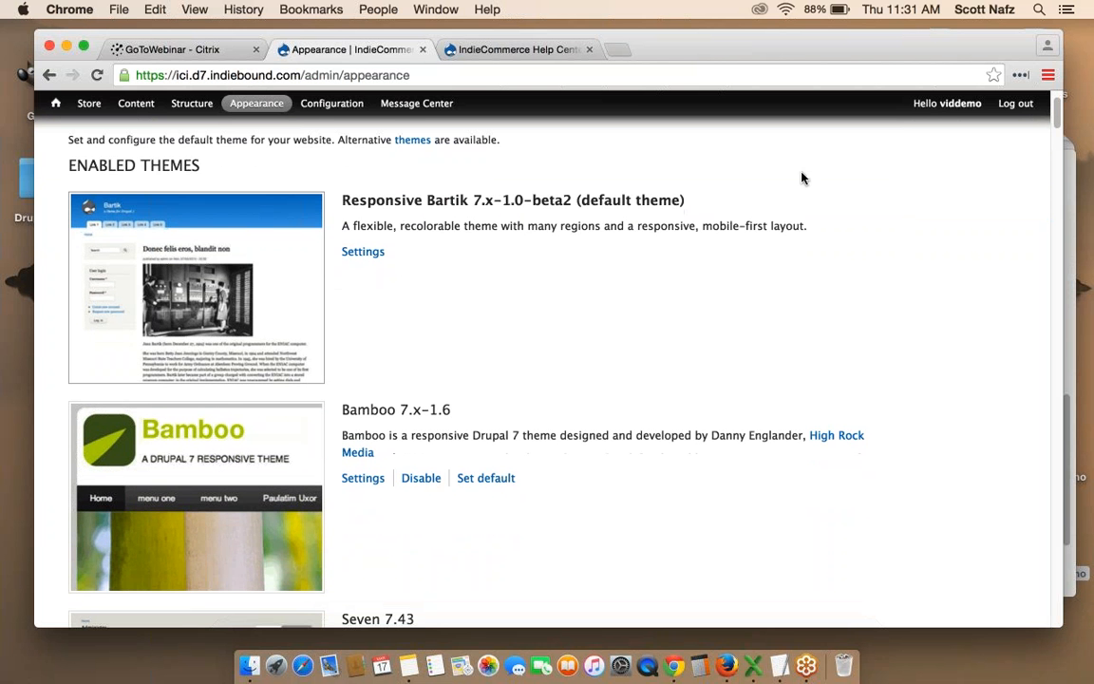
{"action": "left_click_drag", "start_coordinate": [67, 167], "coordinate": [211, 164]}
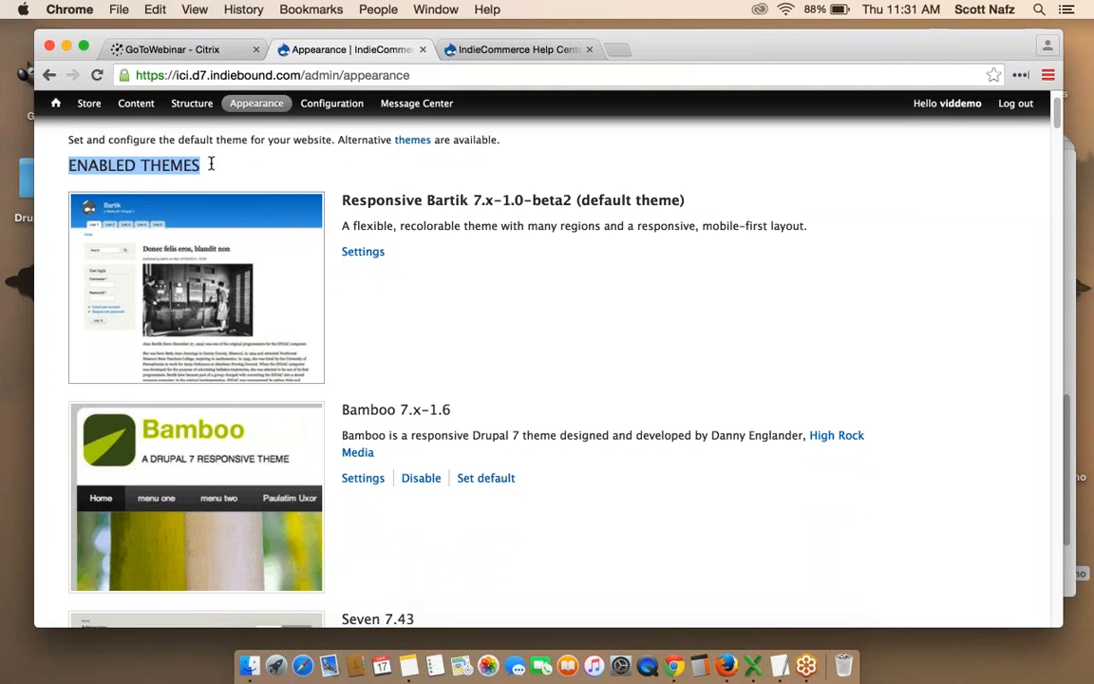
{"action": "left_click", "coordinate": [239, 170]}
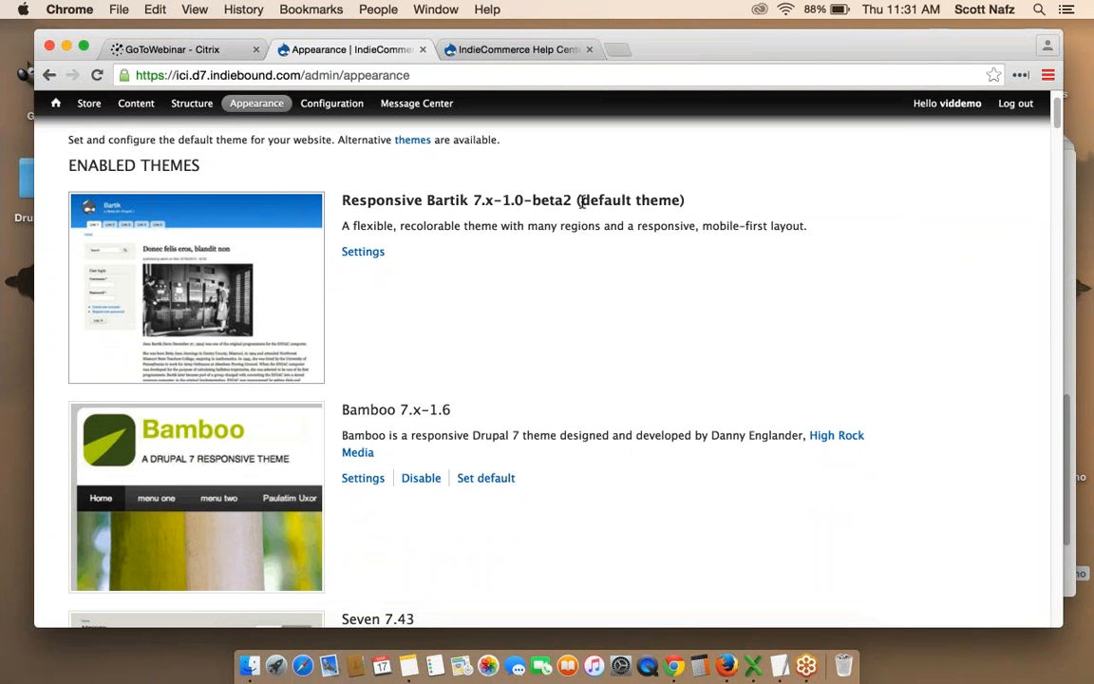
Mark Responsive Bartik as the default theme, then scroll through the remaining themes.
{"action": "left_click_drag", "start_coordinate": [581, 200], "coordinate": [680, 199]}
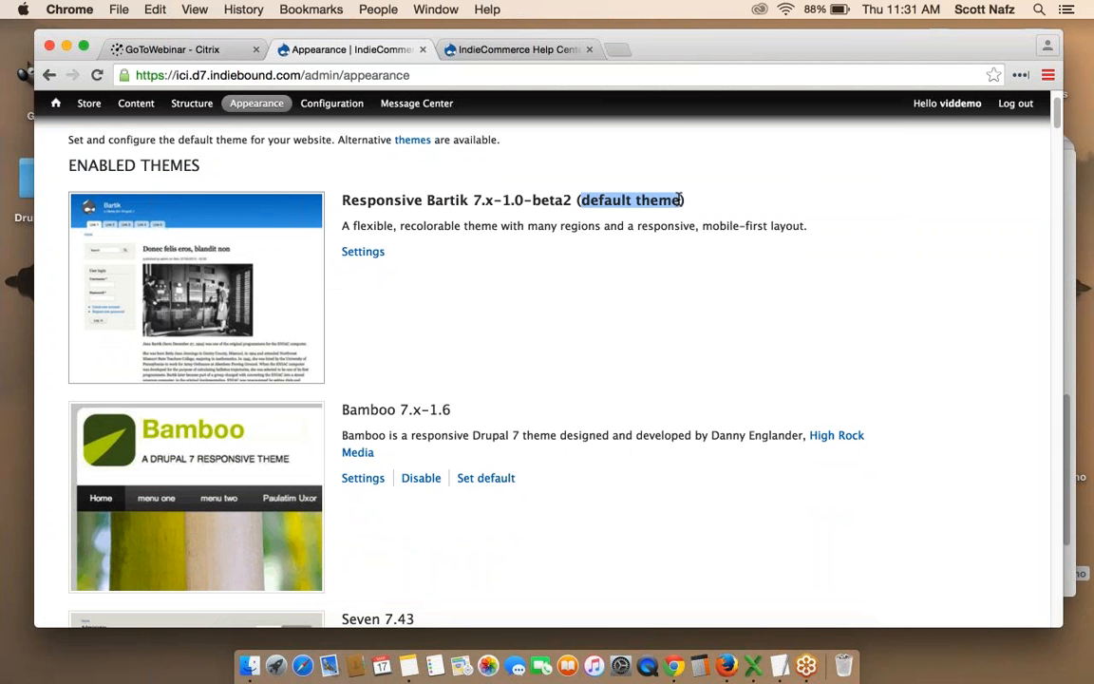
{"action": "left_click", "coordinate": [680, 199]}
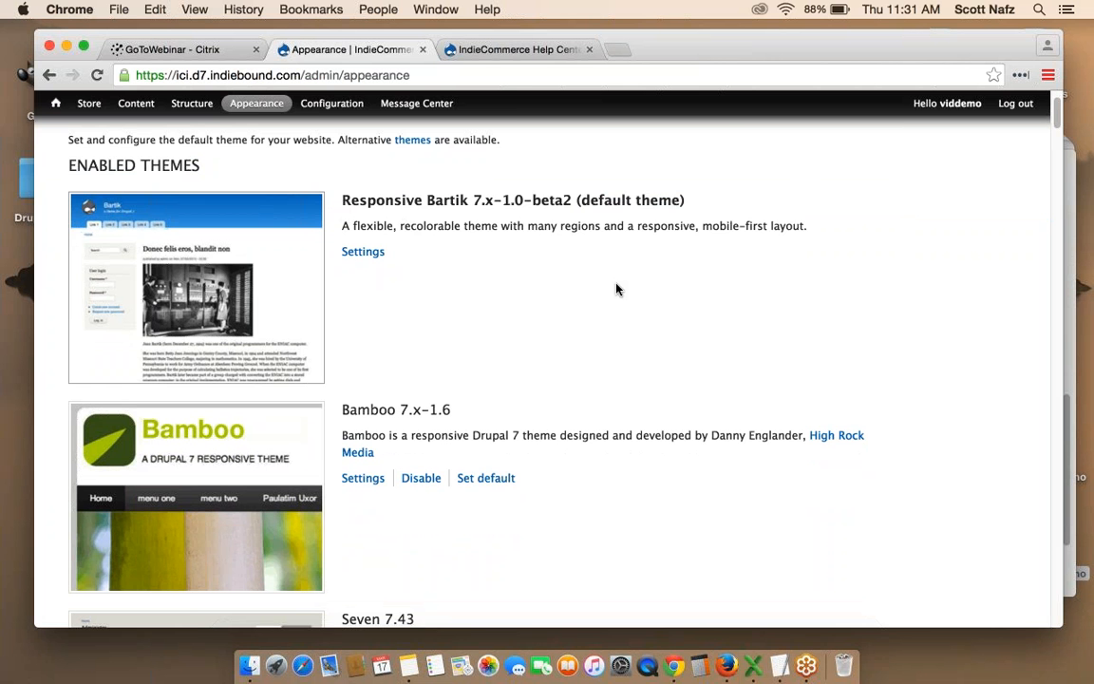
{"action": "scroll", "coordinate": [616, 289], "scroll_direction": "down", "scroll_amount": 2}
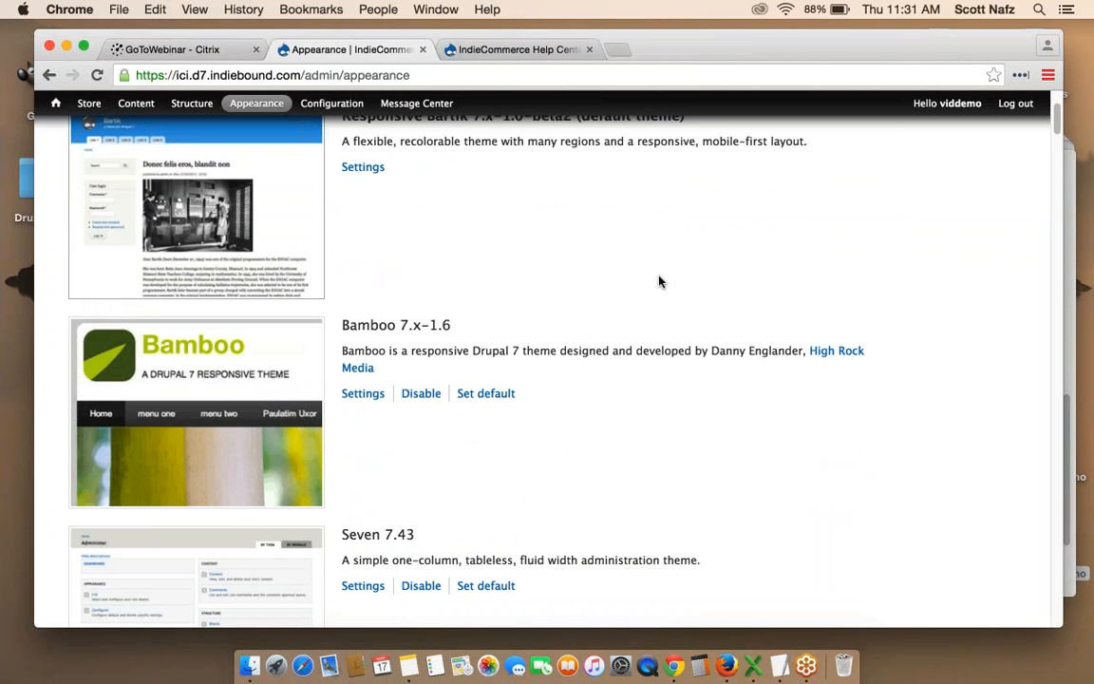
{"action": "scroll", "coordinate": [660, 281], "scroll_direction": "down", "scroll_amount": 2}
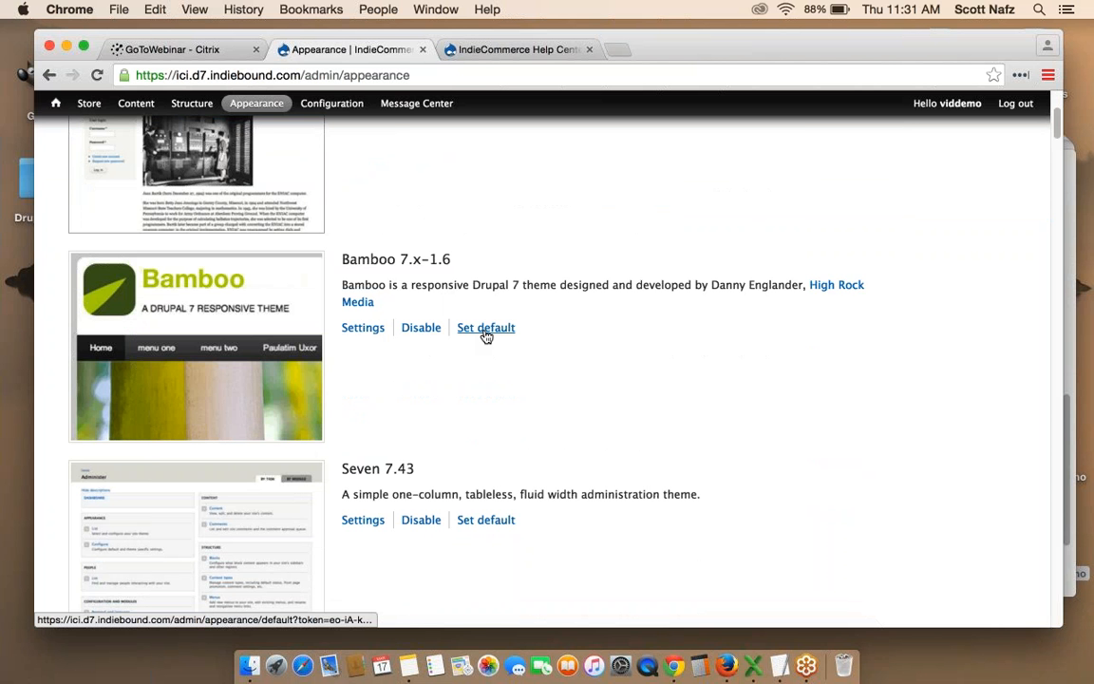
{"action": "scroll", "coordinate": [547, 370], "scroll_direction": "down", "scroll_amount": 3}
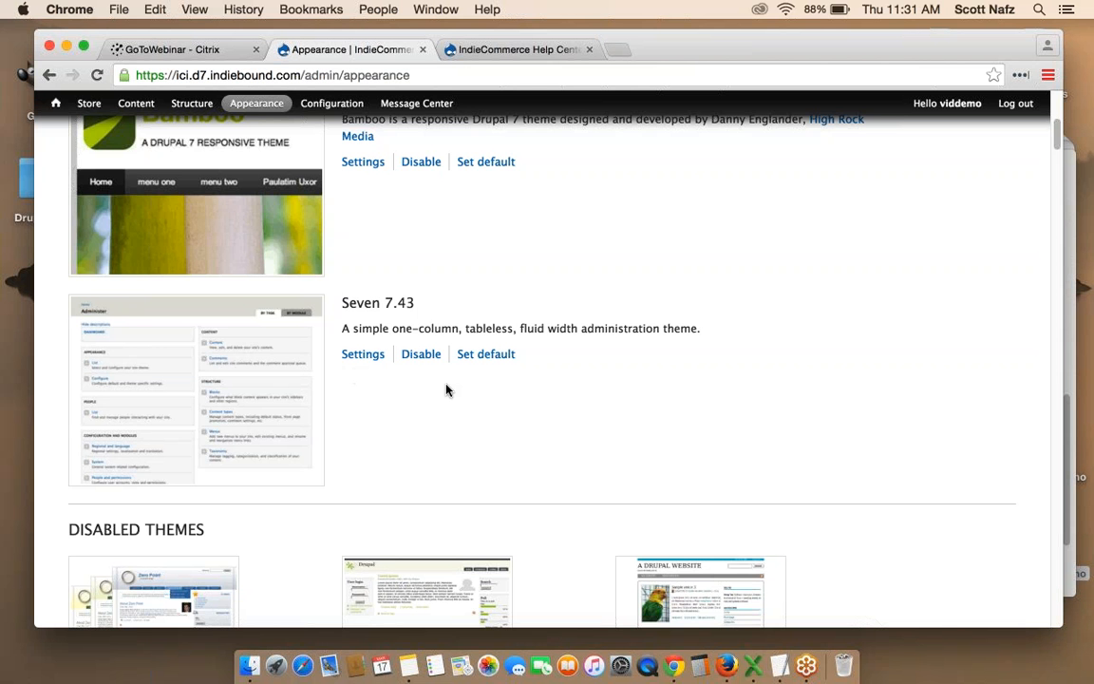
{"action": "scroll", "coordinate": [447, 390], "scroll_direction": "down", "scroll_amount": 1}
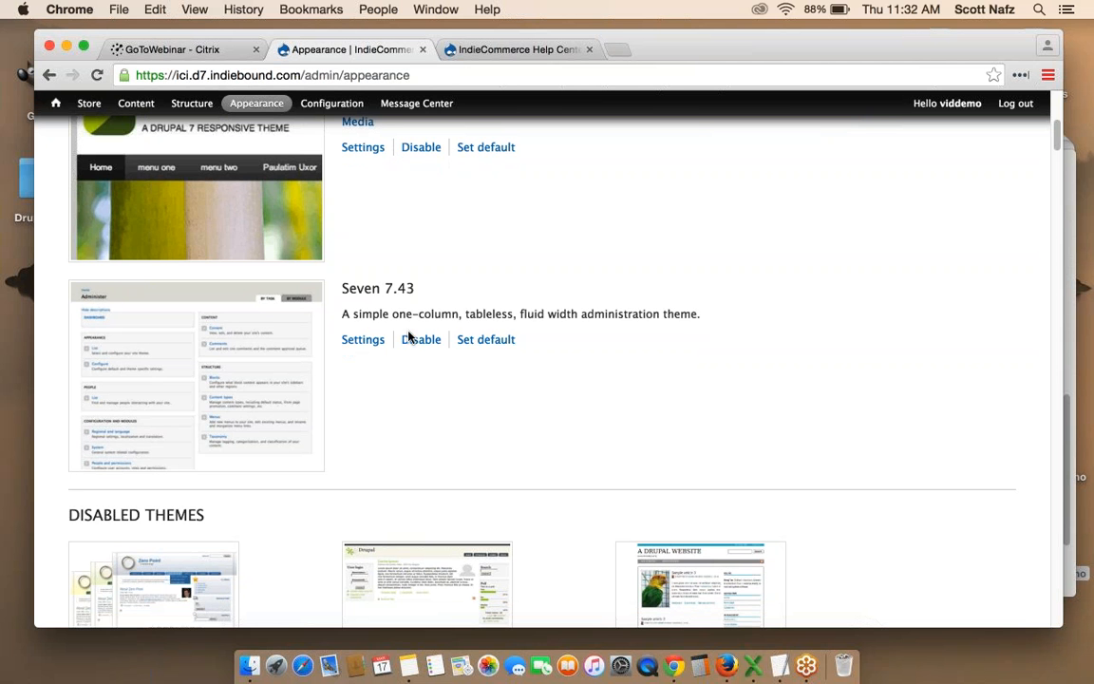
{"action": "mouse_move", "coordinate": [89, 103]}
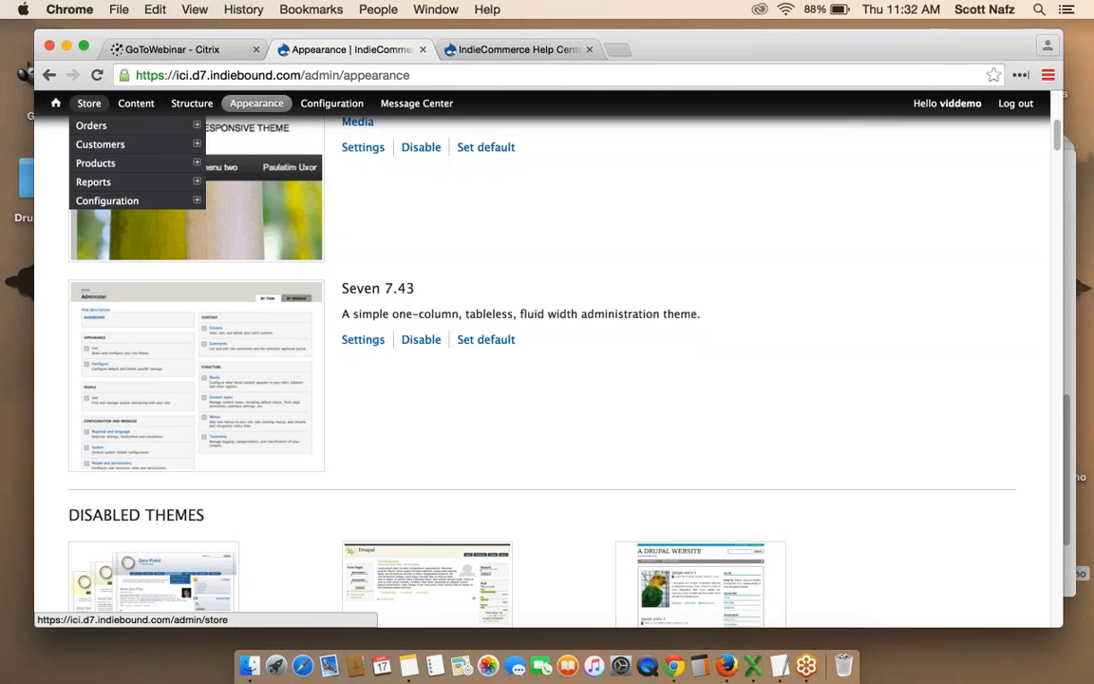
{"action": "left_click", "coordinate": [91, 126]}
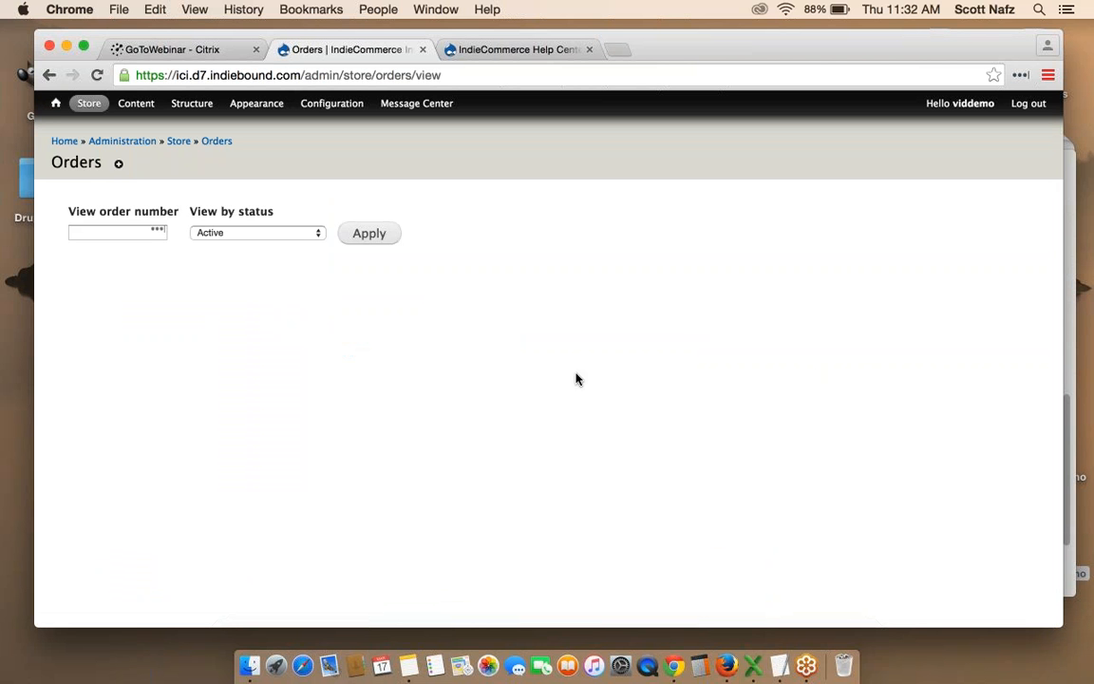
{"action": "left_click", "coordinate": [50, 74]}
{"action": "scroll", "coordinate": [845, 254], "scroll_direction": "down", "scroll_amount": 1}
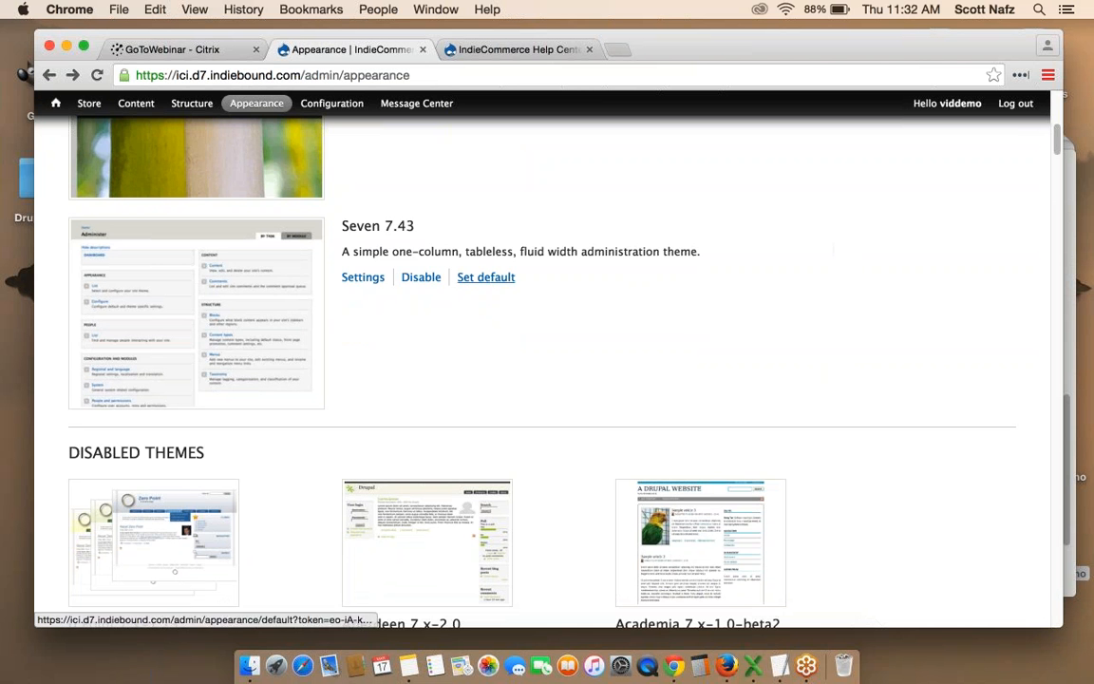
Find Corporate Blue 7.x-1.0 among the Disabled Themes and enable it.
{"action": "scroll", "coordinate": [863, 279], "scroll_direction": "down", "scroll_amount": 2}
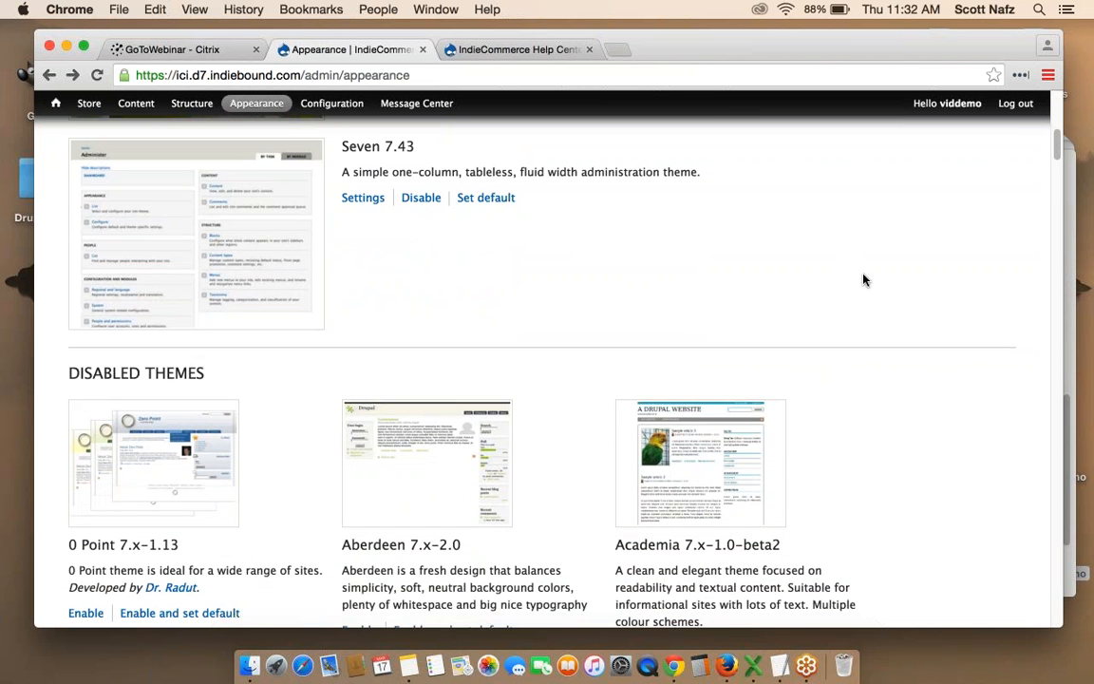
{"action": "scroll", "coordinate": [863, 279], "scroll_direction": "down", "scroll_amount": 3}
{"action": "scroll", "coordinate": [864, 279], "scroll_direction": "down", "scroll_amount": 1}
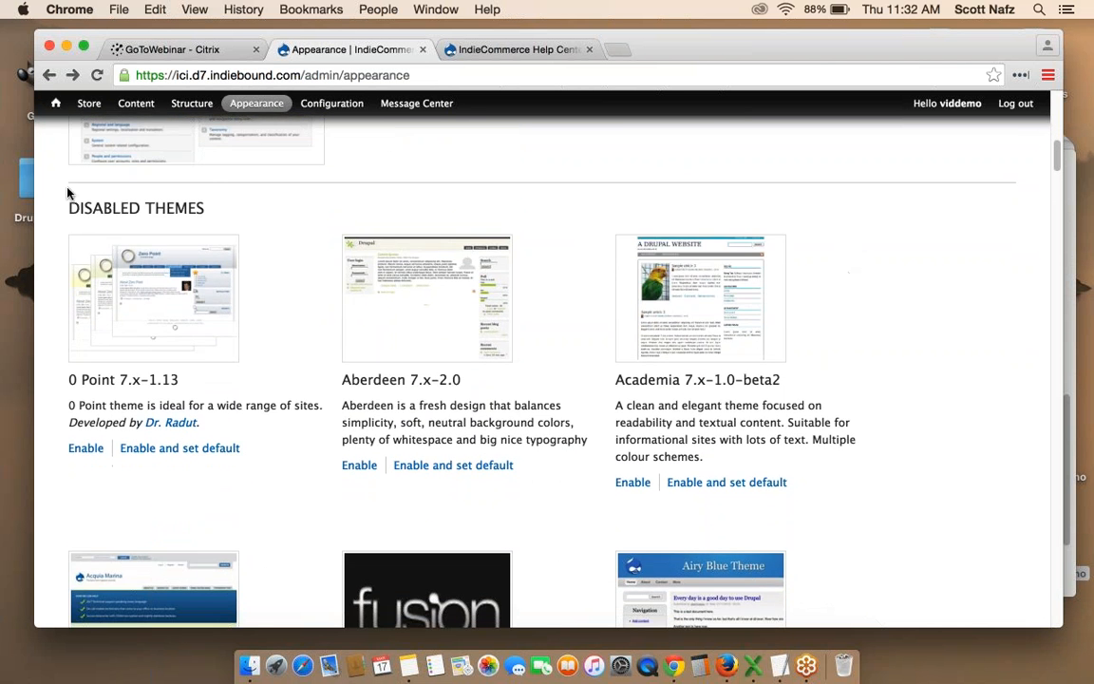
{"action": "scroll", "coordinate": [130, 202], "scroll_direction": "down", "scroll_amount": 10}
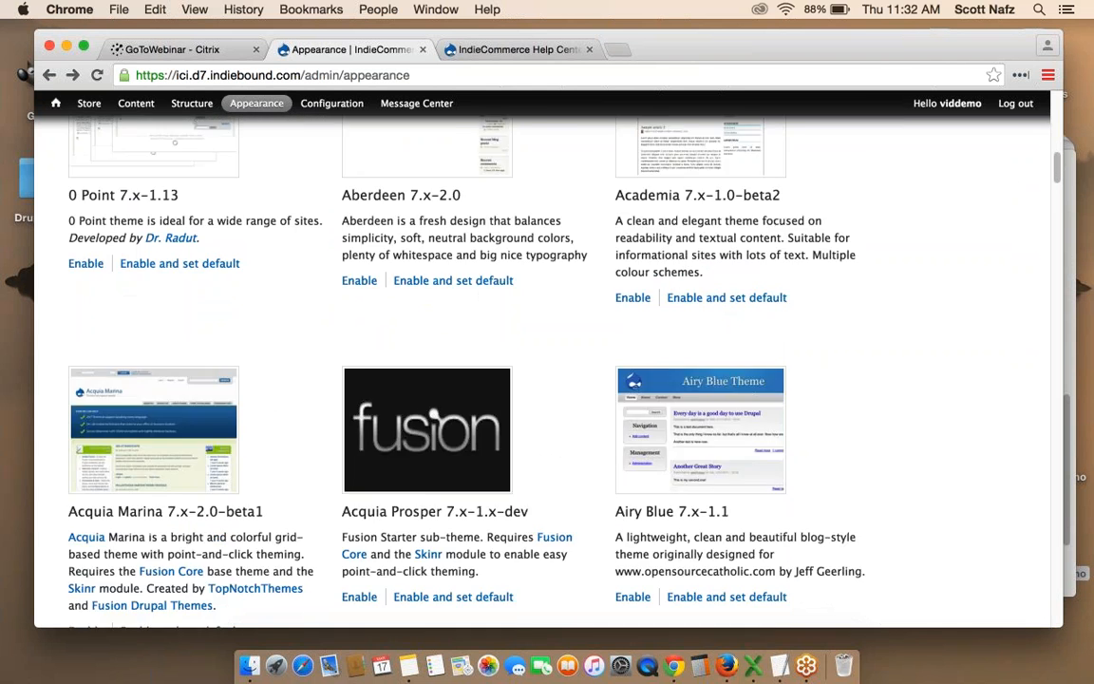
{"action": "scroll", "coordinate": [547, 379], "scroll_direction": "down", "scroll_amount": 20}
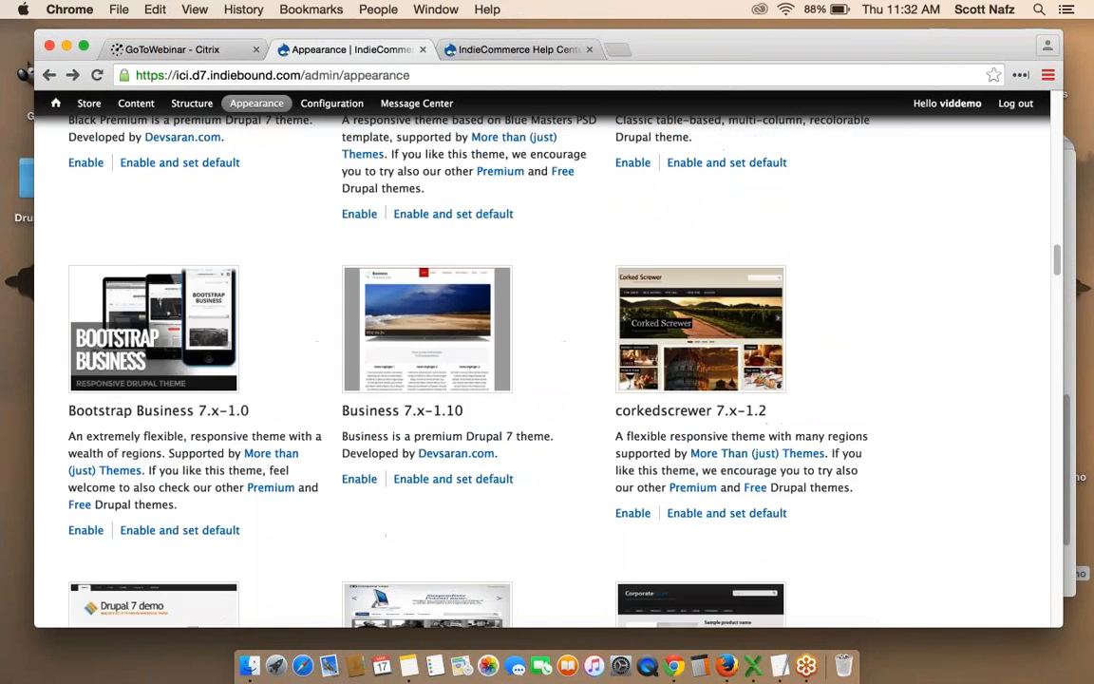
{"action": "scroll", "coordinate": [547, 380], "scroll_direction": "down", "scroll_amount": 20}
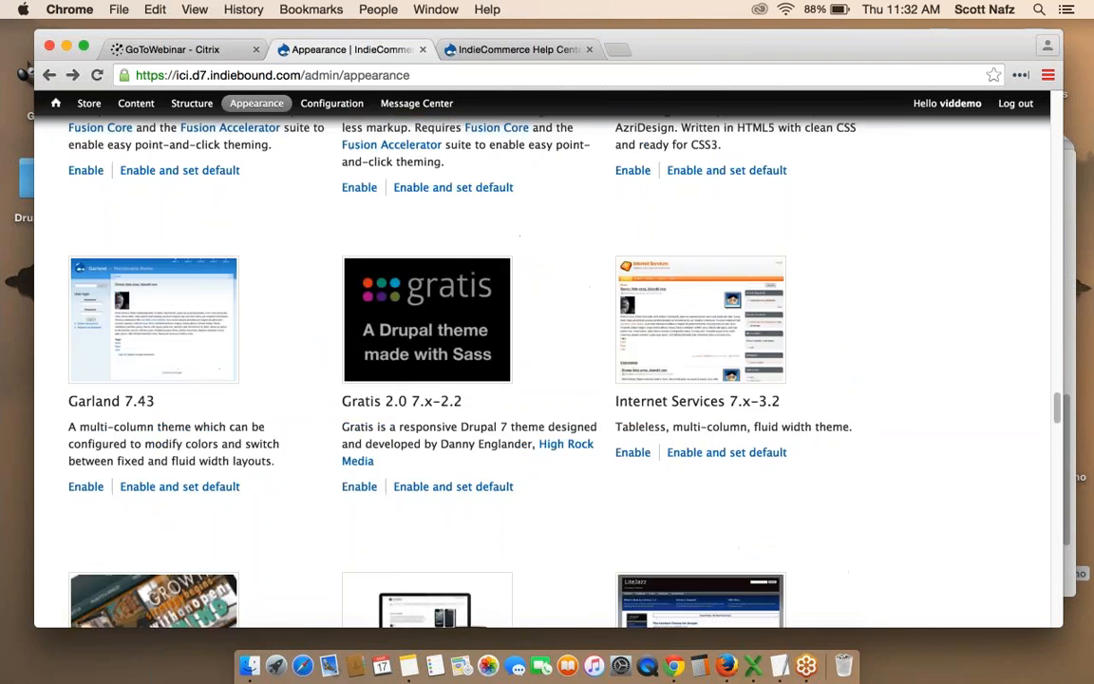
{"action": "scroll", "coordinate": [547, 379], "scroll_direction": "down", "scroll_amount": 20}
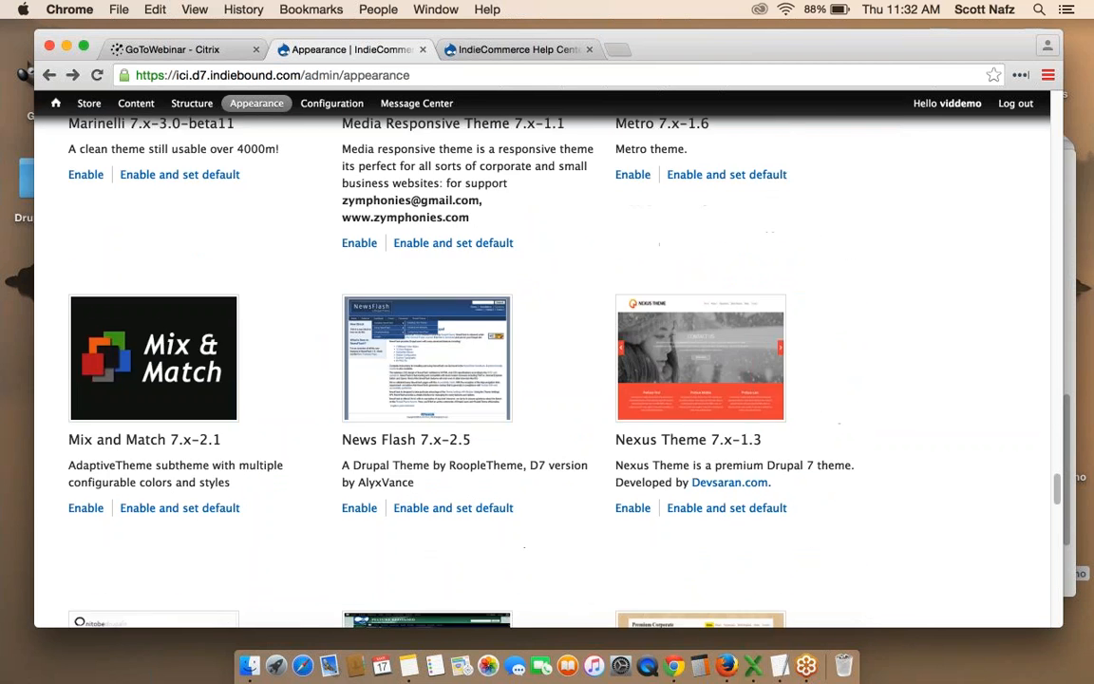
{"action": "scroll", "coordinate": [547, 380], "scroll_direction": "up", "scroll_amount": 20}
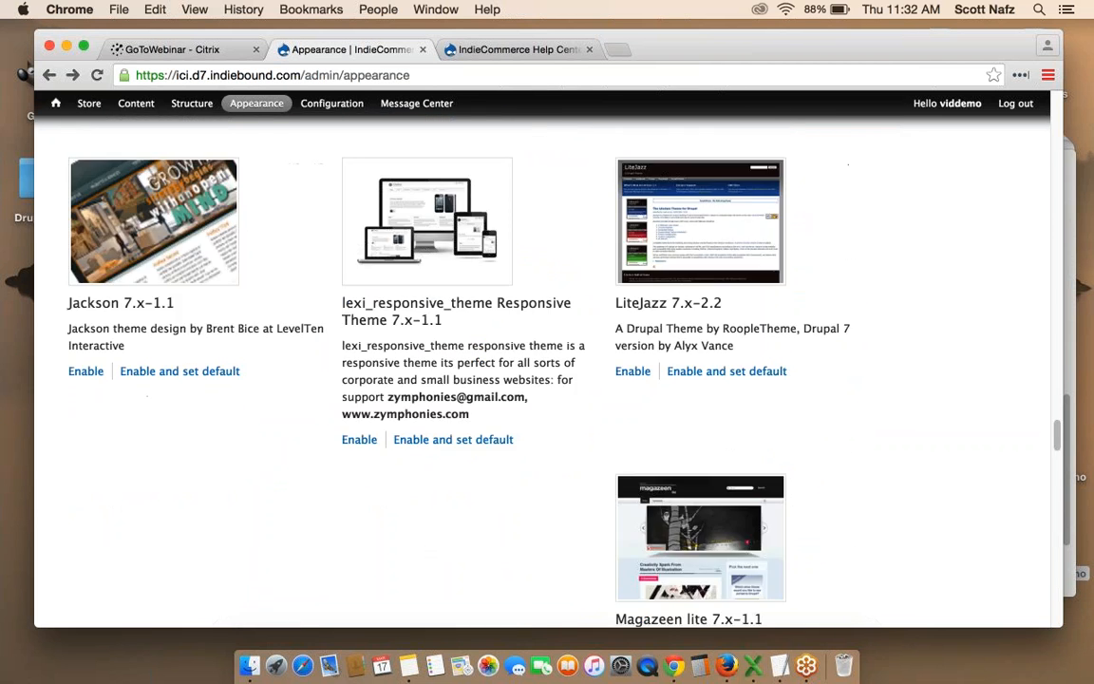
{"action": "scroll", "coordinate": [547, 380], "scroll_direction": "up", "scroll_amount": 12}
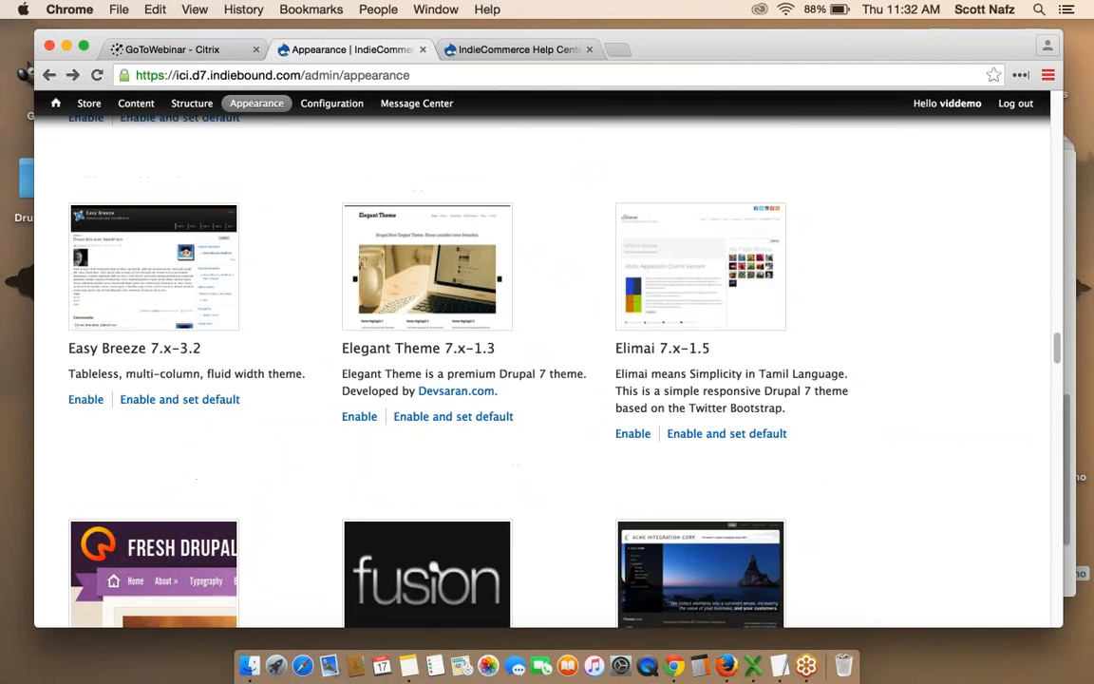
{"action": "scroll", "coordinate": [337, 336], "scroll_direction": "up", "scroll_amount": 5}
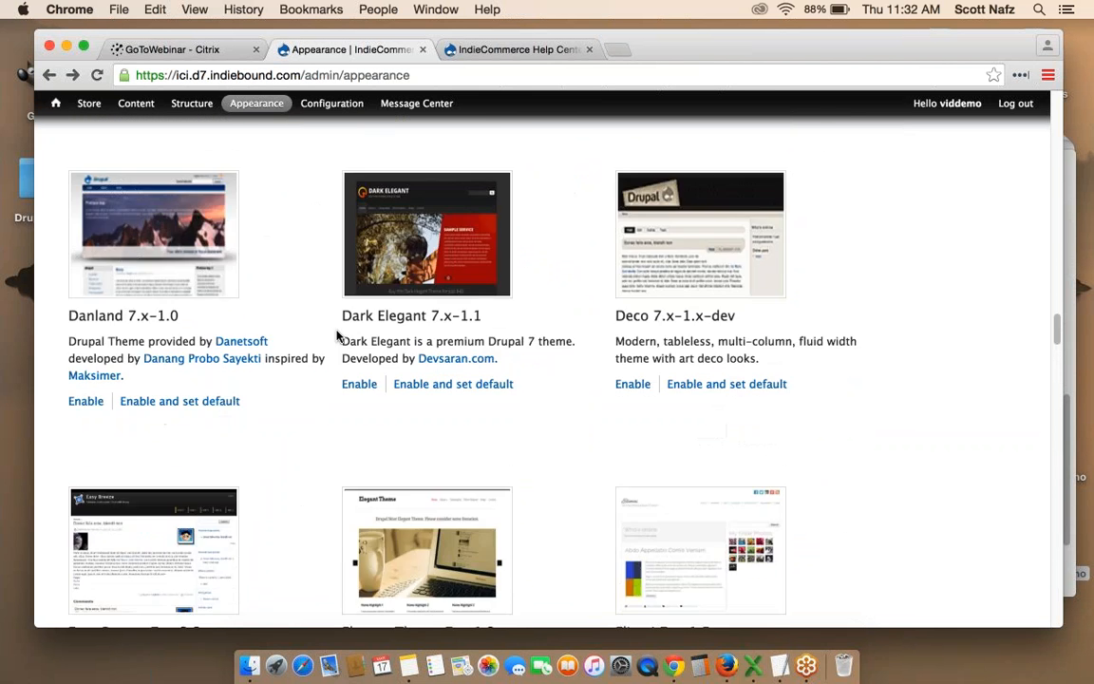
{"action": "scroll", "coordinate": [337, 335], "scroll_direction": "up", "scroll_amount": 6}
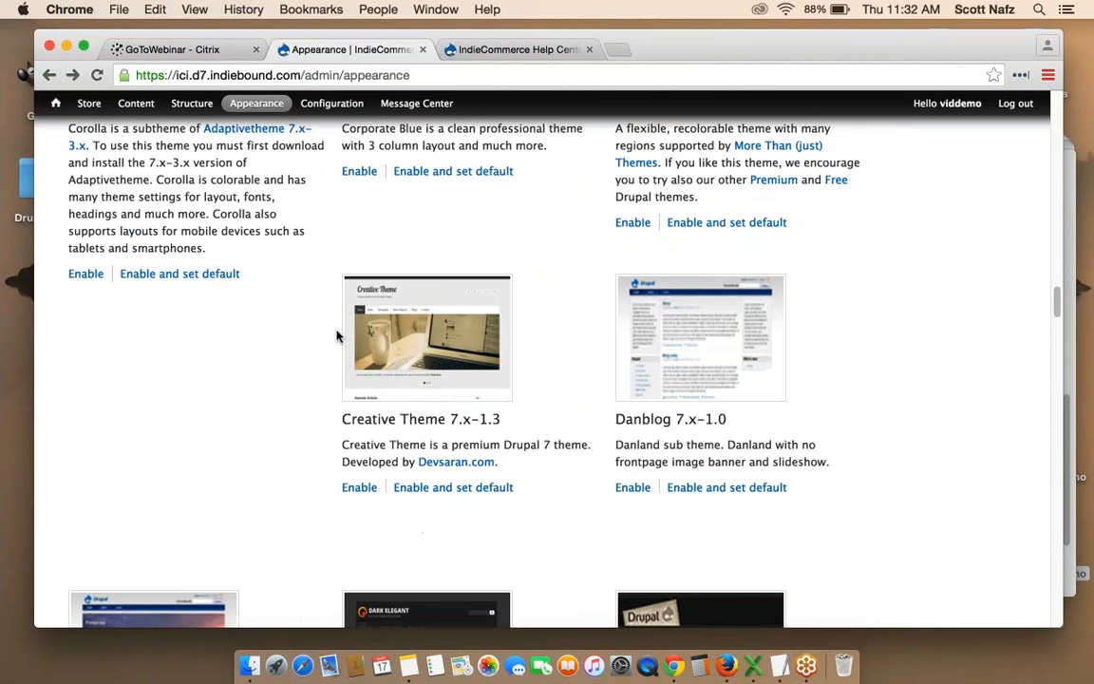
{"action": "left_click", "coordinate": [367, 315]}
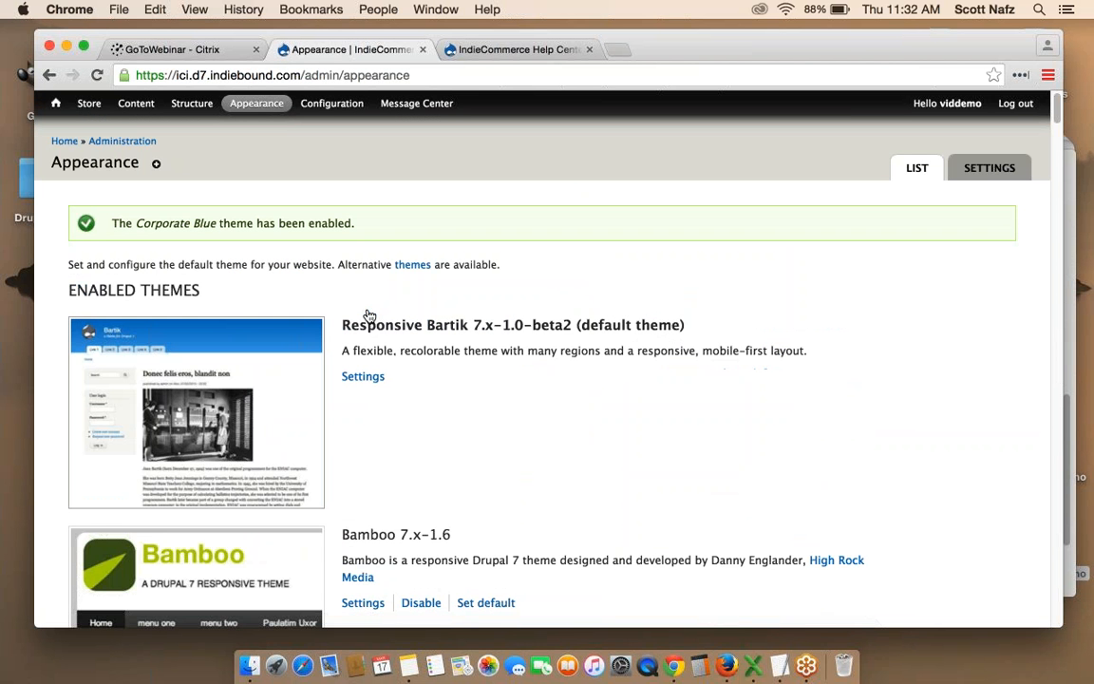
{"action": "scroll", "coordinate": [582, 349], "scroll_direction": "down", "scroll_amount": 3}
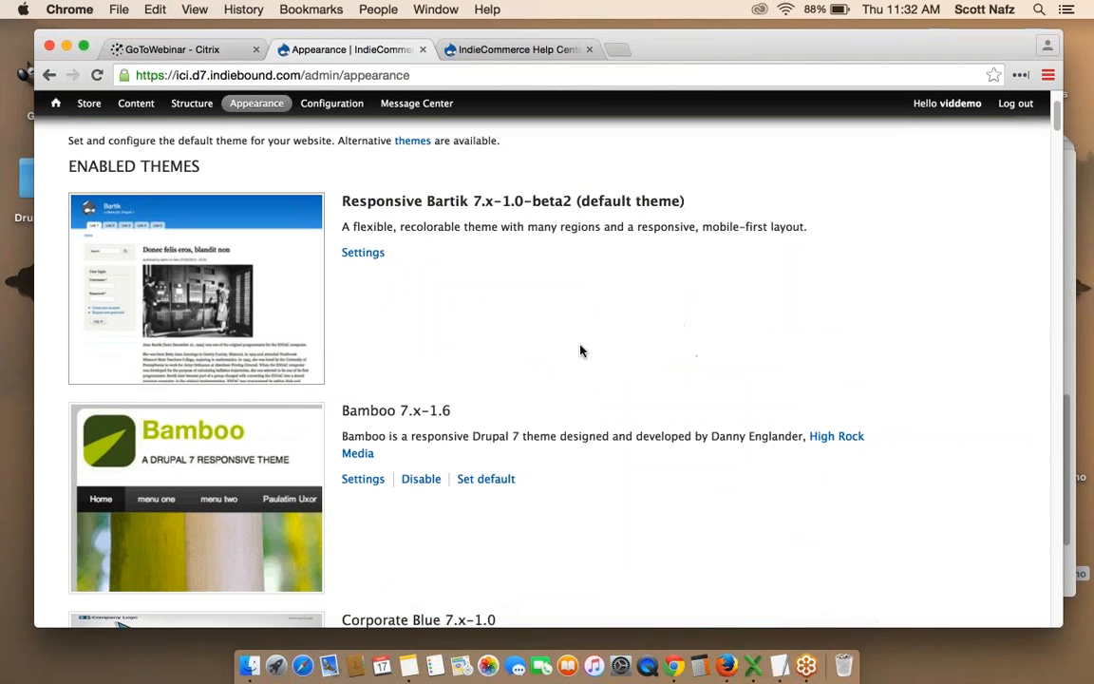
{"action": "scroll", "coordinate": [401, 457], "scroll_direction": "down", "scroll_amount": 3}
{"action": "scroll", "coordinate": [527, 397], "scroll_direction": "down", "scroll_amount": 3}
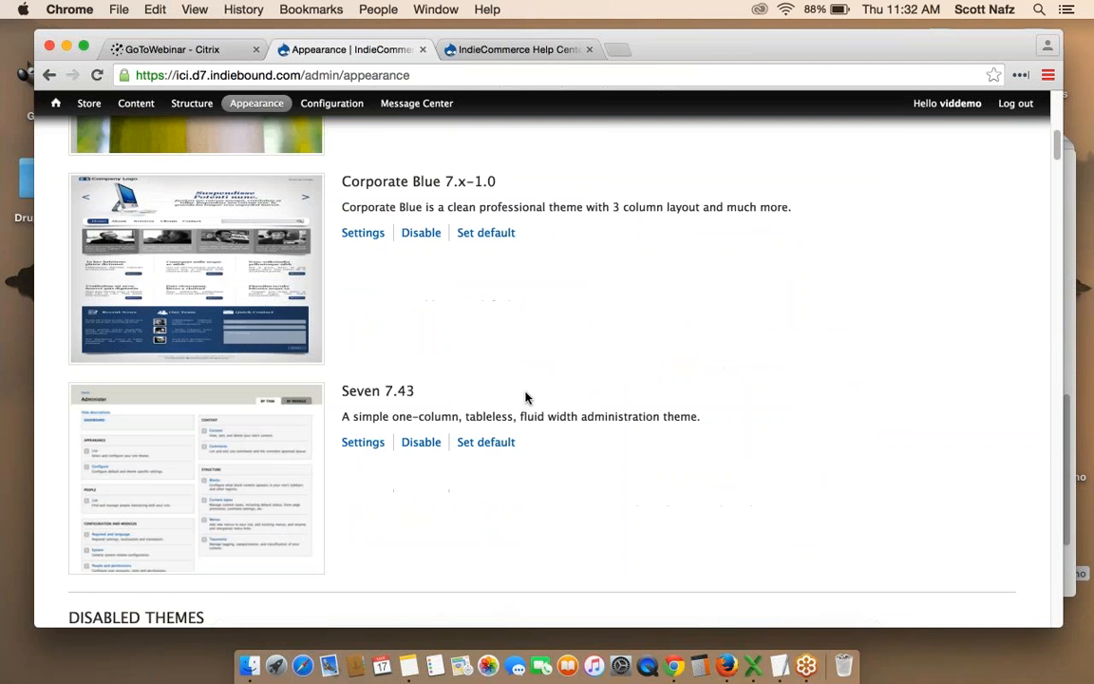
{"action": "scroll", "coordinate": [472, 397], "scroll_direction": "up", "scroll_amount": 2}
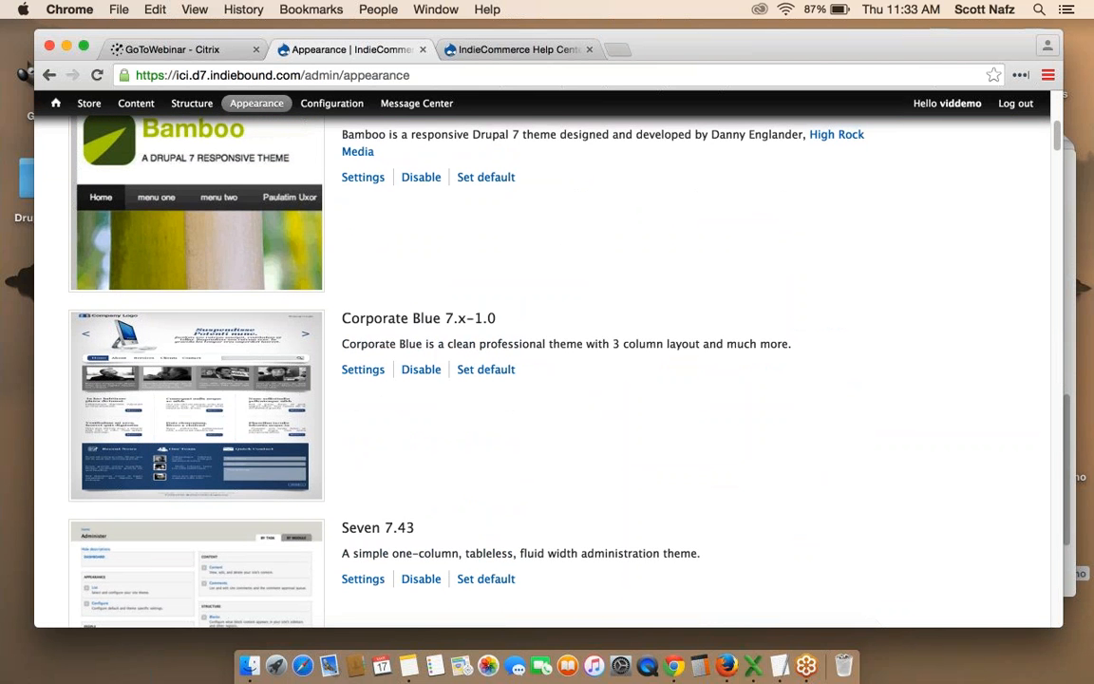
{"action": "scroll", "coordinate": [547, 371], "scroll_direction": "up", "scroll_amount": 1}
{"action": "scroll", "coordinate": [547, 370], "scroll_direction": "up", "scroll_amount": 4}
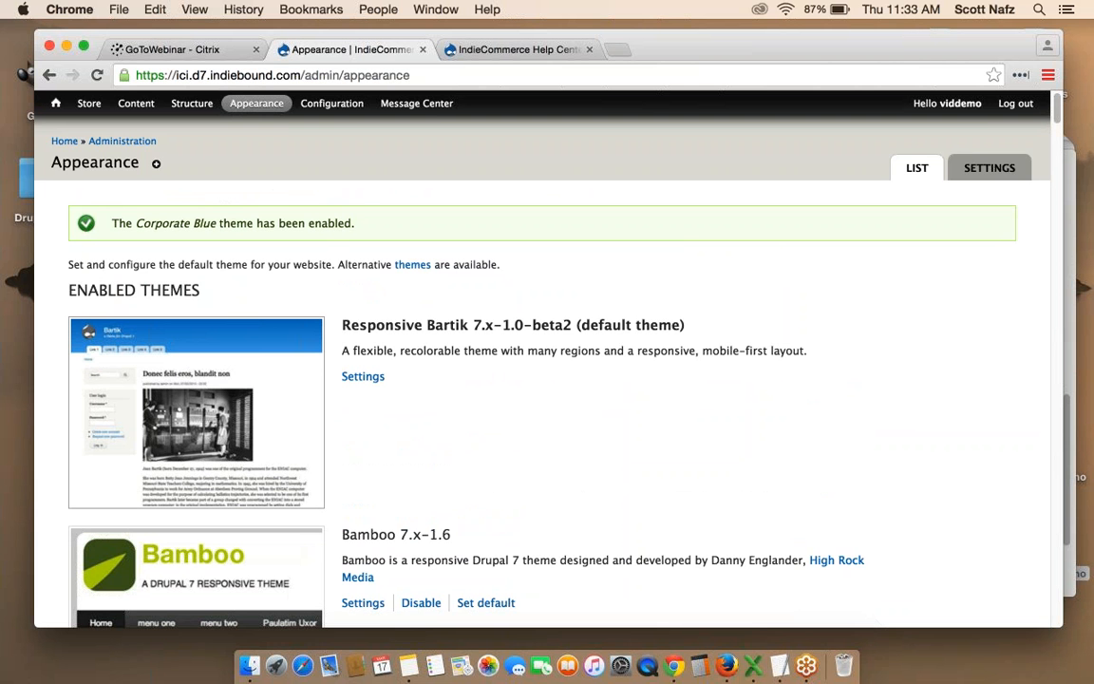
{"action": "left_click", "coordinate": [367, 378]}
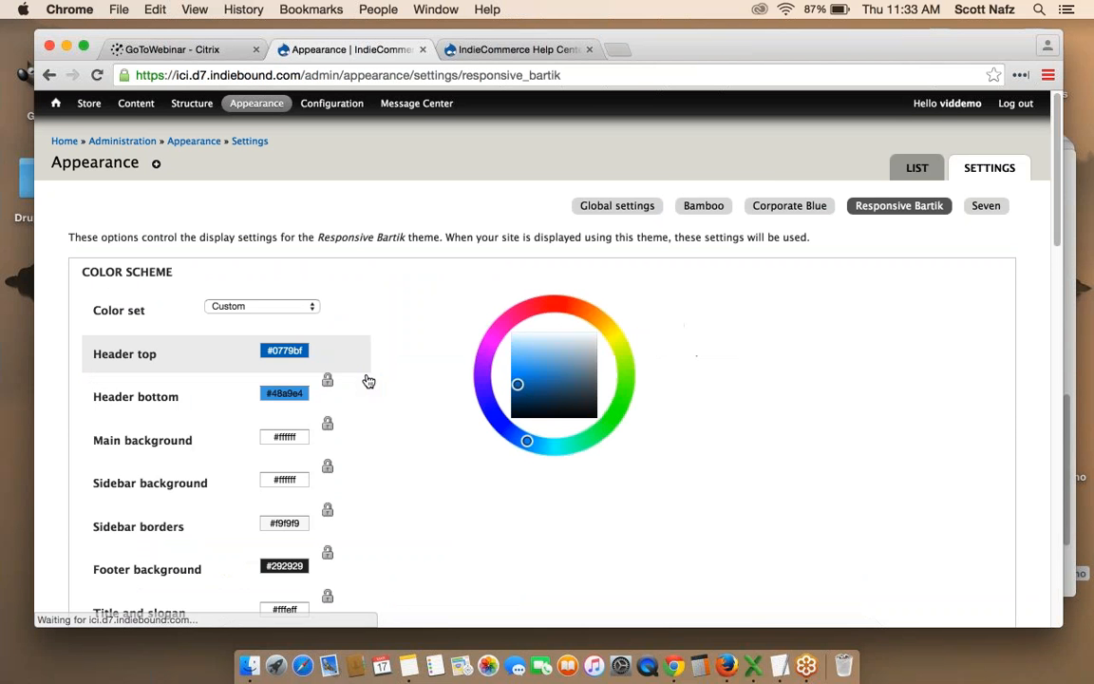
{"action": "scroll", "coordinate": [774, 336], "scroll_direction": "down", "scroll_amount": 1}
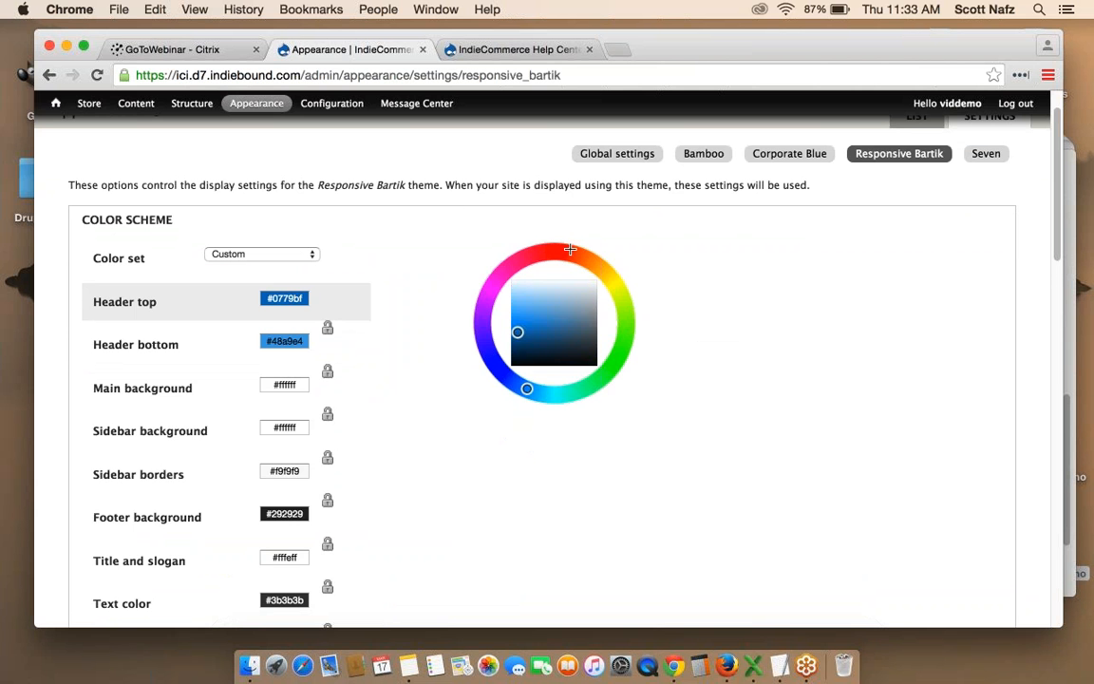
{"action": "scroll", "coordinate": [456, 229], "scroll_direction": "down", "scroll_amount": 1}
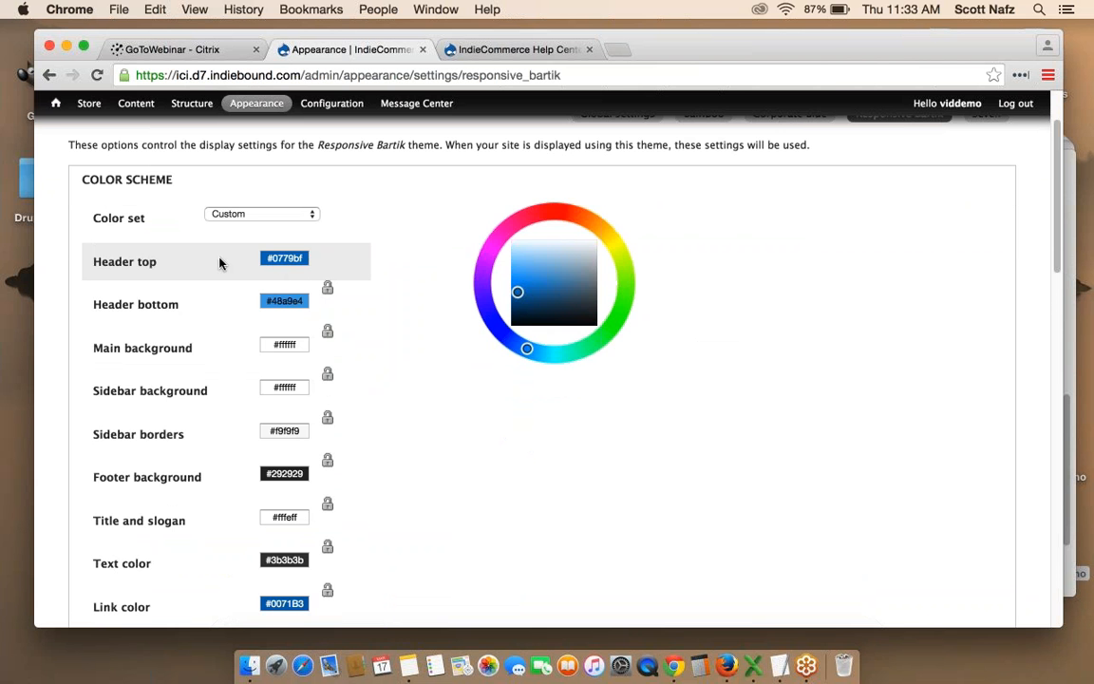
{"action": "scroll", "coordinate": [392, 301], "scroll_direction": "down", "scroll_amount": 3}
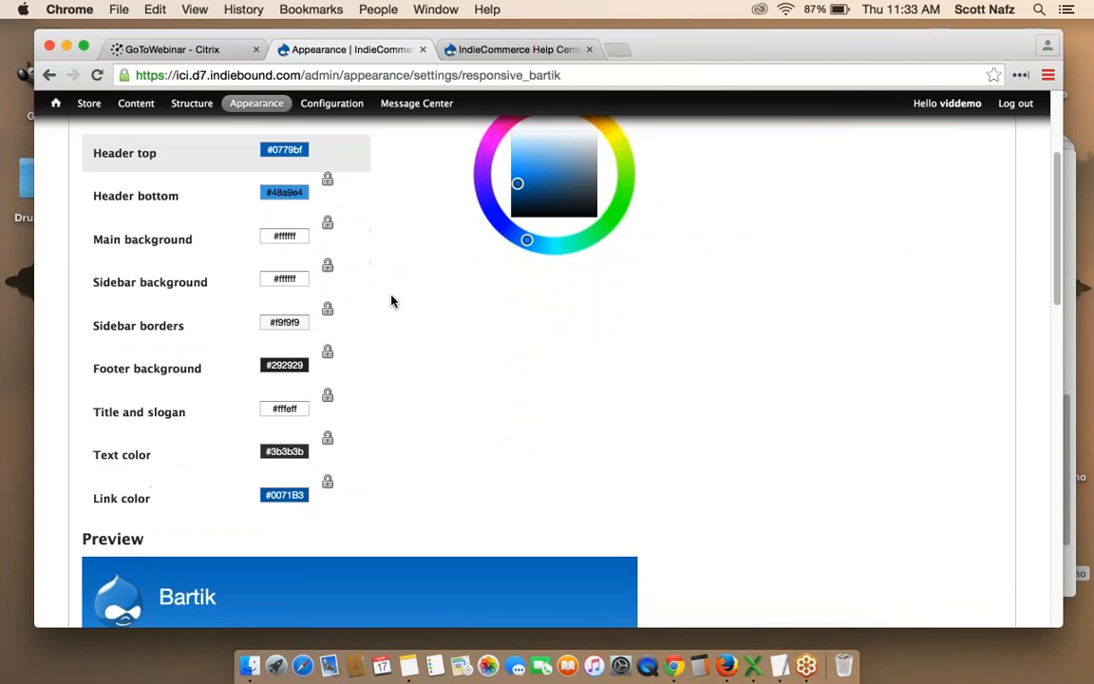
{"action": "scroll", "coordinate": [391, 301], "scroll_direction": "up", "scroll_amount": 2}
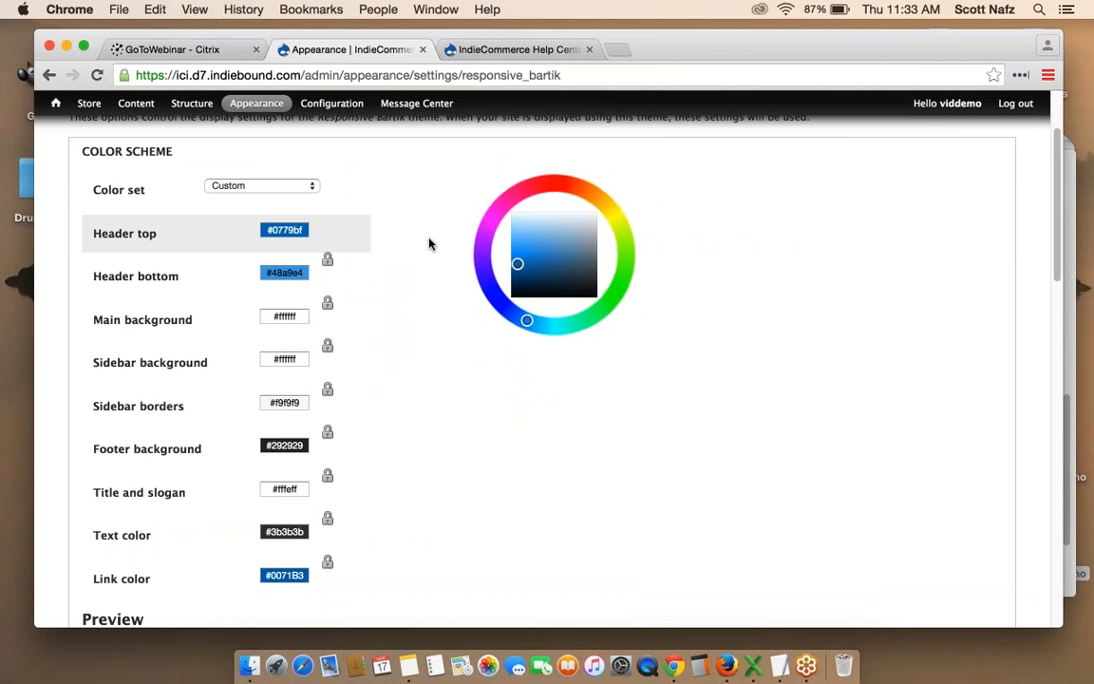
{"action": "scroll", "coordinate": [429, 244], "scroll_direction": "down", "scroll_amount": 5}
{"action": "scroll", "coordinate": [429, 244], "scroll_direction": "down", "scroll_amount": 4}
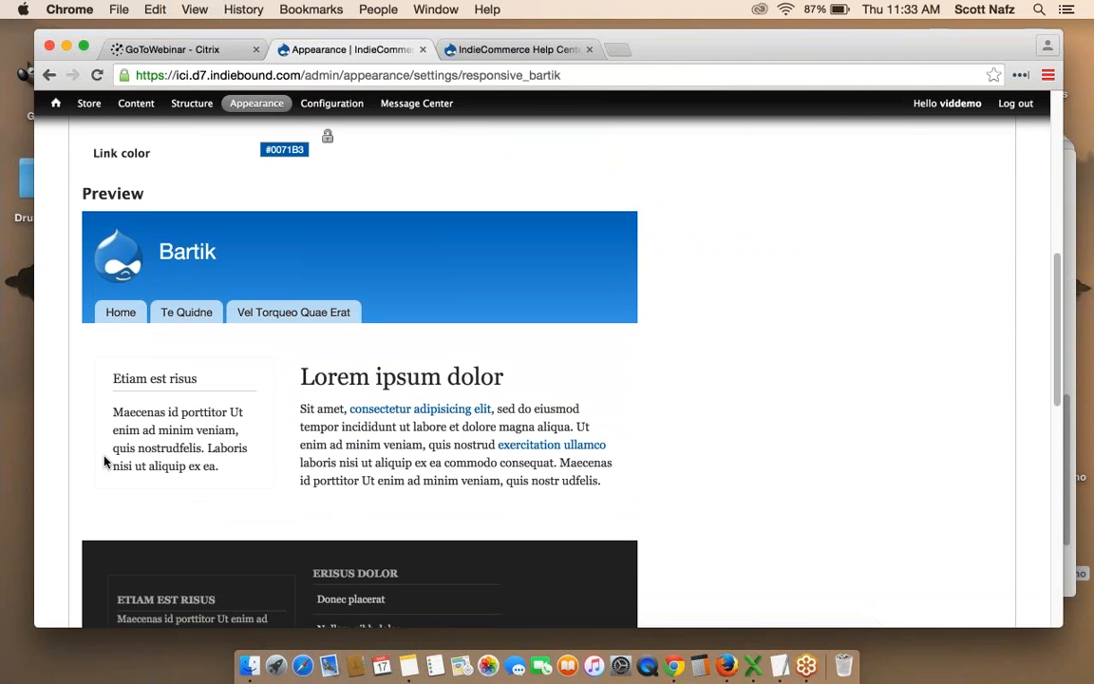
{"action": "scroll", "coordinate": [683, 364], "scroll_direction": "up", "scroll_amount": 9}
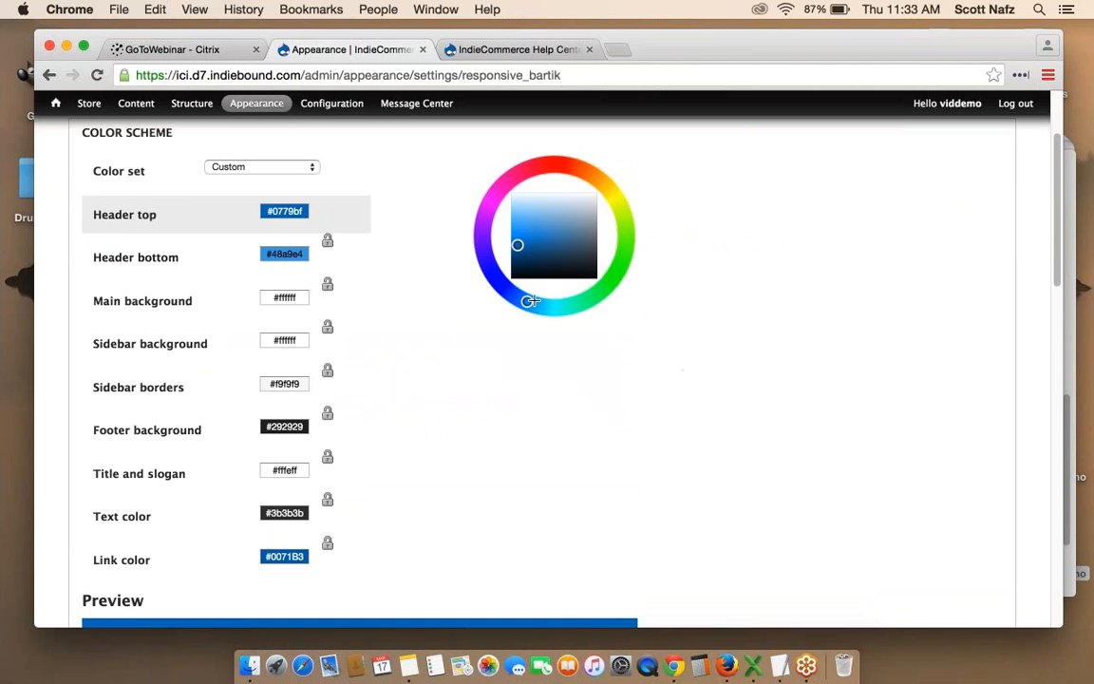
Set the Header top colour to magenta (#bf07aa).
{"action": "left_click_drag", "start_coordinate": [529, 302], "coordinate": [496, 190]}
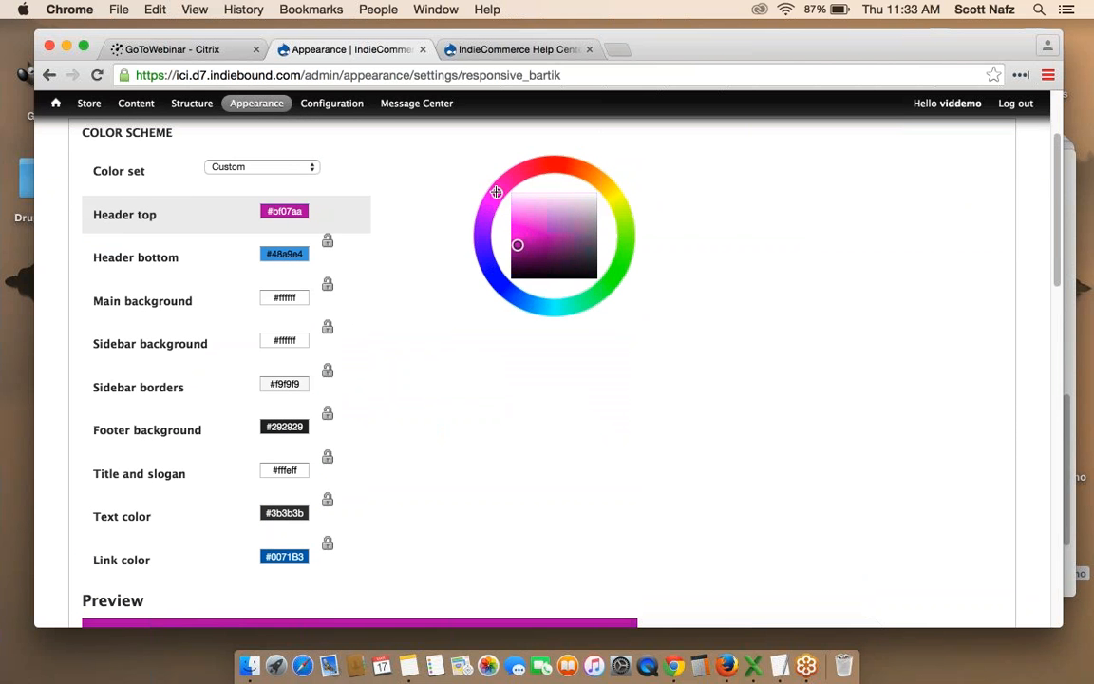
{"action": "scroll", "coordinate": [702, 209], "scroll_direction": "down", "scroll_amount": 4}
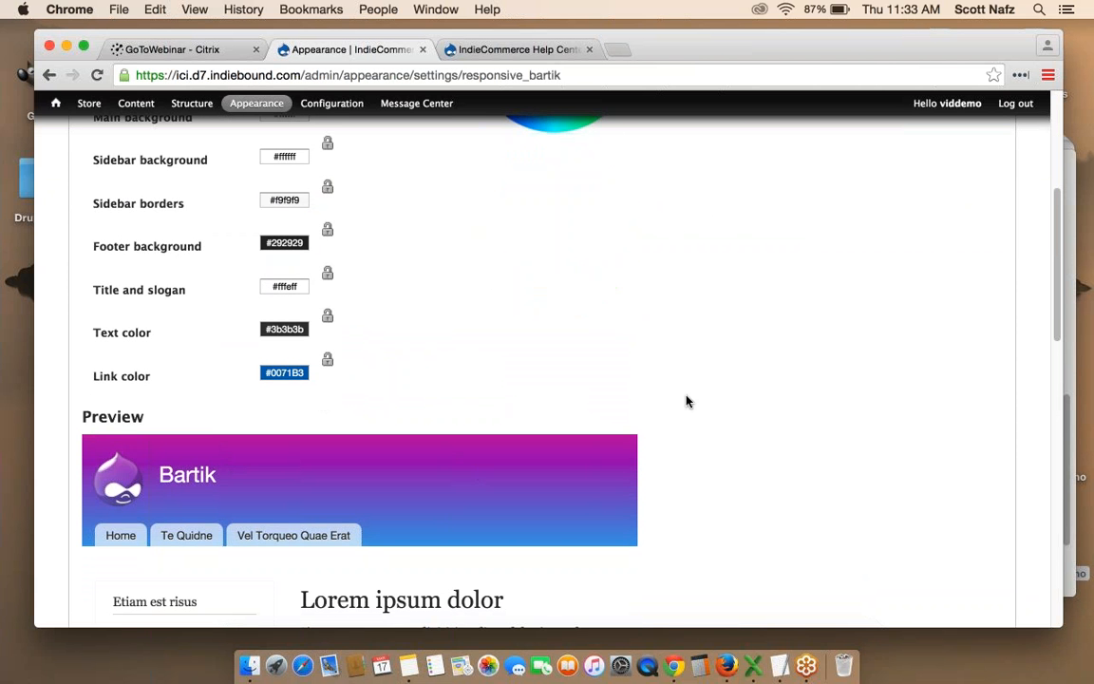
{"action": "scroll", "coordinate": [688, 401], "scroll_direction": "up", "scroll_amount": 3}
Set the Header bottom colour to purple (#a348e4) and review the display settings below.
{"action": "left_click", "coordinate": [288, 183]}
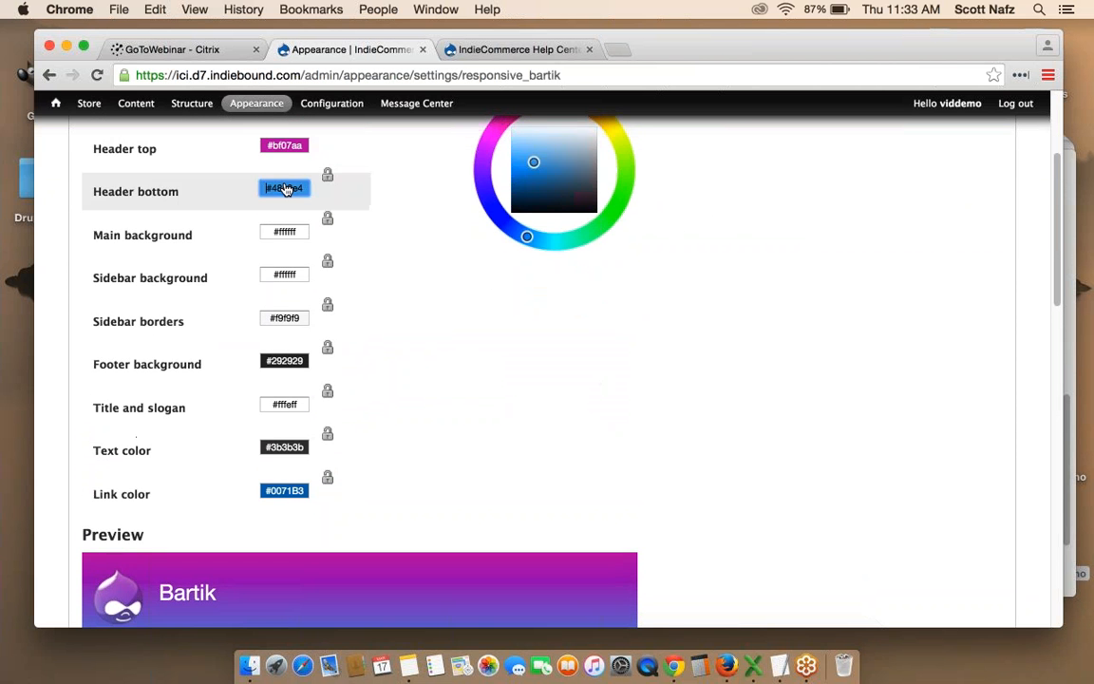
{"action": "left_click_drag", "start_coordinate": [520, 236], "coordinate": [484, 164]}
{"action": "scroll", "coordinate": [551, 210], "scroll_direction": "down", "scroll_amount": 3}
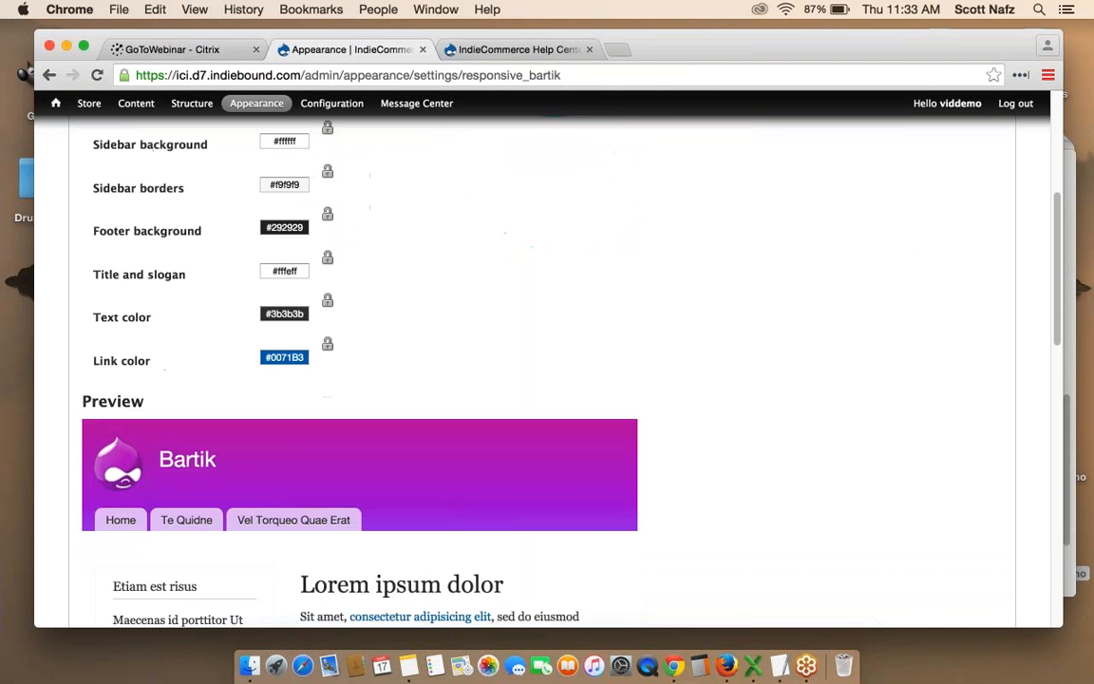
{"action": "scroll", "coordinate": [368, 296], "scroll_direction": "up", "scroll_amount": 4}
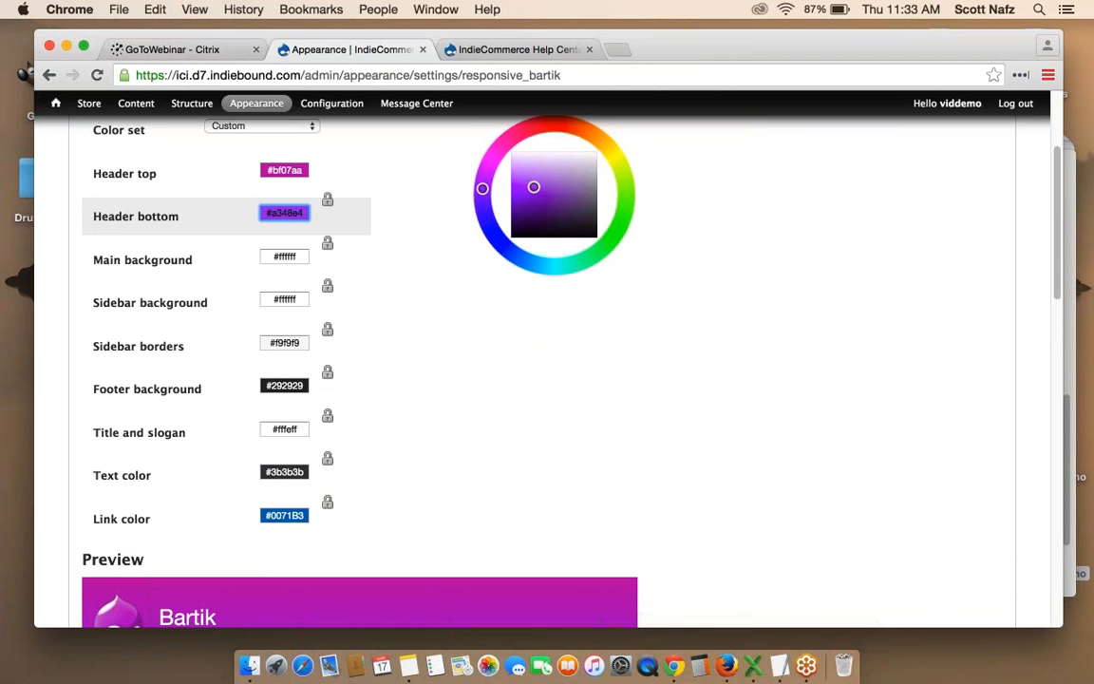
{"action": "scroll", "coordinate": [267, 274], "scroll_direction": "down", "scroll_amount": 1}
{"action": "scroll", "coordinate": [513, 334], "scroll_direction": "up", "scroll_amount": 3}
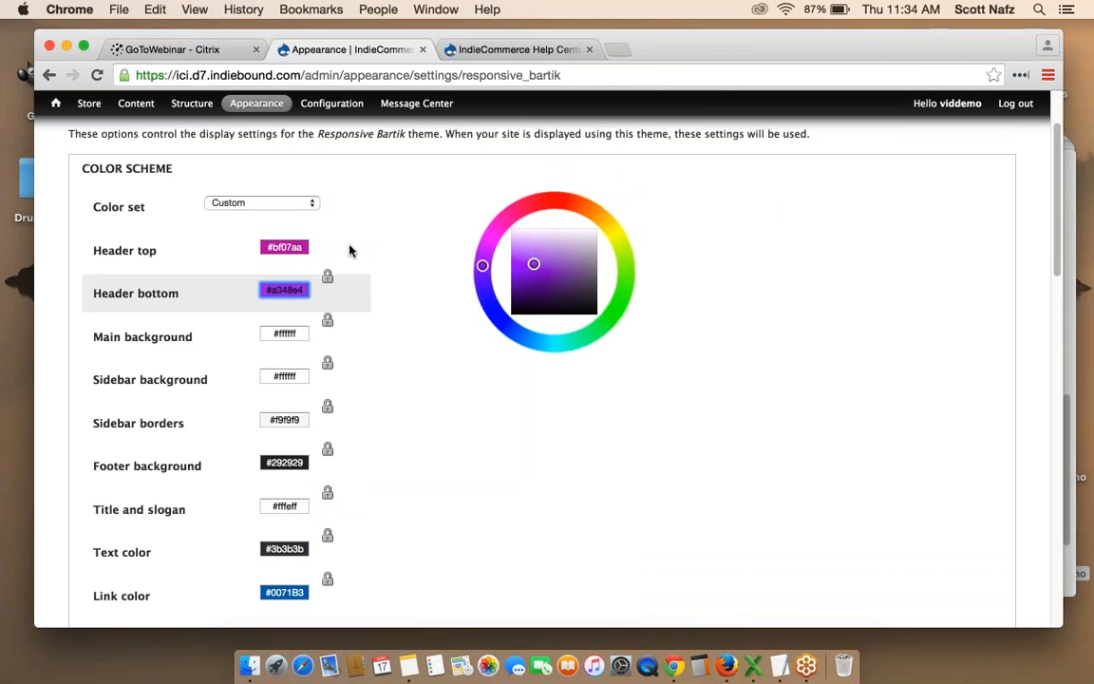
{"action": "scroll", "coordinate": [407, 245], "scroll_direction": "down", "scroll_amount": 5}
{"action": "scroll", "coordinate": [806, 237], "scroll_direction": "down", "scroll_amount": 6}
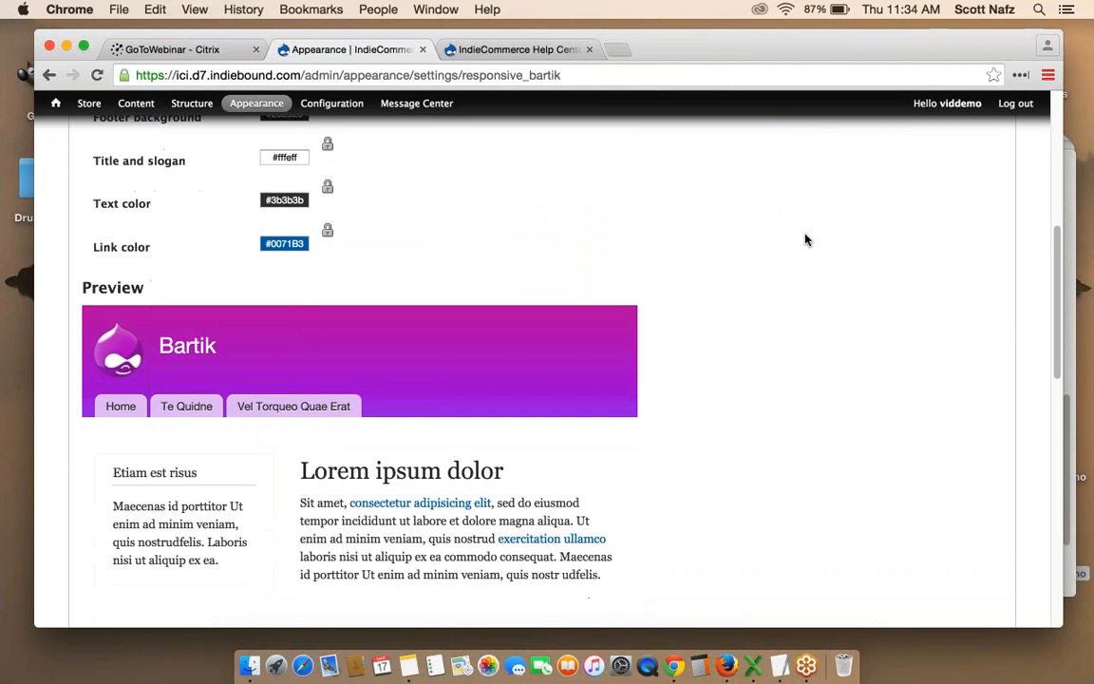
{"action": "scroll", "coordinate": [806, 239], "scroll_direction": "down", "scroll_amount": 3}
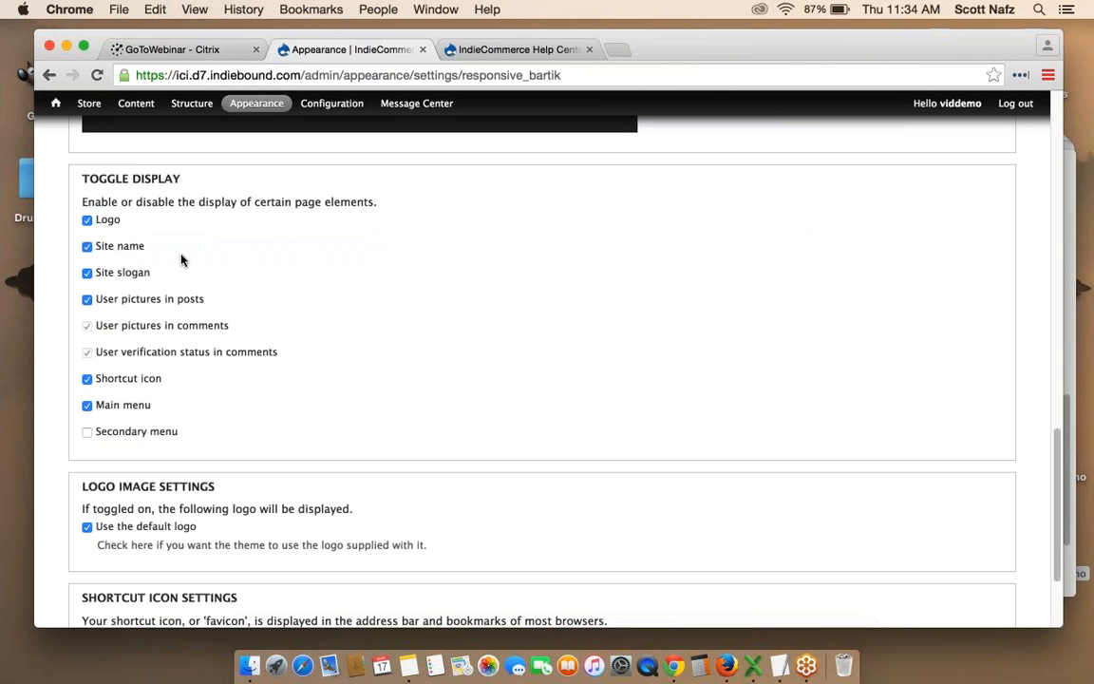
{"action": "scroll", "coordinate": [190, 261], "scroll_direction": "down", "scroll_amount": 1}
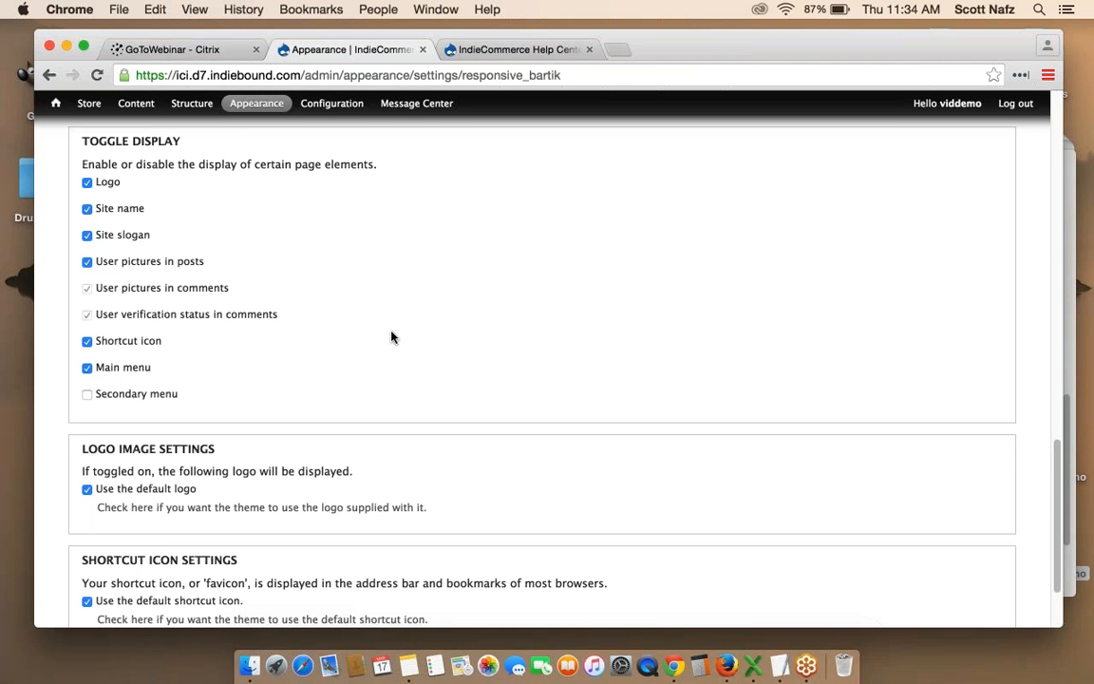
Uncheck 'Use the default logo' to reveal the custom logo path and upload fields.
{"action": "scroll", "coordinate": [505, 301], "scroll_direction": "down", "scroll_amount": 3}
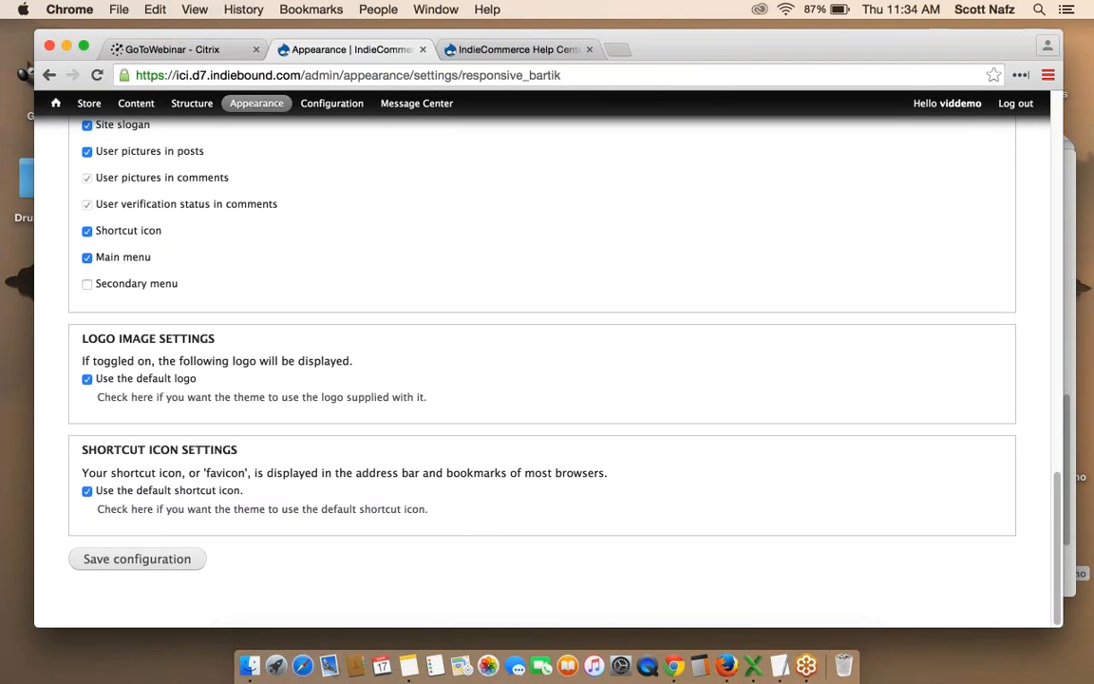
{"action": "left_click", "coordinate": [87, 379]}
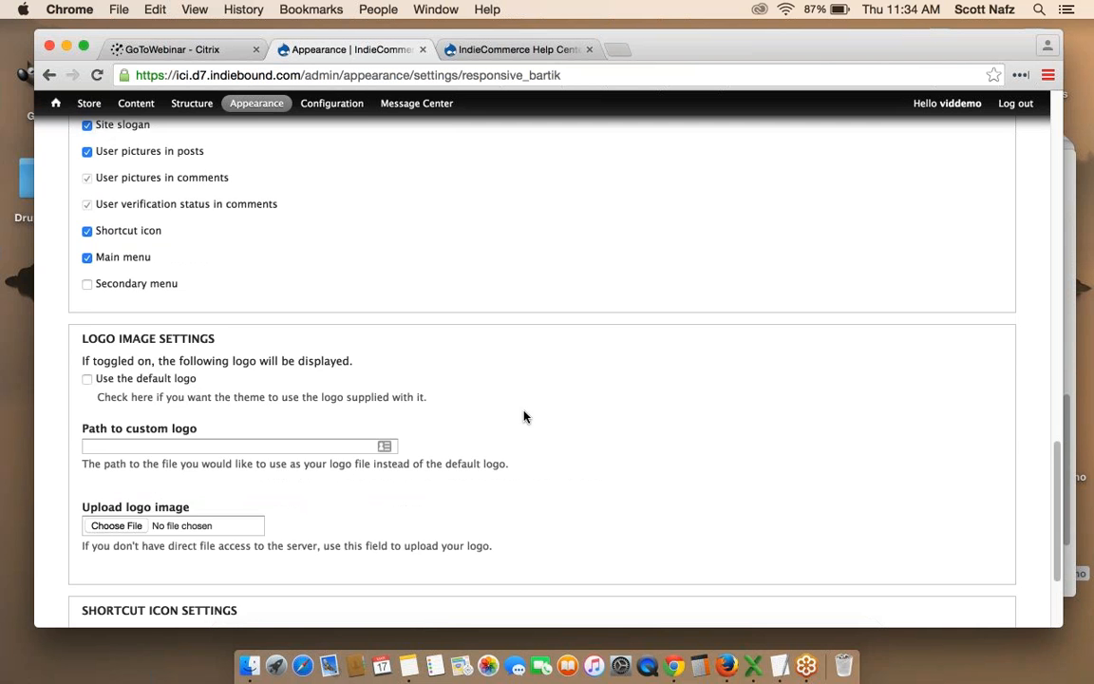
{"action": "scroll", "coordinate": [523, 415], "scroll_direction": "down", "scroll_amount": 4}
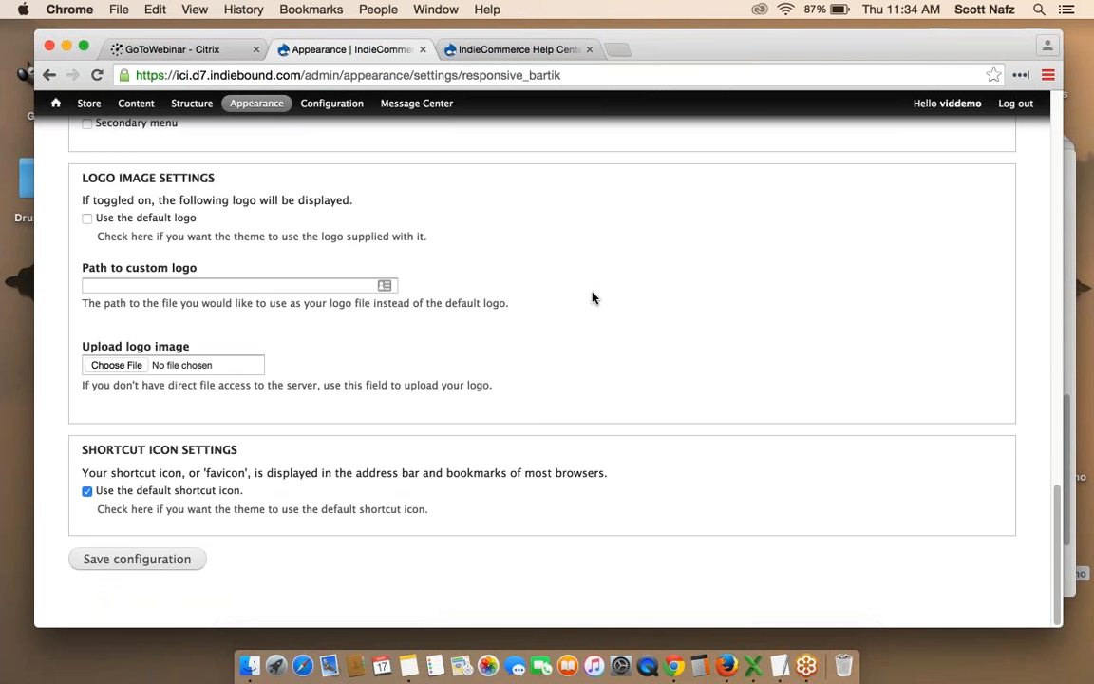
{"action": "scroll", "coordinate": [592, 298], "scroll_direction": "up", "scroll_amount": 15}
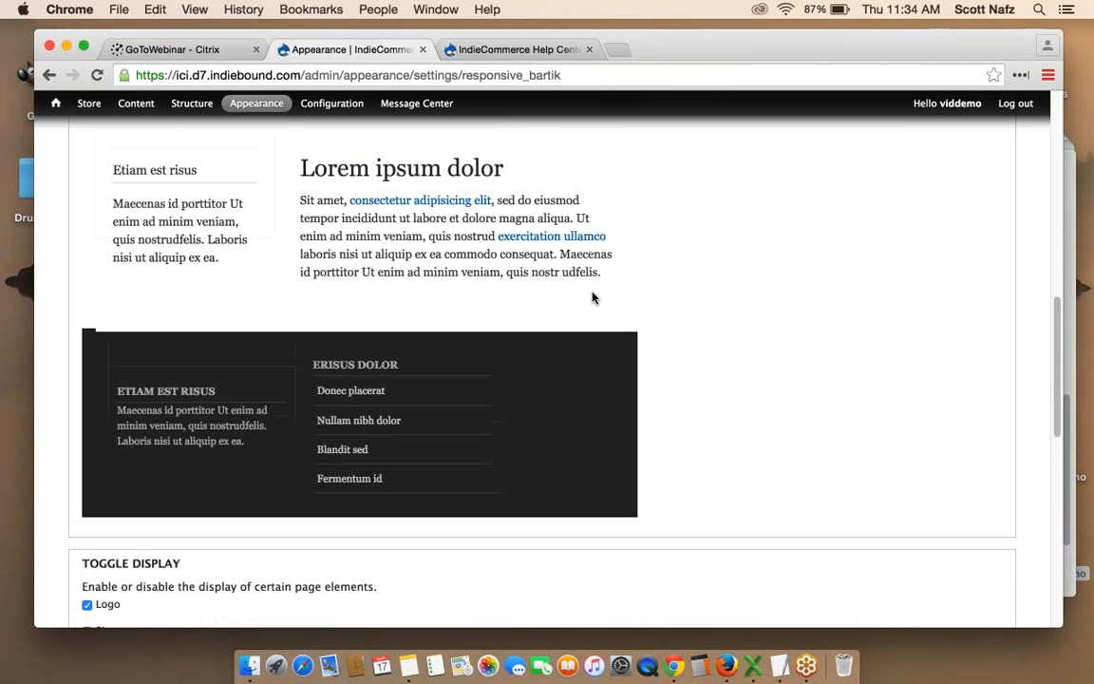
{"action": "scroll", "coordinate": [592, 298], "scroll_direction": "up", "scroll_amount": 15}
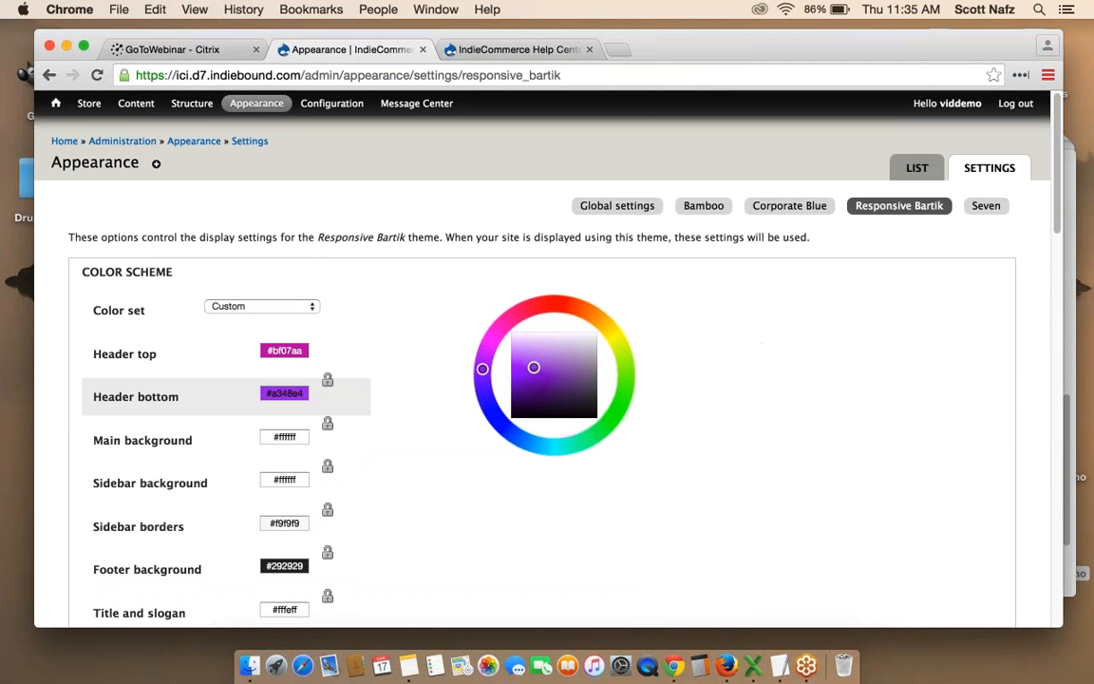
Load the Cascade o' Books storefront ('video') in a new tab and apply the Mix and Match theme.
{"action": "left_click", "coordinate": [619, 51]}
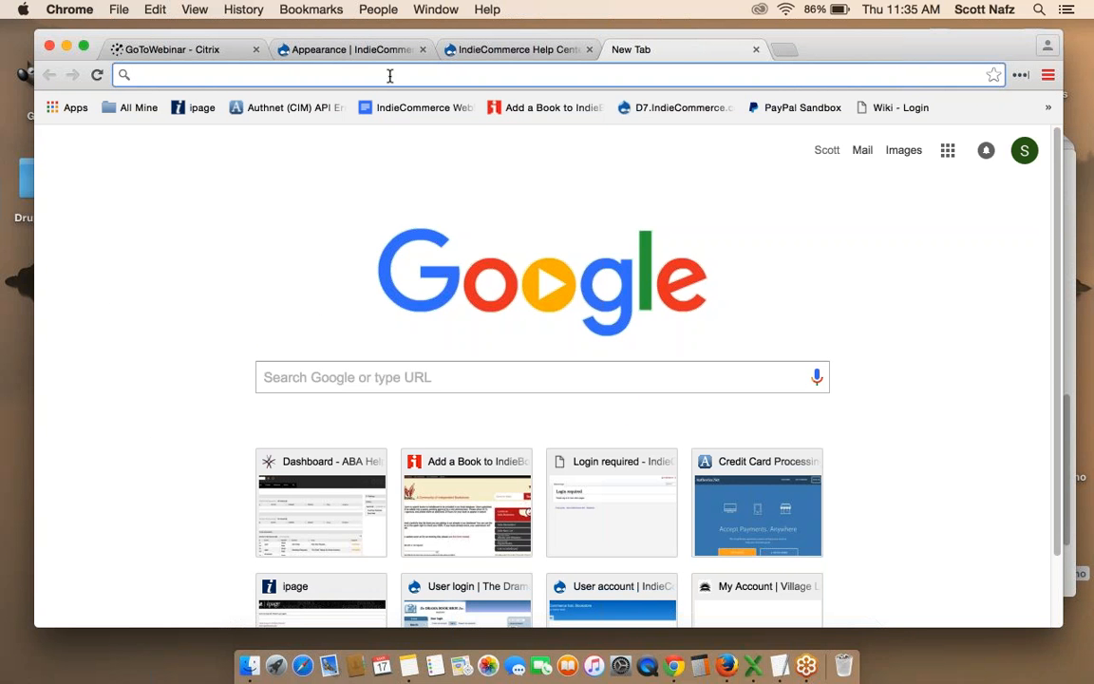
{"action": "type", "text": "videodemo.d7.indiebound.com"}
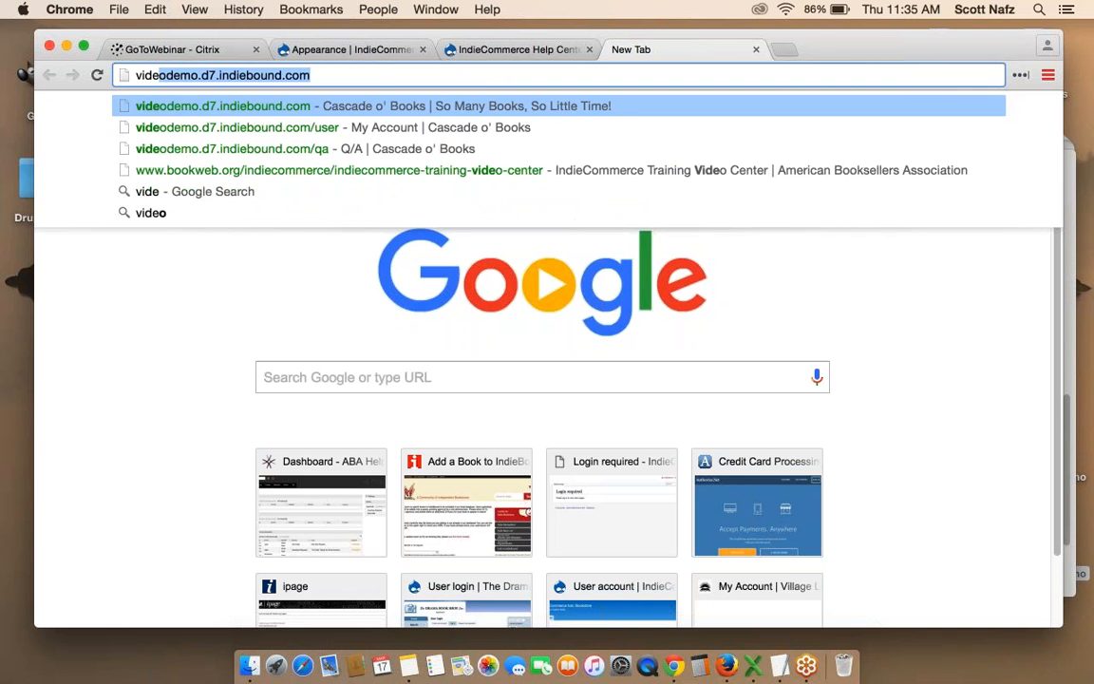
{"action": "key", "text": "Return"}
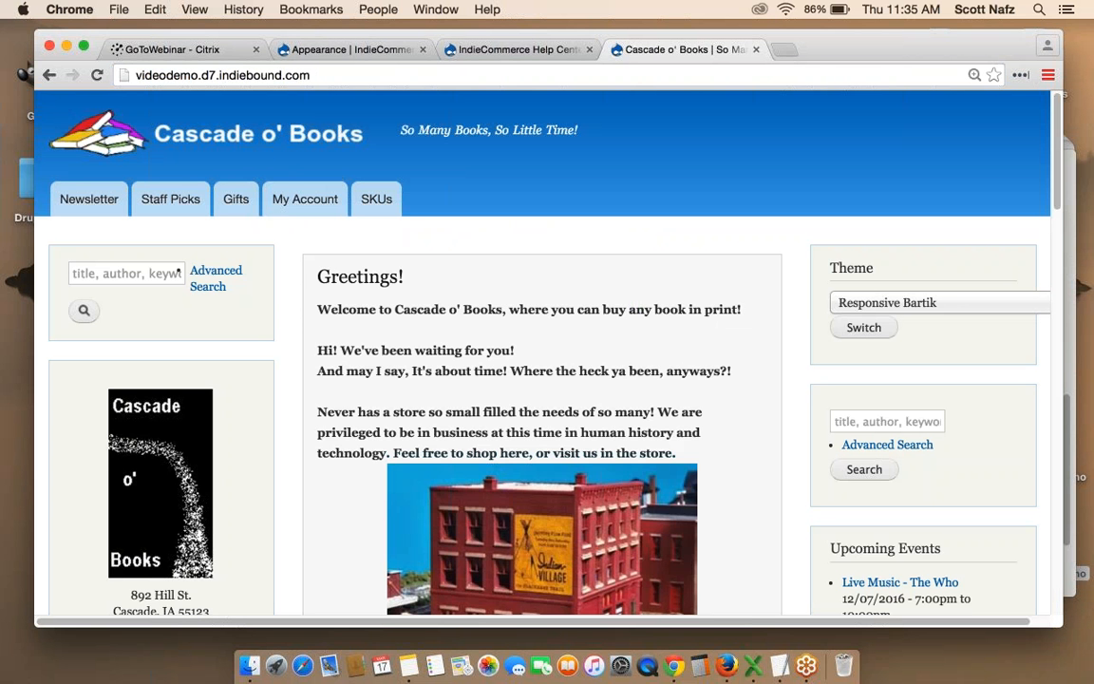
{"action": "left_click", "coordinate": [902, 304]}
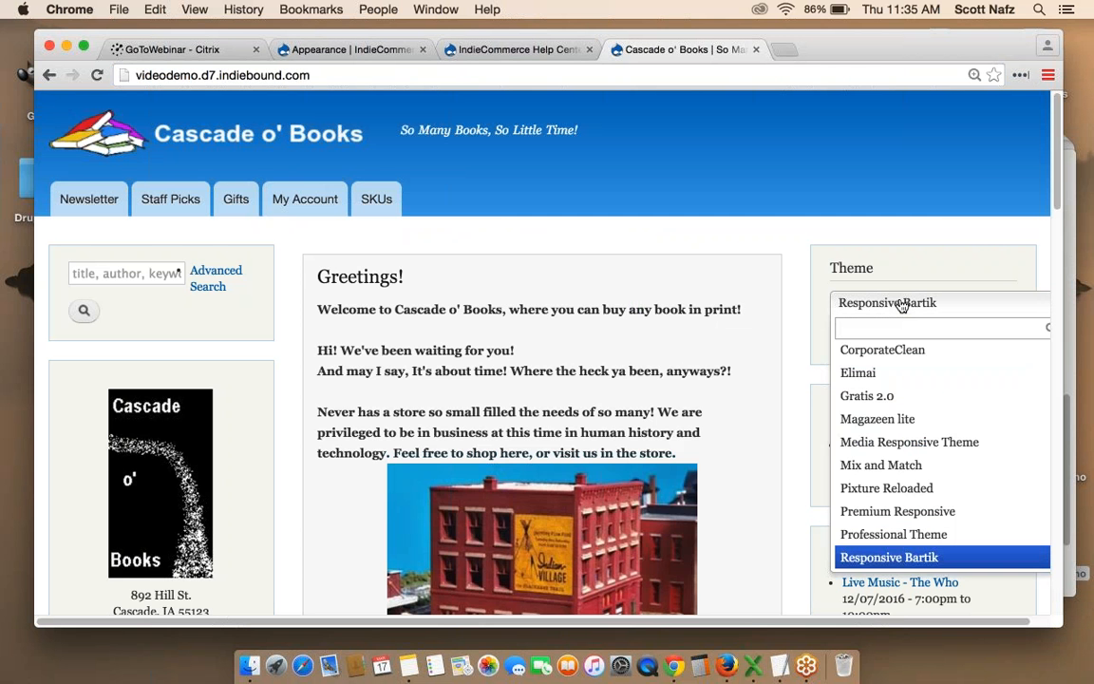
{"action": "left_click", "coordinate": [883, 470]}
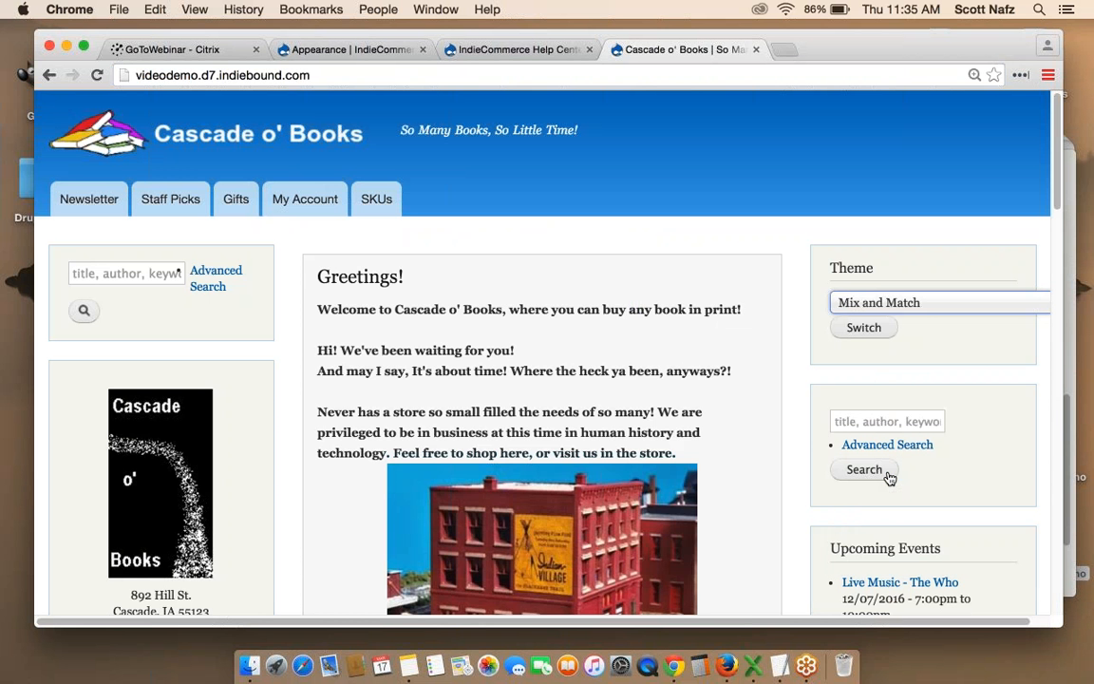
{"action": "left_click", "coordinate": [865, 329]}
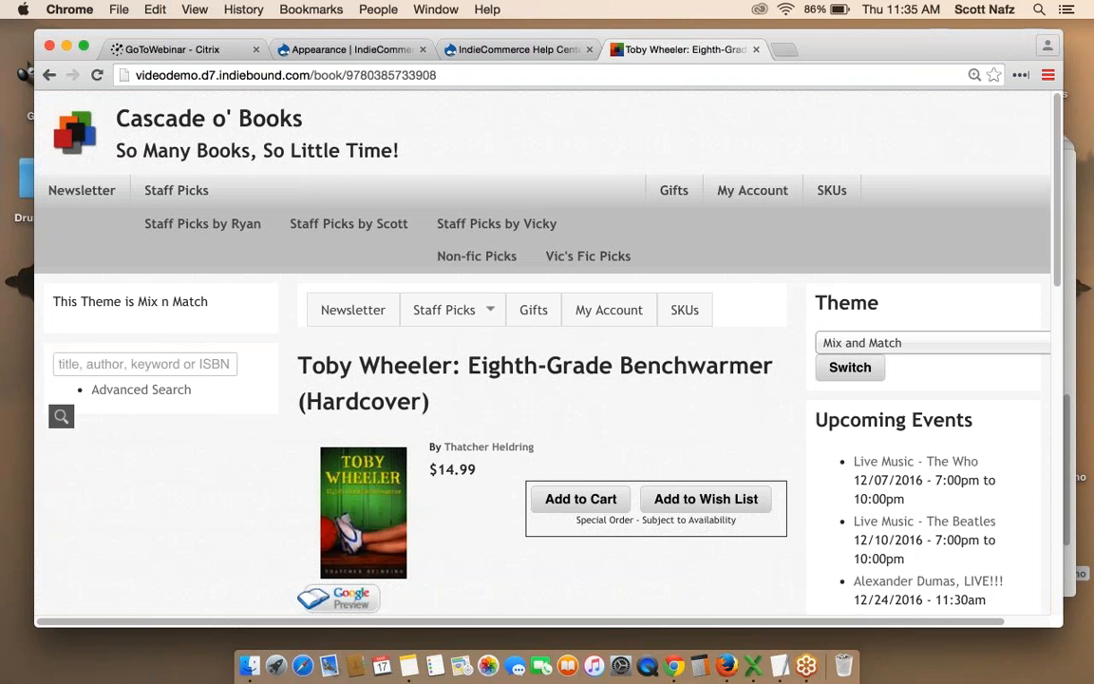
{"action": "left_click", "coordinate": [350, 53]}
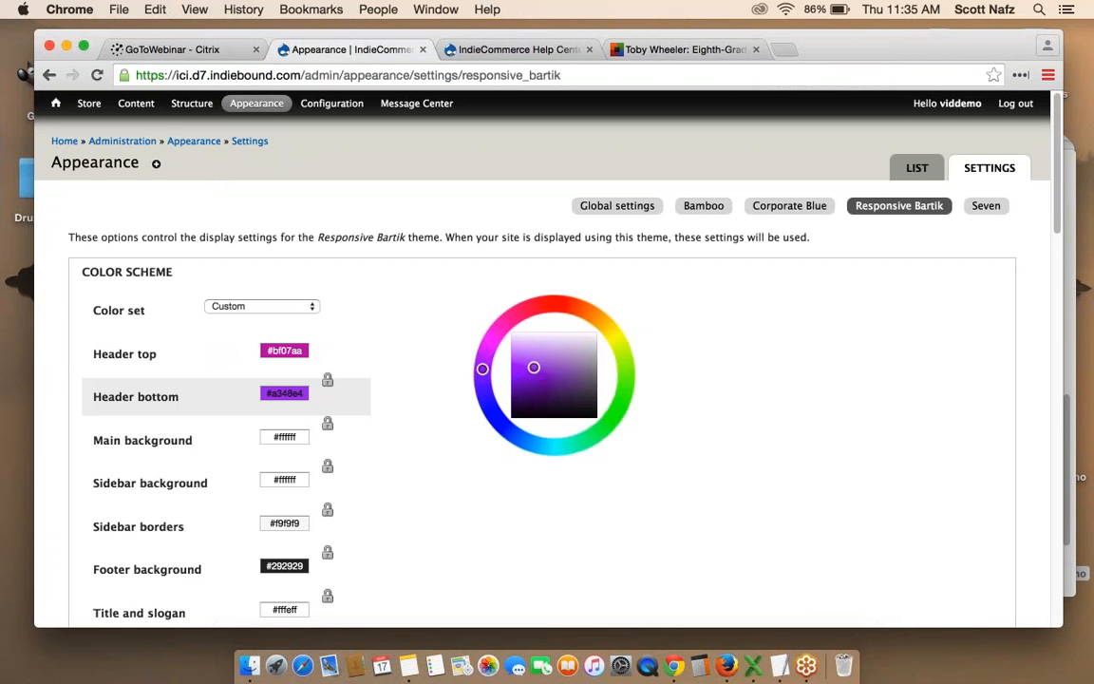
On the IndieCommerce Help Center page, expand Design Help to list Drupal 7 Themes guides.
{"action": "mouse_move", "coordinate": [57, 105]}
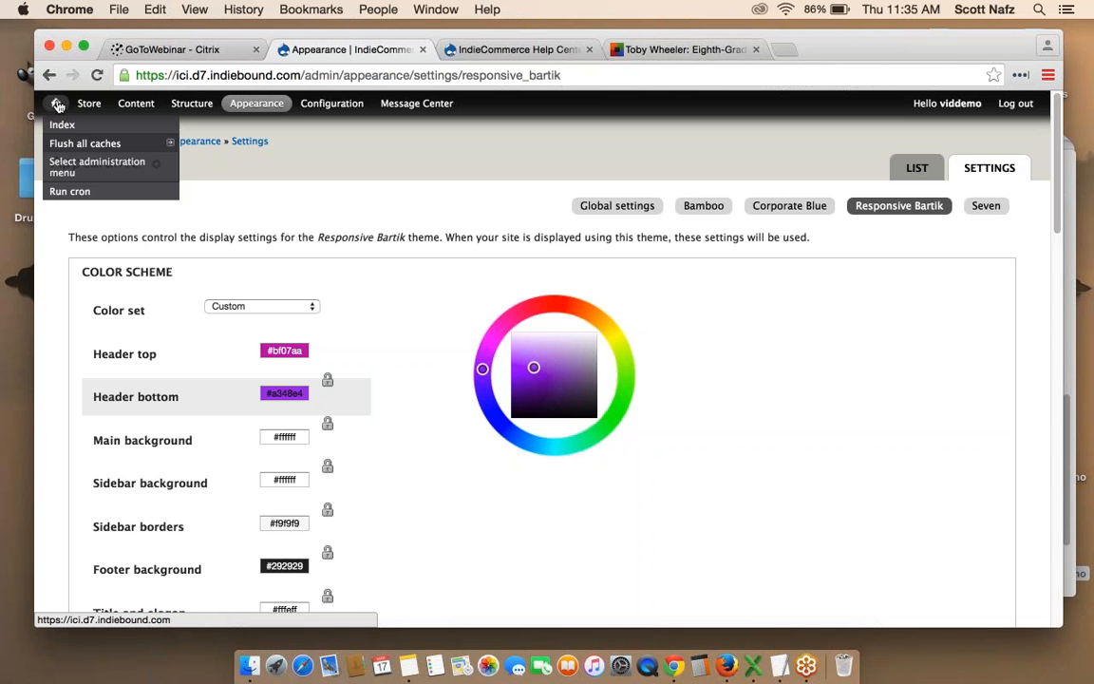
{"action": "left_click", "coordinate": [508, 57]}
{"action": "scroll", "coordinate": [674, 199], "scroll_direction": "down", "scroll_amount": 3}
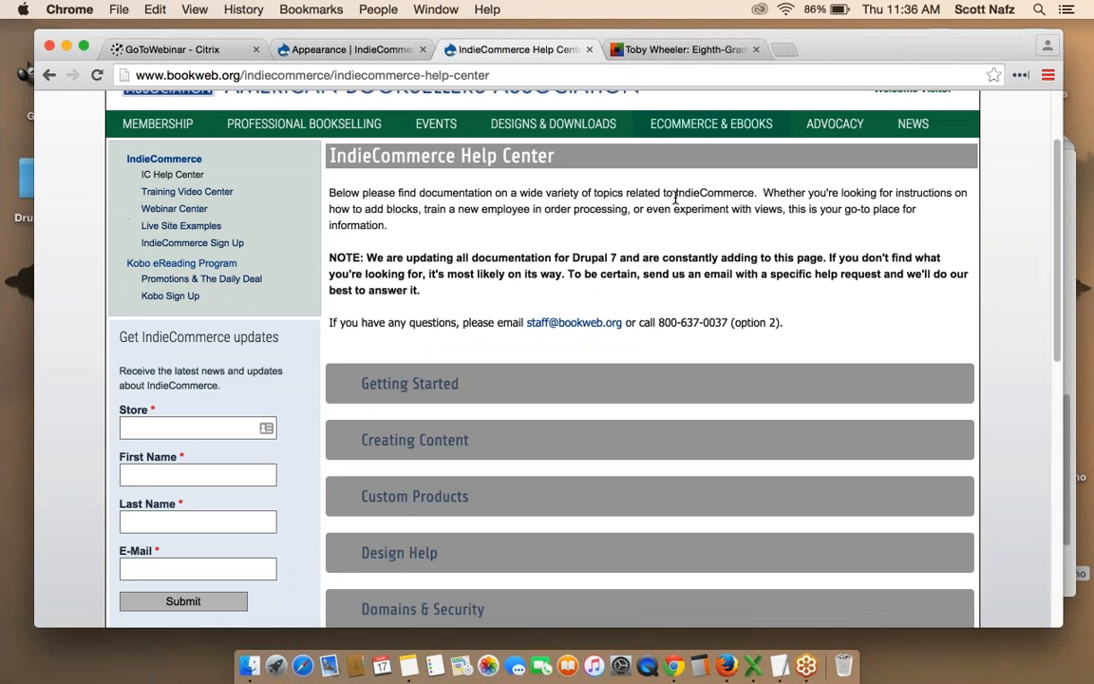
{"action": "mouse_move", "coordinate": [683, 127]}
{"action": "mouse_move", "coordinate": [678, 149]}
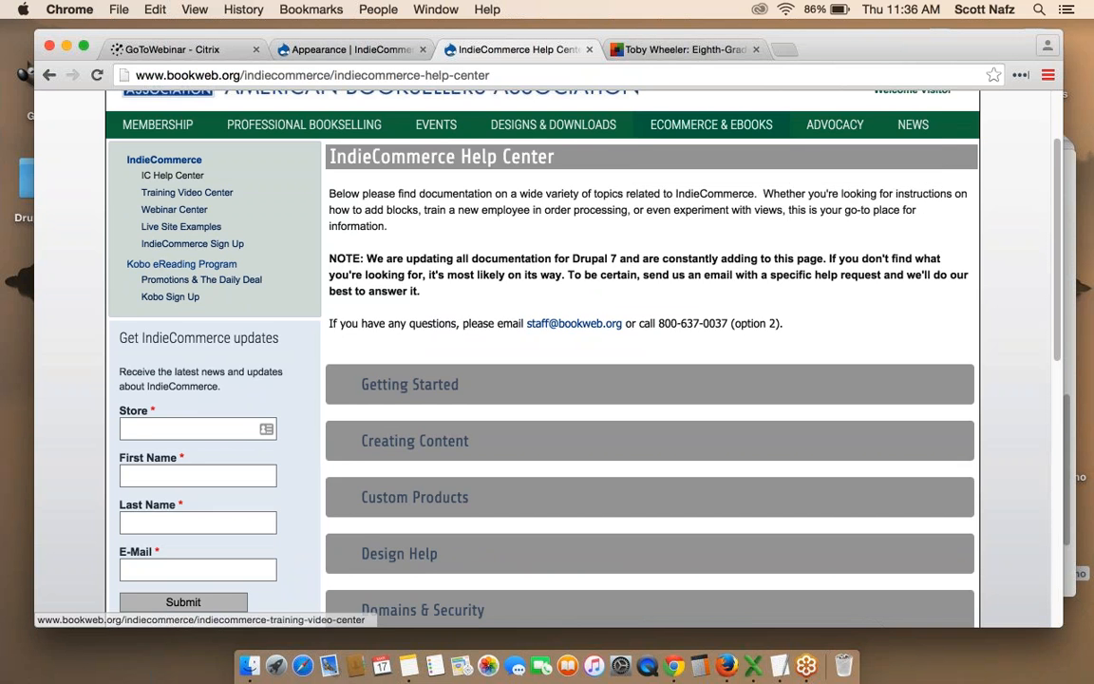
{"action": "scroll", "coordinate": [180, 181], "scroll_direction": "down", "scroll_amount": 2}
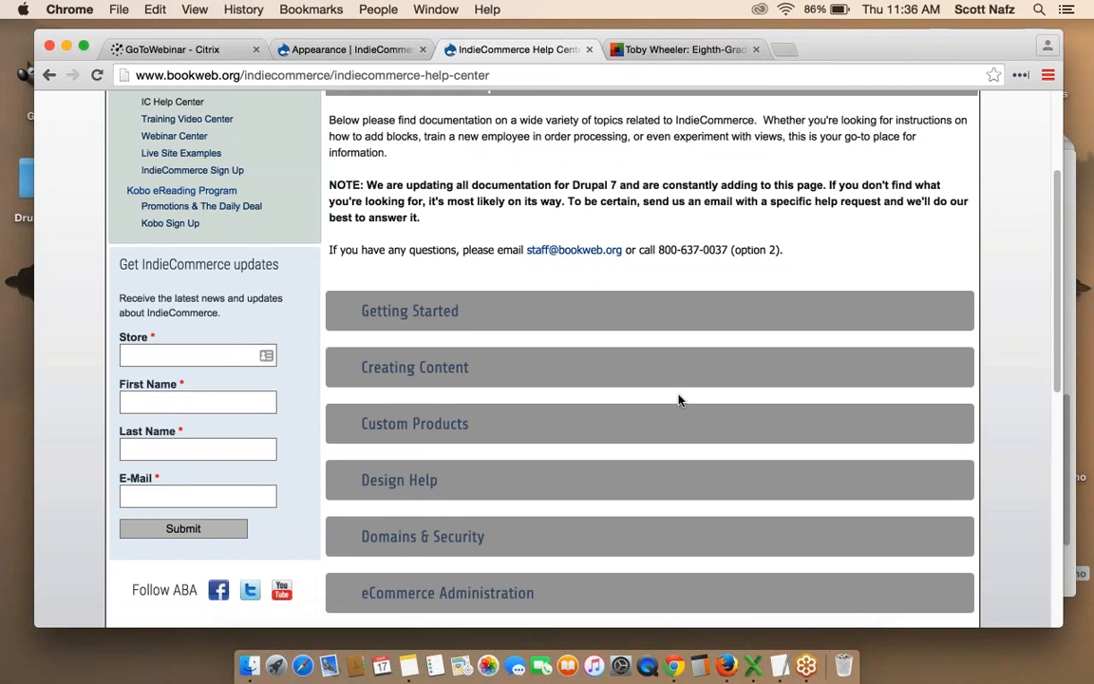
{"action": "left_click", "coordinate": [405, 481]}
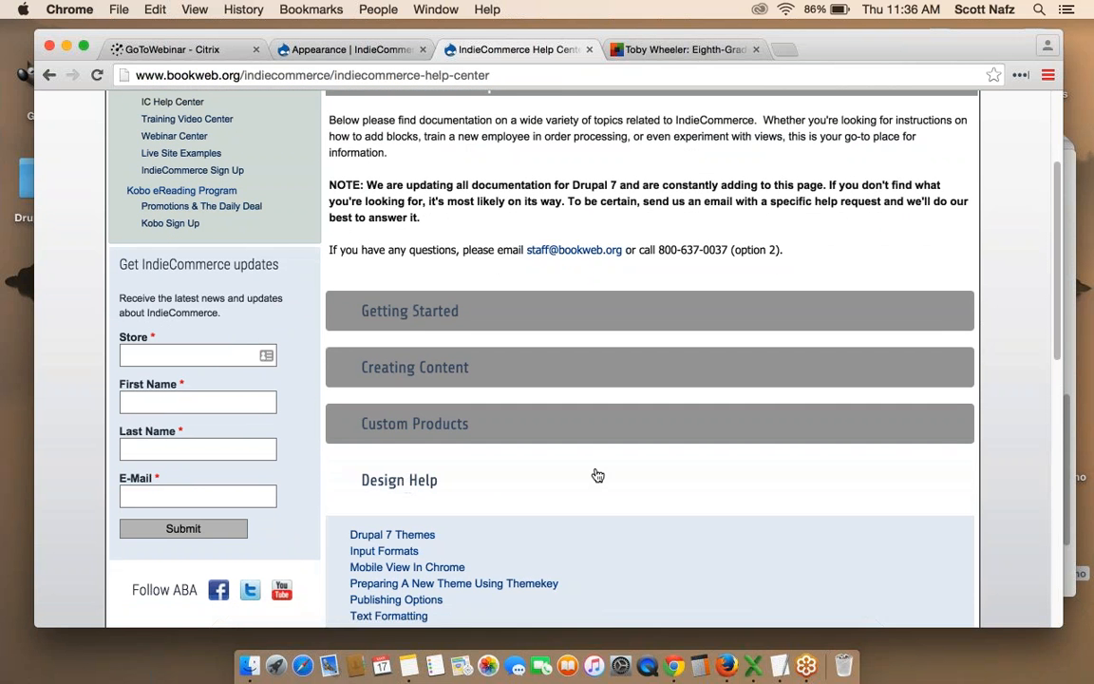
{"action": "scroll", "coordinate": [598, 475], "scroll_direction": "down", "scroll_amount": 3}
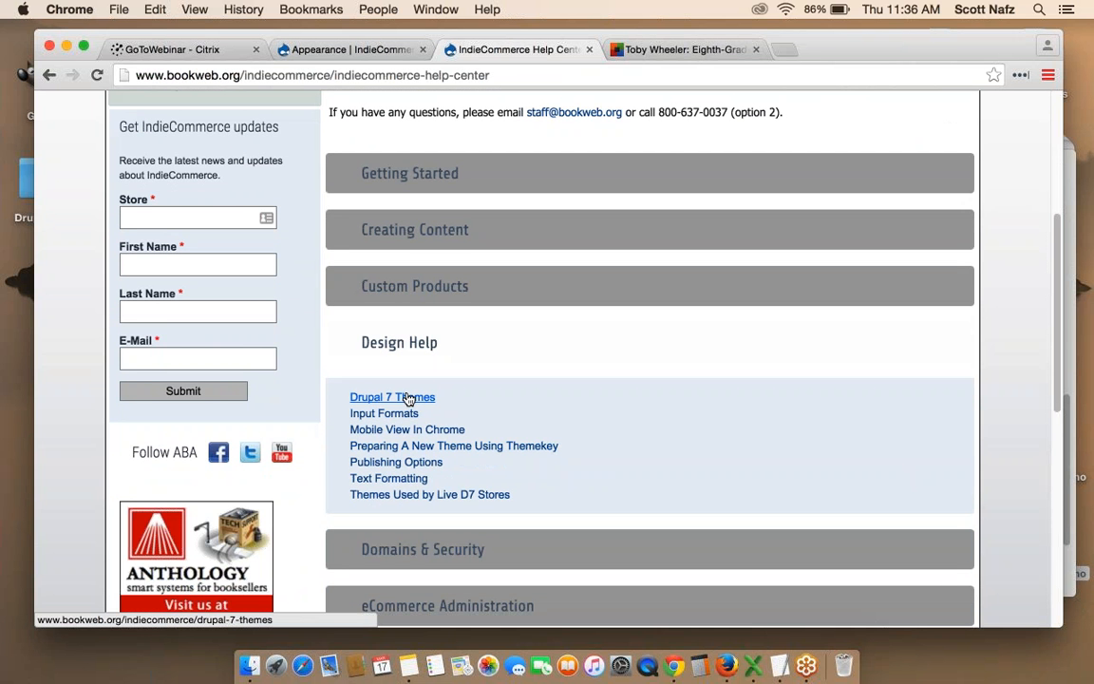
{"action": "left_click", "coordinate": [409, 399]}
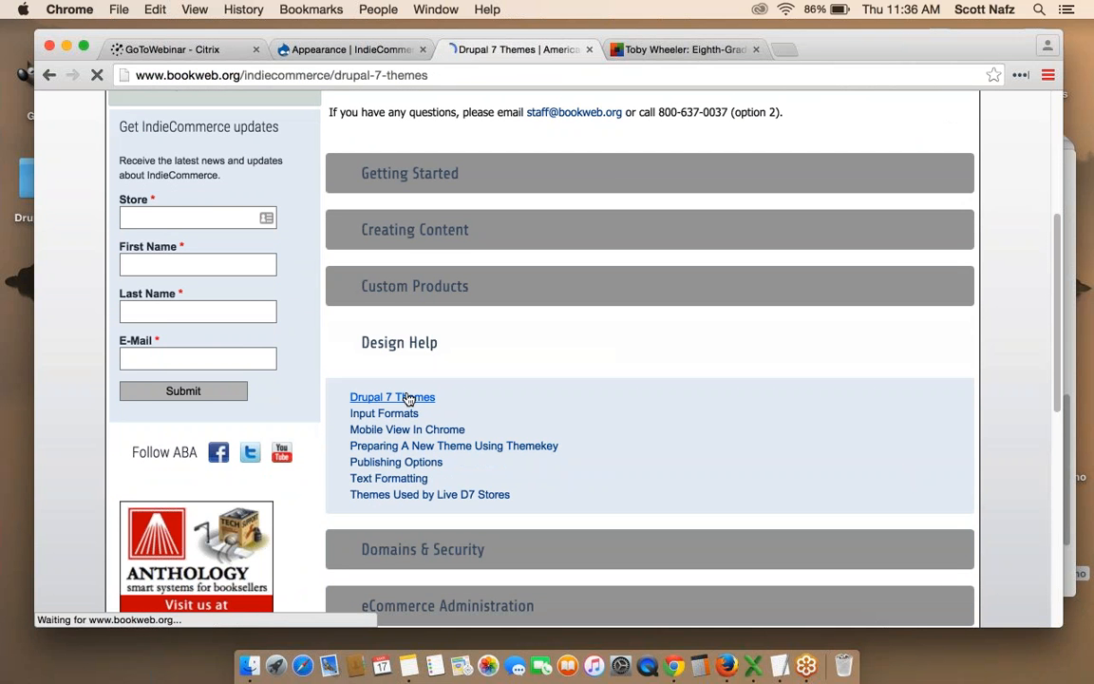
{"action": "scroll", "coordinate": [541, 361], "scroll_direction": "down", "scroll_amount": 10}
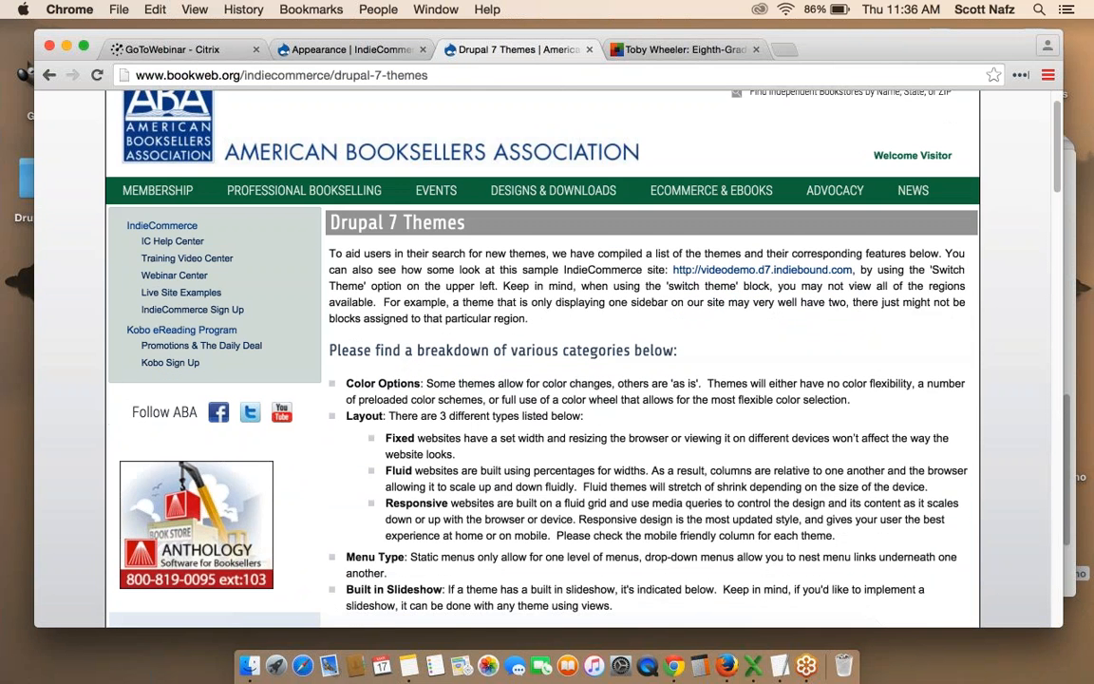
{"action": "scroll", "coordinate": [589, 328], "scroll_direction": "down", "scroll_amount": 2}
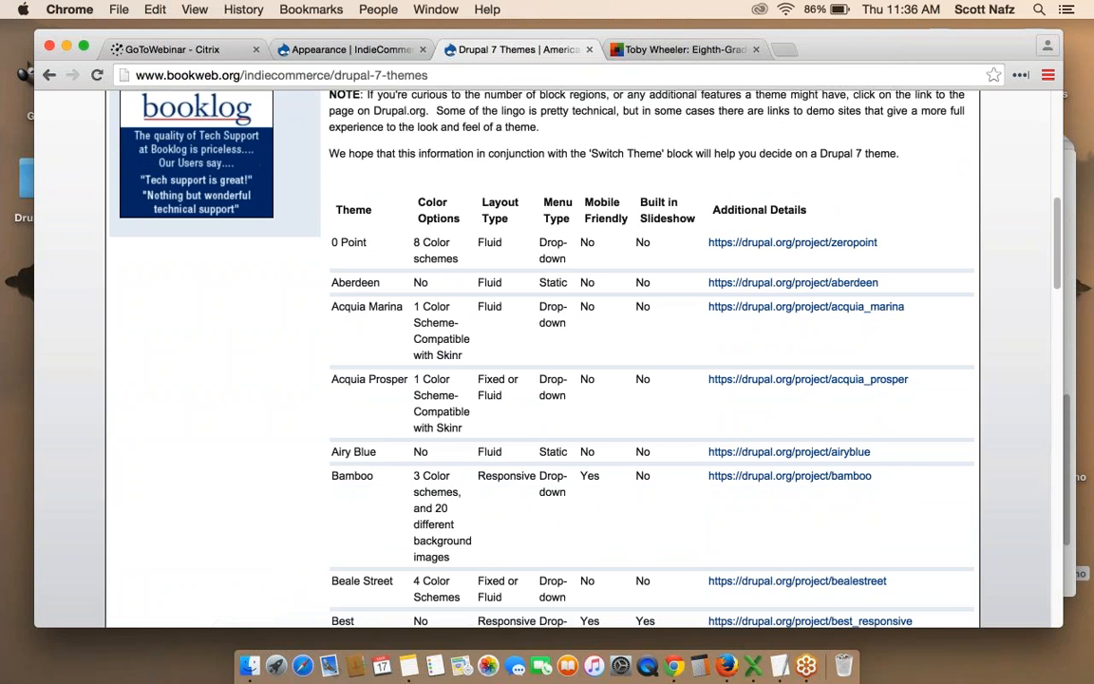
{"action": "scroll", "coordinate": [522, 427], "scroll_direction": "down", "scroll_amount": 2}
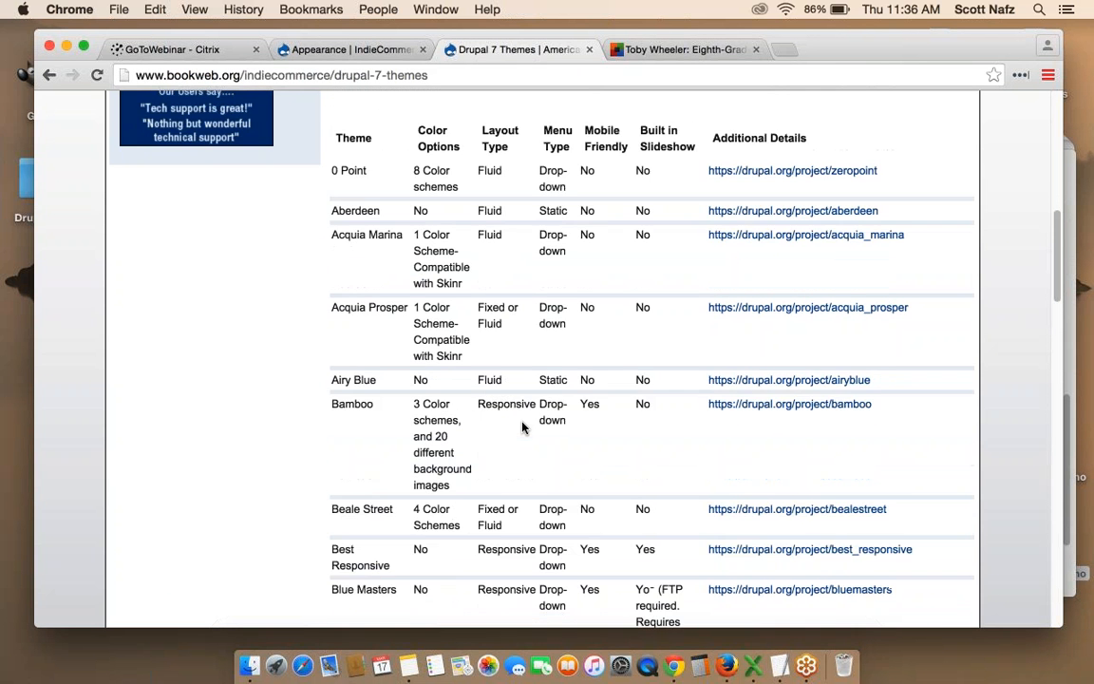
{"action": "scroll", "coordinate": [522, 428], "scroll_direction": "down", "scroll_amount": 1}
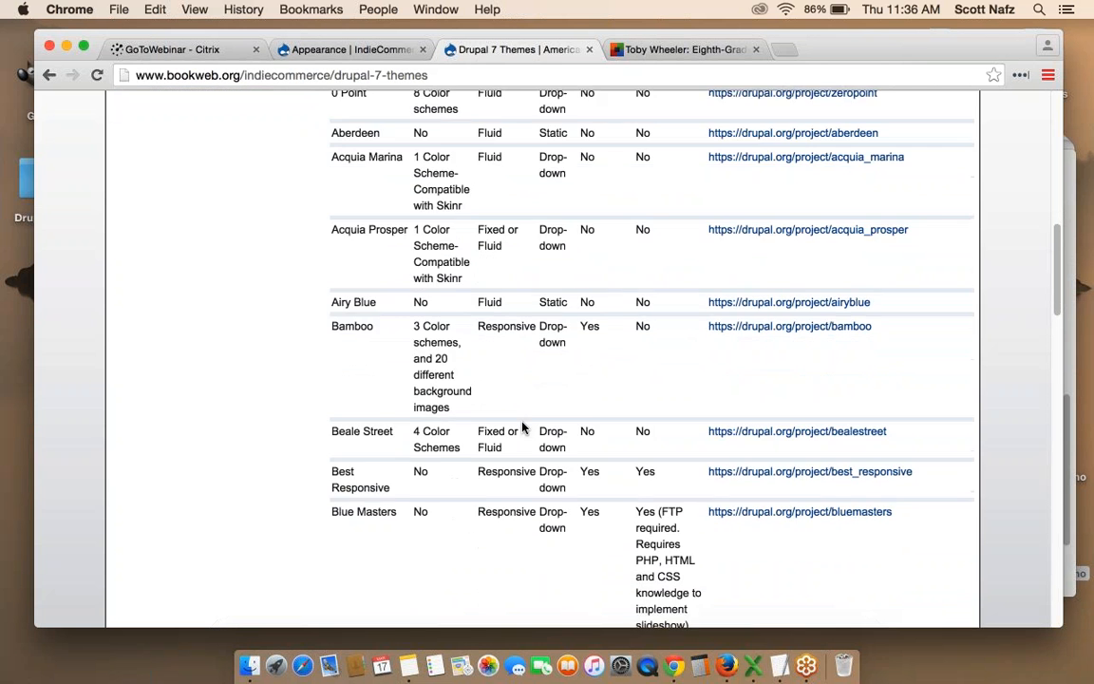
{"action": "scroll", "coordinate": [521, 428], "scroll_direction": "up", "scroll_amount": 3}
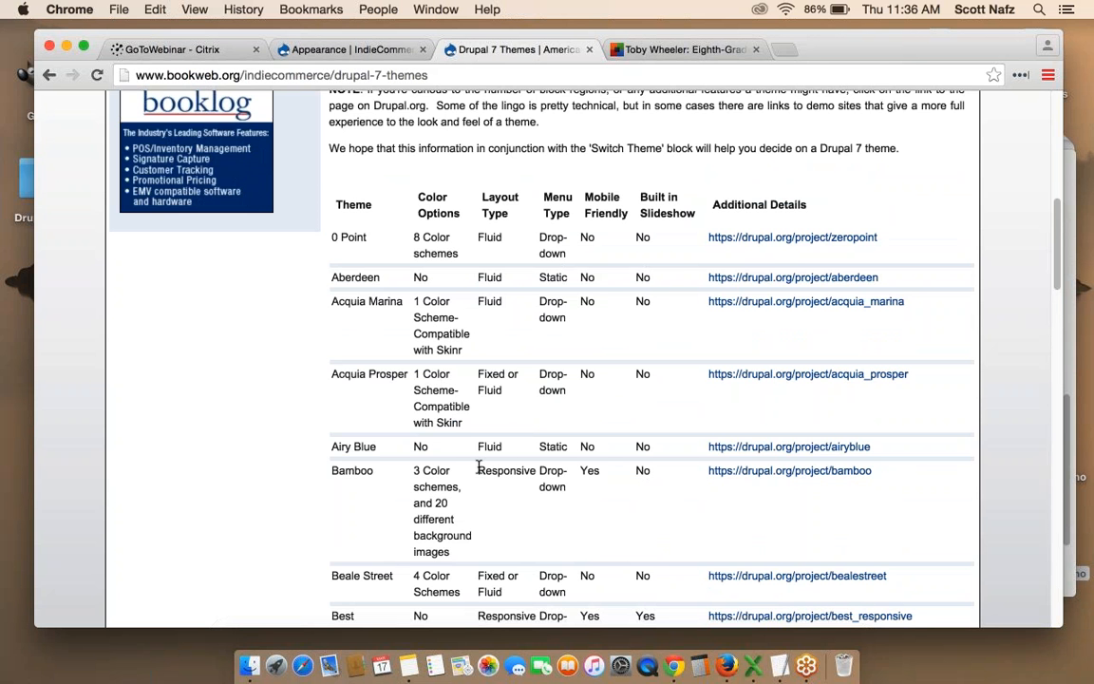
{"action": "left_click_drag", "start_coordinate": [478, 466], "coordinate": [536, 466]}
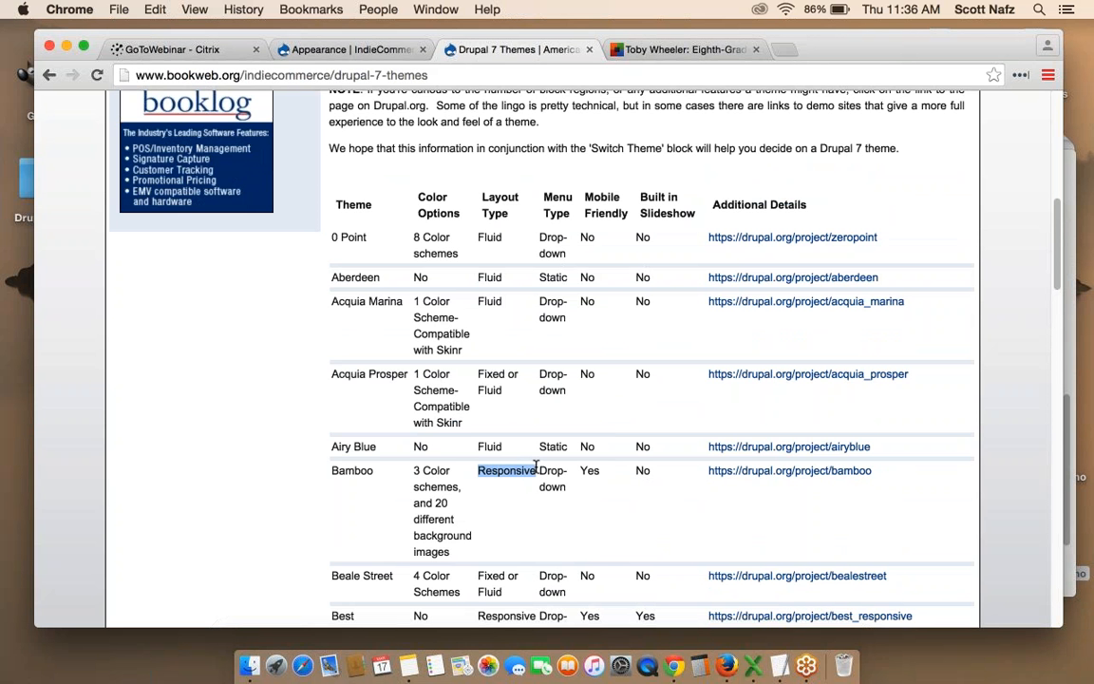
{"action": "left_click", "coordinate": [598, 510]}
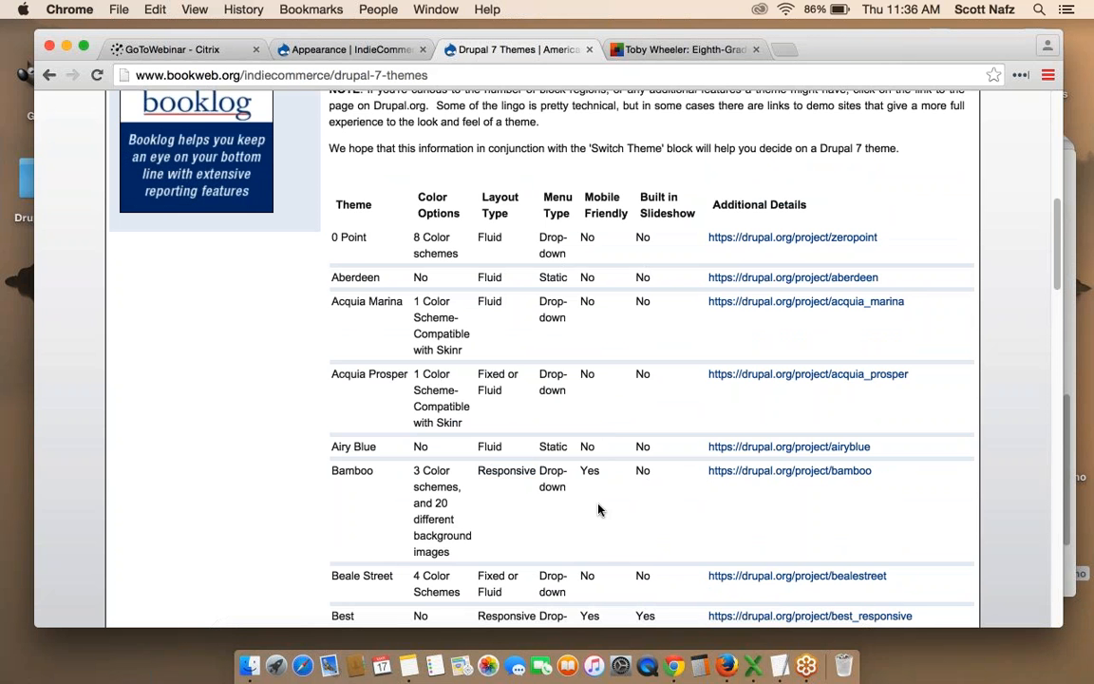
{"action": "scroll", "coordinate": [598, 508], "scroll_direction": "up", "scroll_amount": 5}
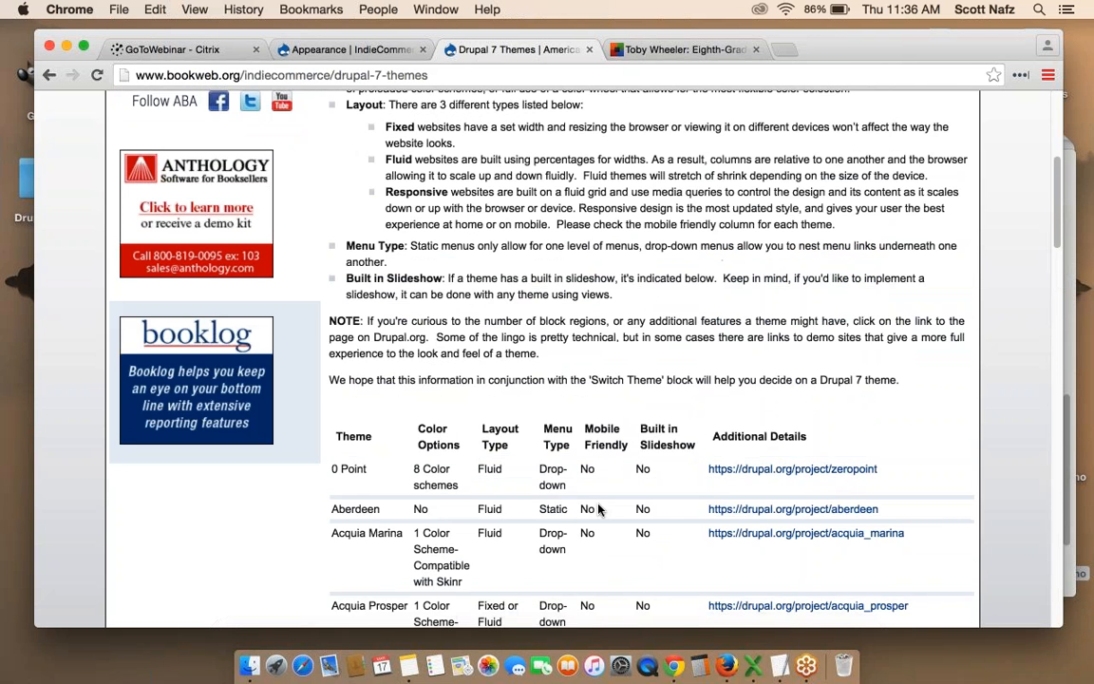
{"action": "left_click", "coordinate": [51, 77]}
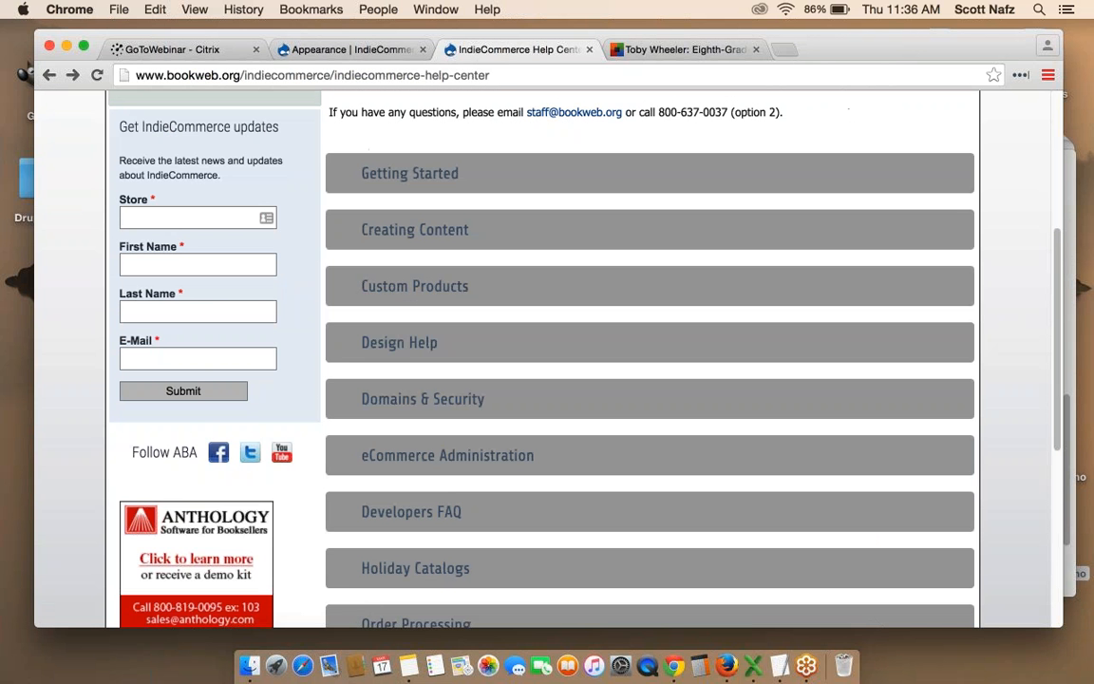
Expand Design Help and open the Themes Used by Live D7 Stores table.
{"action": "left_click", "coordinate": [430, 347]}
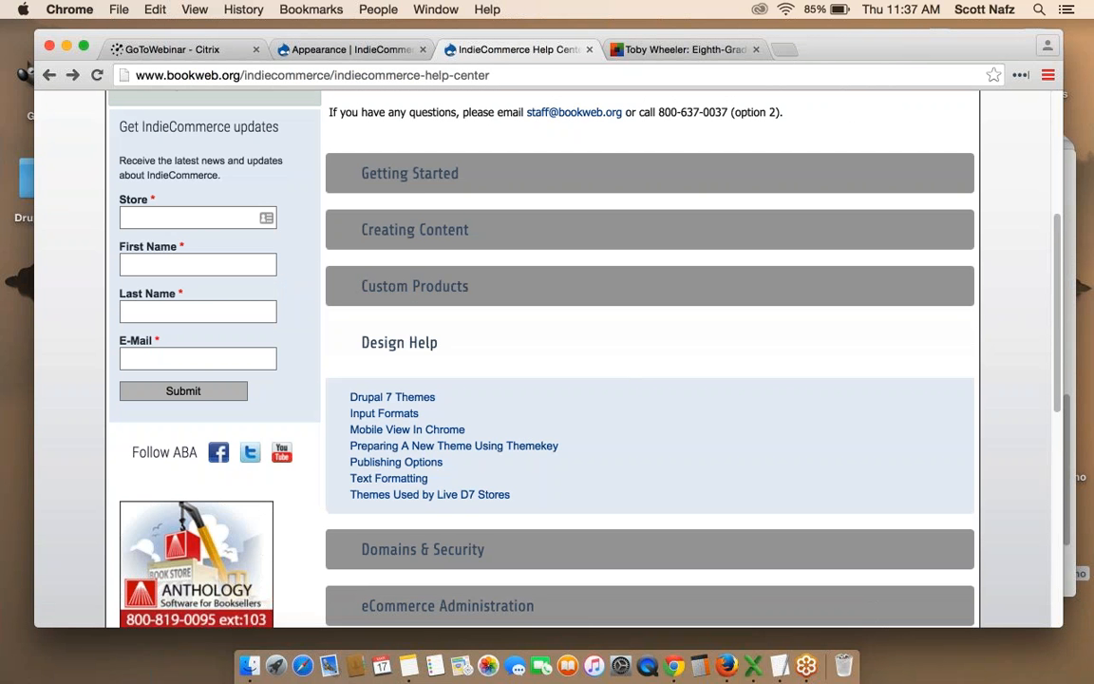
{"action": "left_click", "coordinate": [414, 495]}
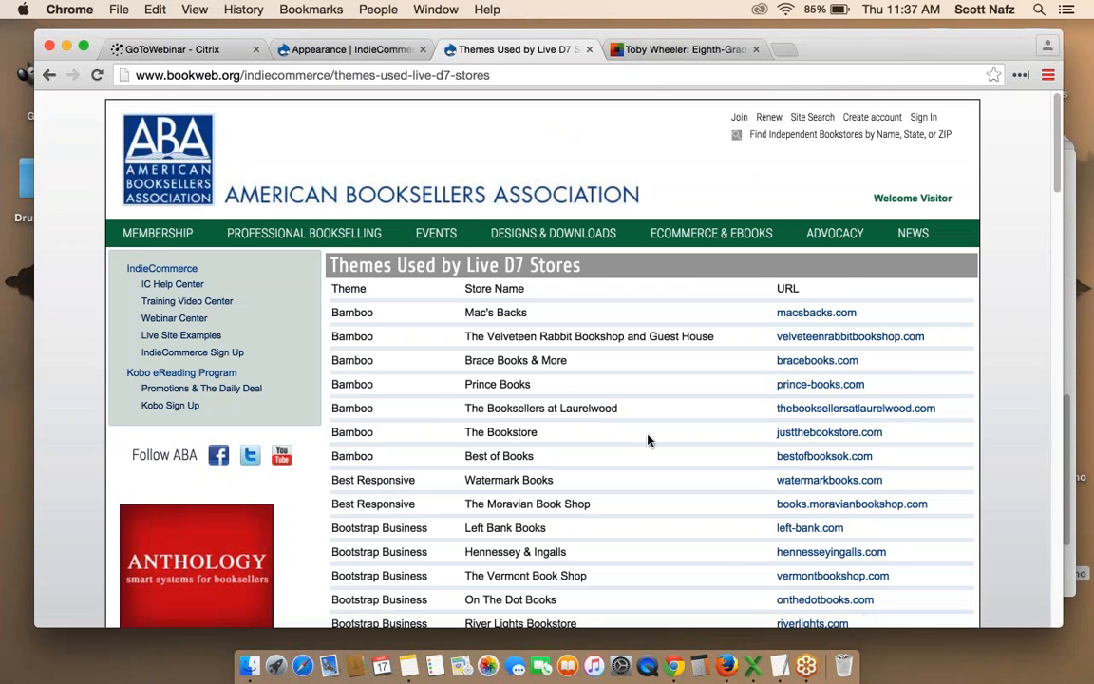
{"action": "scroll", "coordinate": [647, 440], "scroll_direction": "down", "scroll_amount": 3}
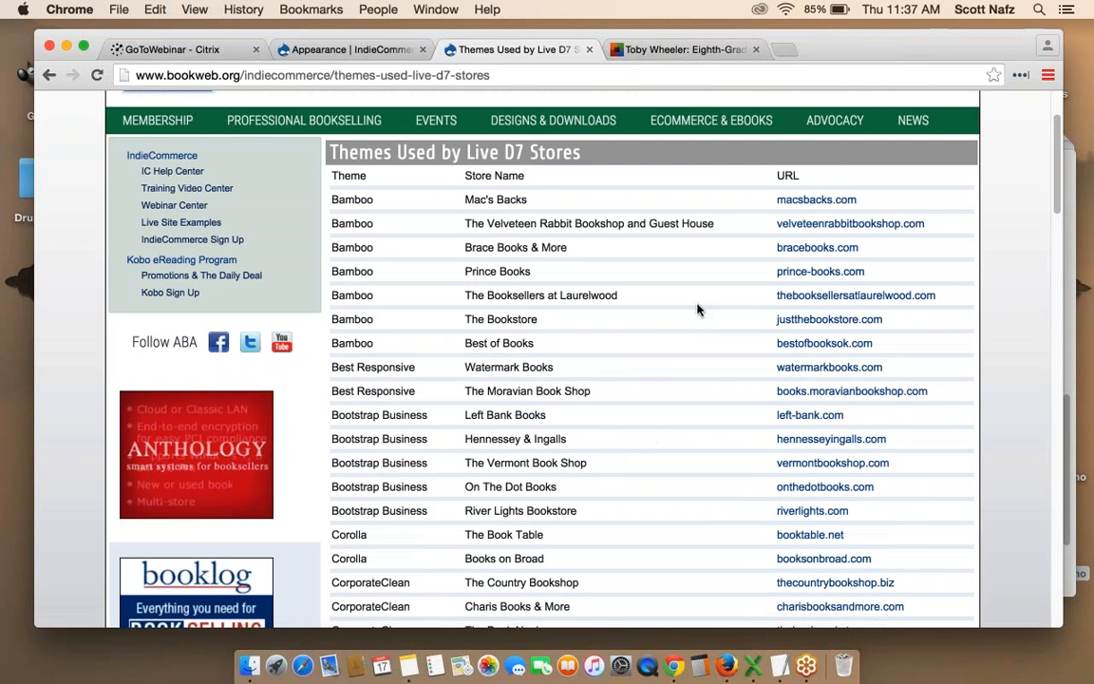
{"action": "scroll", "coordinate": [697, 309], "scroll_direction": "down", "scroll_amount": 2}
{"action": "scroll", "coordinate": [697, 310], "scroll_direction": "down", "scroll_amount": 10}
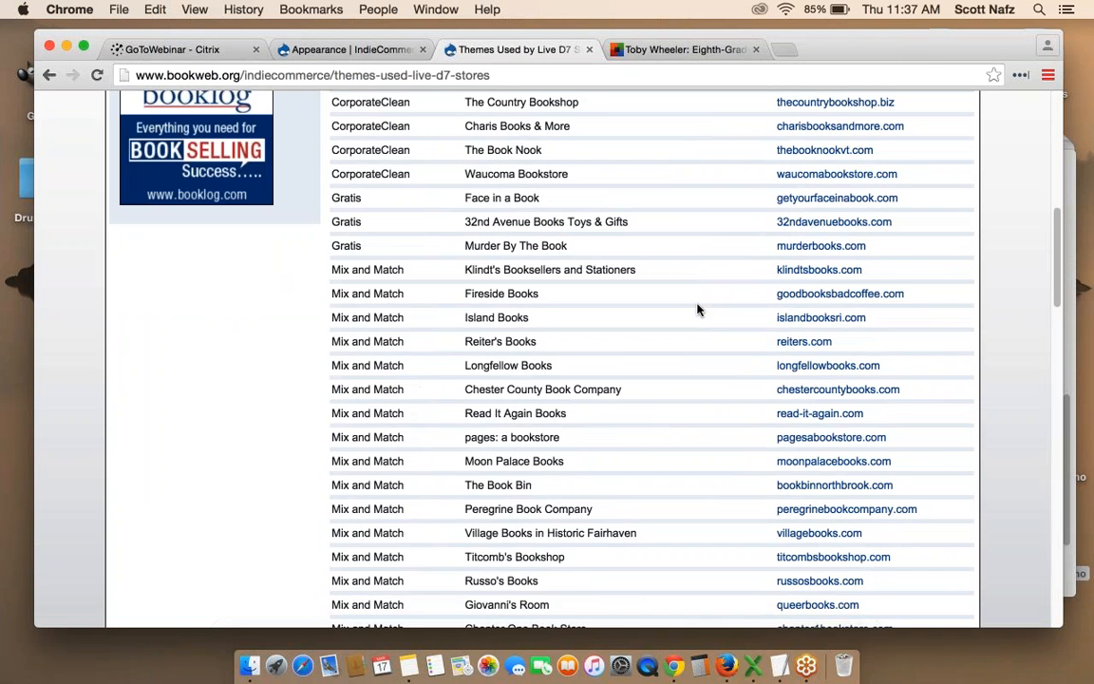
{"action": "scroll", "coordinate": [404, 330], "scroll_direction": "down", "scroll_amount": 5}
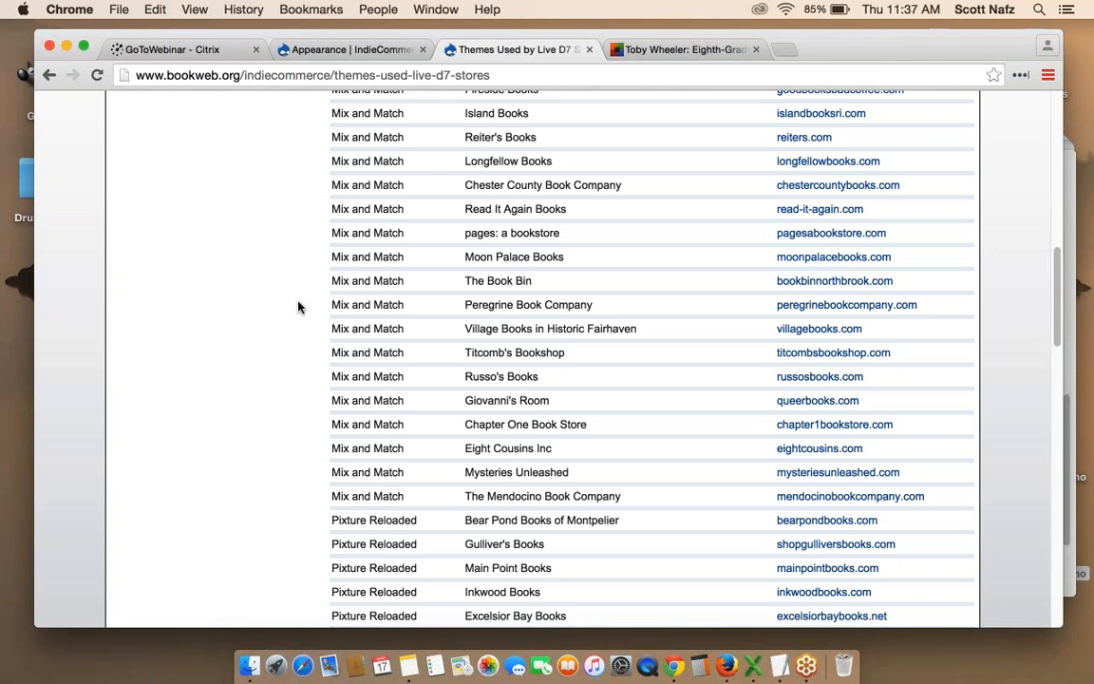
Scroll back up and return to the Responsive Bartik settings tab.
{"action": "scroll", "coordinate": [298, 307], "scroll_direction": "up", "scroll_amount": 5}
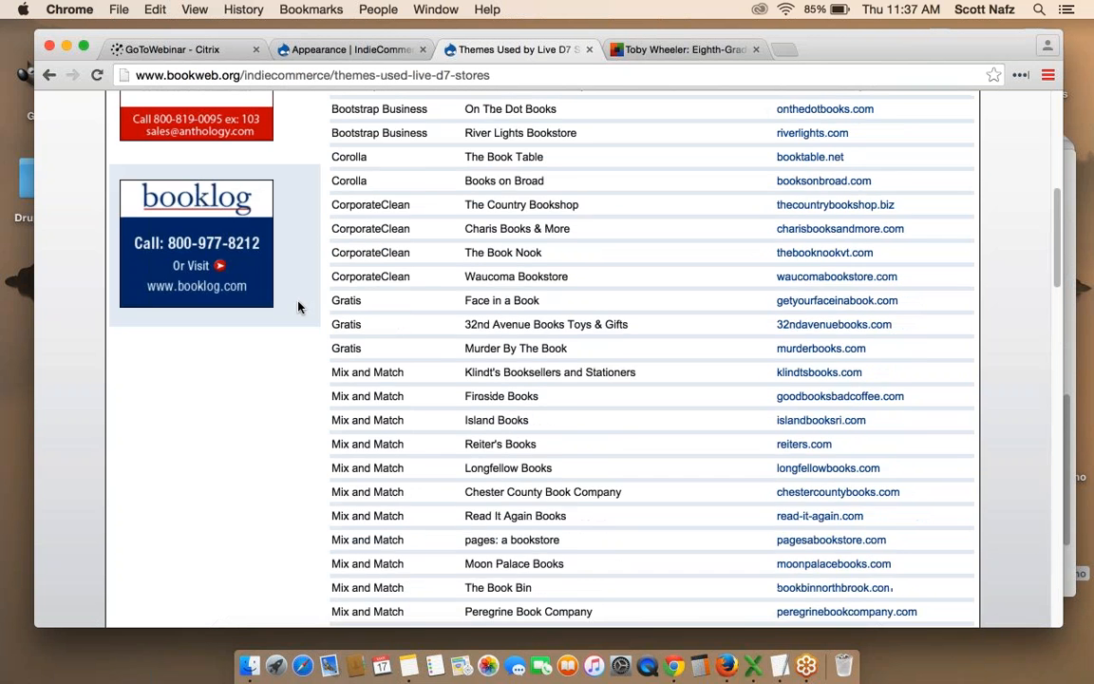
{"action": "scroll", "coordinate": [299, 307], "scroll_direction": "up", "scroll_amount": 1}
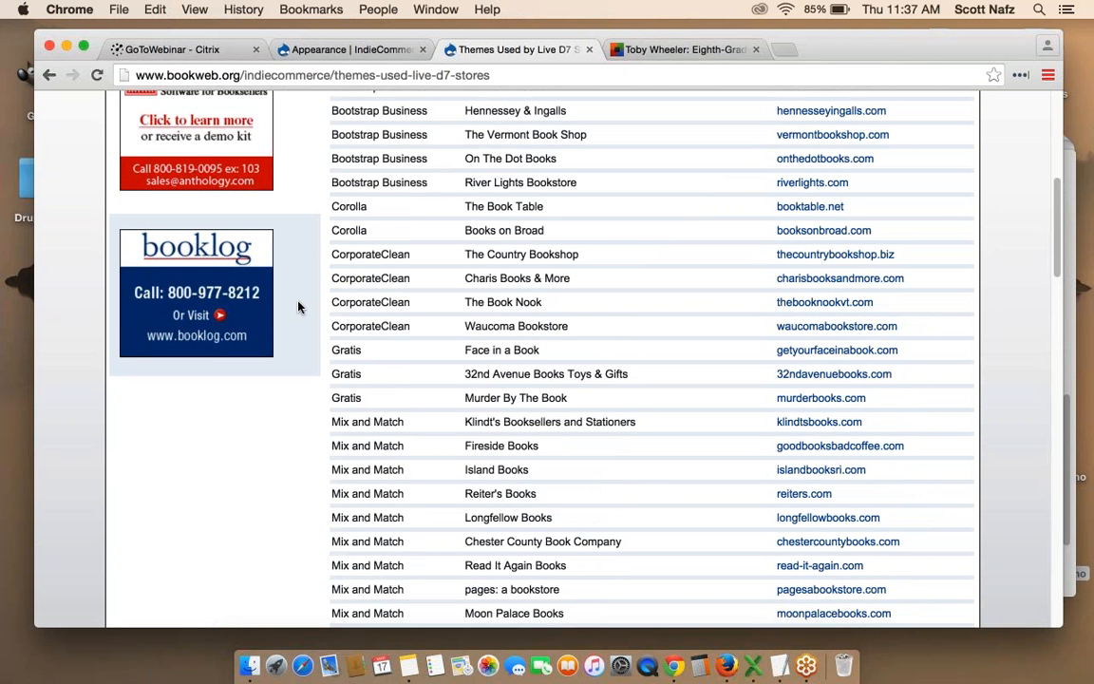
{"action": "scroll", "coordinate": [299, 307], "scroll_direction": "up", "scroll_amount": 10}
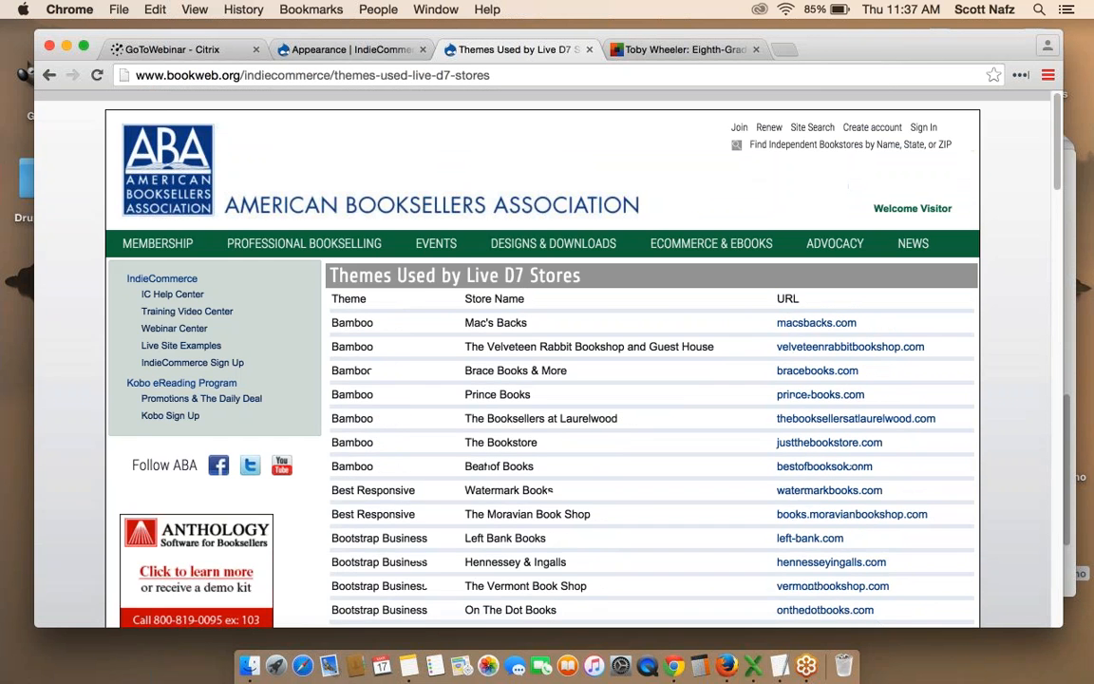
{"action": "left_click", "coordinate": [312, 46]}
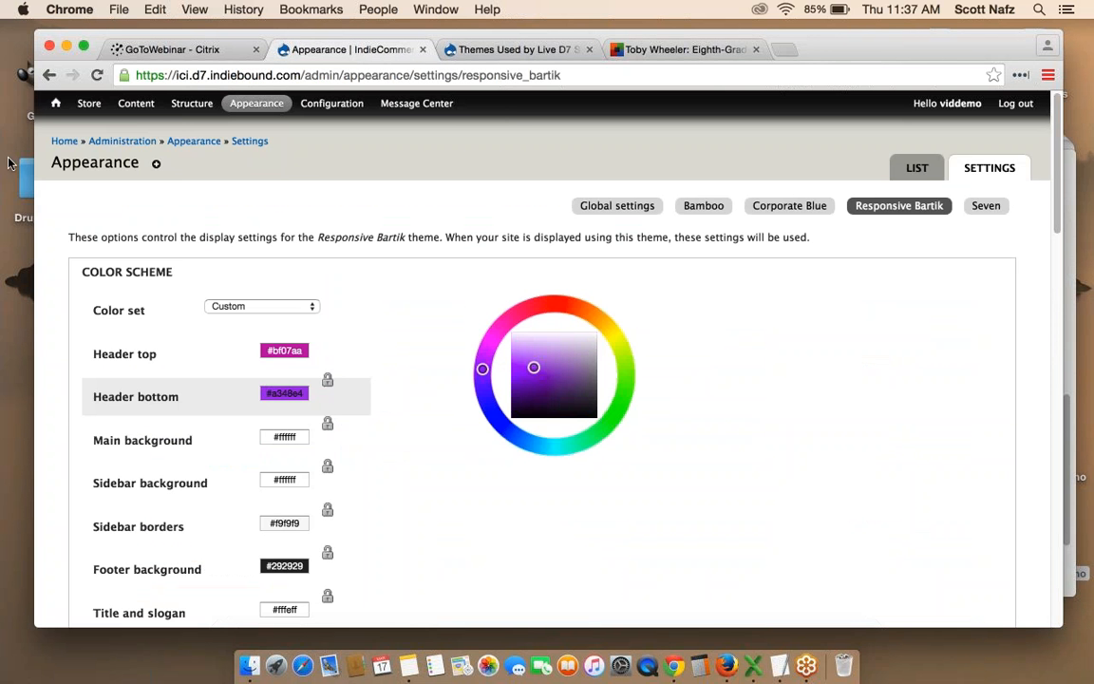
Visit the front page and My Account, then open Structure > Menus.
{"action": "left_click", "coordinate": [56, 104]}
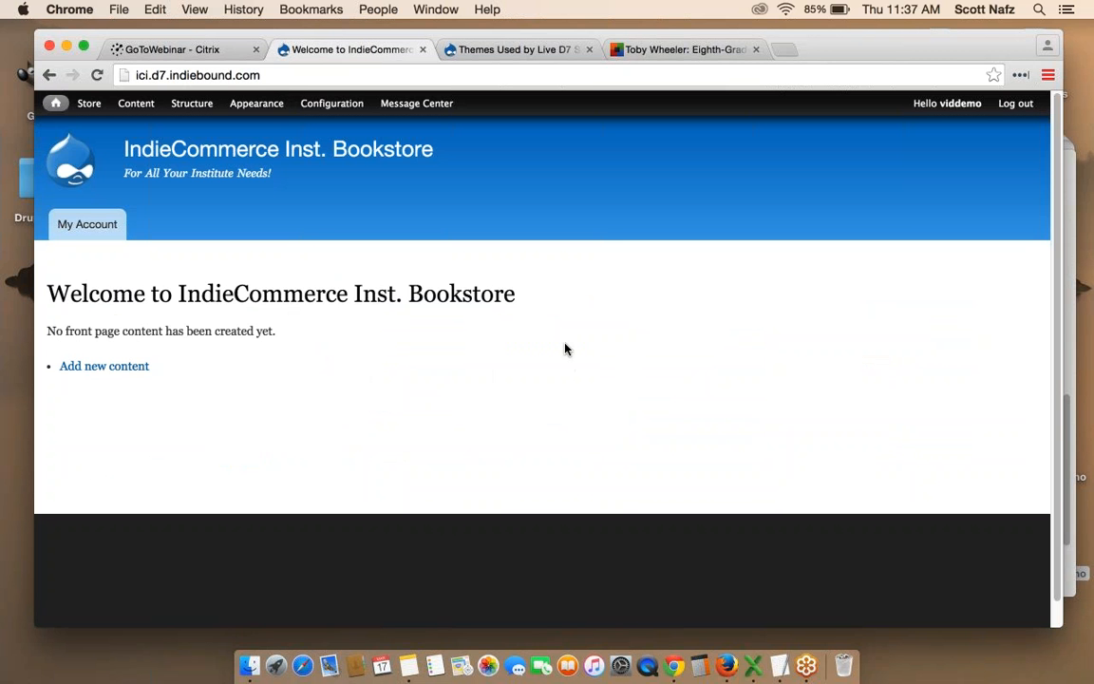
{"action": "left_click", "coordinate": [80, 228]}
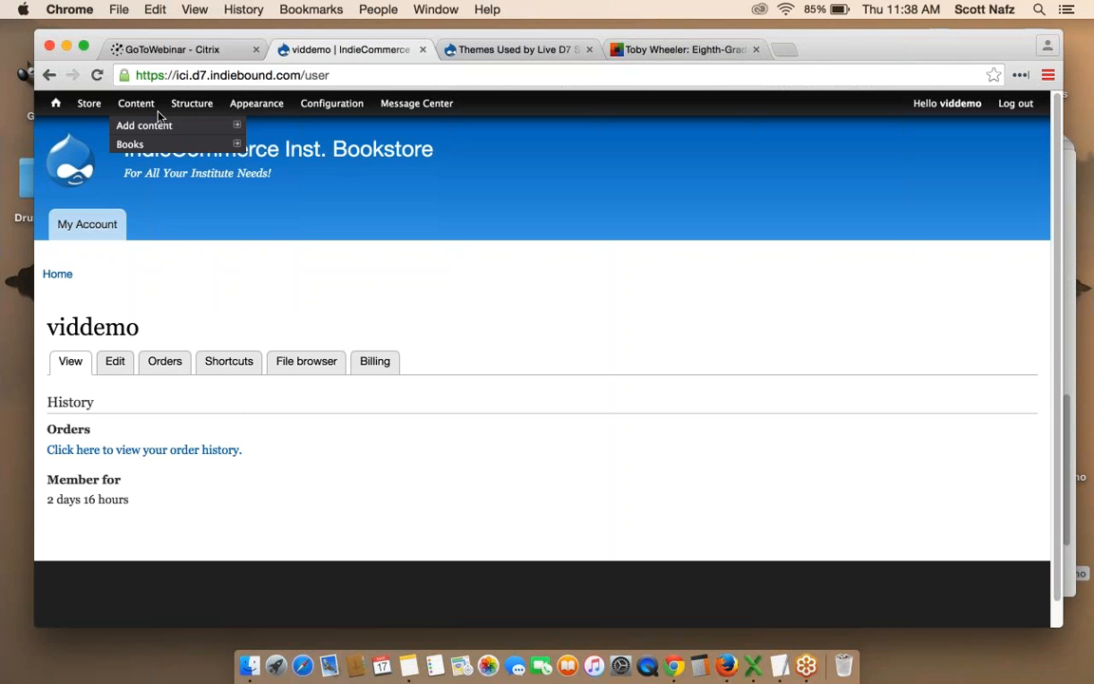
{"action": "mouse_move", "coordinate": [193, 107]}
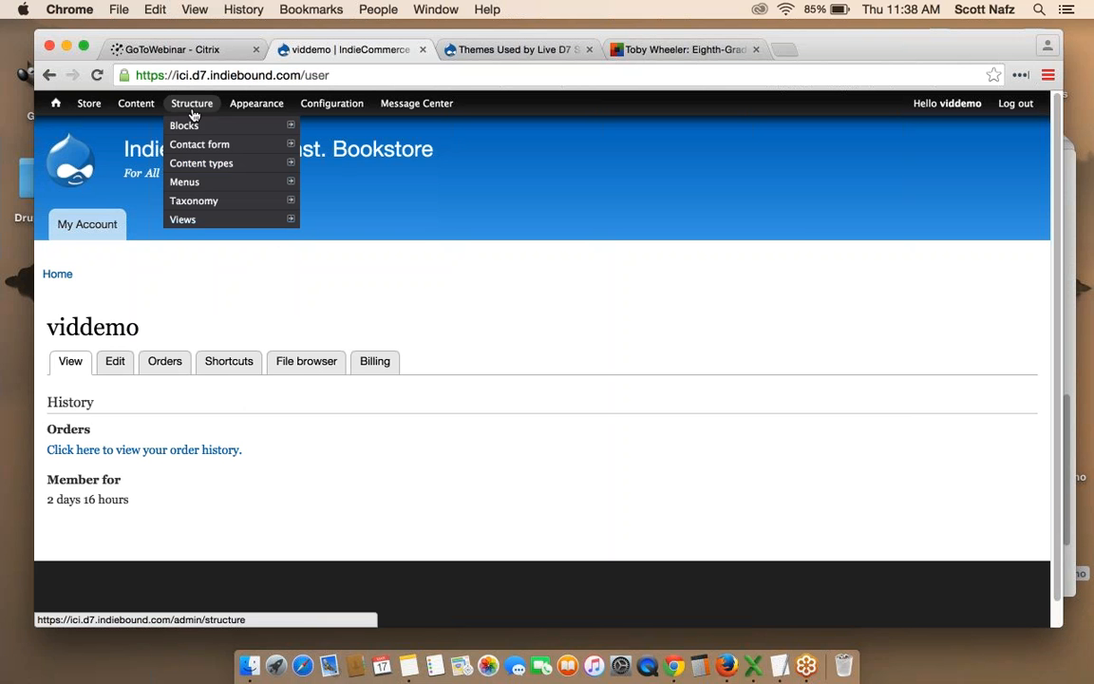
{"action": "left_click", "coordinate": [199, 186]}
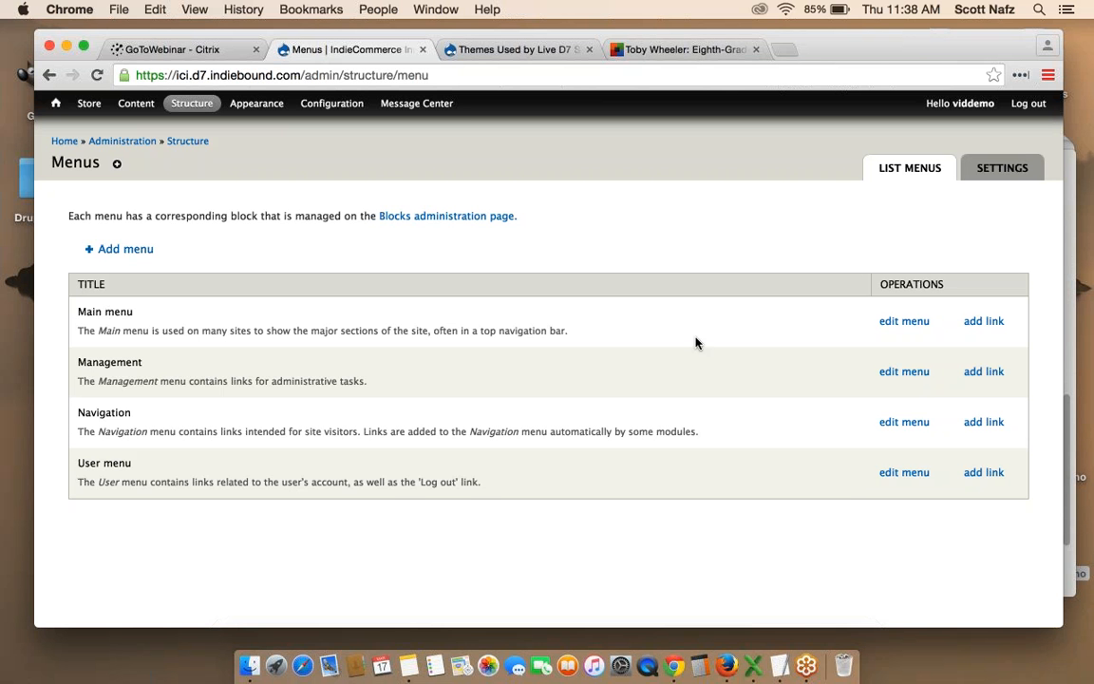
Enable the Resources link in the Main menu, save, and view the front page.
{"action": "left_click", "coordinate": [904, 321]}
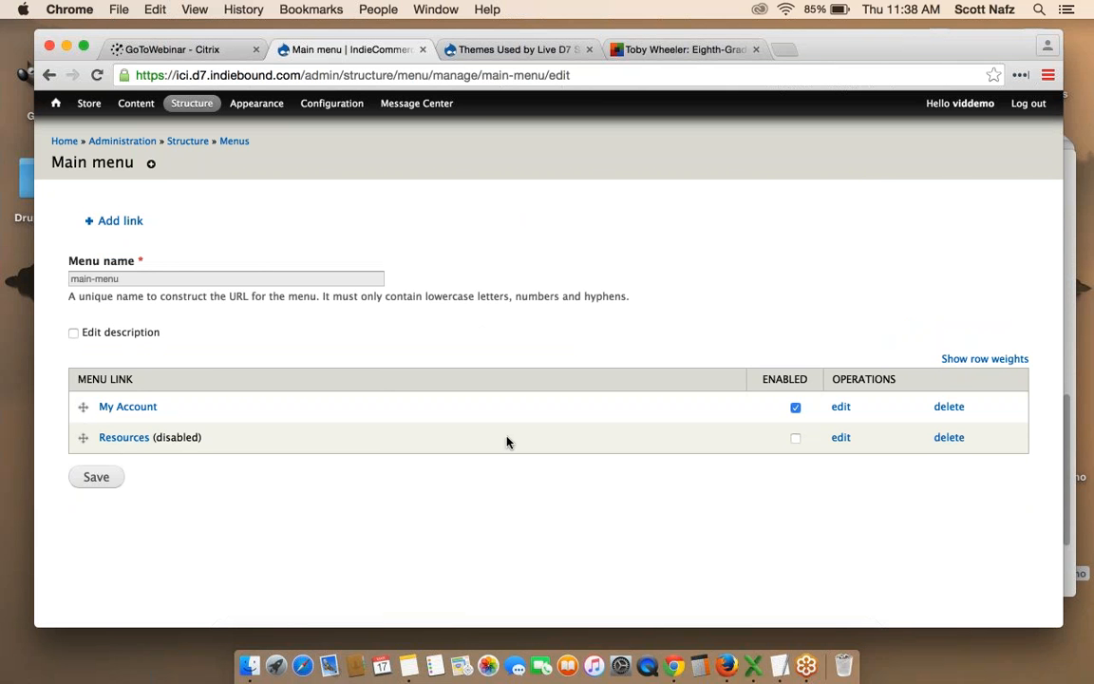
{"action": "left_click", "coordinate": [796, 438]}
{"action": "left_click", "coordinate": [96, 477]}
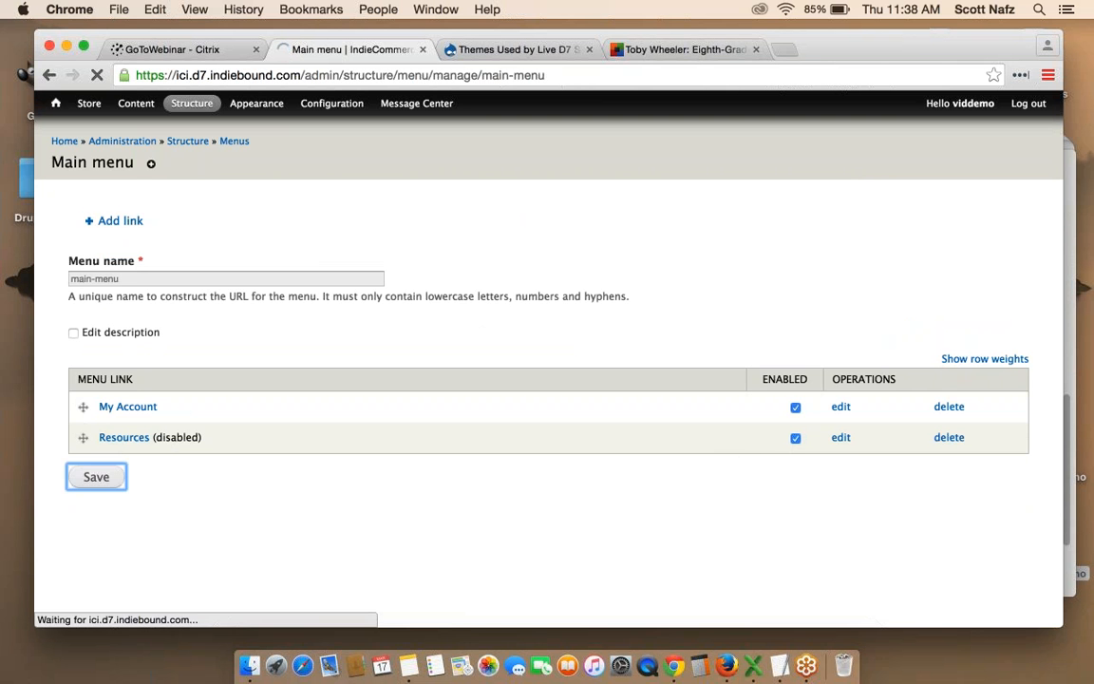
{"action": "left_click", "coordinate": [57, 107]}
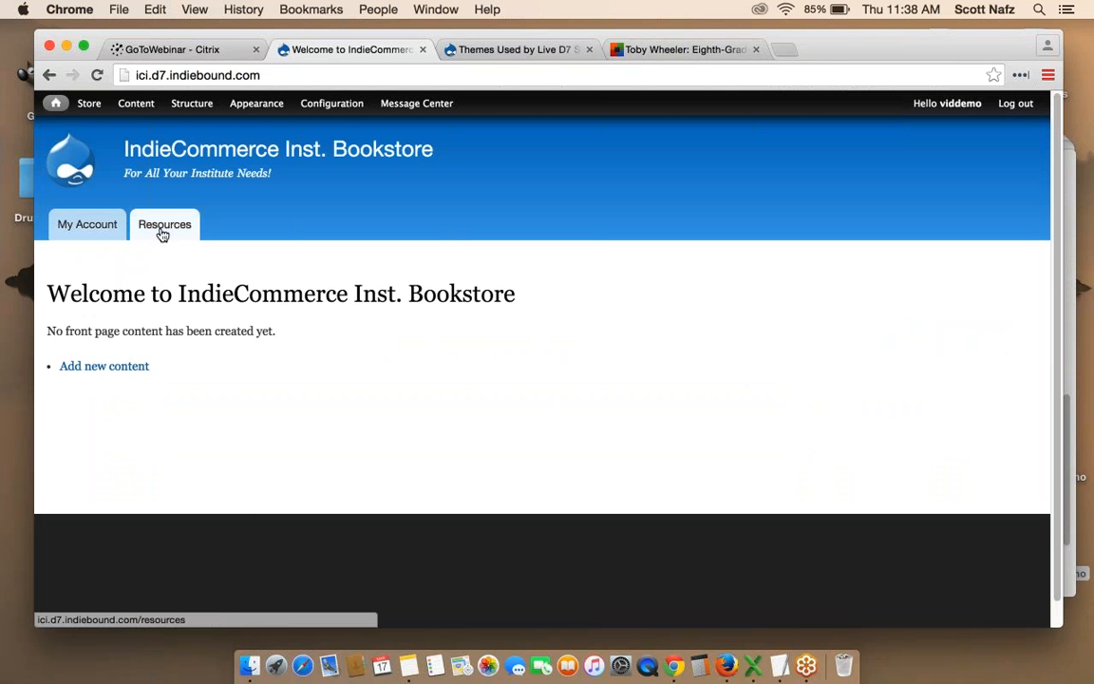
Browse the new Resources documentation page, then go to Structure > Menus.
{"action": "left_click", "coordinate": [163, 227]}
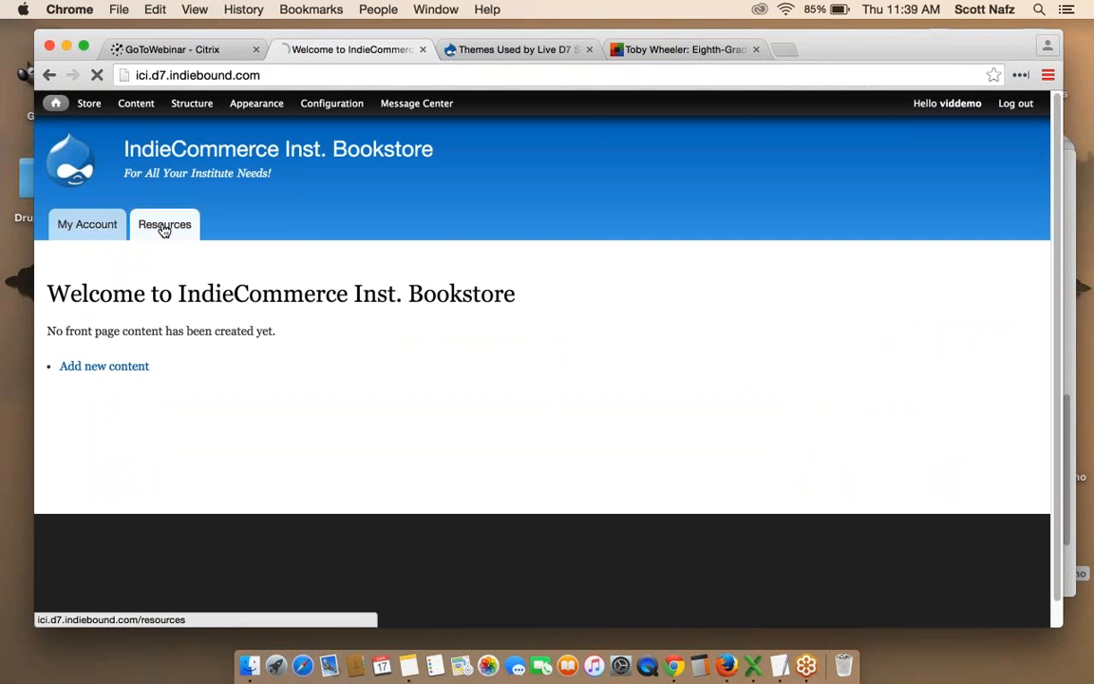
{"action": "scroll", "coordinate": [585, 311], "scroll_direction": "down", "scroll_amount": 1}
{"action": "scroll", "coordinate": [585, 312], "scroll_direction": "down", "scroll_amount": 2}
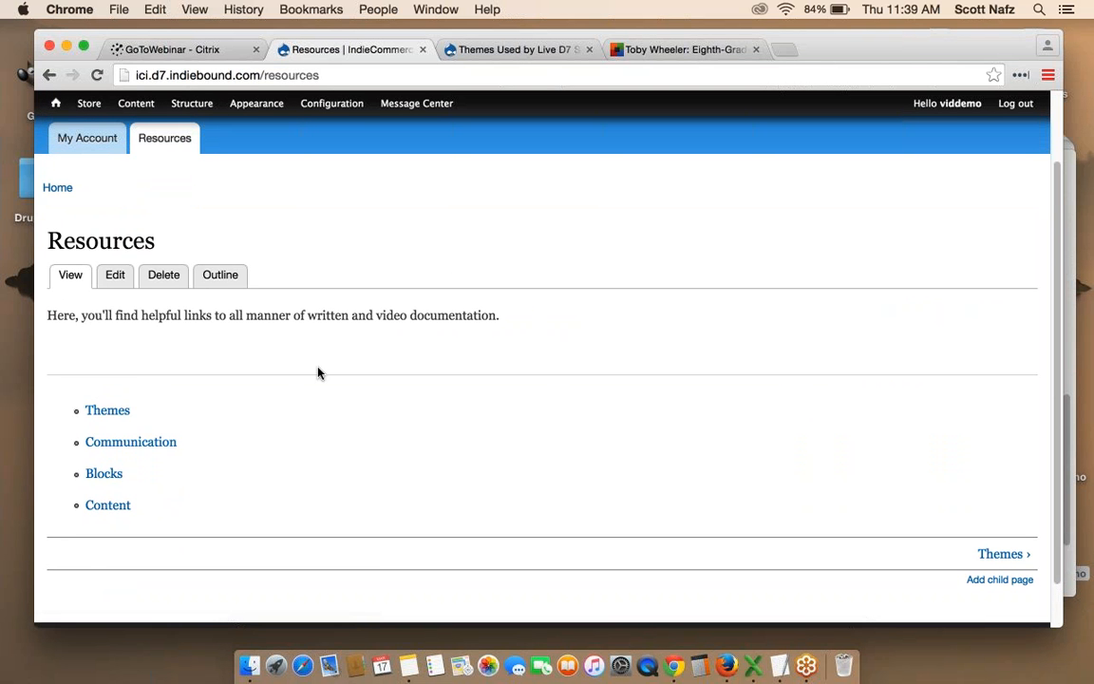
{"action": "scroll", "coordinate": [317, 371], "scroll_direction": "up", "scroll_amount": 3}
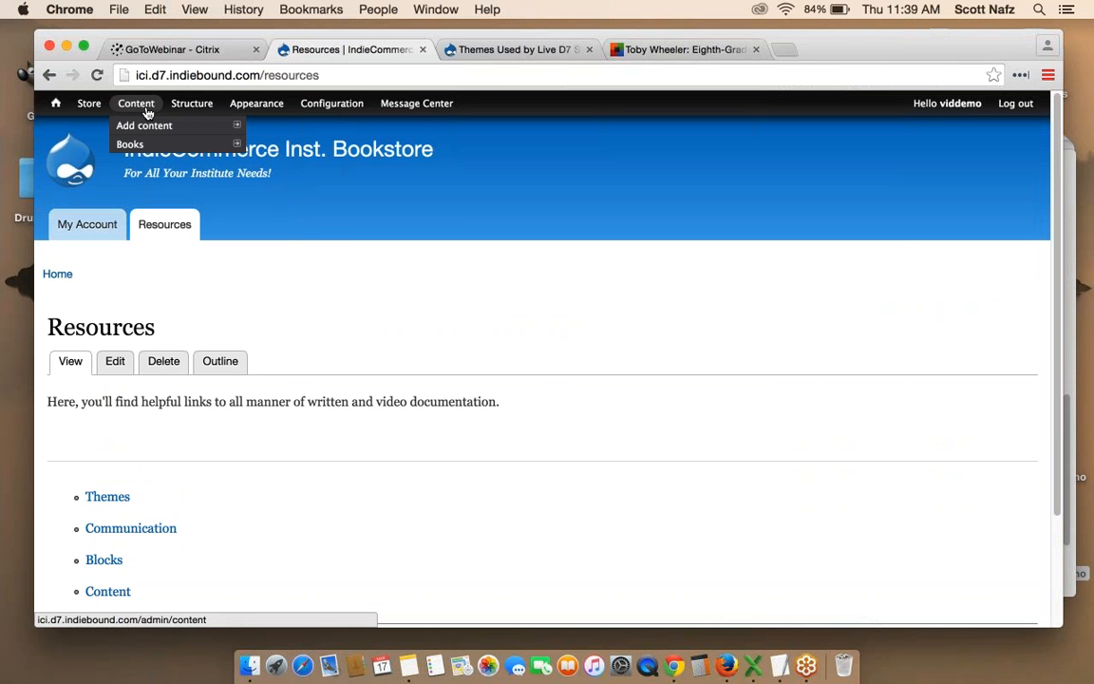
{"action": "mouse_move", "coordinate": [187, 110]}
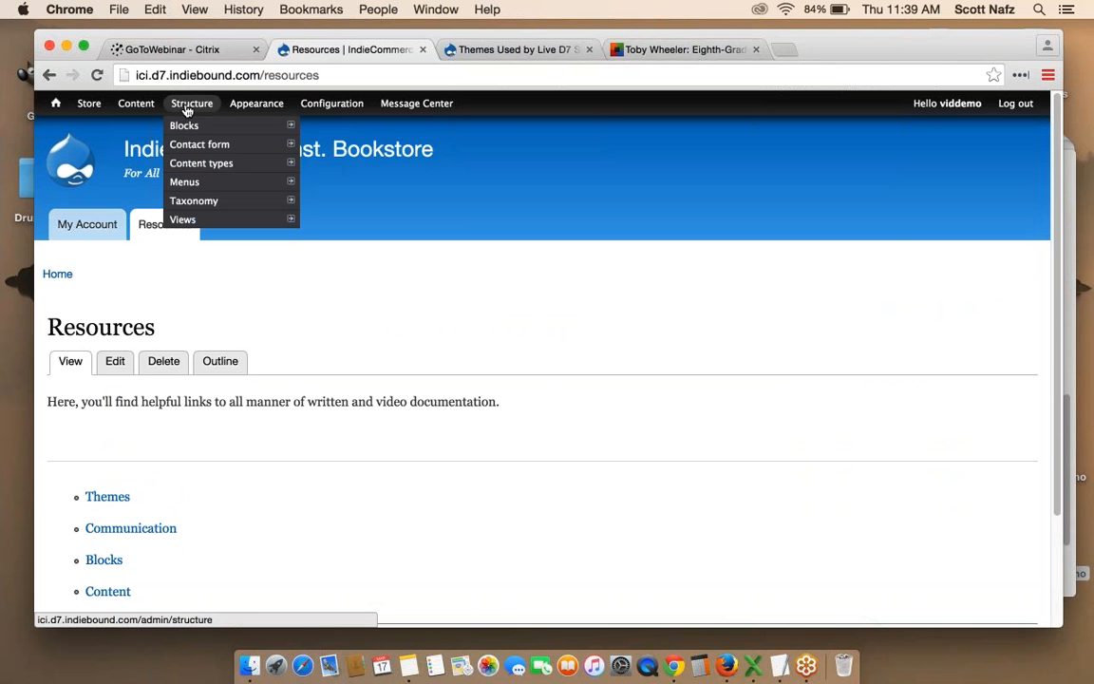
{"action": "left_click", "coordinate": [197, 184]}
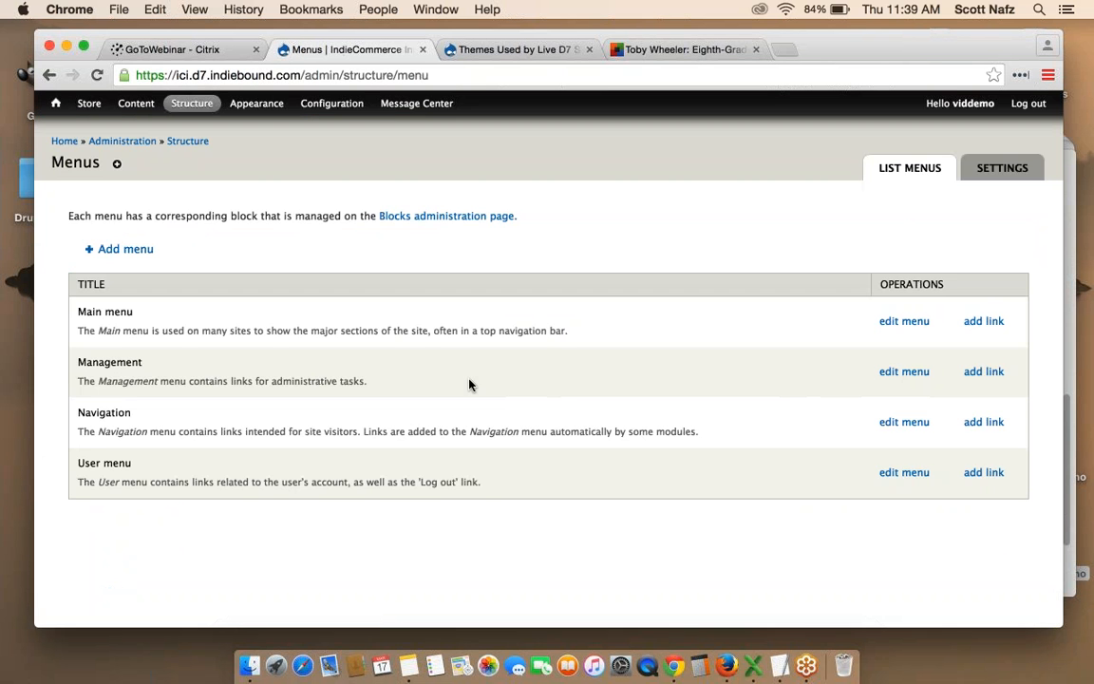
Open the Main menu's link list and start a new, blank menu link.
{"action": "left_click", "coordinate": [892, 324]}
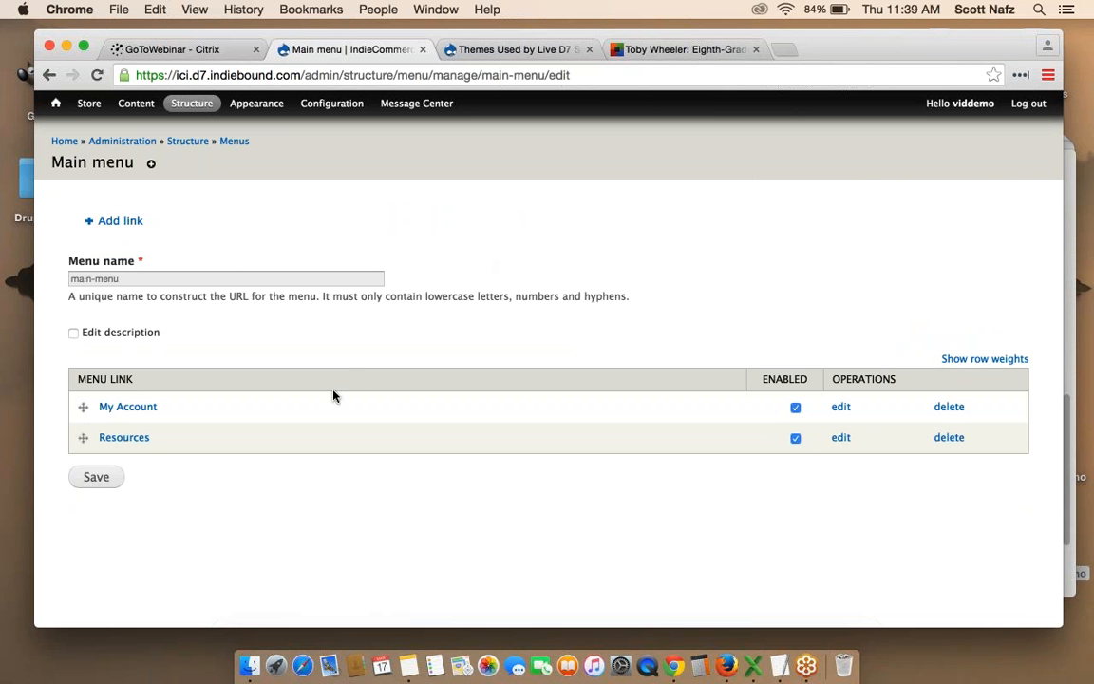
{"action": "left_click", "coordinate": [118, 221]}
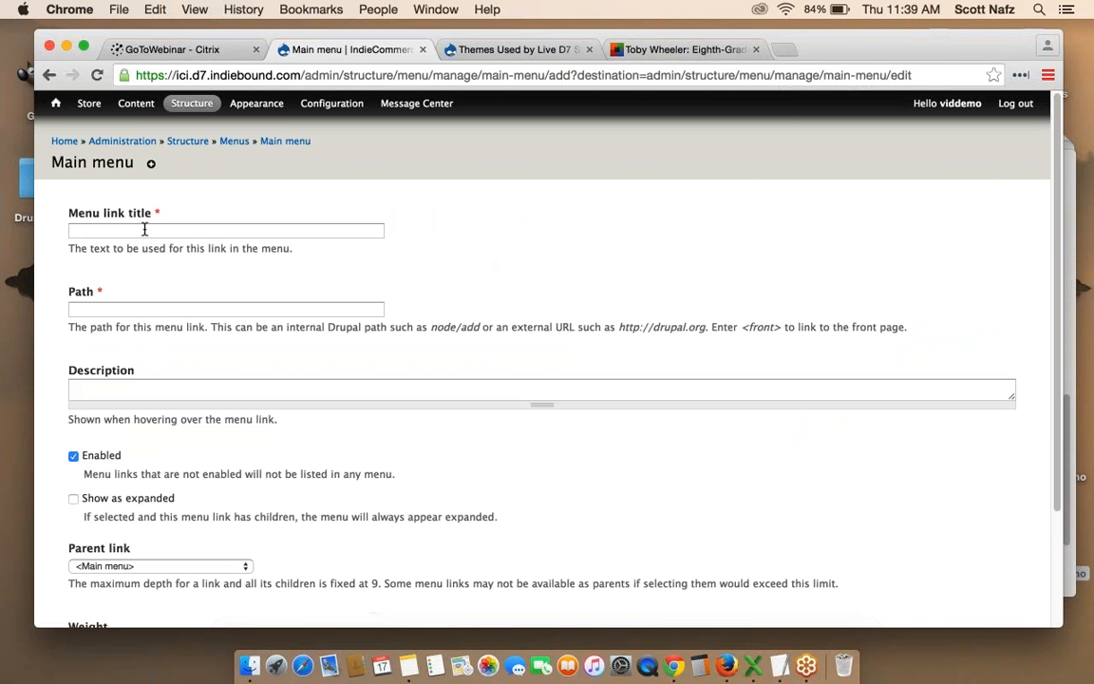
Save a 'Log Out' Main menu link with path user/logout, then return to the storefront.
{"action": "left_click", "coordinate": [144, 229]}
{"action": "type", "text": "Log Out"}
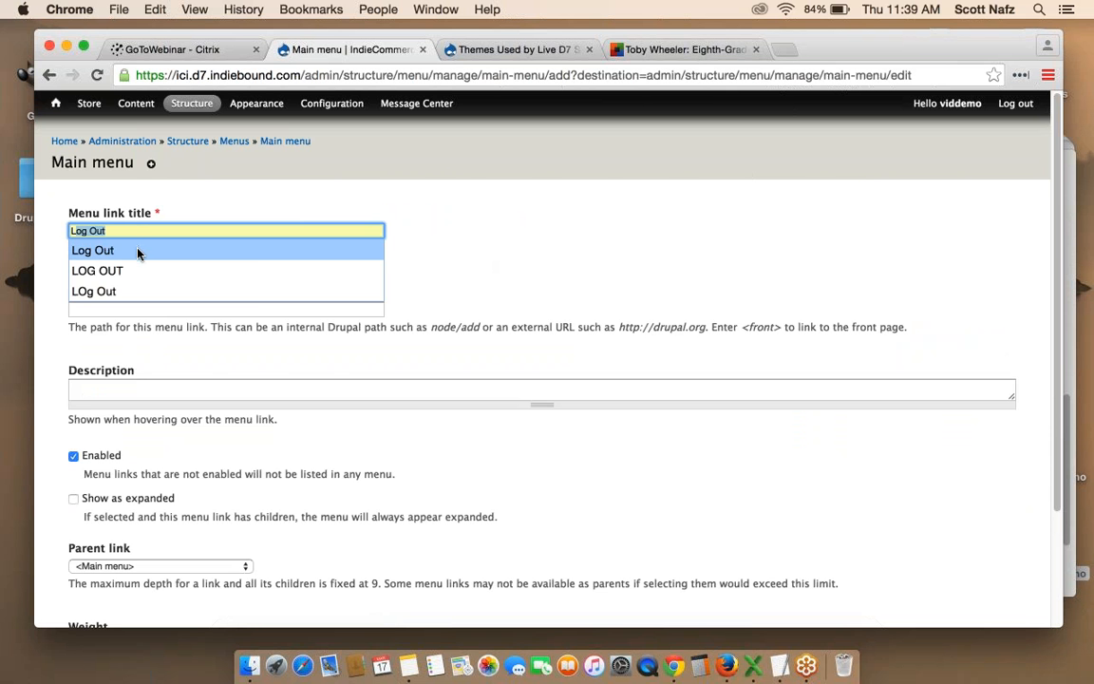
{"action": "left_click", "coordinate": [138, 251]}
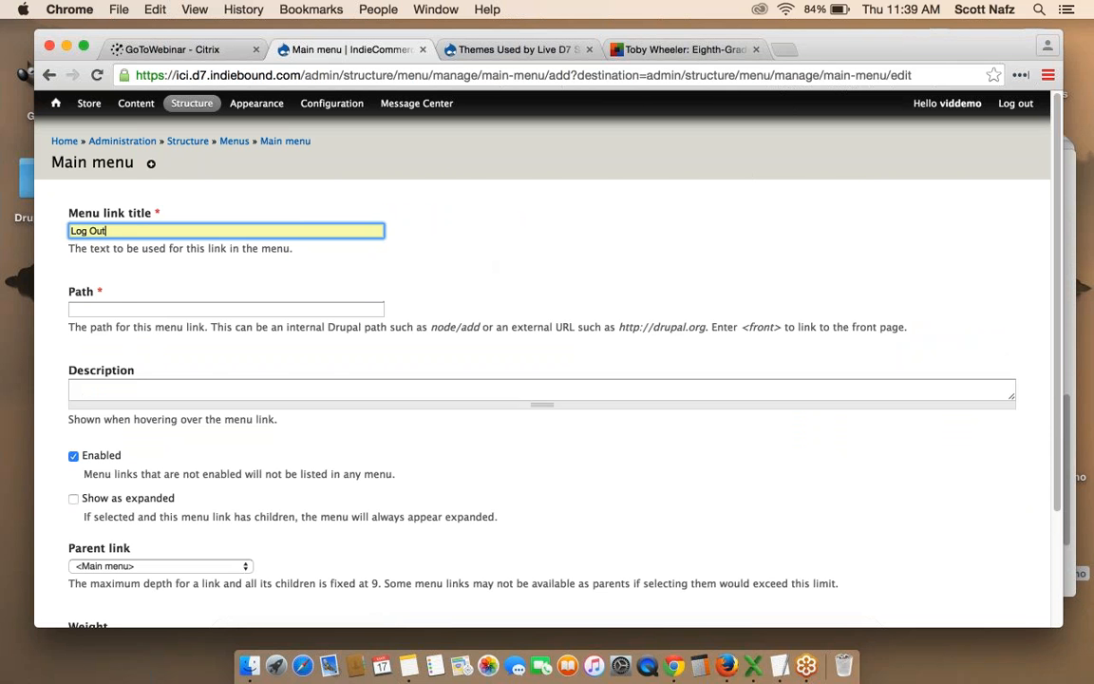
{"action": "left_click", "coordinate": [127, 304]}
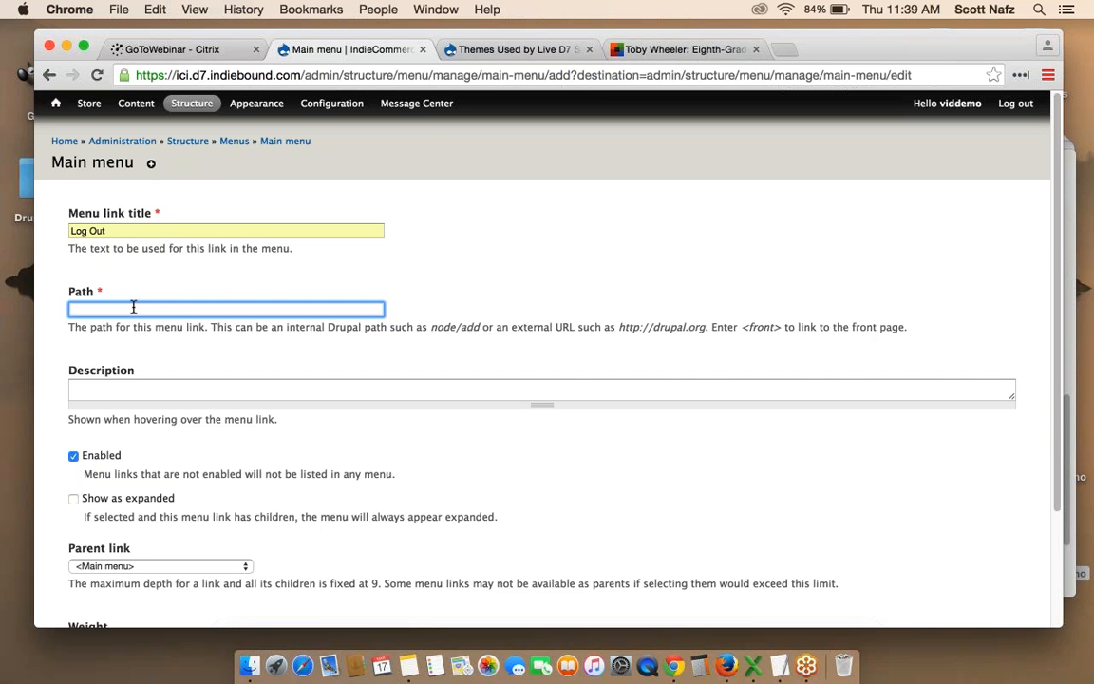
{"action": "type", "text": "u"}
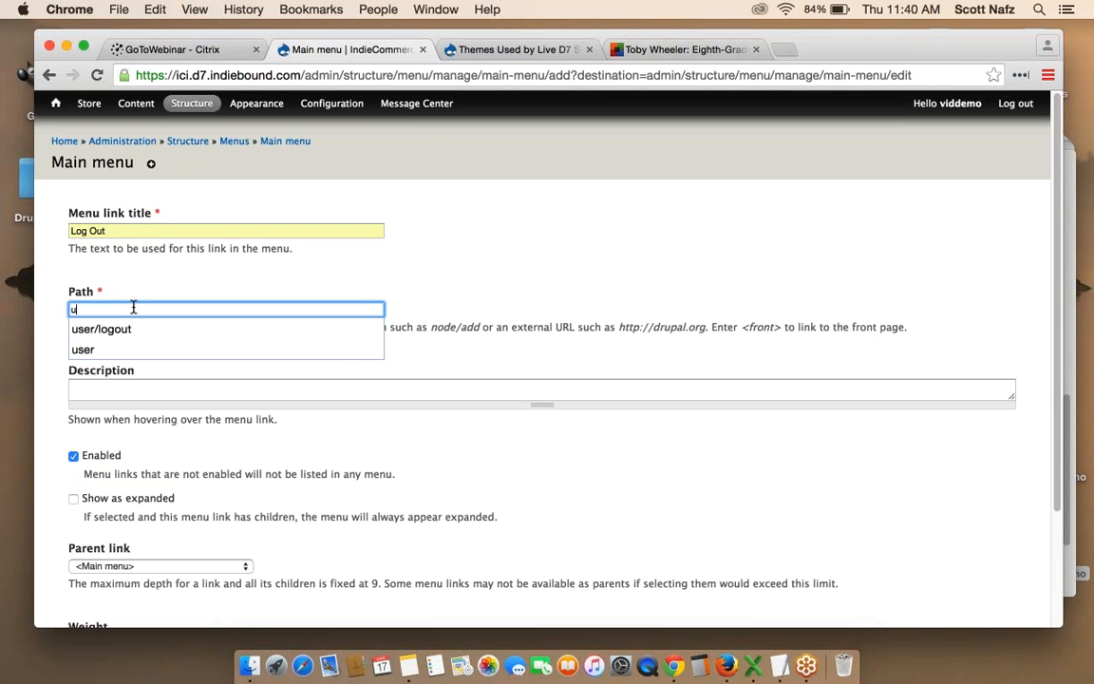
{"action": "type", "text": "ser/log"}
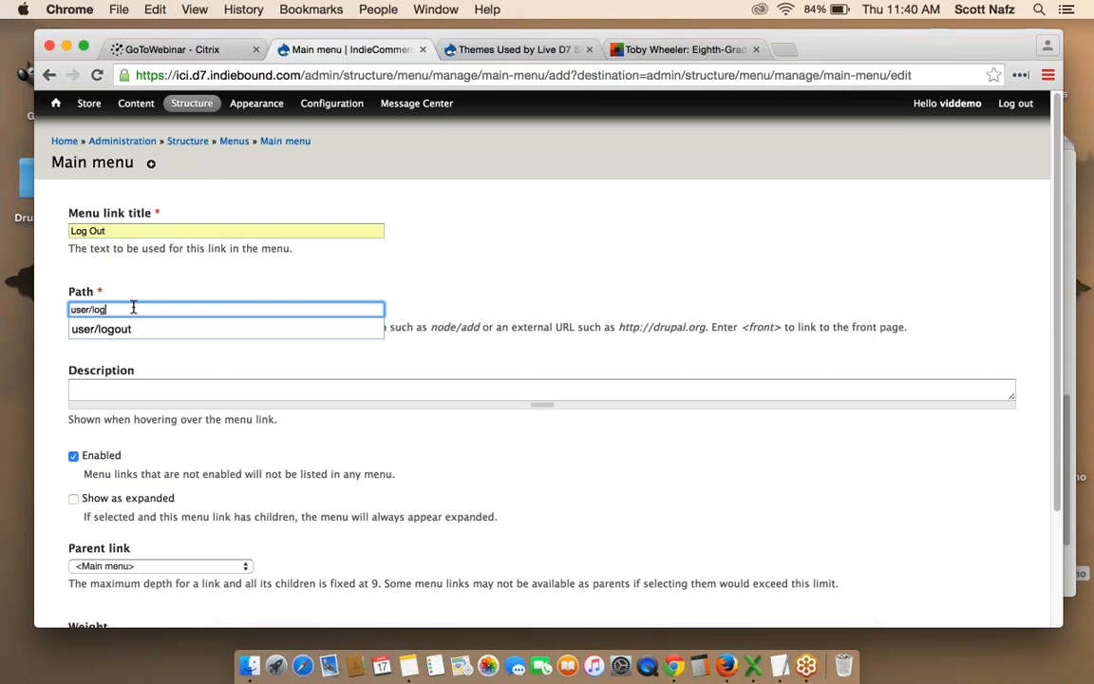
{"action": "type", "text": "out"}
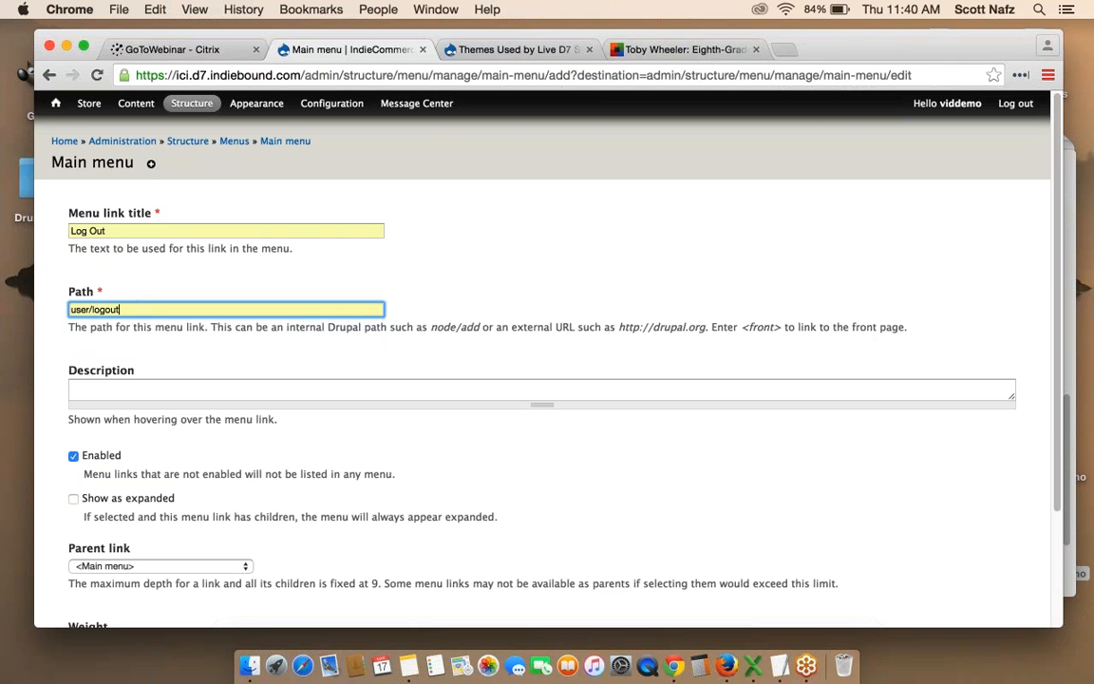
{"action": "scroll", "coordinate": [422, 444], "scroll_direction": "down", "scroll_amount": 2}
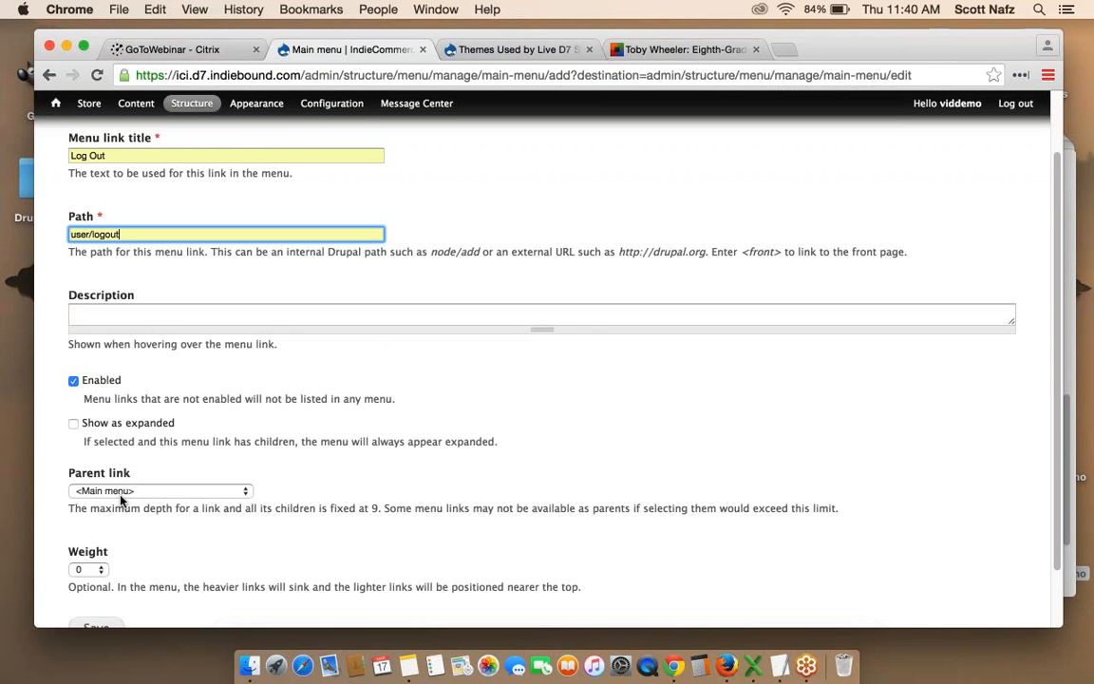
{"action": "scroll", "coordinate": [121, 500], "scroll_direction": "down", "scroll_amount": 1}
{"action": "left_click", "coordinate": [96, 576]}
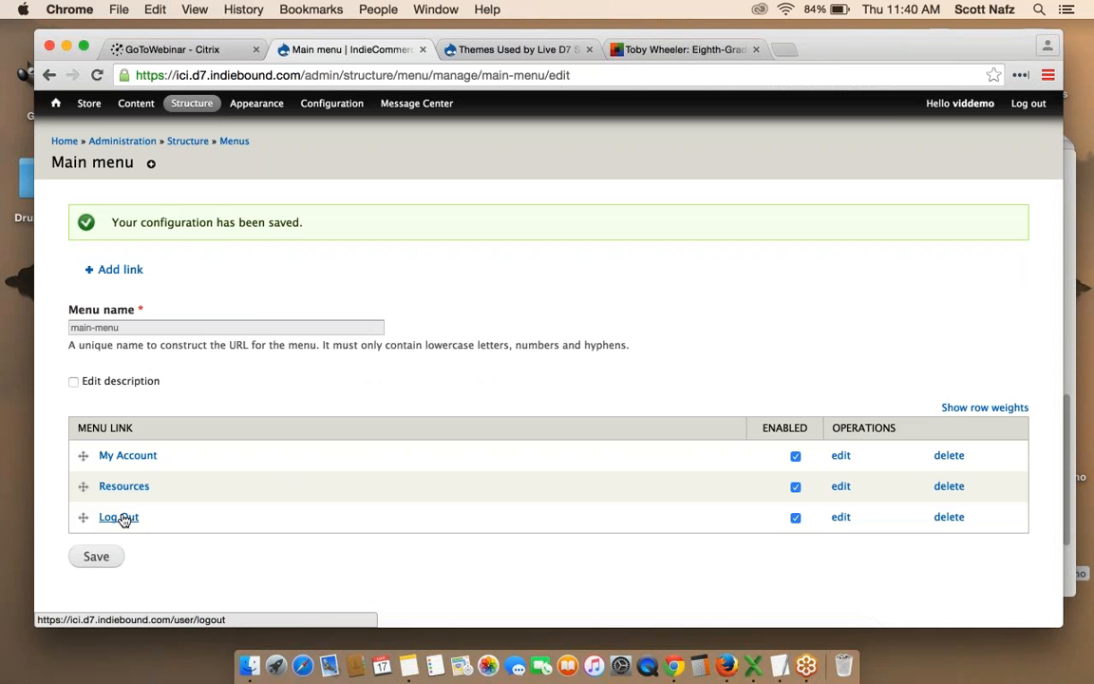
{"action": "left_click", "coordinate": [57, 108]}
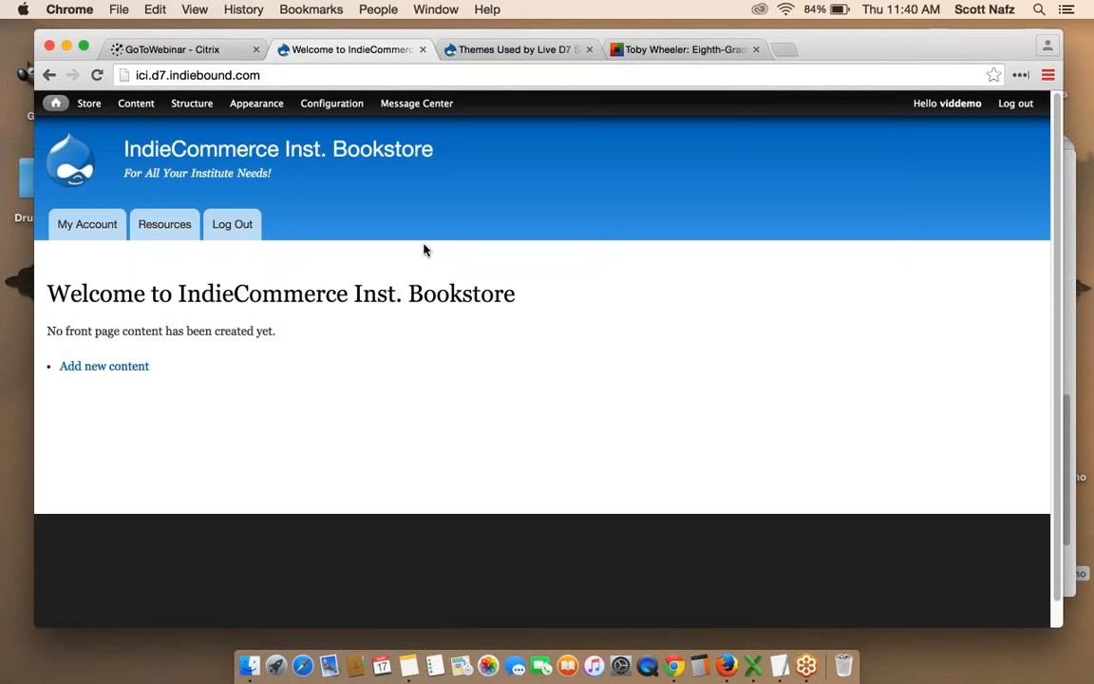
Confirm the Log Out tab on the storefront and go to Structure > Blocks.
{"action": "mouse_move", "coordinate": [194, 112]}
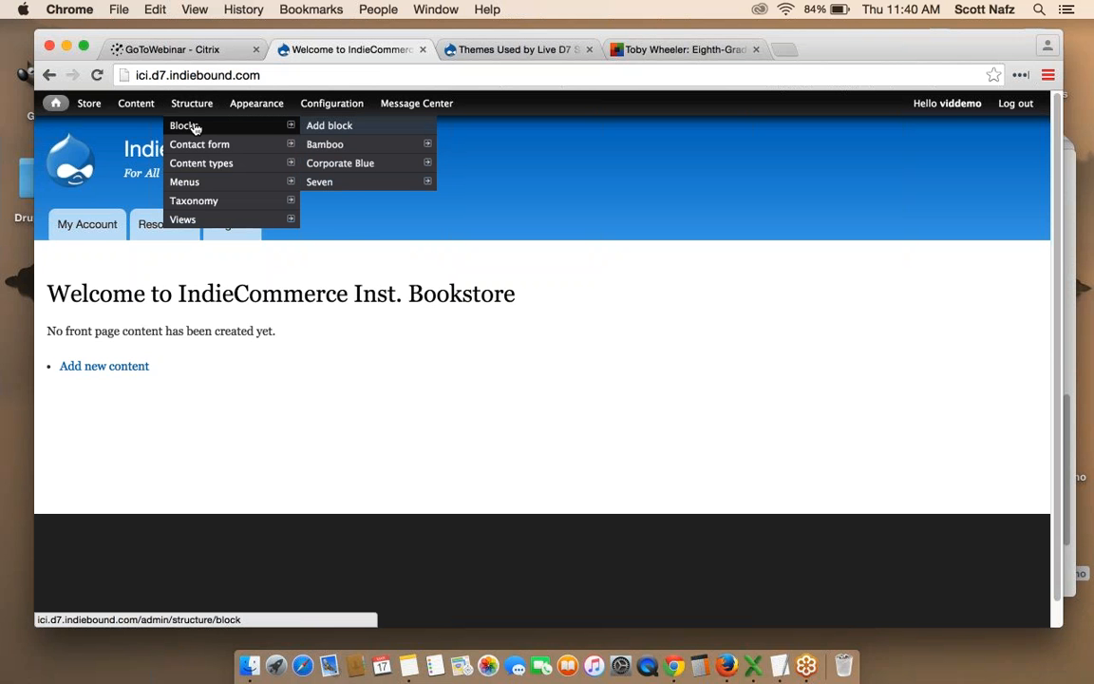
{"action": "left_click", "coordinate": [194, 127]}
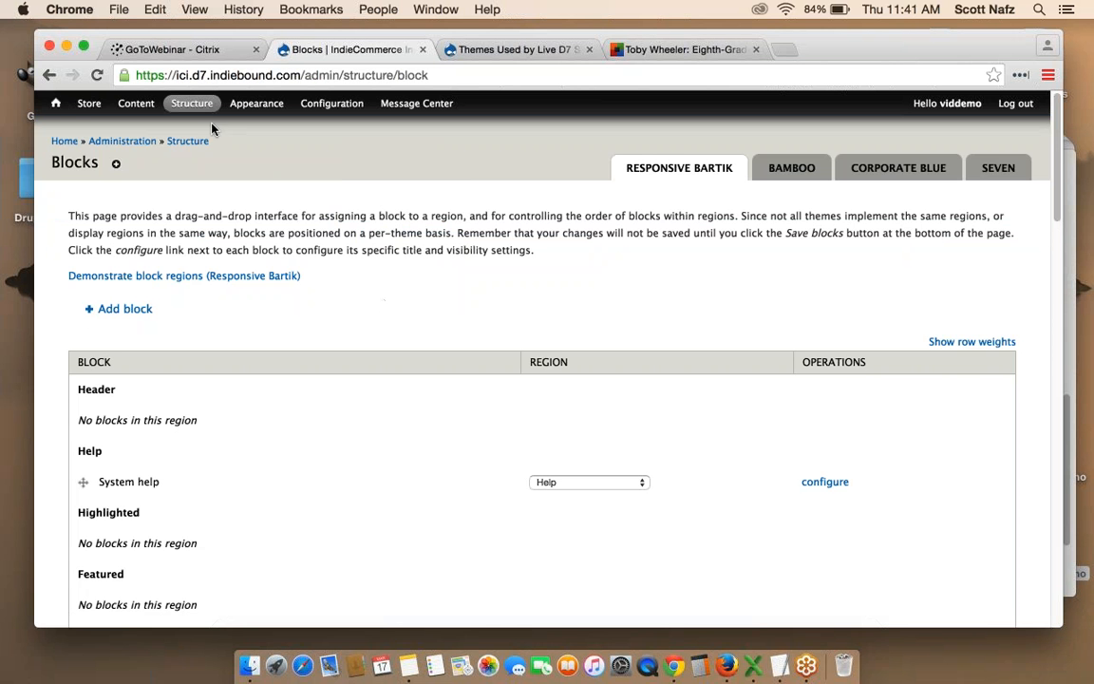
Look at the Bamboo theme's blocks, then demonstrate the Responsive Bartik block regions.
{"action": "mouse_move", "coordinate": [195, 107]}
{"action": "mouse_move", "coordinate": [202, 163]}
{"action": "mouse_move", "coordinate": [335, 182]}
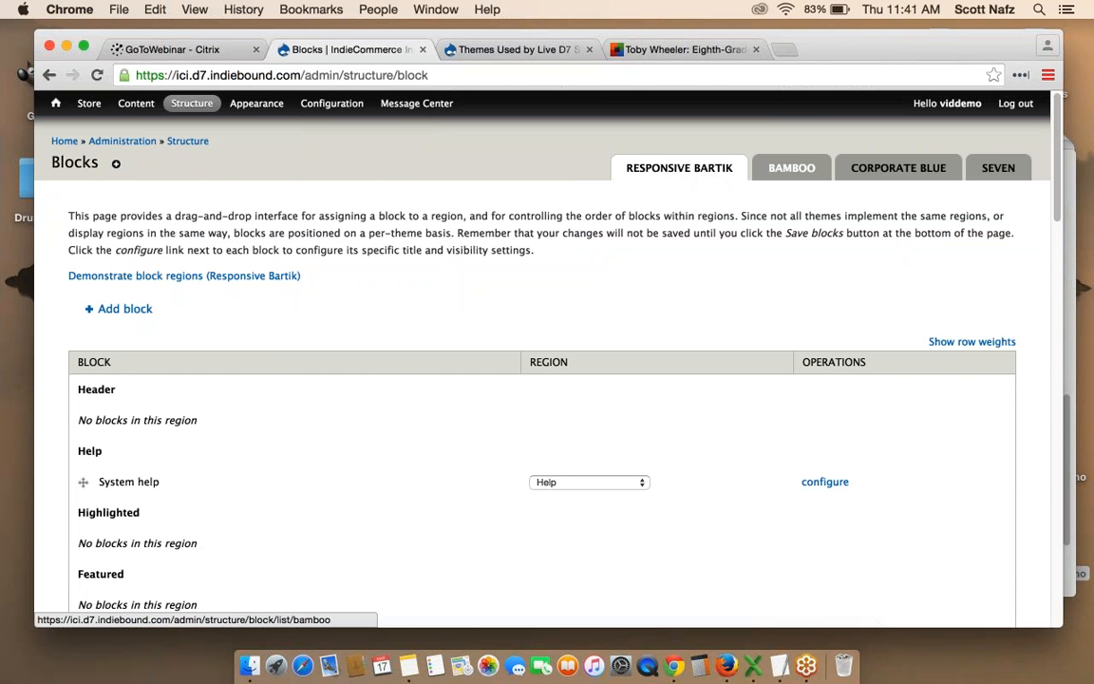
{"action": "left_click", "coordinate": [791, 167]}
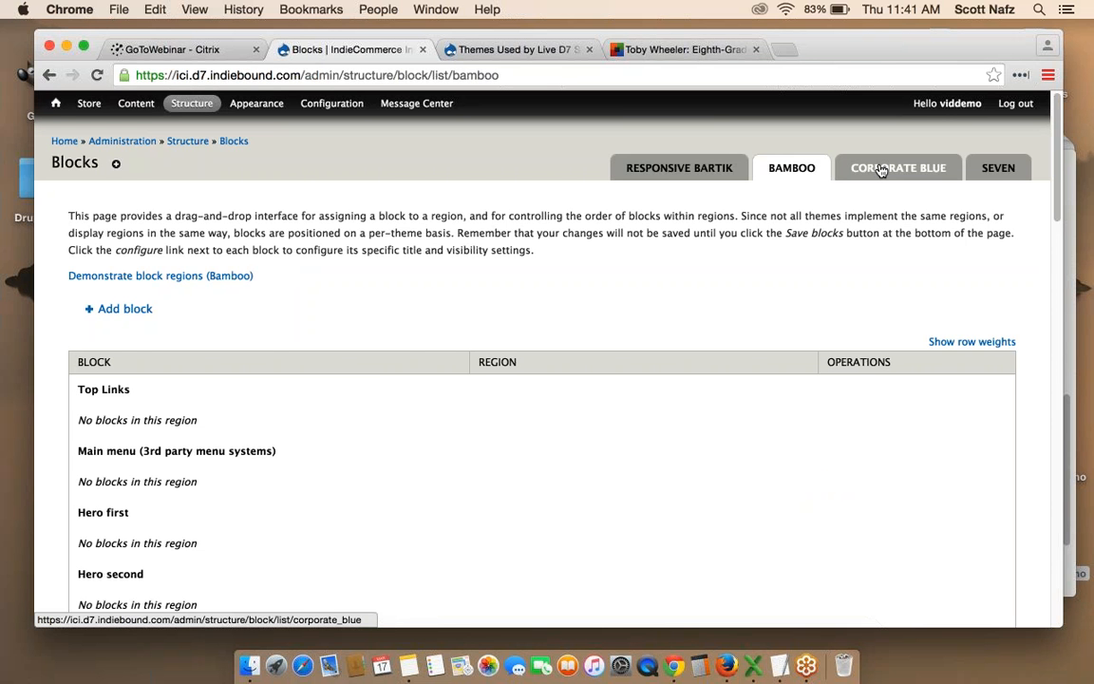
{"action": "left_click", "coordinate": [680, 170]}
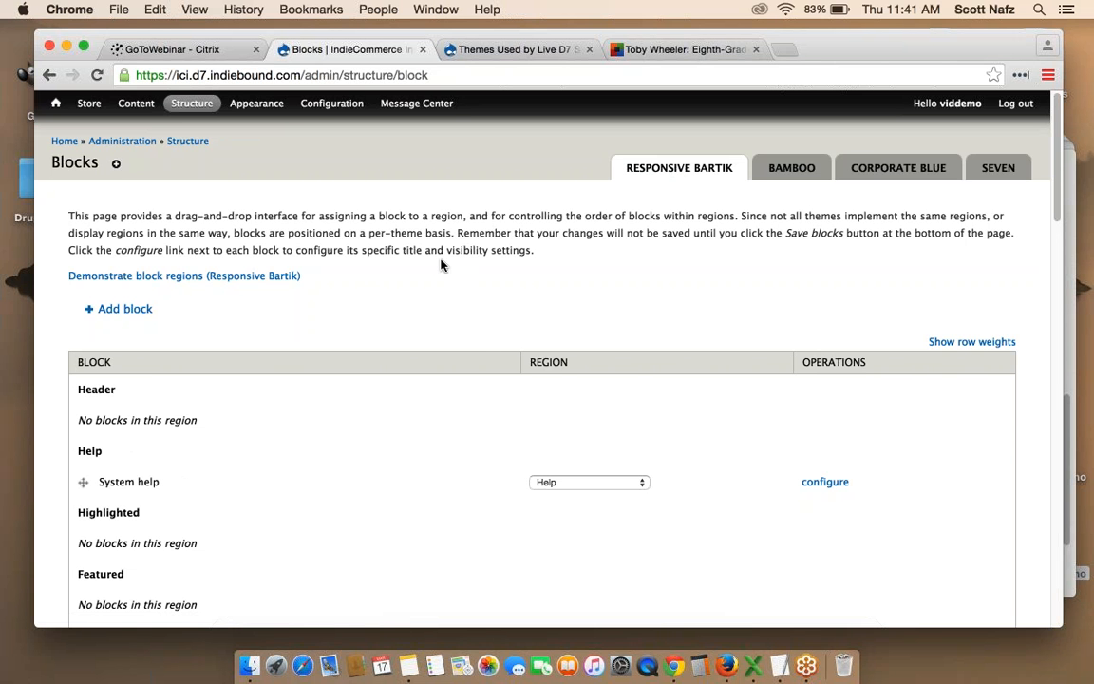
{"action": "left_click", "coordinate": [153, 276]}
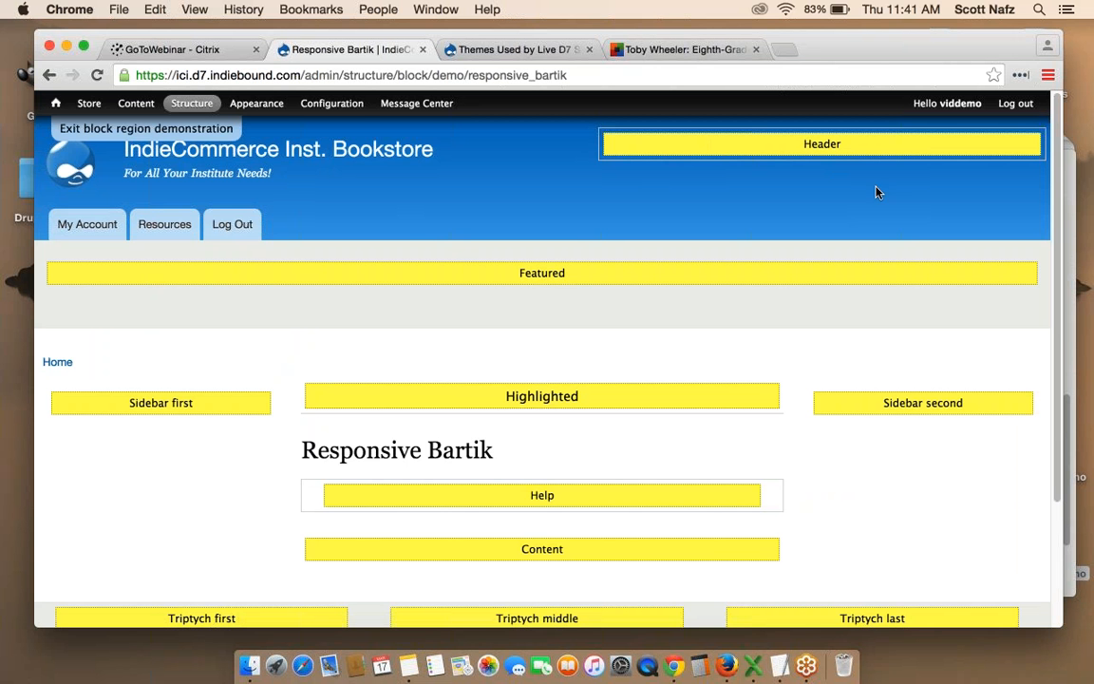
Scroll through the Responsive Bartik region demo, then exit back to the Blocks list.
{"action": "scroll", "coordinate": [762, 266], "scroll_direction": "down", "scroll_amount": 2}
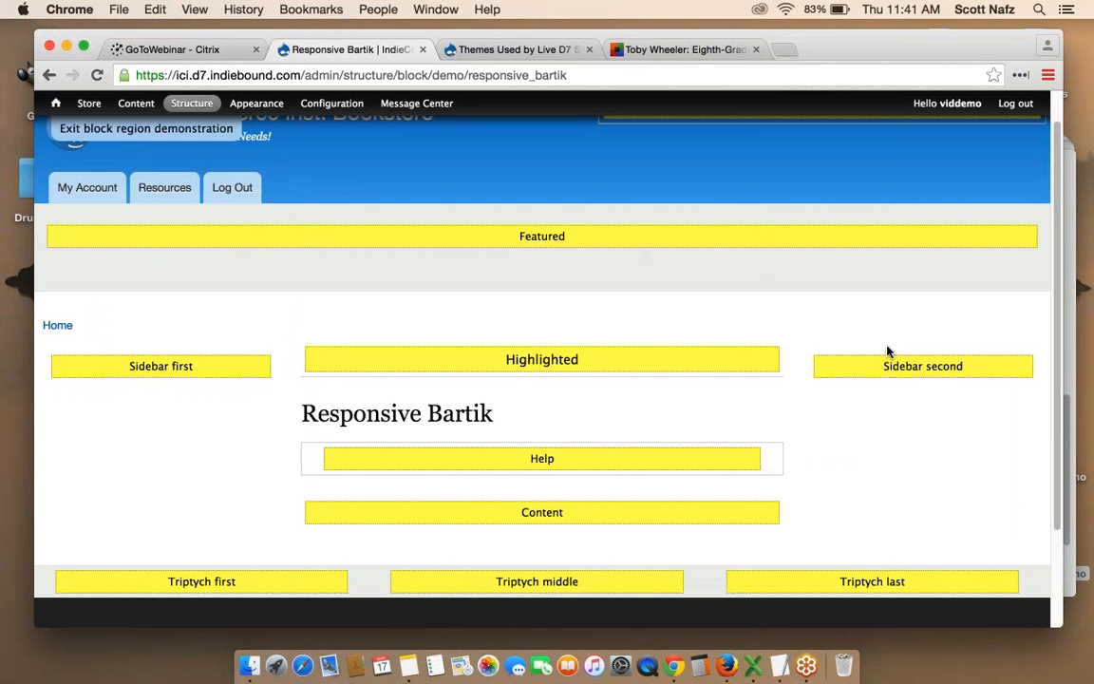
{"action": "scroll", "coordinate": [888, 351], "scroll_direction": "down", "scroll_amount": 2}
{"action": "scroll", "coordinate": [950, 399], "scroll_direction": "up", "scroll_amount": 3}
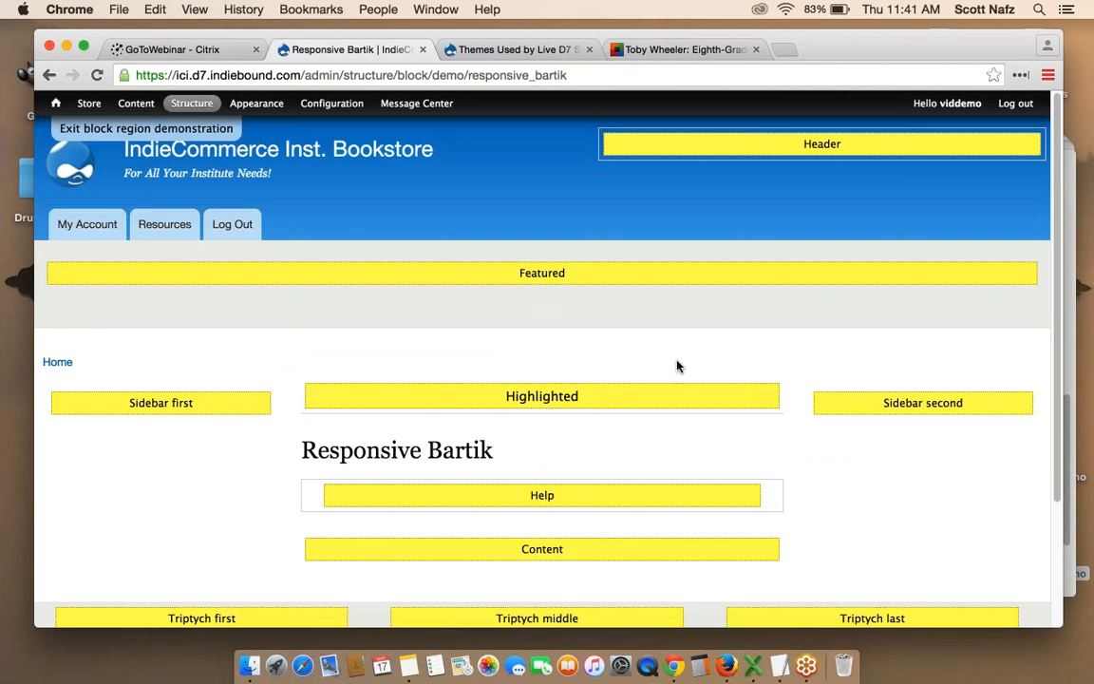
{"action": "left_click", "coordinate": [112, 132]}
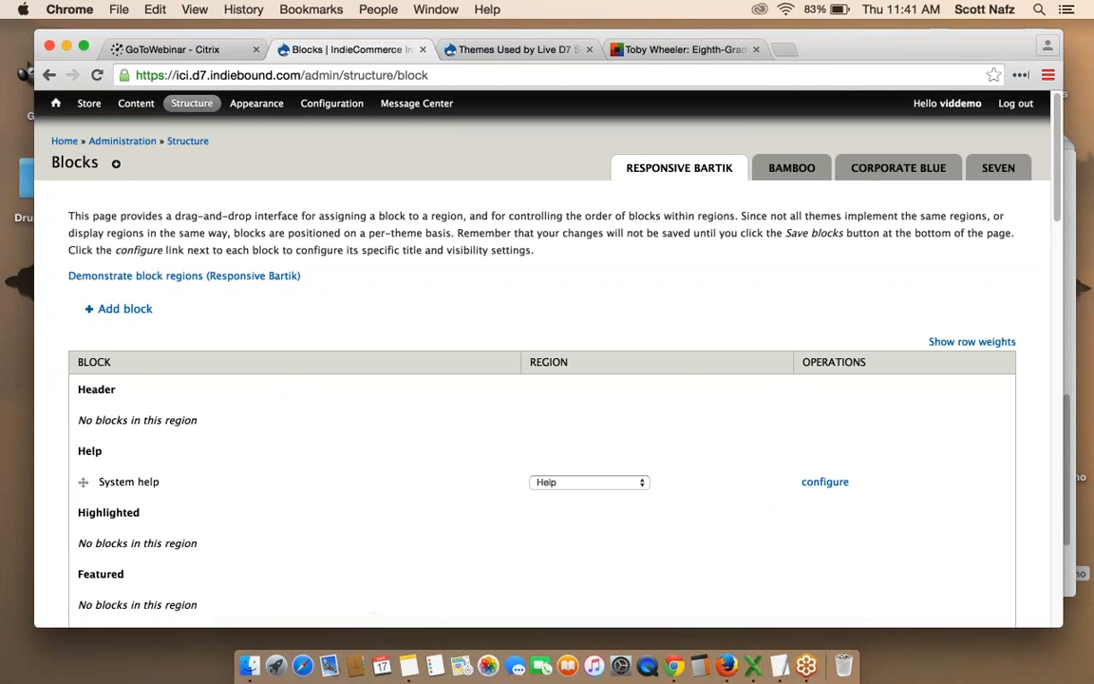
{"action": "scroll", "coordinate": [541, 380], "scroll_direction": "down", "scroll_amount": 3}
{"action": "scroll", "coordinate": [541, 380], "scroll_direction": "down", "scroll_amount": 2}
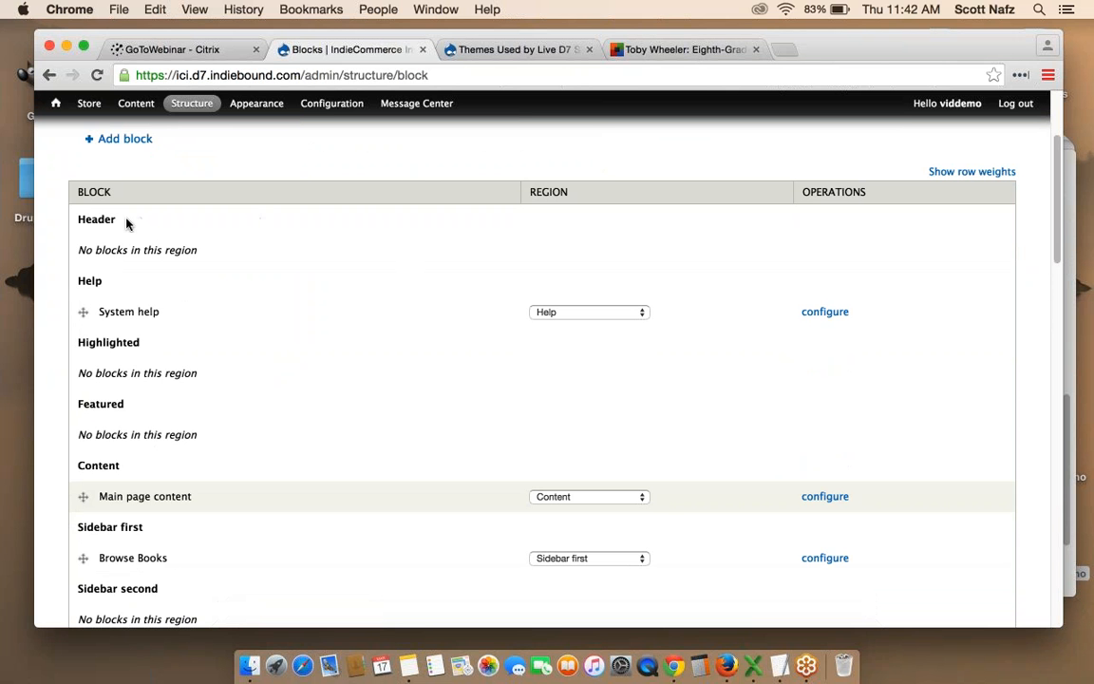
{"action": "left_click_drag", "start_coordinate": [119, 222], "coordinate": [209, 250]}
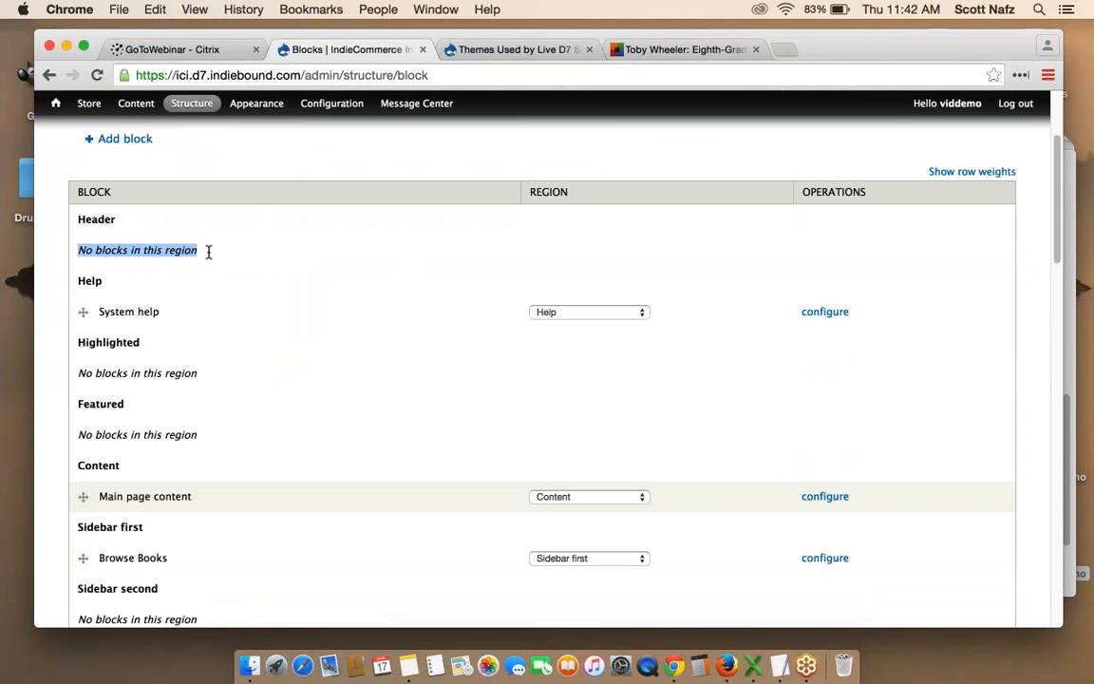
{"action": "left_click", "coordinate": [263, 261]}
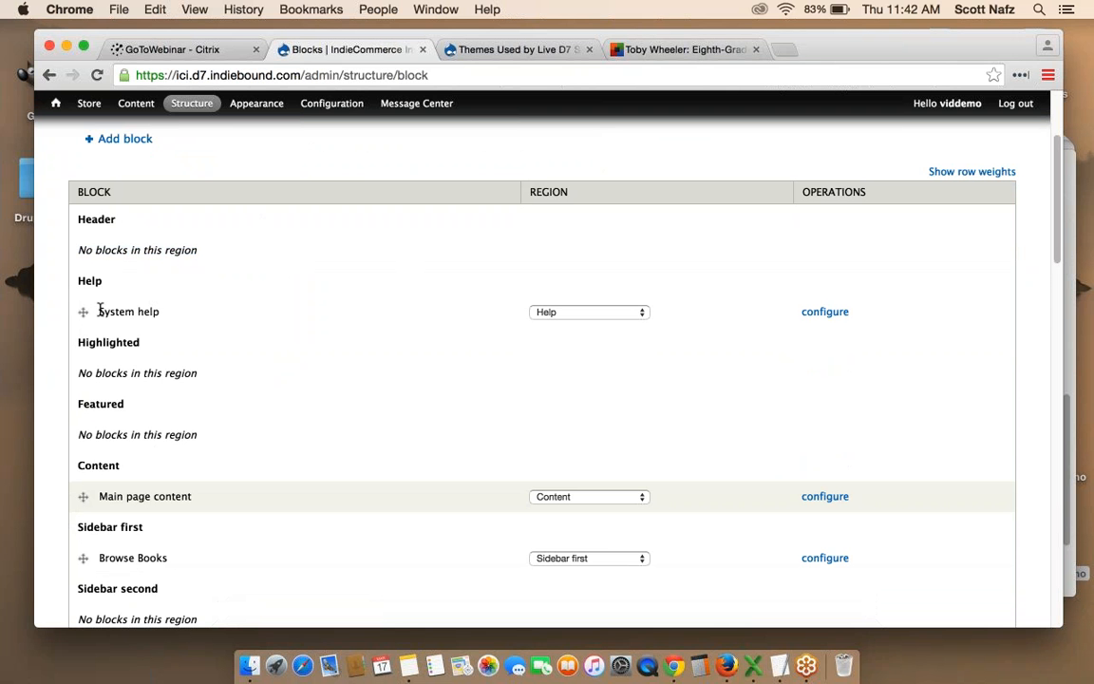
{"action": "scroll", "coordinate": [251, 307], "scroll_direction": "down", "scroll_amount": 1}
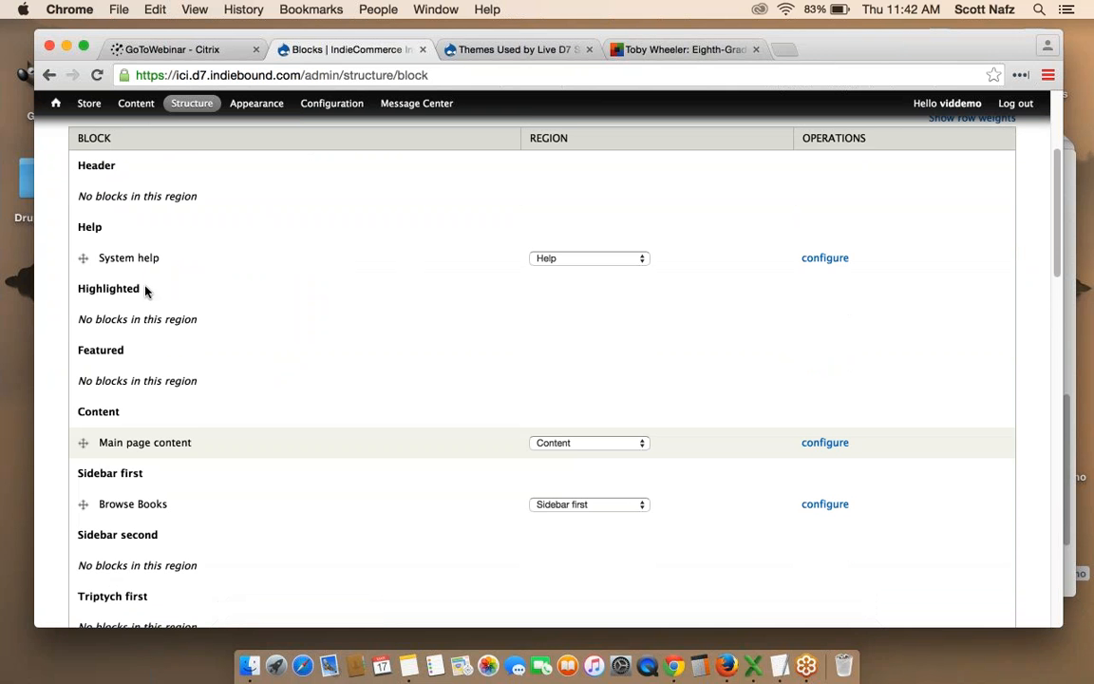
{"action": "left_click_drag", "start_coordinate": [144, 289], "coordinate": [207, 320]}
{"action": "left_click", "coordinate": [248, 324]}
{"action": "scroll", "coordinate": [245, 371], "scroll_direction": "down", "scroll_amount": 3}
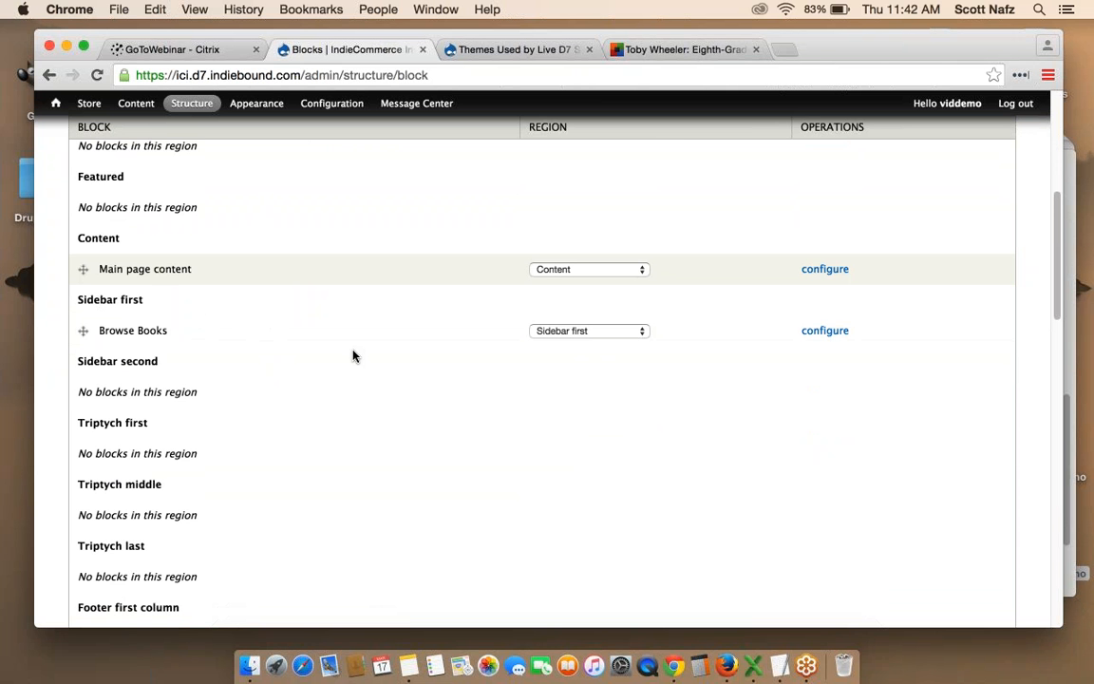
{"action": "scroll", "coordinate": [352, 357], "scroll_direction": "down", "scroll_amount": 5}
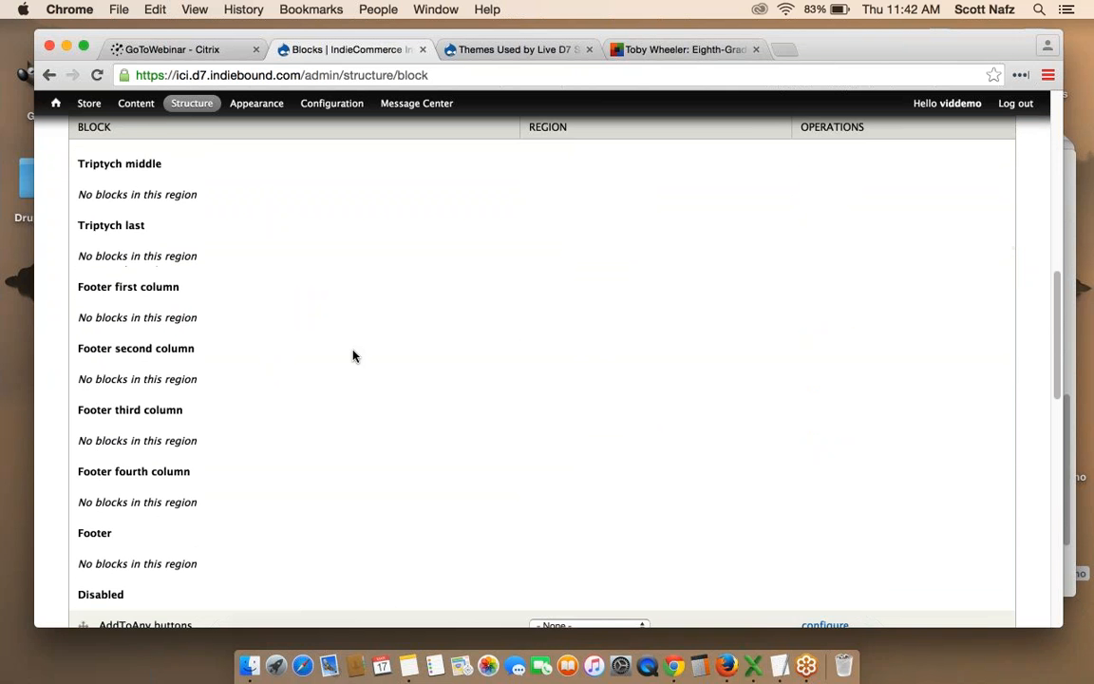
{"action": "scroll", "coordinate": [352, 356], "scroll_direction": "down", "scroll_amount": 1}
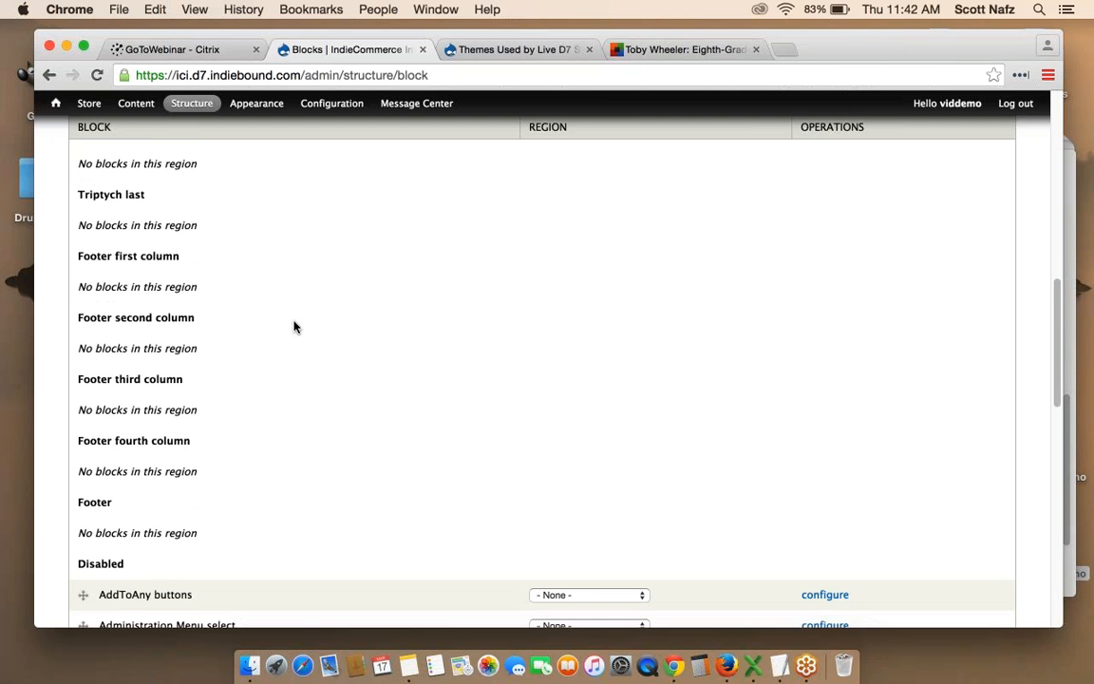
{"action": "scroll", "coordinate": [295, 327], "scroll_direction": "down", "scroll_amount": 3}
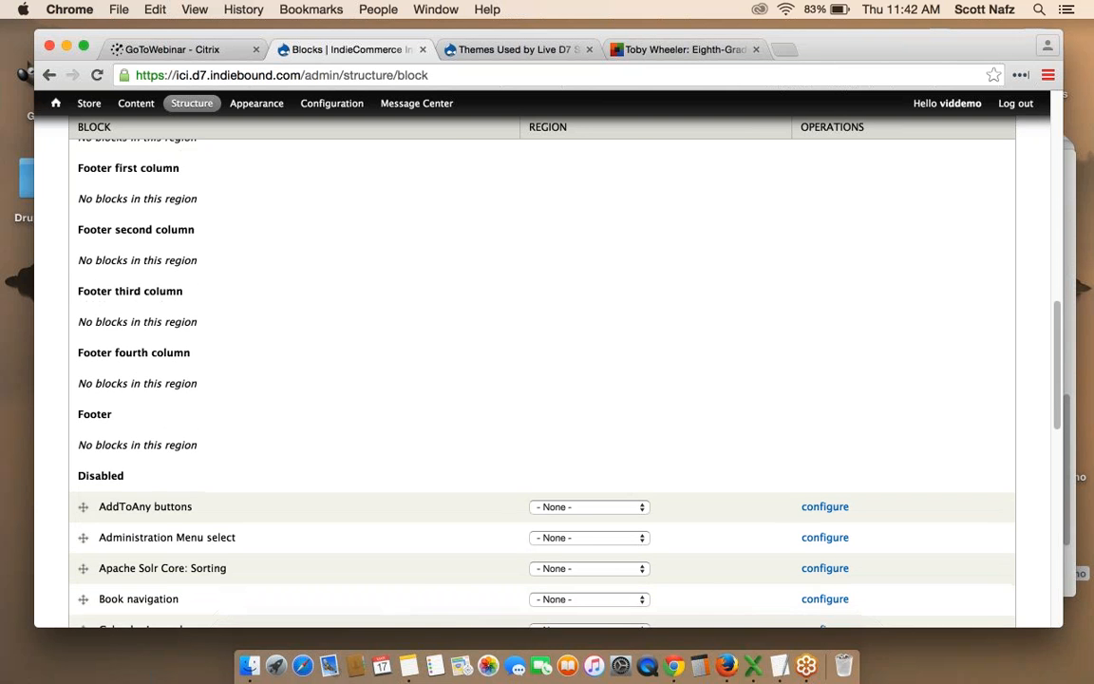
{"action": "scroll", "coordinate": [541, 380], "scroll_direction": "down", "scroll_amount": 2}
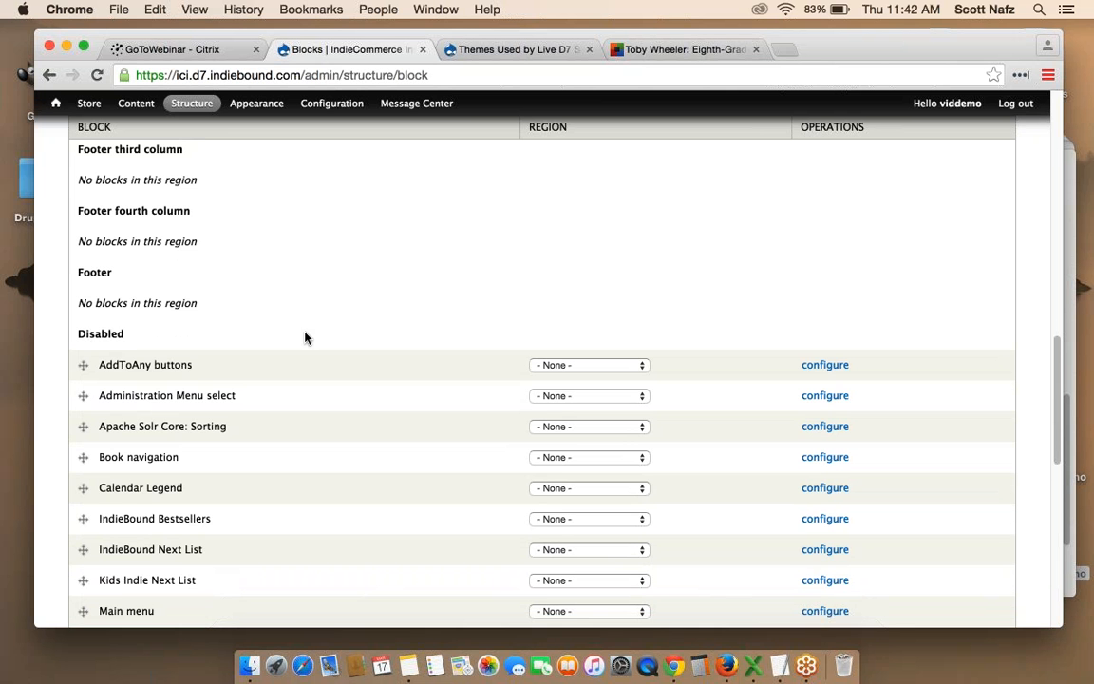
{"action": "scroll", "coordinate": [305, 337], "scroll_direction": "down", "scroll_amount": 1}
{"action": "scroll", "coordinate": [305, 337], "scroll_direction": "down", "scroll_amount": 2}
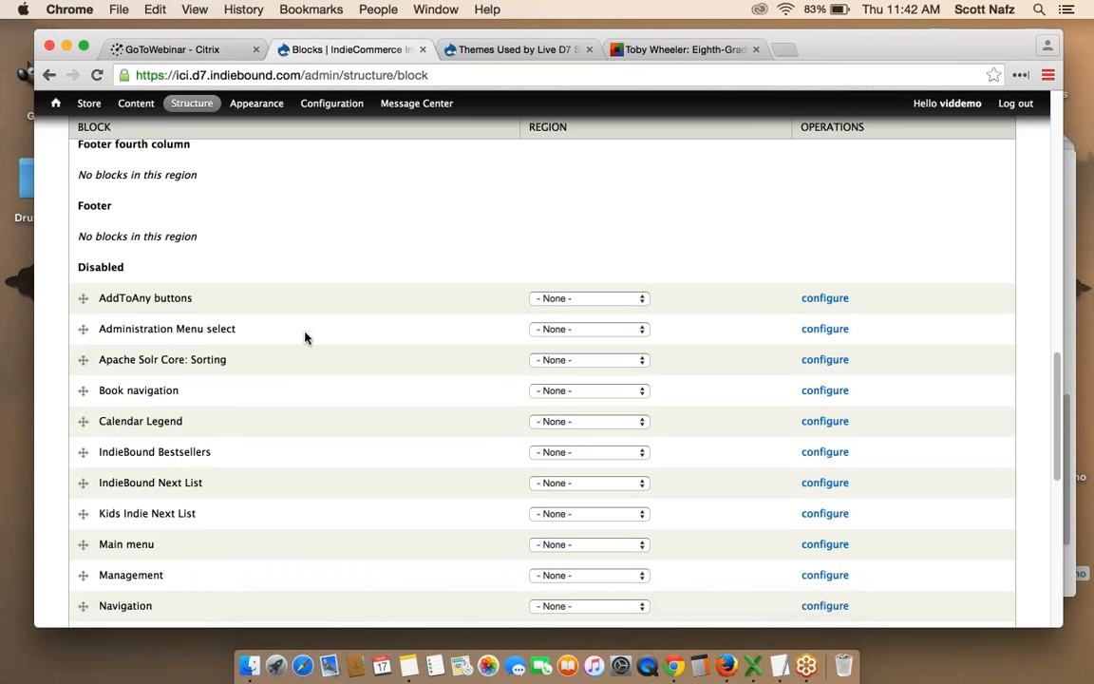
{"action": "scroll", "coordinate": [304, 338], "scroll_direction": "down", "scroll_amount": 4}
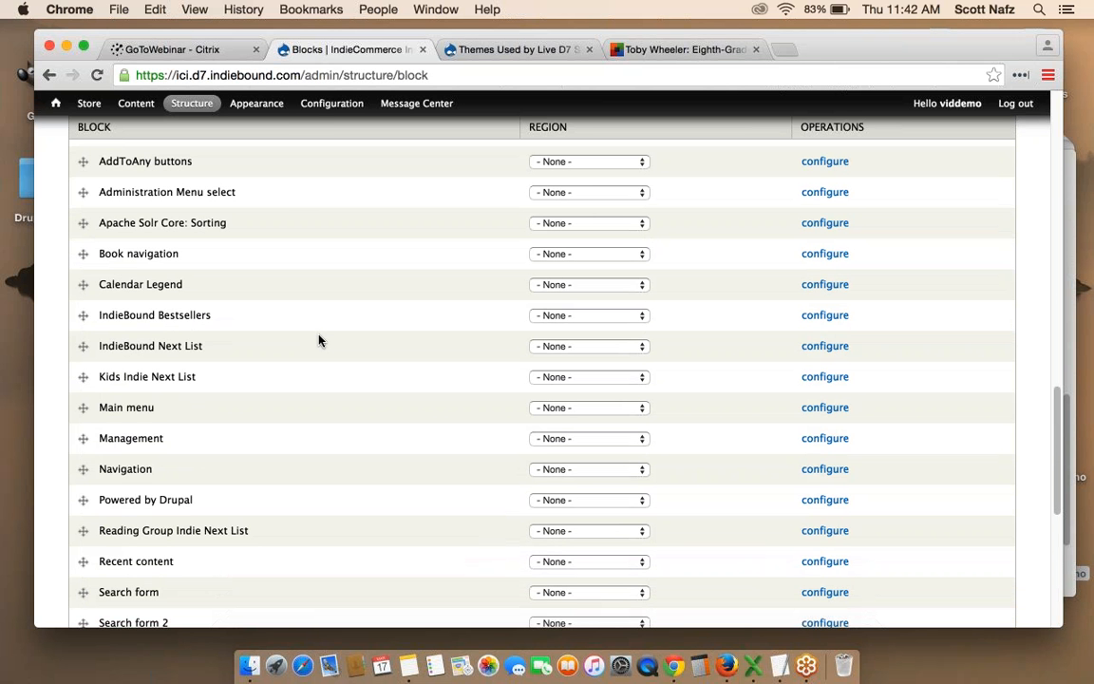
{"action": "scroll", "coordinate": [319, 340], "scroll_direction": "down", "scroll_amount": 3}
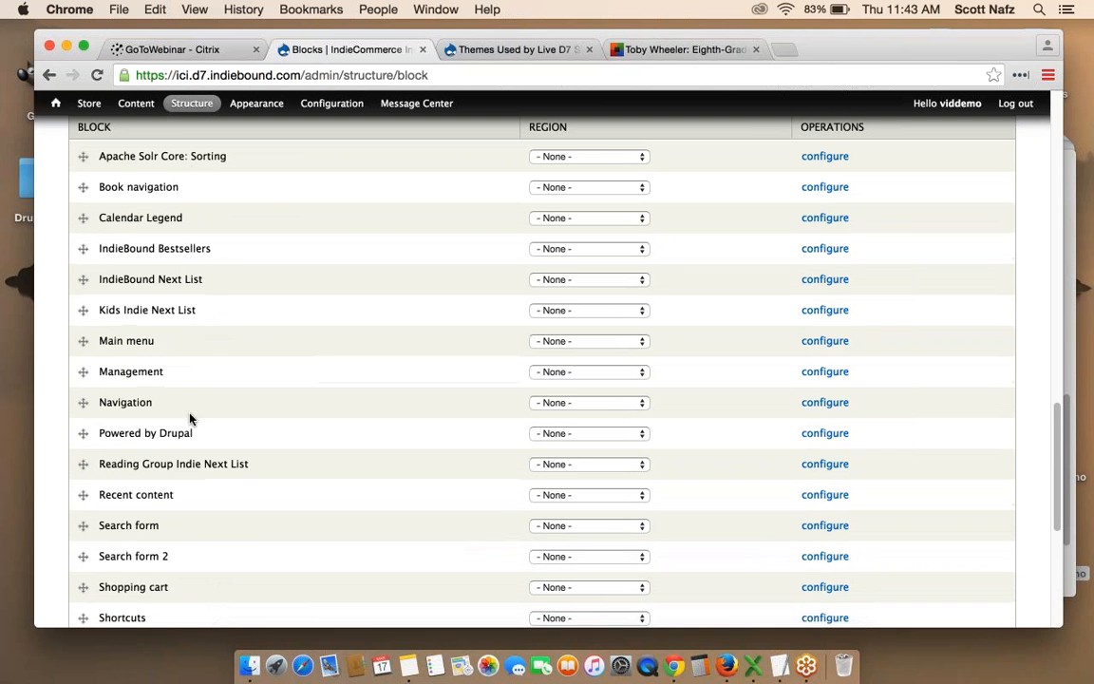
{"action": "left_click_drag", "start_coordinate": [106, 433], "coordinate": [210, 440]}
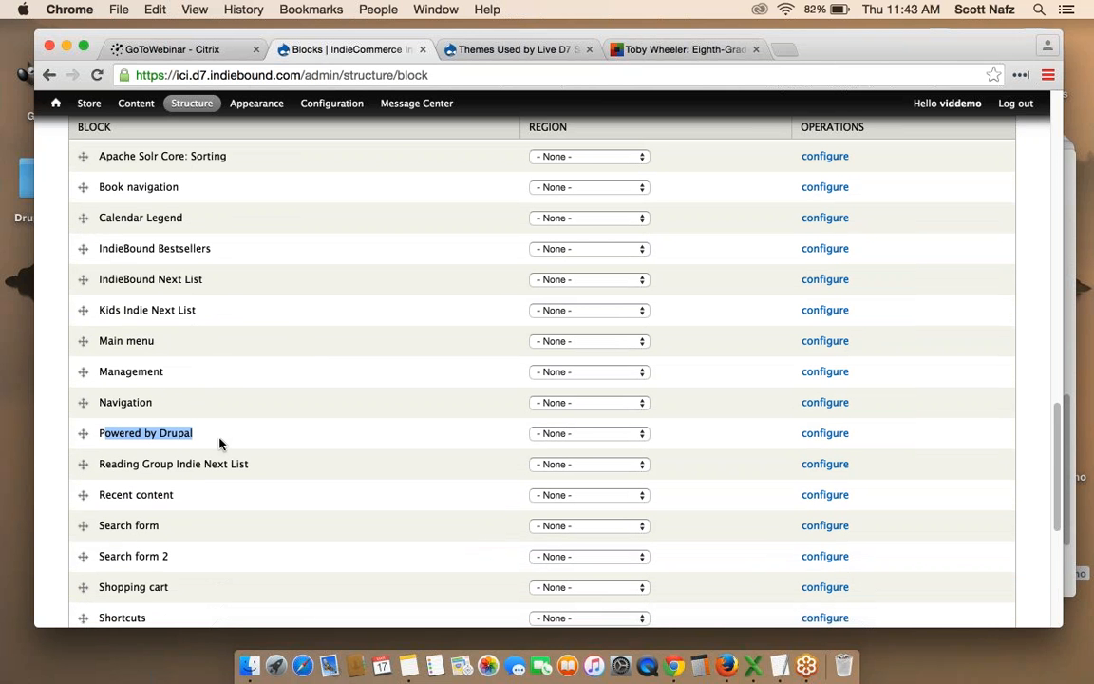
{"action": "left_click", "coordinate": [223, 443]}
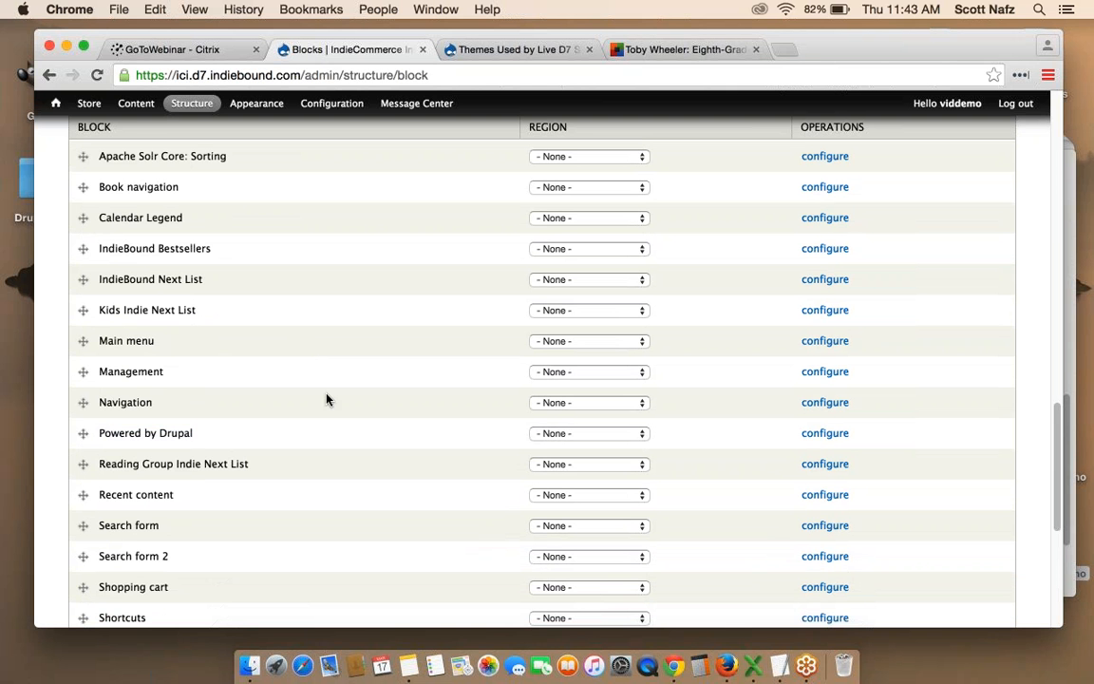
{"action": "scroll", "coordinate": [326, 400], "scroll_direction": "up", "scroll_amount": 2}
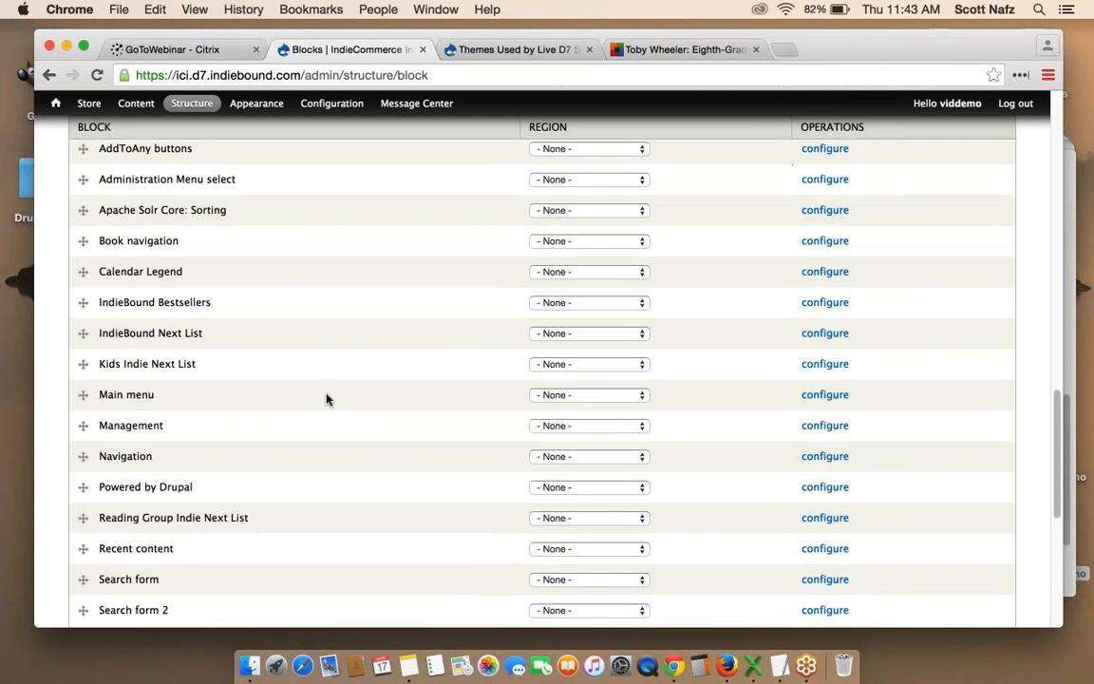
{"action": "scroll", "coordinate": [327, 400], "scroll_direction": "down", "scroll_amount": 6}
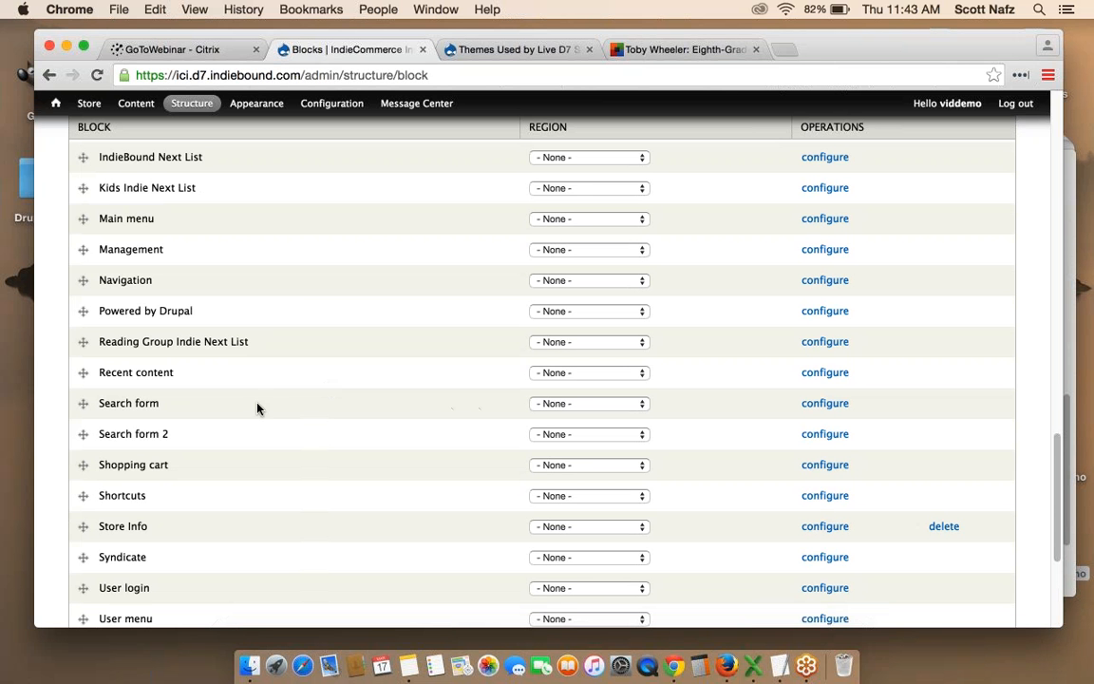
Place the Search form and Shopping cart blocks in the Sidebar second region.
{"action": "left_click", "coordinate": [580, 405]}
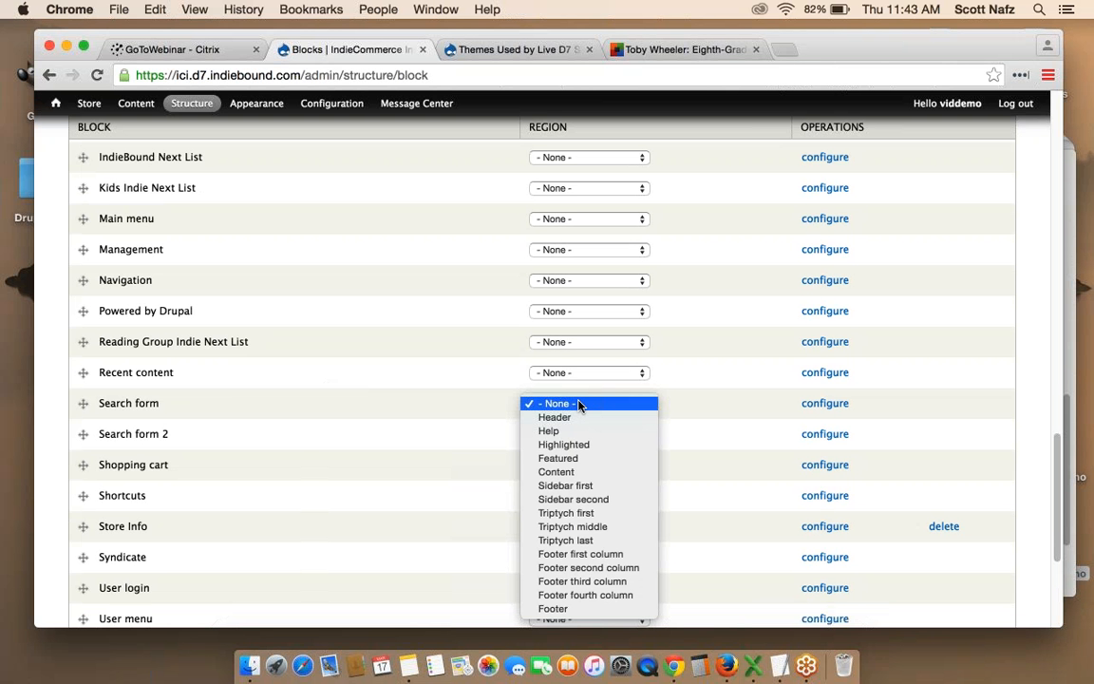
{"action": "left_click", "coordinate": [581, 500]}
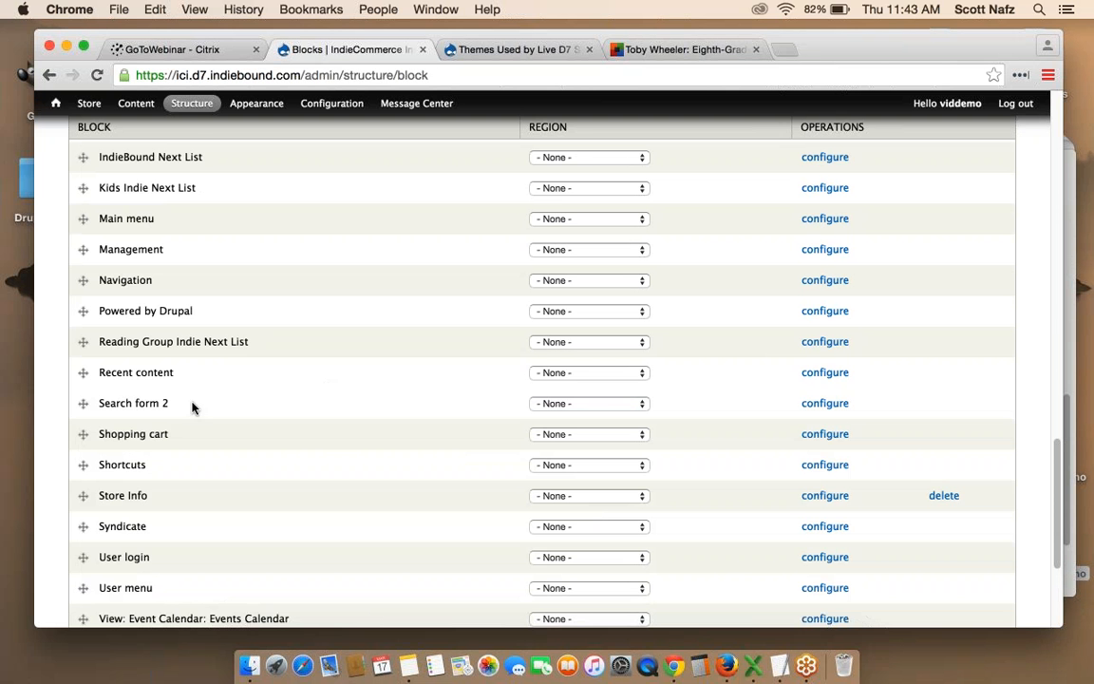
{"action": "scroll", "coordinate": [157, 408], "scroll_direction": "up", "scroll_amount": 8}
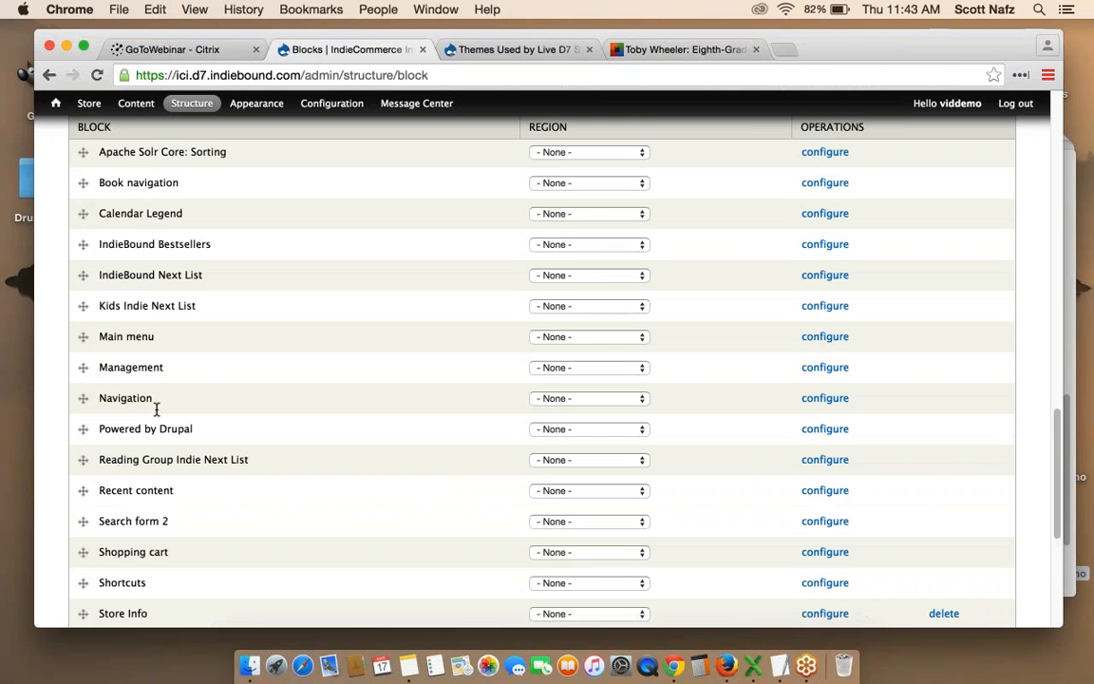
{"action": "scroll", "coordinate": [542, 380], "scroll_direction": "up", "scroll_amount": 10}
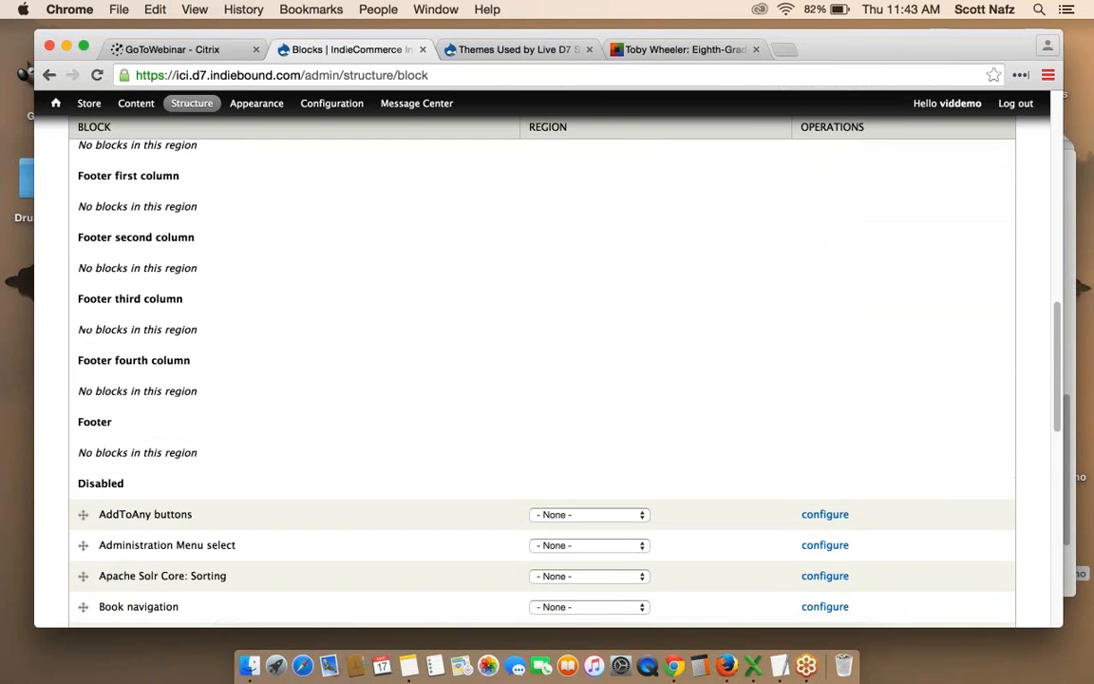
{"action": "scroll", "coordinate": [541, 379], "scroll_direction": "up", "scroll_amount": 2}
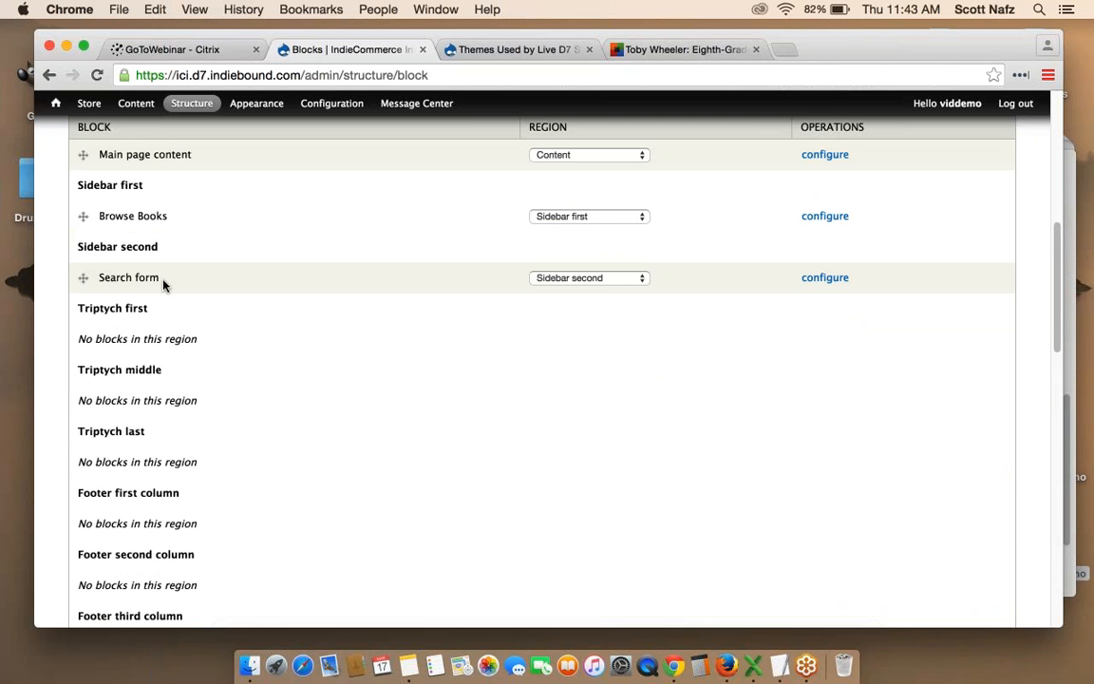
{"action": "scroll", "coordinate": [328, 333], "scroll_direction": "down", "scroll_amount": 10}
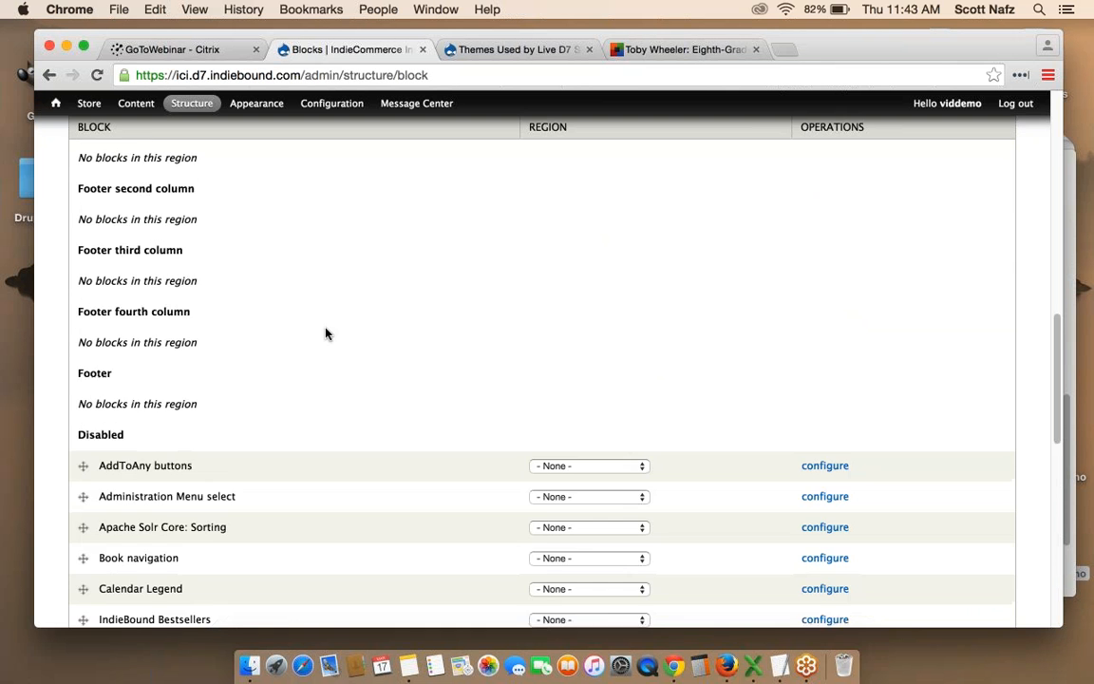
{"action": "scroll", "coordinate": [326, 332], "scroll_direction": "down", "scroll_amount": 6}
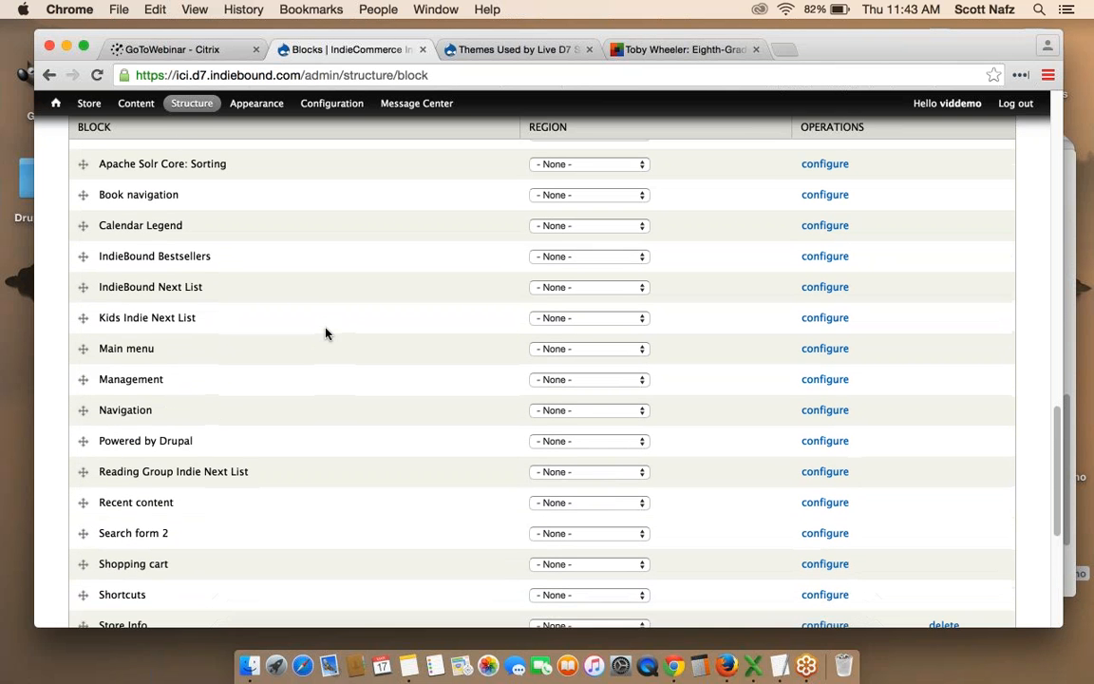
{"action": "scroll", "coordinate": [294, 366], "scroll_direction": "down", "scroll_amount": 2}
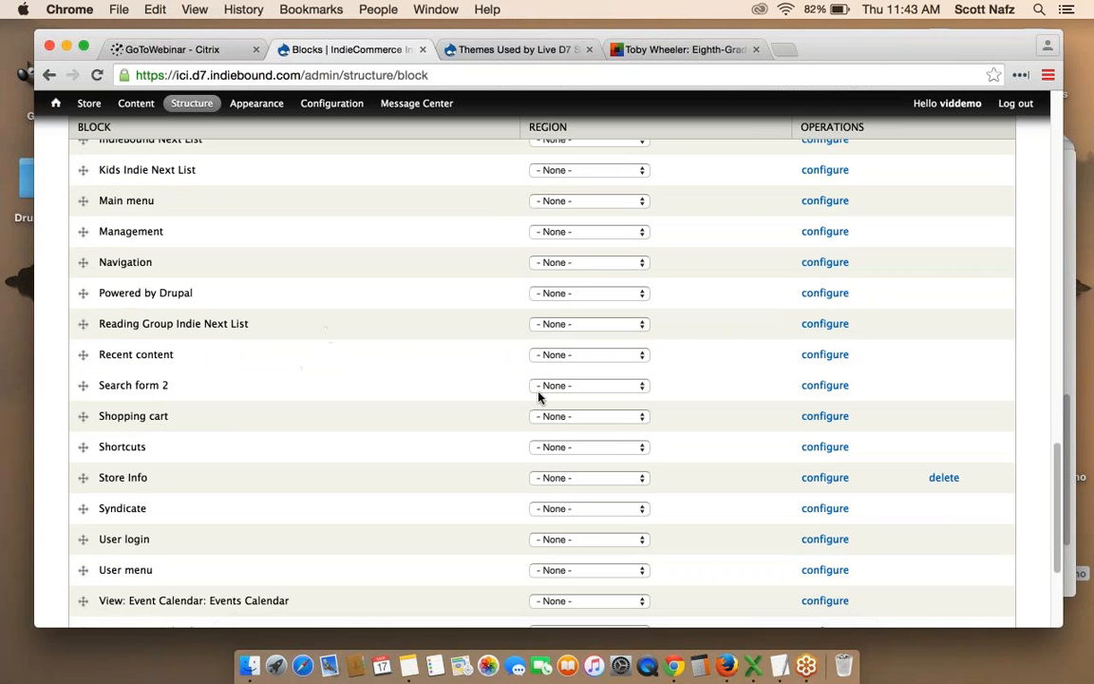
{"action": "left_click", "coordinate": [564, 419]}
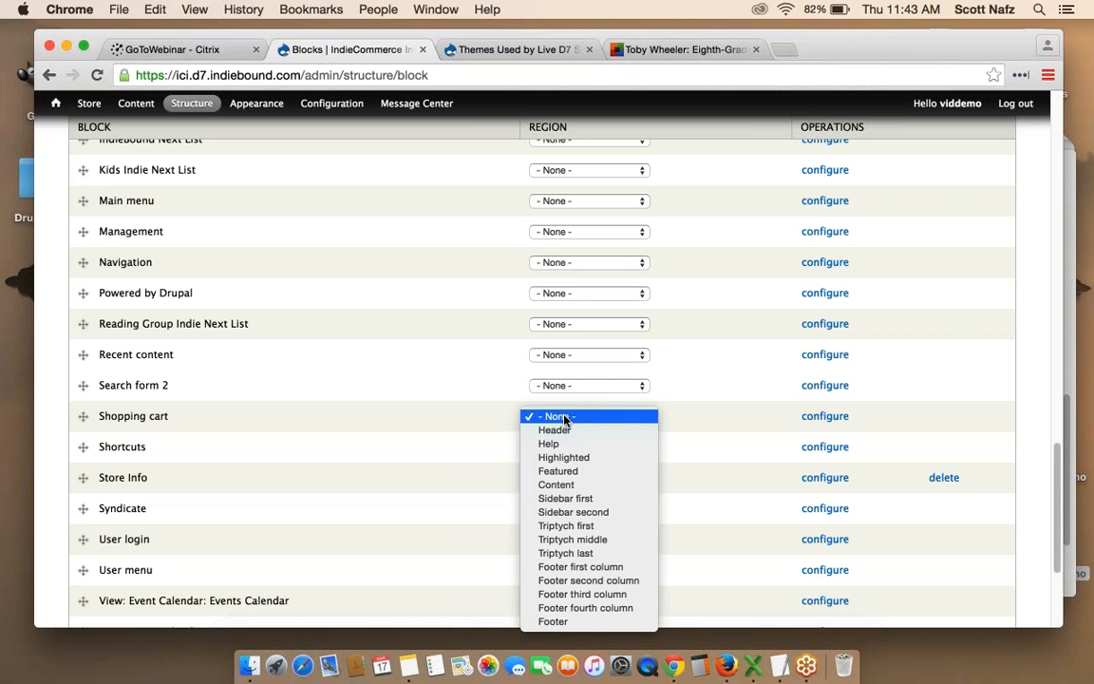
{"action": "left_click", "coordinate": [580, 514]}
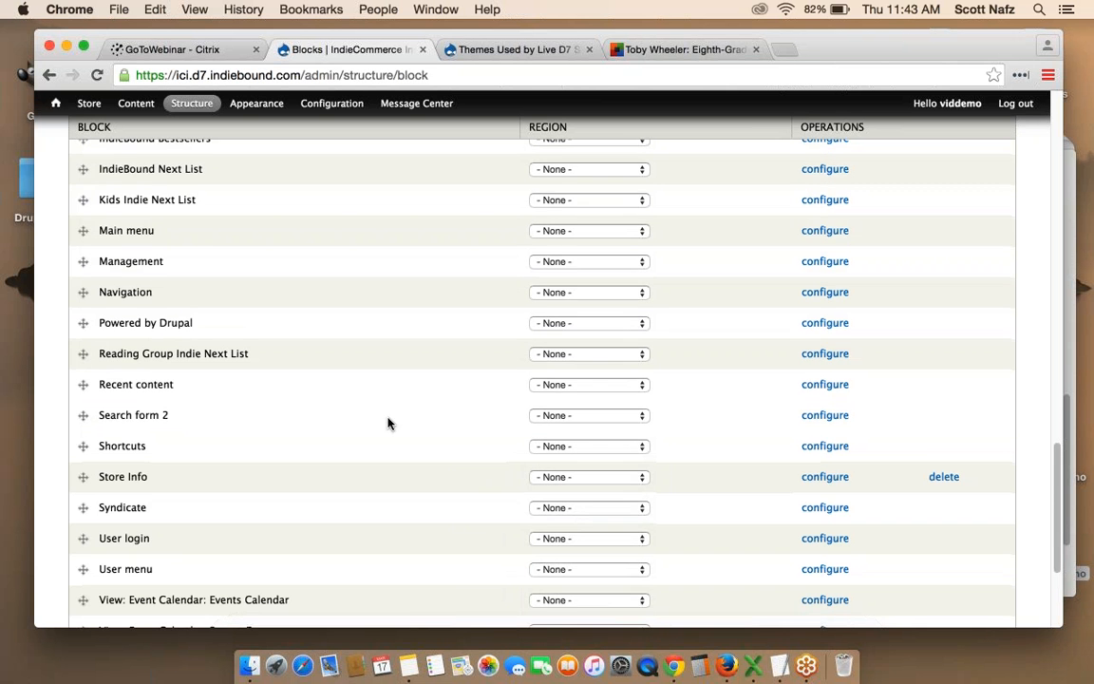
Place Events Calendar, Upcoming events and IndieBound Next List blocks in Sidebar first.
{"action": "scroll", "coordinate": [388, 423], "scroll_direction": "down", "scroll_amount": 3}
{"action": "scroll", "coordinate": [387, 423], "scroll_direction": "down", "scroll_amount": 2}
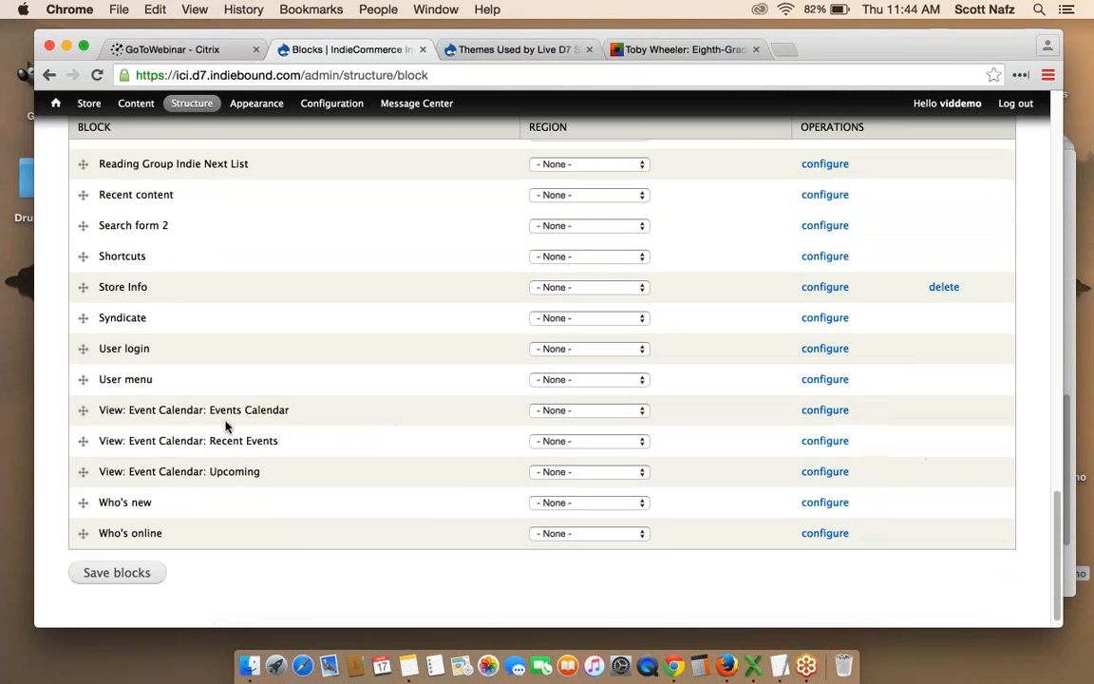
{"action": "left_click", "coordinate": [569, 412]}
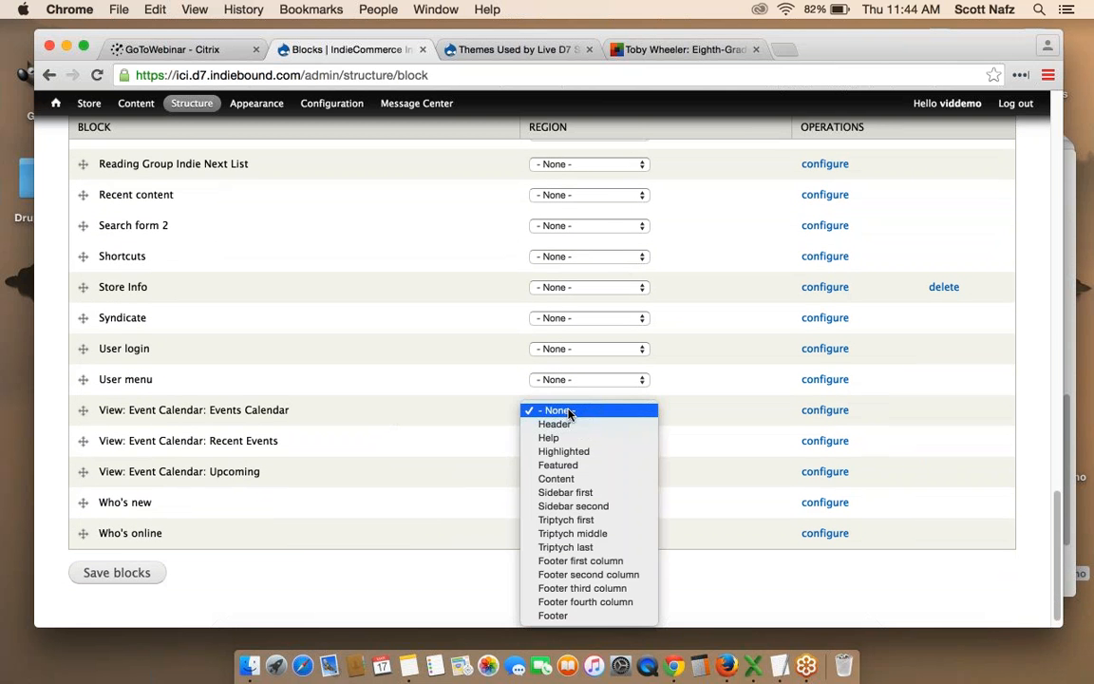
{"action": "left_click", "coordinate": [570, 492]}
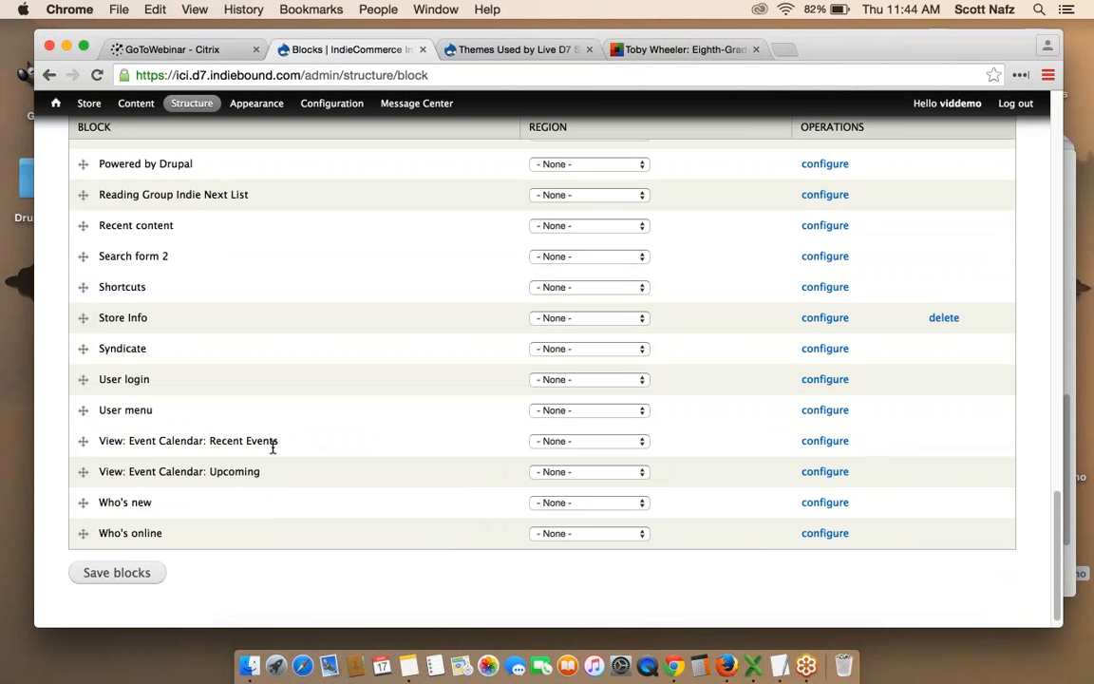
{"action": "left_click", "coordinate": [559, 472]}
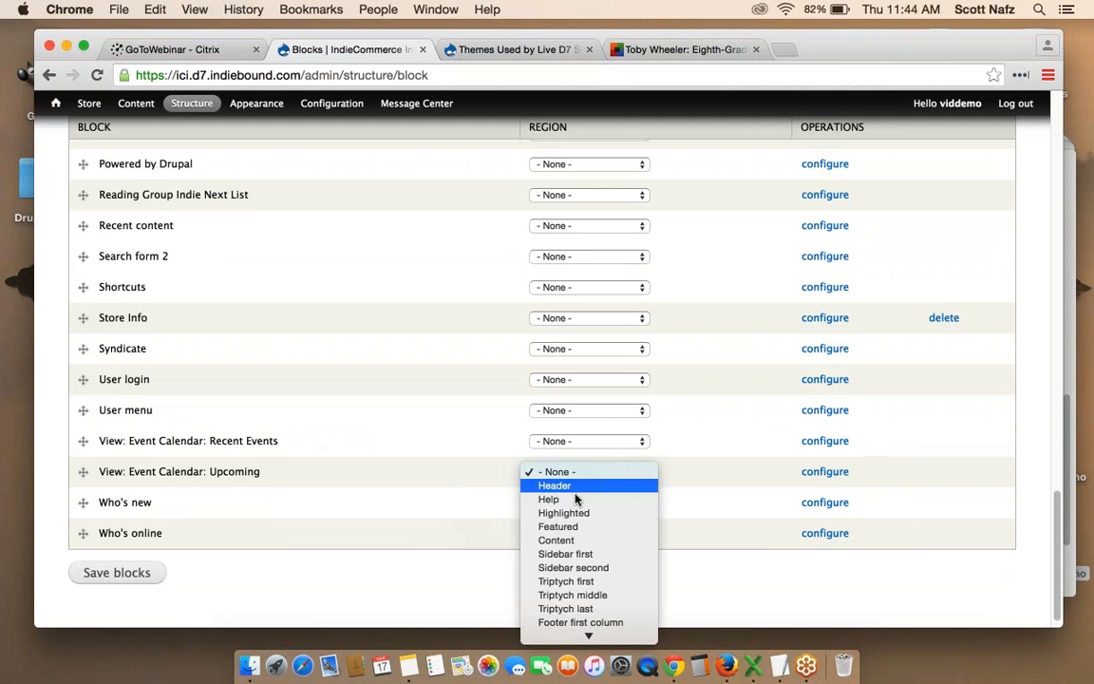
{"action": "left_click", "coordinate": [580, 557]}
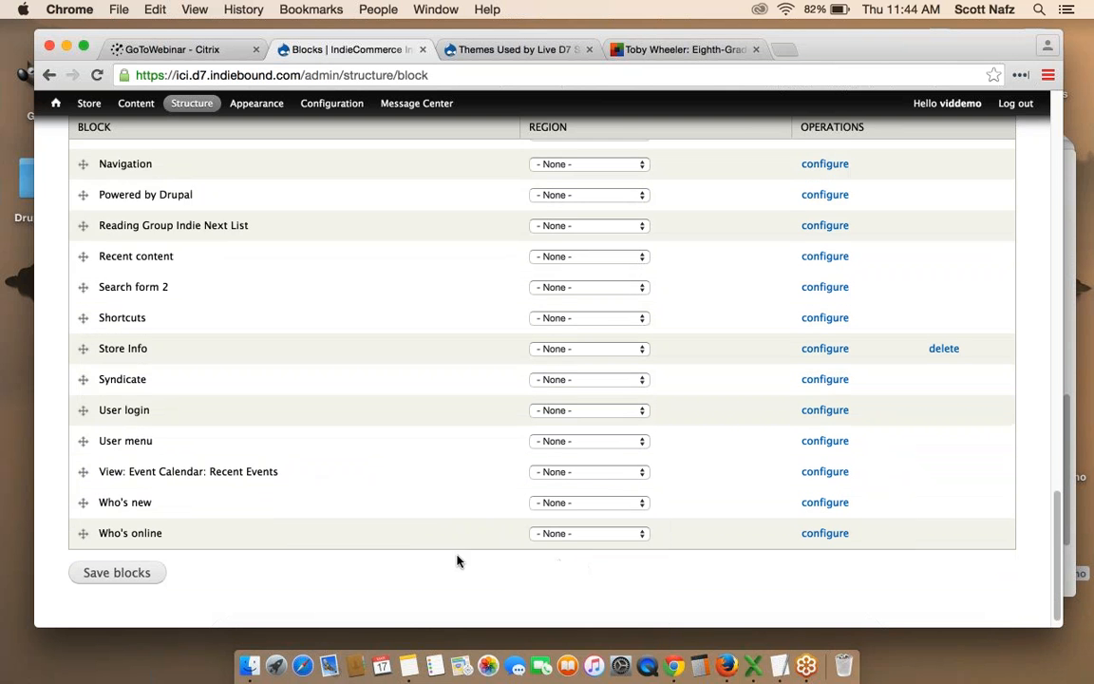
{"action": "scroll", "coordinate": [457, 561], "scroll_direction": "up", "scroll_amount": 4}
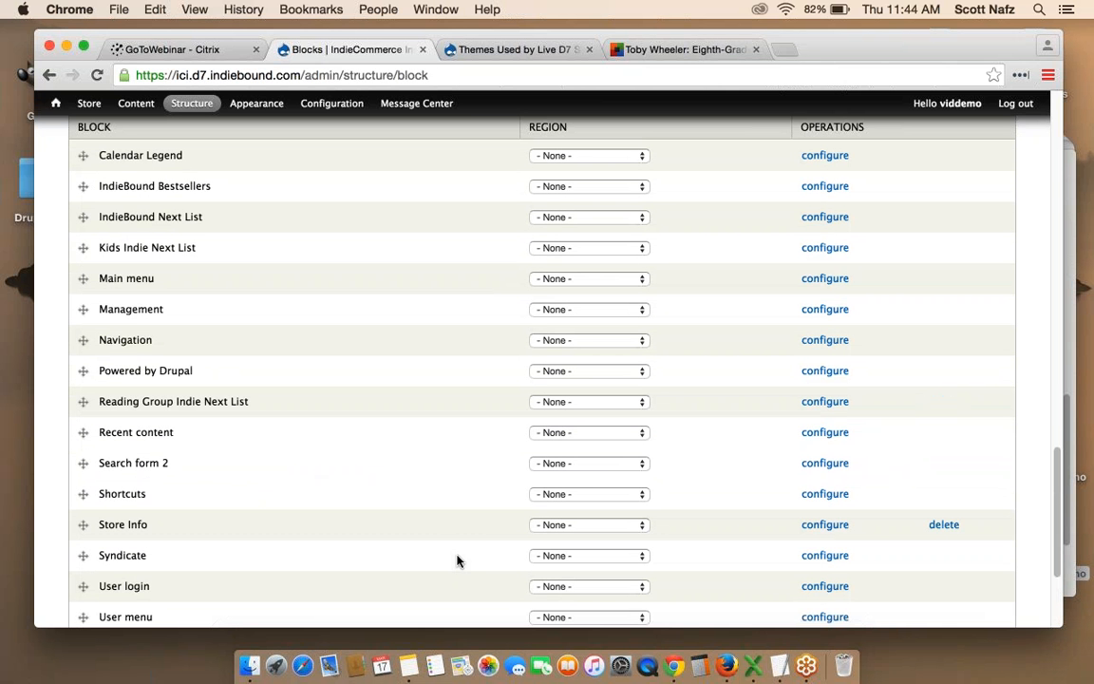
{"action": "scroll", "coordinate": [295, 470], "scroll_direction": "up", "scroll_amount": 2}
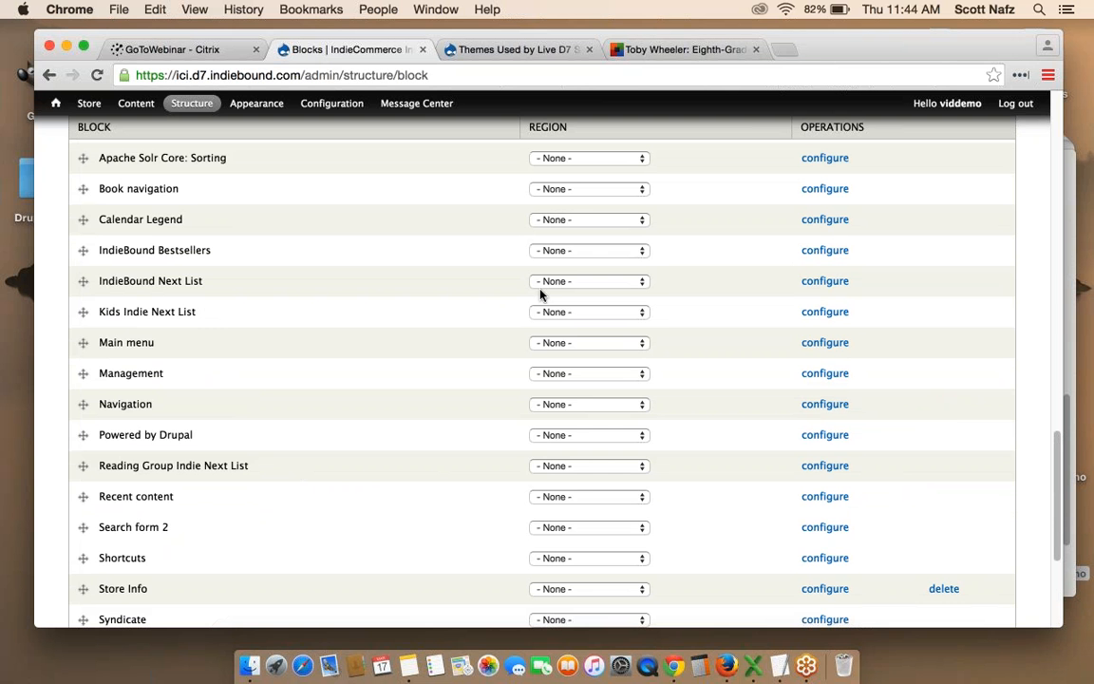
{"action": "left_click", "coordinate": [564, 283]}
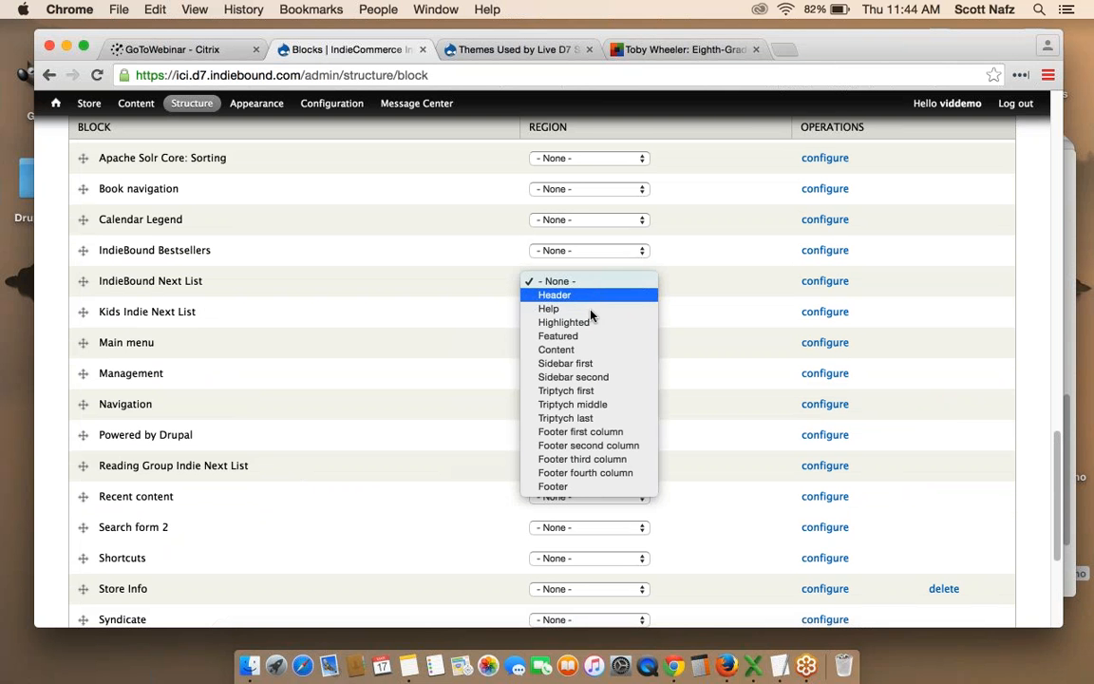
{"action": "left_click", "coordinate": [566, 364]}
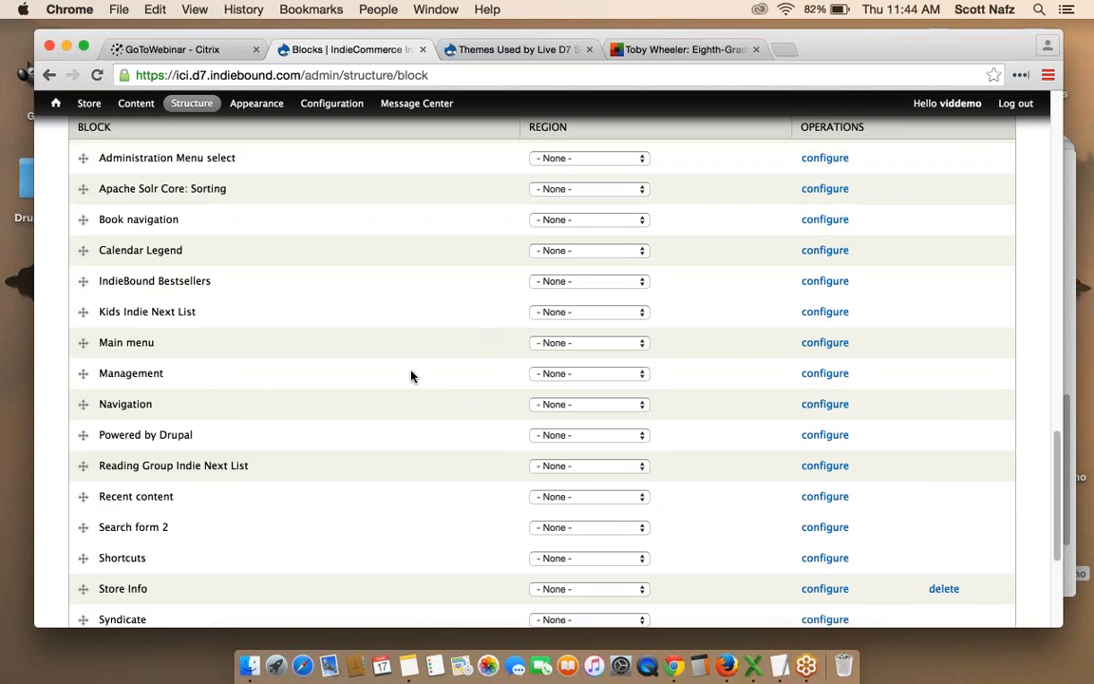
Save the block placements and return to the store's front page.
{"action": "scroll", "coordinate": [411, 375], "scroll_direction": "down", "scroll_amount": 5}
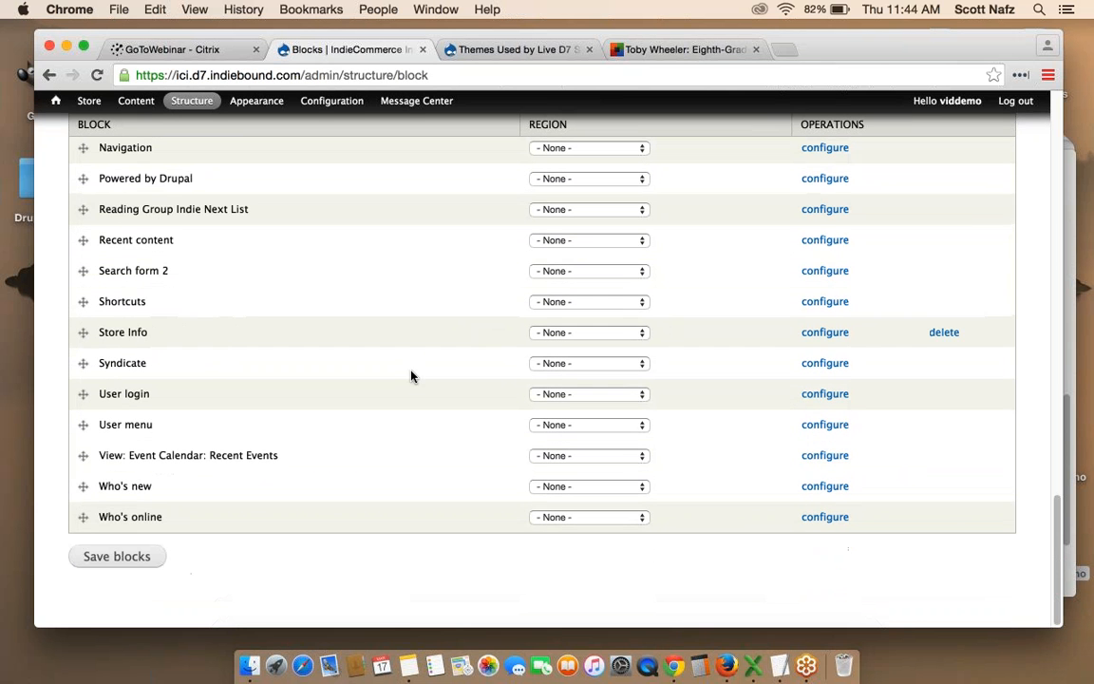
{"action": "left_click", "coordinate": [116, 559]}
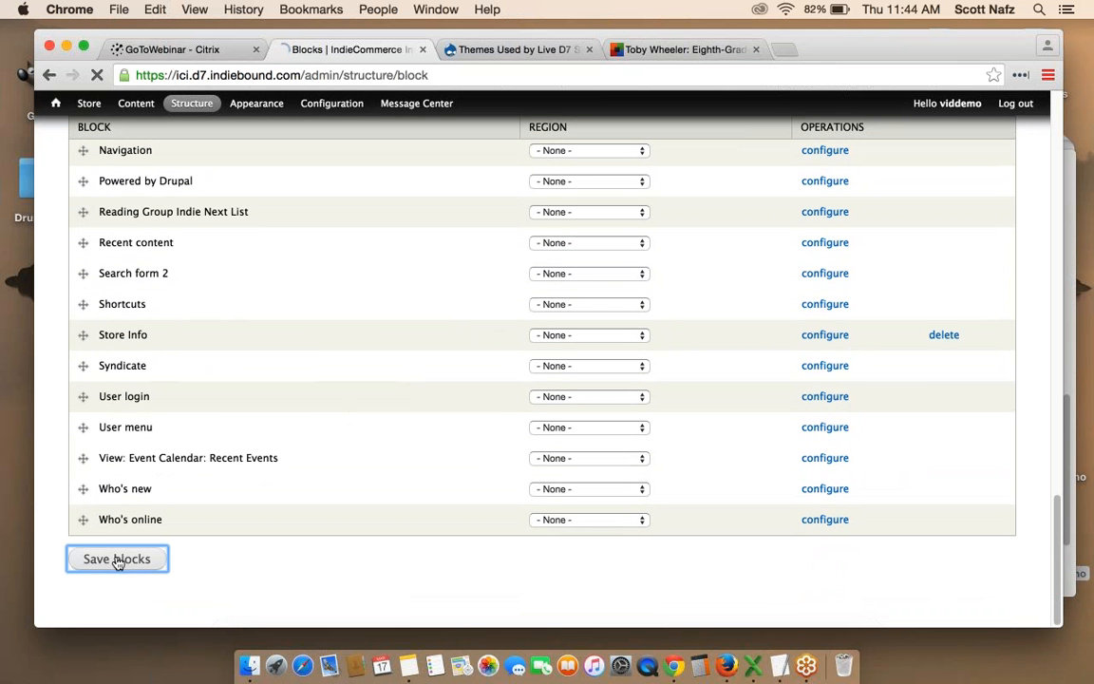
{"action": "left_click", "coordinate": [54, 103]}
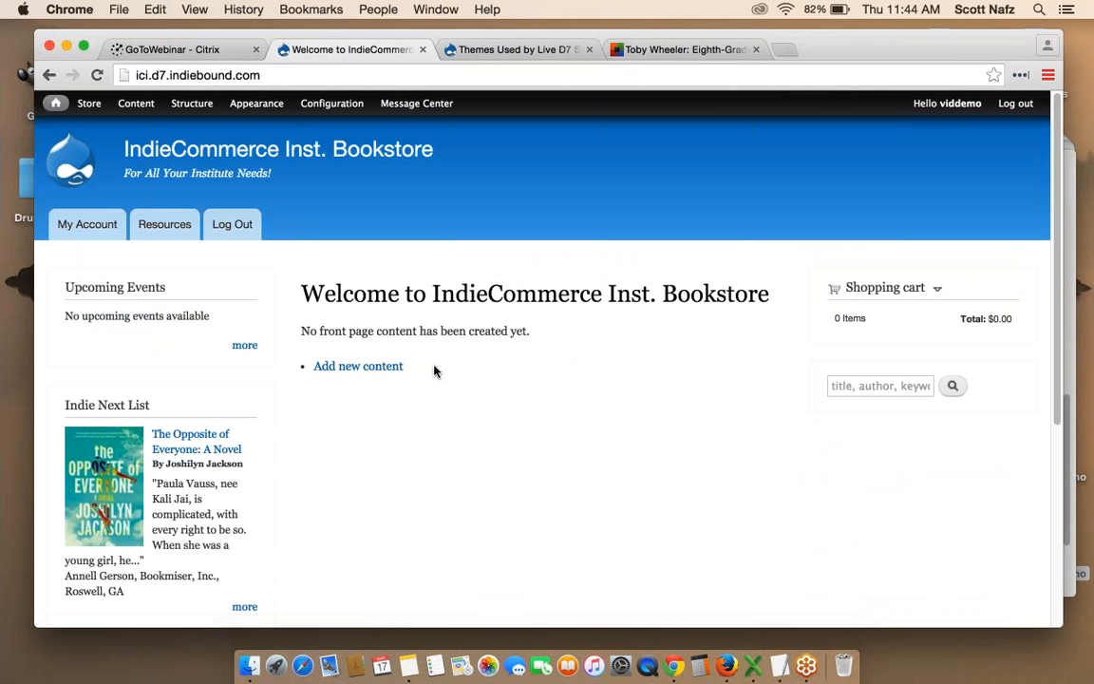
{"action": "scroll", "coordinate": [561, 403], "scroll_direction": "down", "scroll_amount": 1}
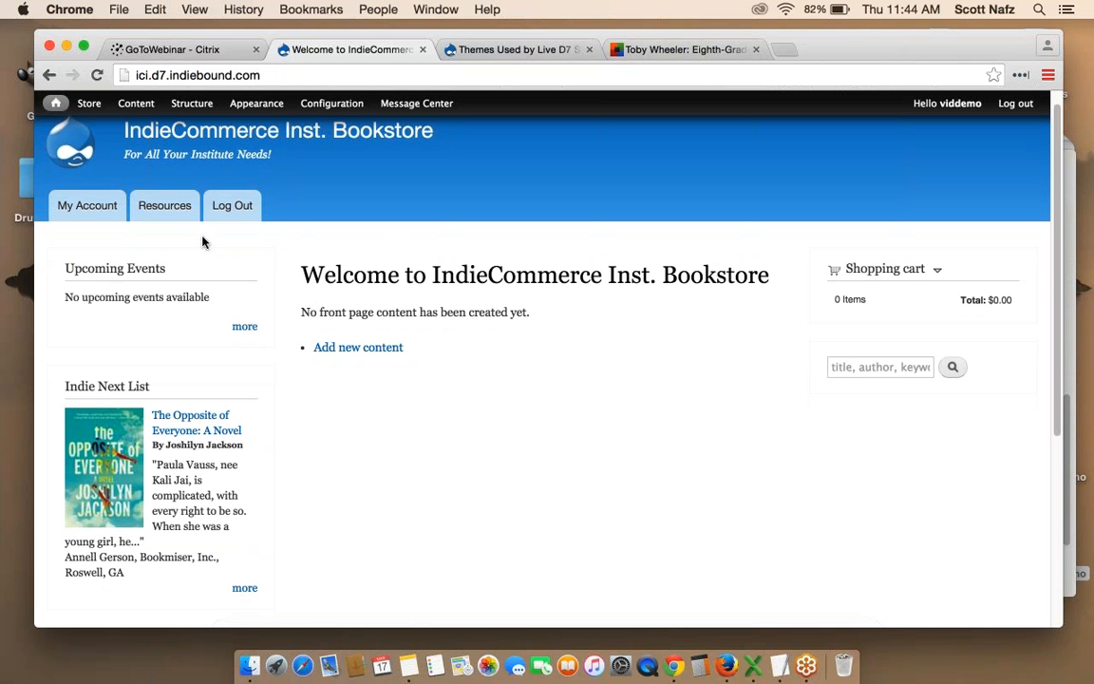
{"action": "mouse_move", "coordinate": [205, 259]}
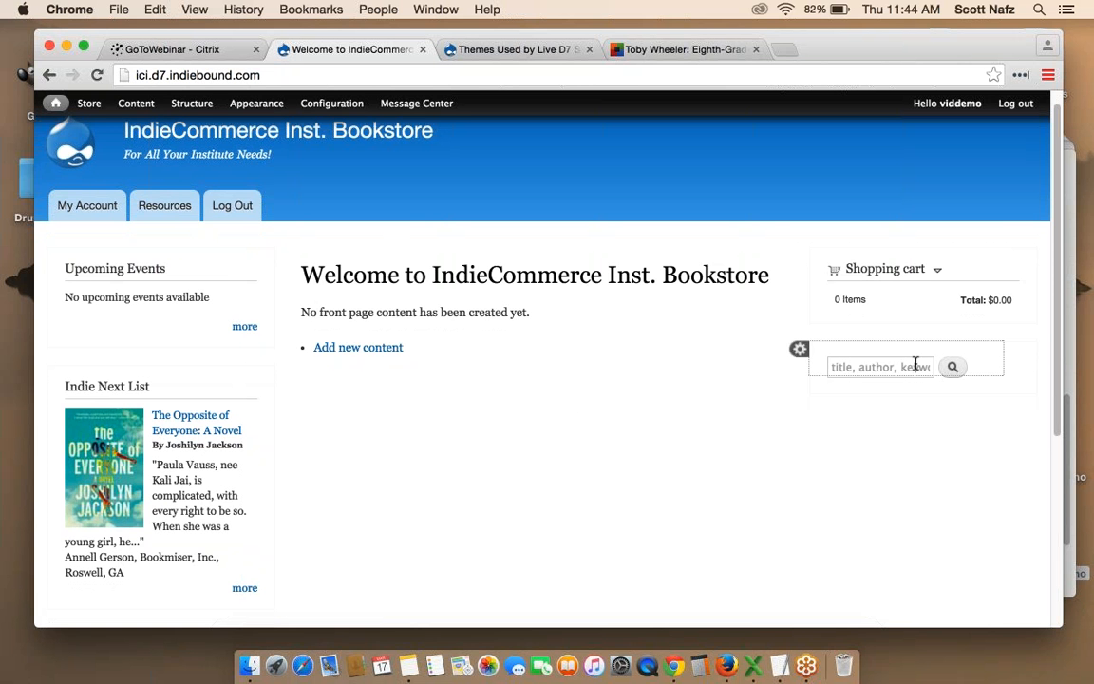
{"action": "scroll", "coordinate": [631, 392], "scroll_direction": "down", "scroll_amount": 1}
{"action": "scroll", "coordinate": [631, 393], "scroll_direction": "down", "scroll_amount": 2}
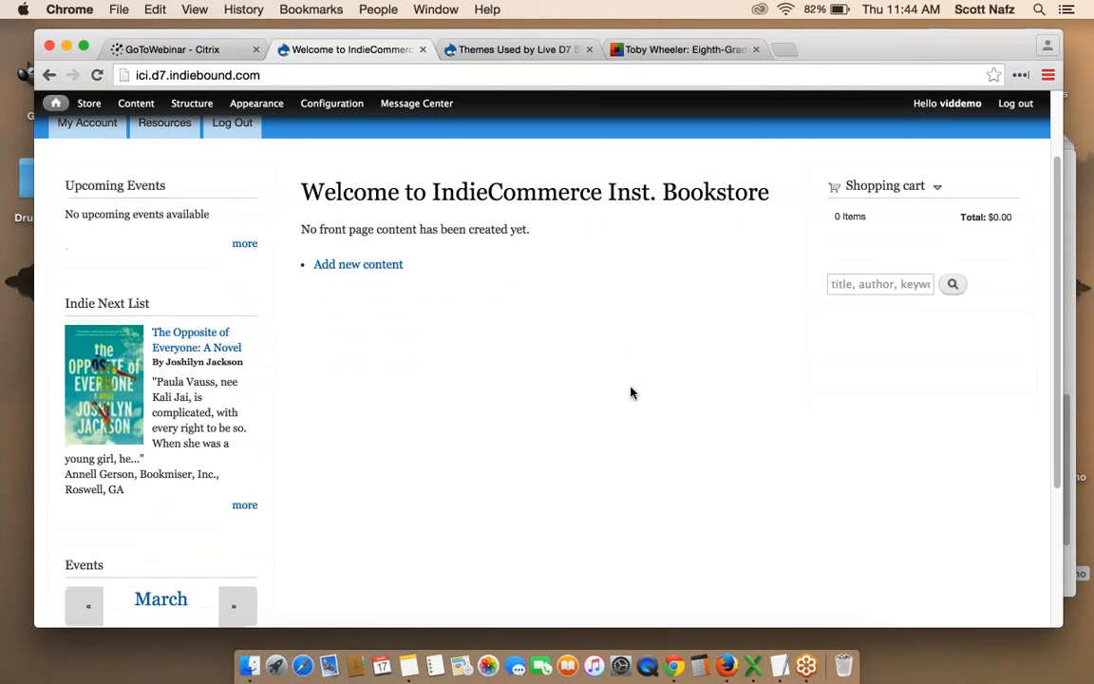
{"action": "scroll", "coordinate": [630, 392], "scroll_direction": "up", "scroll_amount": 2}
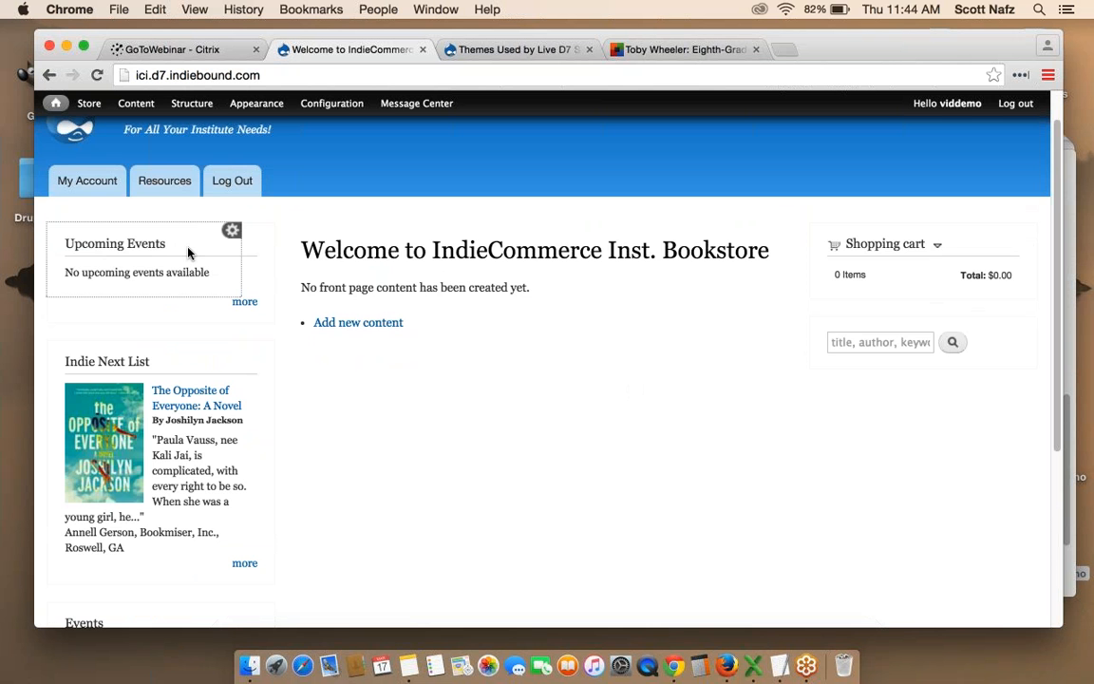
{"action": "scroll", "coordinate": [183, 246], "scroll_direction": "down", "scroll_amount": 3}
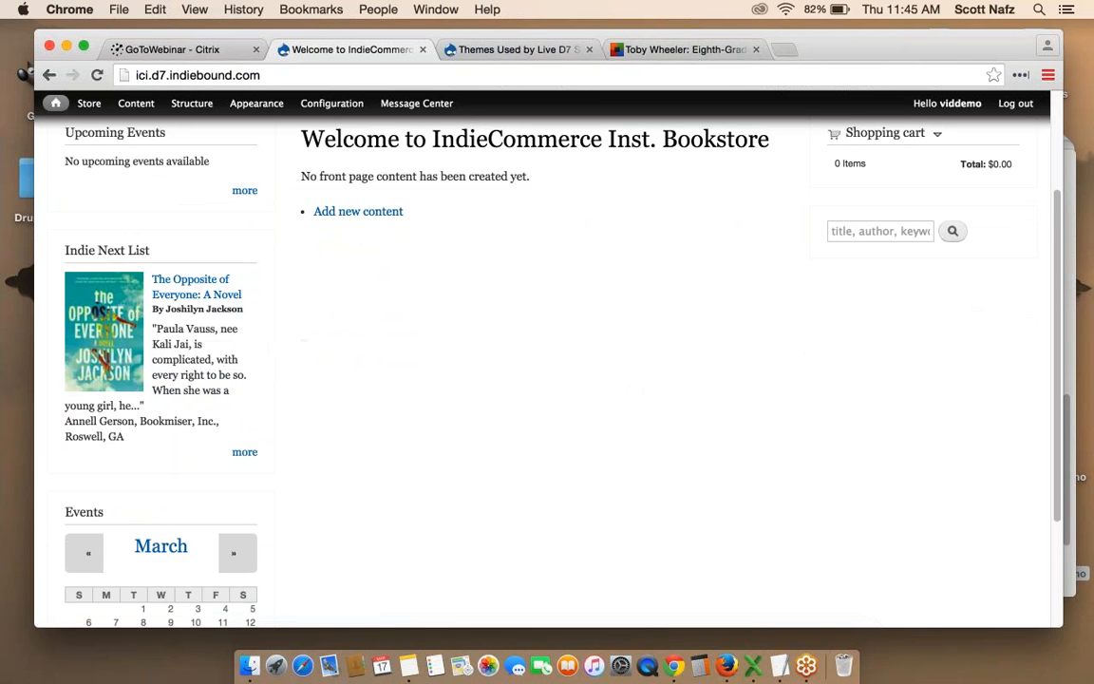
{"action": "scroll", "coordinate": [152, 418], "scroll_direction": "down", "scroll_amount": 4}
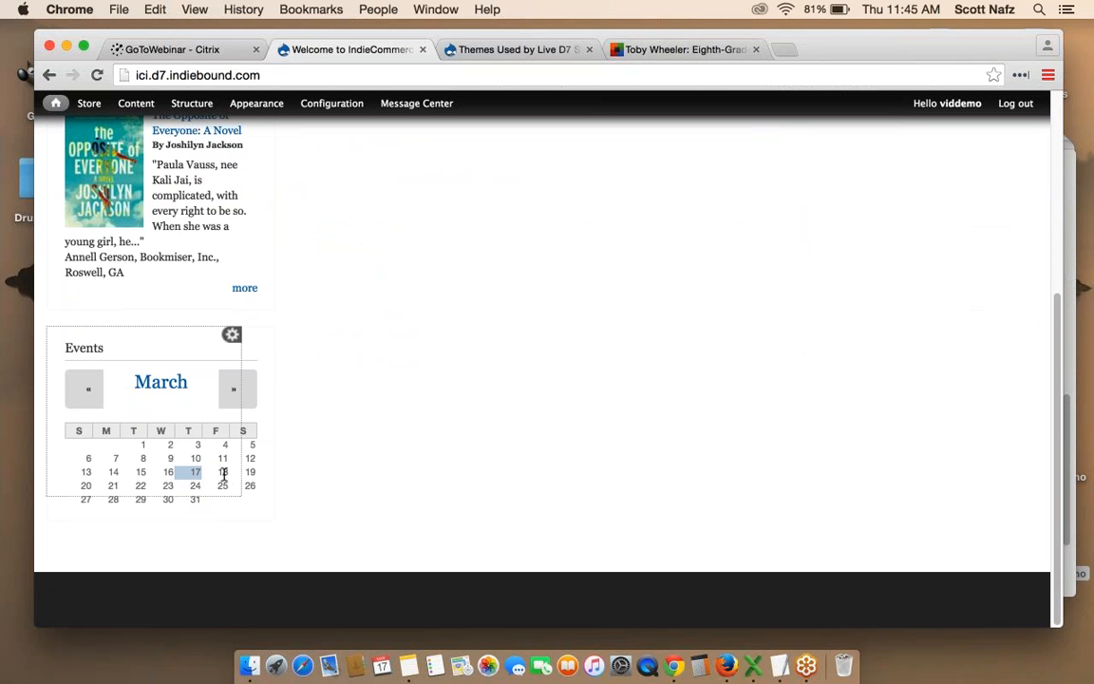
{"action": "scroll", "coordinate": [415, 464], "scroll_direction": "up", "scroll_amount": 10}
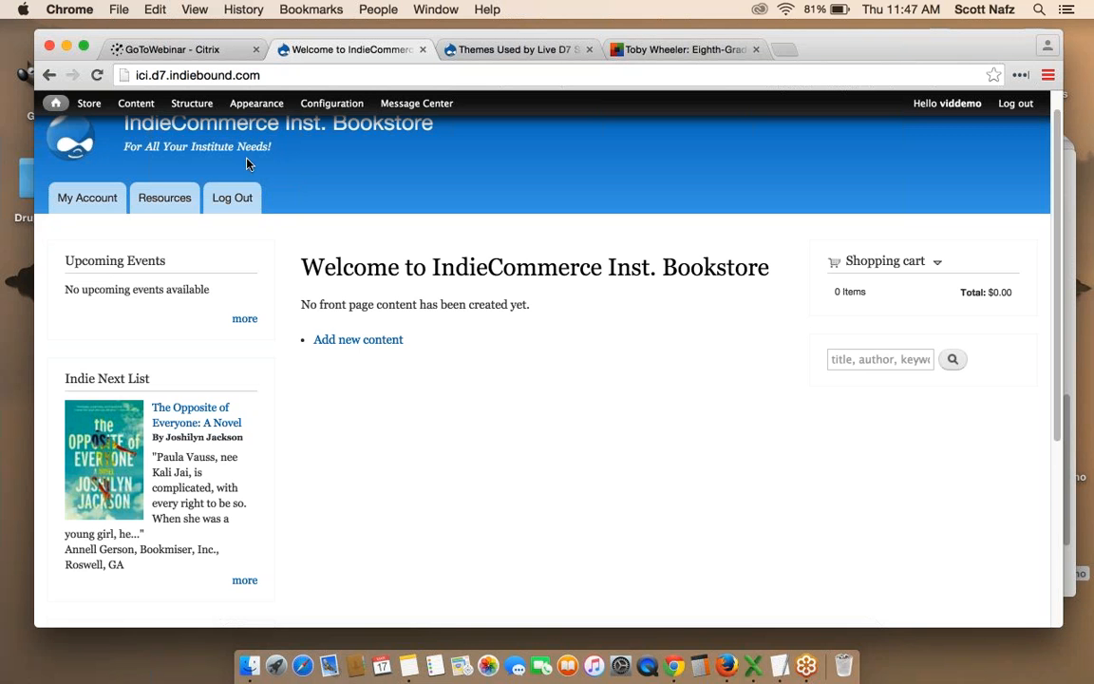
Create a basic page titled 'Welcome!' via autocomplete, then bring the TextEdit notes forward.
{"action": "mouse_move", "coordinate": [139, 106]}
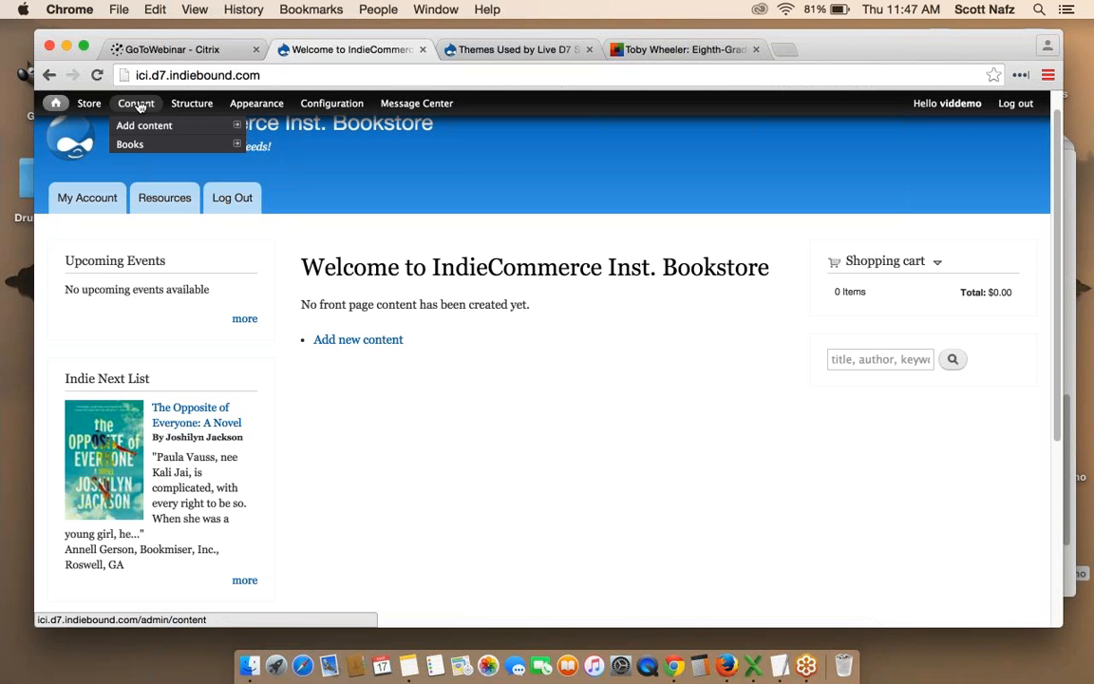
{"action": "mouse_move", "coordinate": [133, 122]}
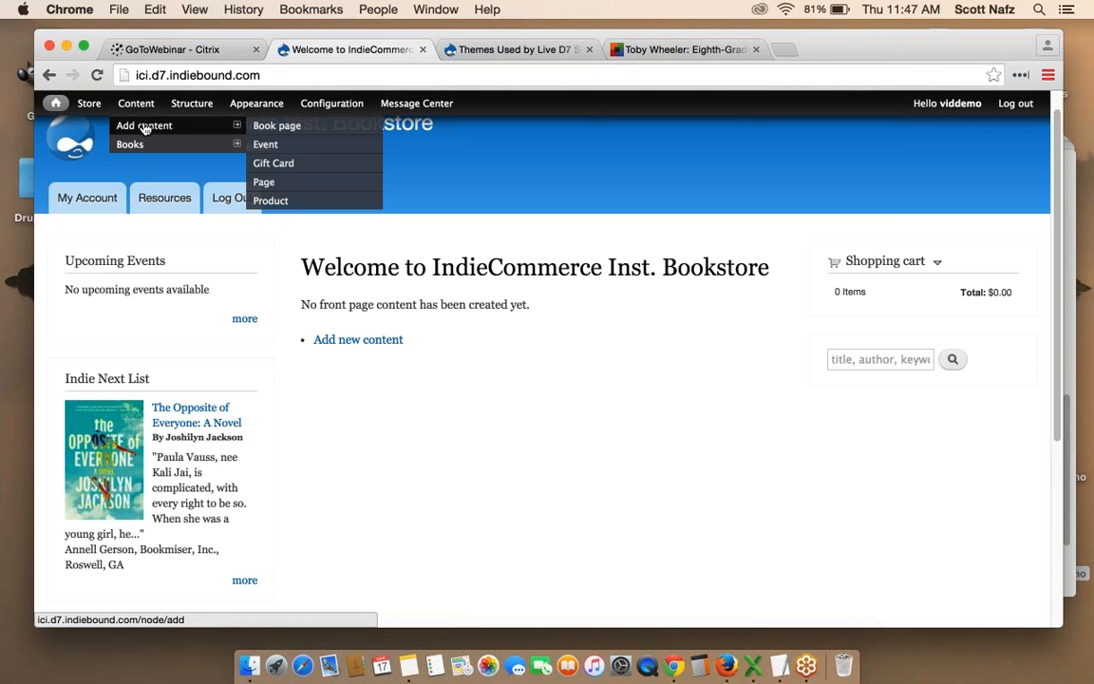
{"action": "left_click", "coordinate": [273, 182]}
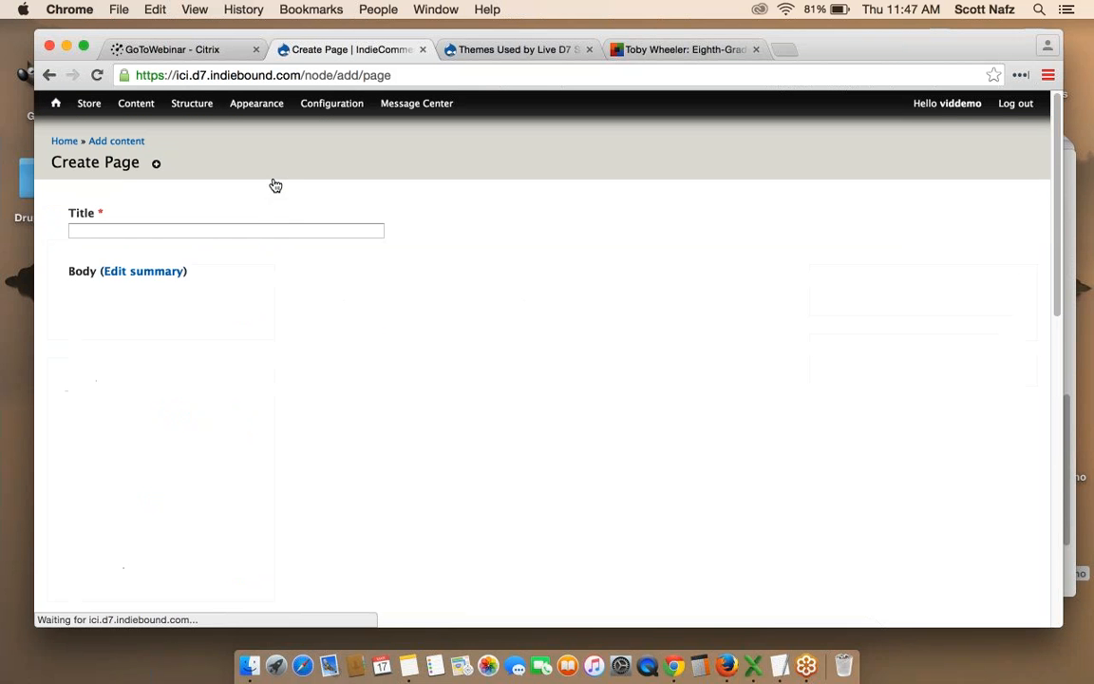
{"action": "left_click", "coordinate": [206, 231]}
{"action": "type", "text": "Welcome!"}
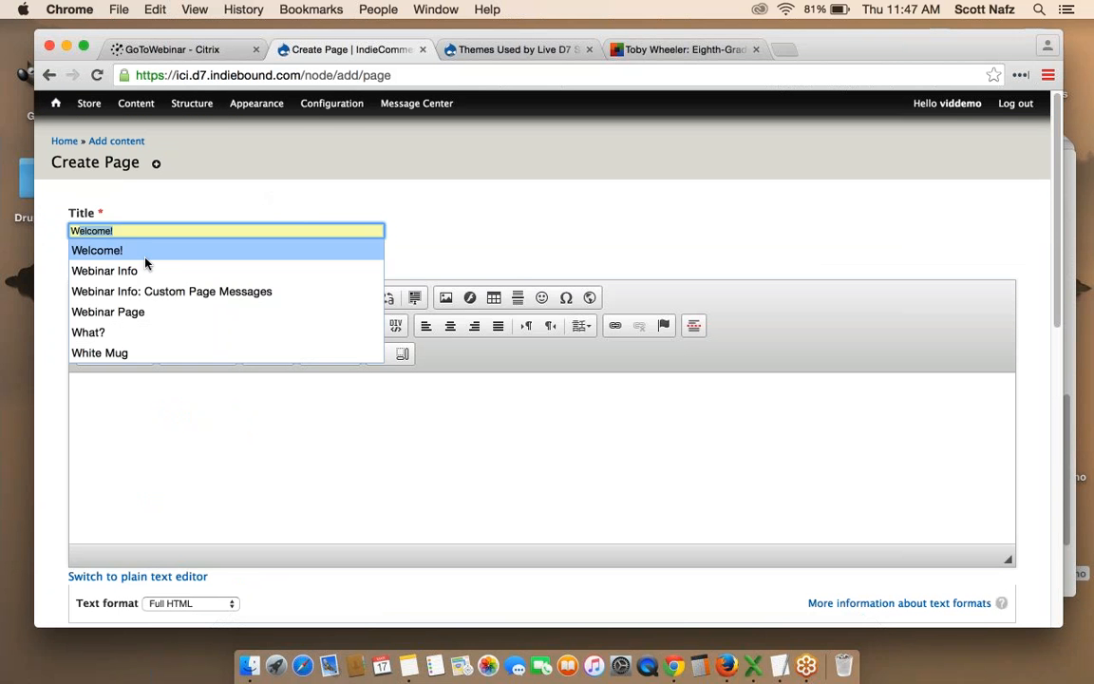
{"action": "left_click", "coordinate": [142, 249]}
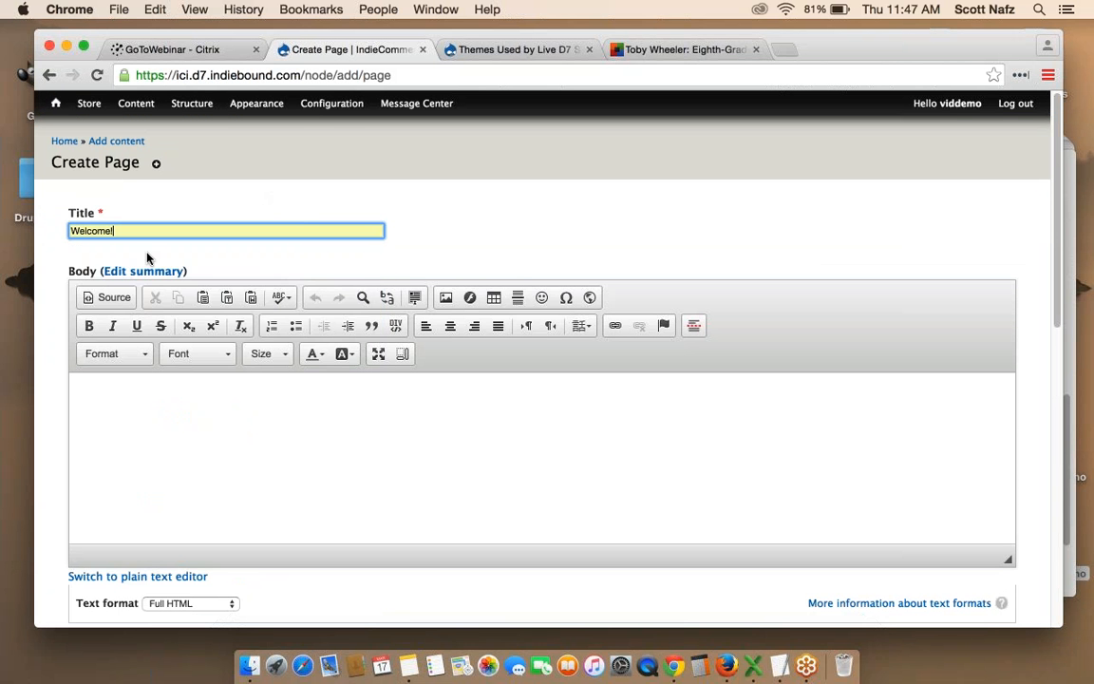
{"action": "left_click", "coordinate": [371, 393]}
{"action": "left_click", "coordinate": [779, 671]}
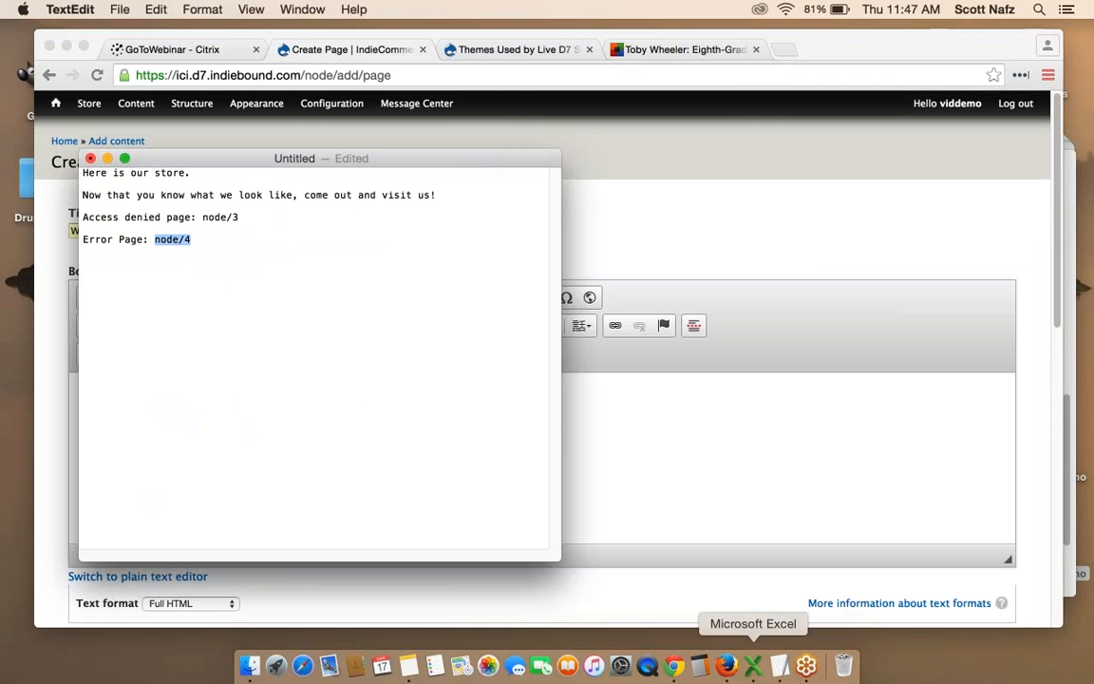
Select and copy the two welcome sentences from TextEdit, then return to the Create Page form.
{"action": "left_click_drag", "start_coordinate": [80, 171], "coordinate": [440, 197]}
{"action": "key", "text": "super+c"}
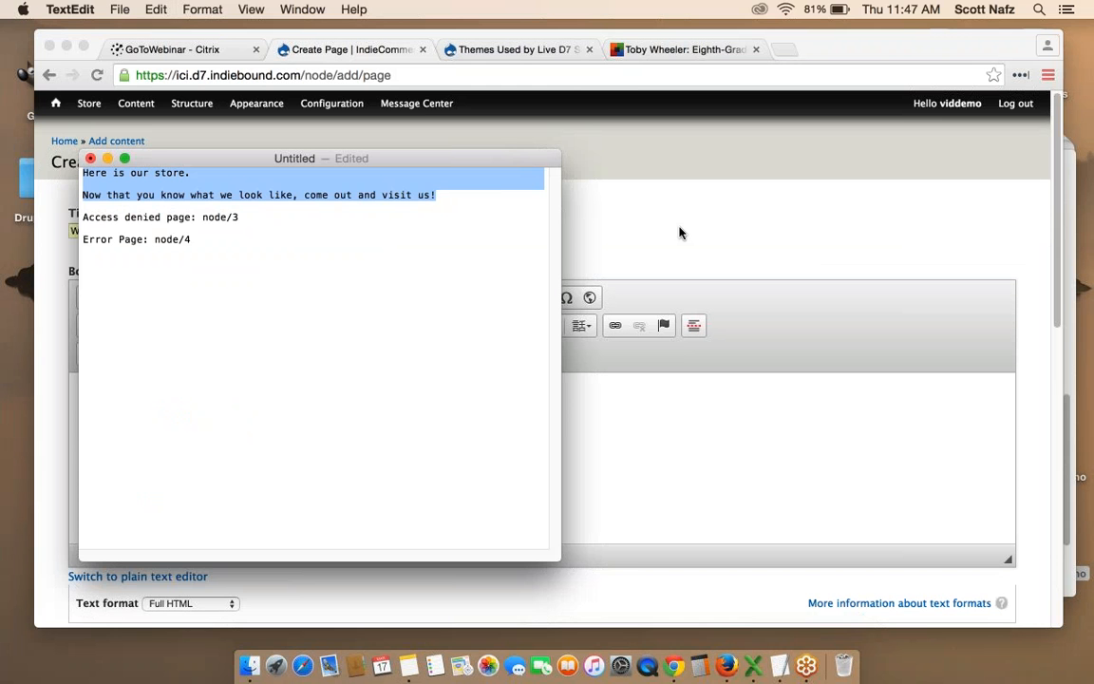
{"action": "left_click", "coordinate": [319, 400]}
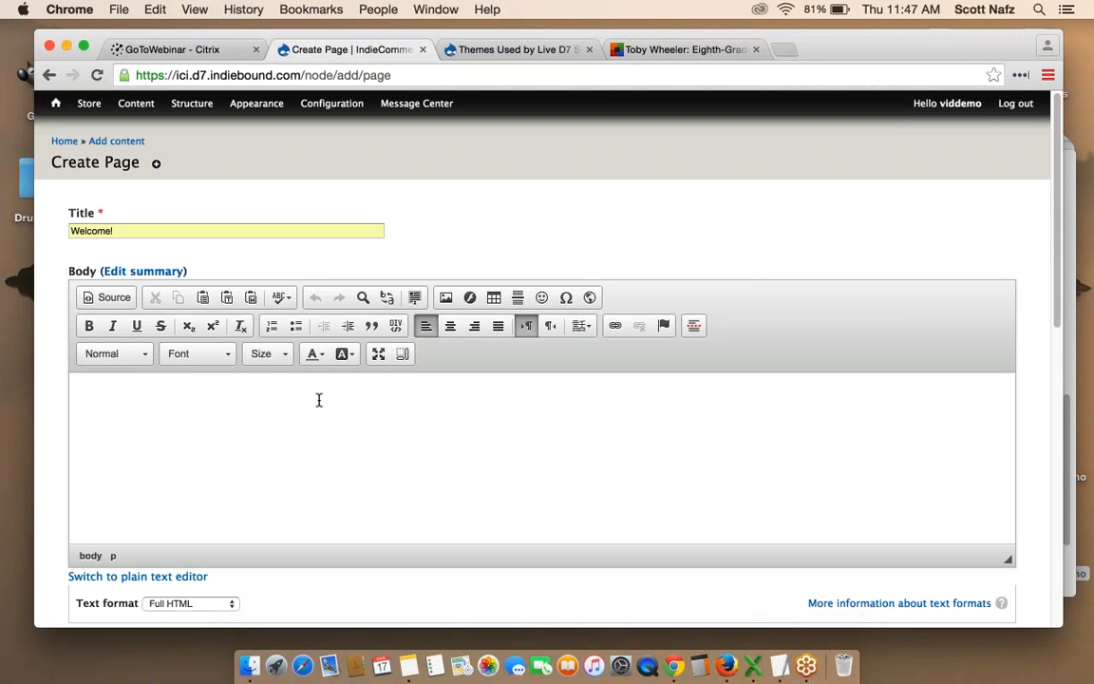
Paste both welcome sentences into Body as bold, size 24, centred text, with a blank line between them.
{"action": "key", "text": "super+v"}
{"action": "left_click_drag", "start_coordinate": [87, 397], "coordinate": [172, 398]}
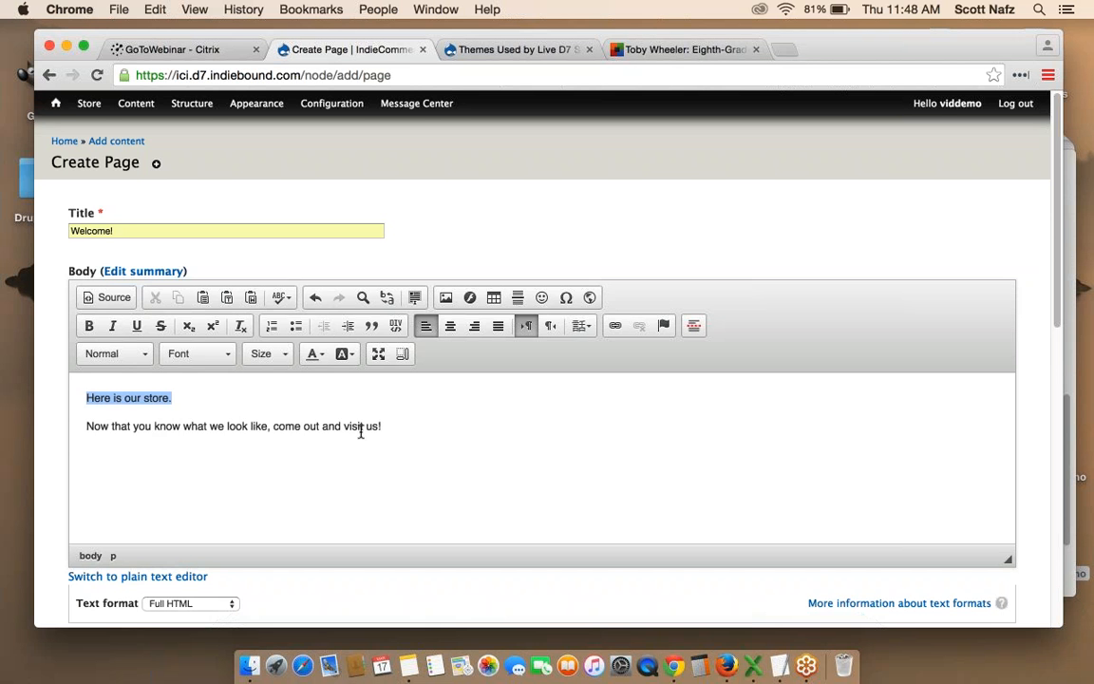
{"action": "left_click", "coordinate": [383, 430], "text": "shift"}
{"action": "left_click", "coordinate": [89, 325]}
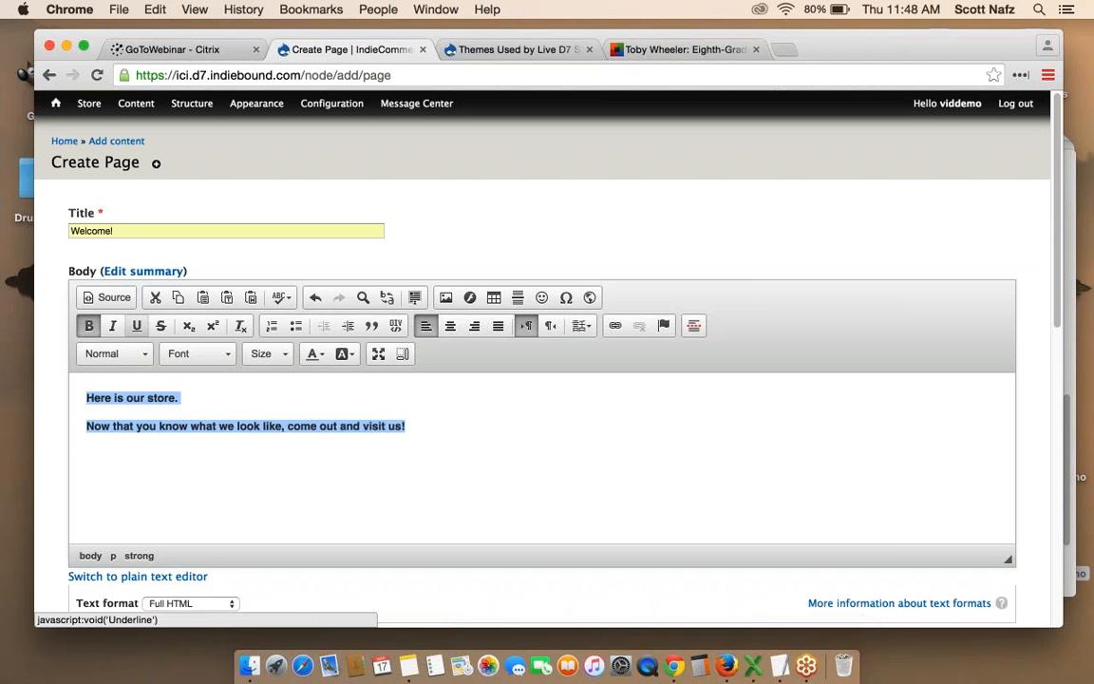
{"action": "left_click", "coordinate": [271, 353]}
{"action": "scroll", "coordinate": [264, 498], "scroll_direction": "down", "scroll_amount": 2}
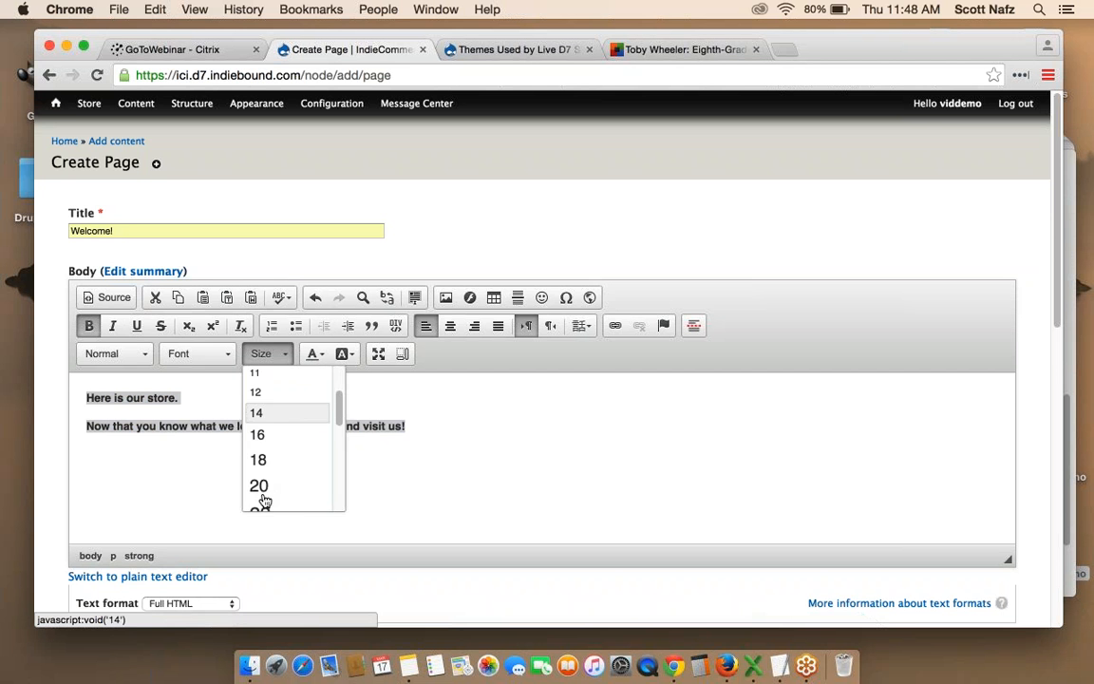
{"action": "scroll", "coordinate": [264, 501], "scroll_direction": "down", "scroll_amount": 1}
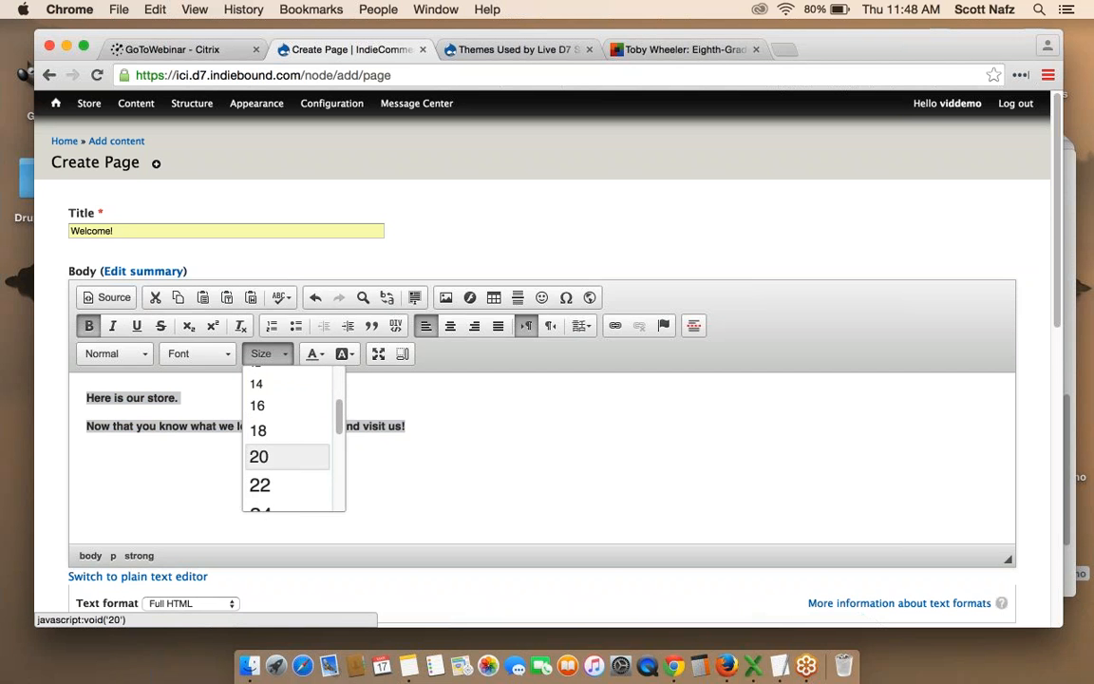
{"action": "scroll", "coordinate": [264, 454], "scroll_direction": "down", "scroll_amount": 1}
{"action": "left_click", "coordinate": [261, 479]}
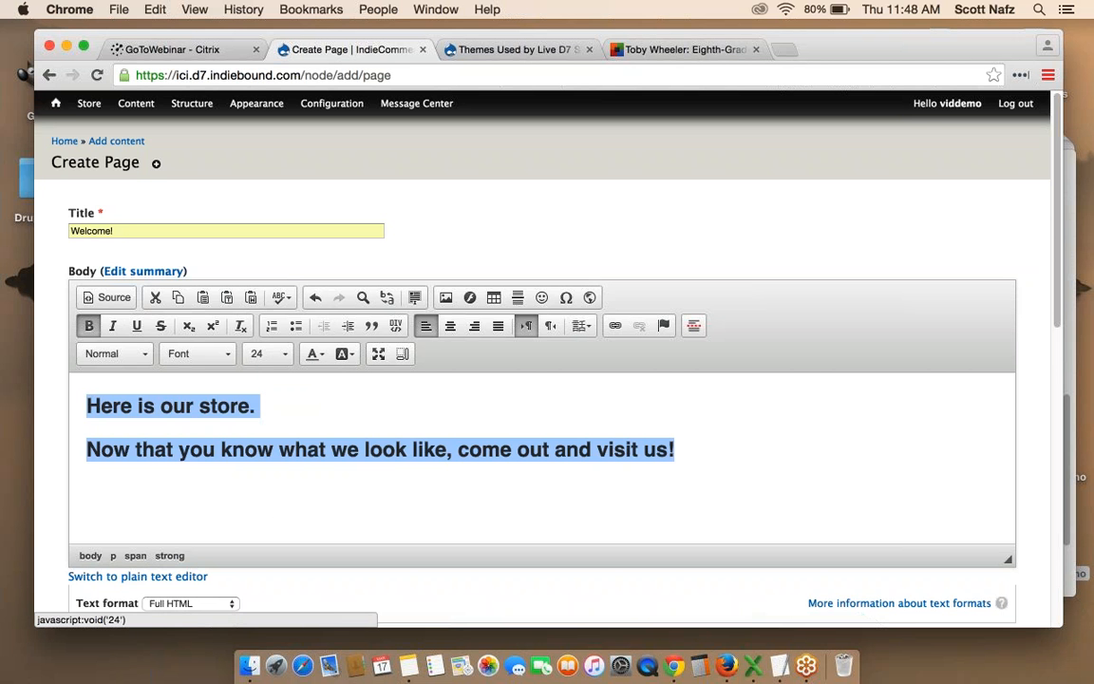
{"action": "left_click", "coordinate": [450, 326]}
{"action": "left_click", "coordinate": [666, 407]}
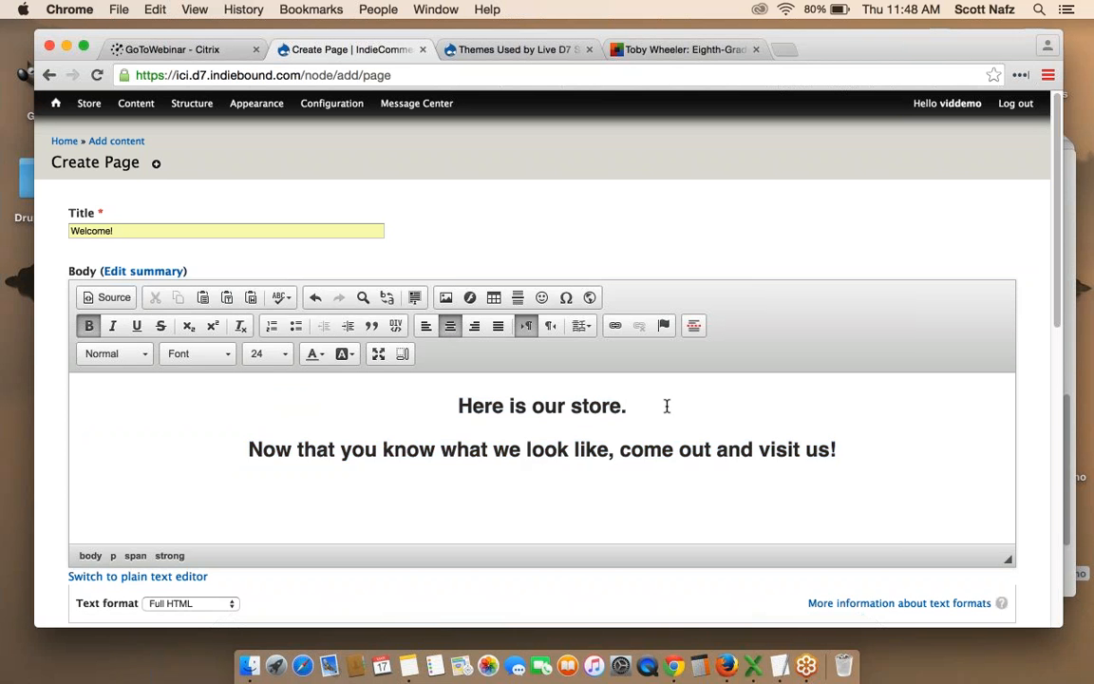
{"action": "key", "text": "Return"}
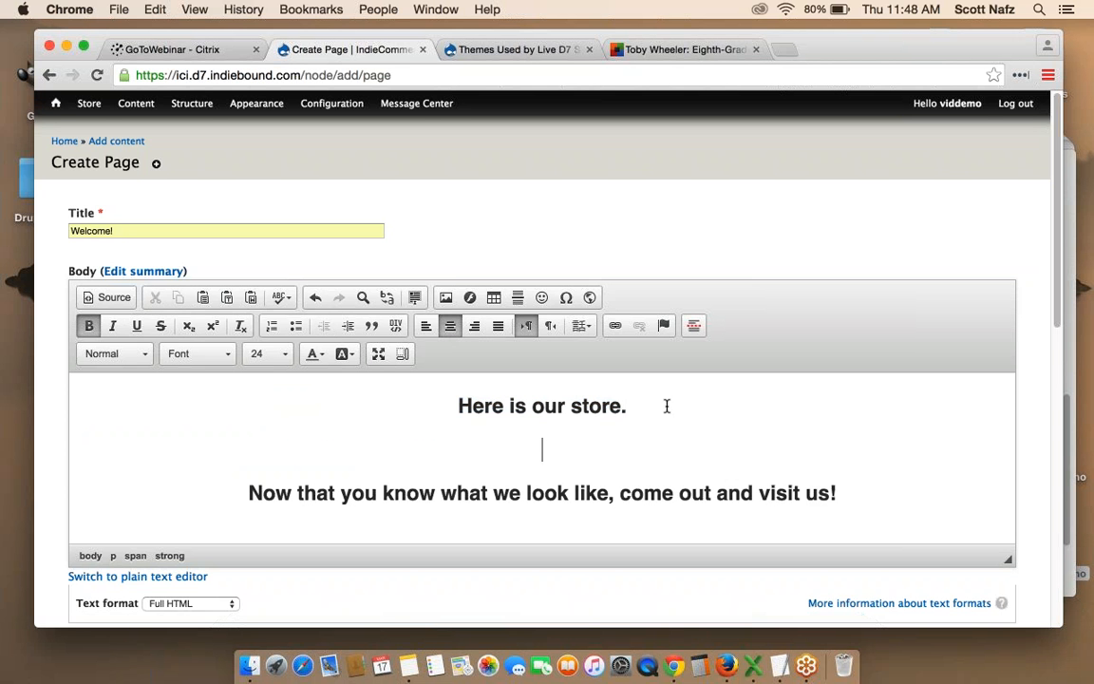
Insert ICIStoreImage.jpg from the server's files between the two welcome sentences.
{"action": "left_click", "coordinate": [445, 298]}
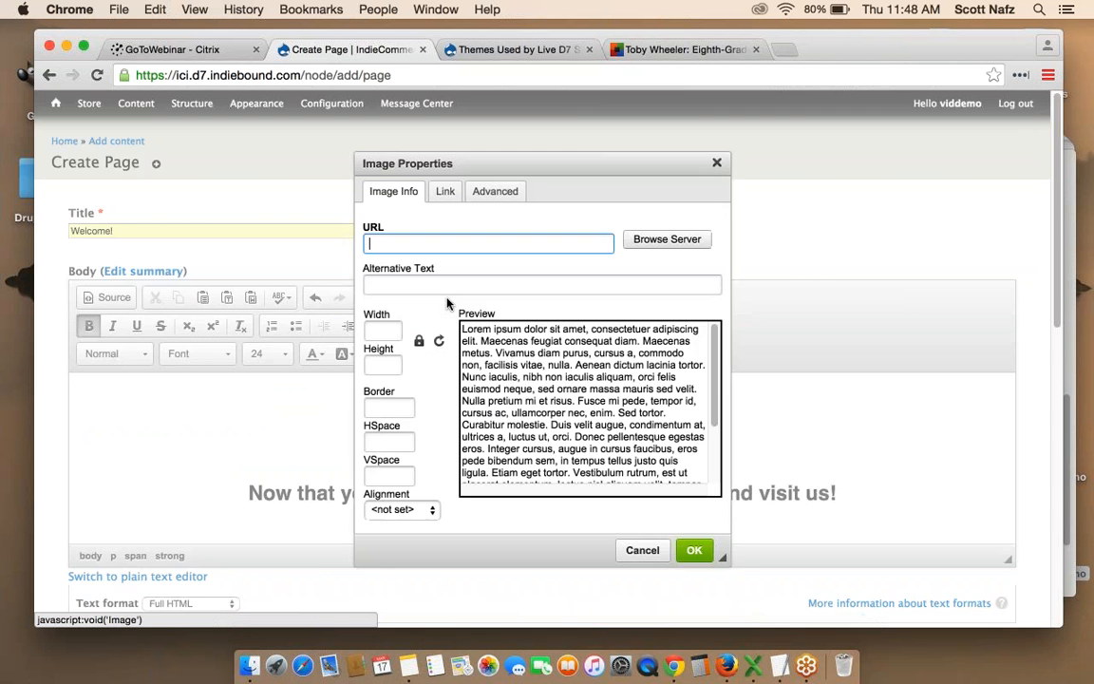
{"action": "left_click", "coordinate": [667, 240]}
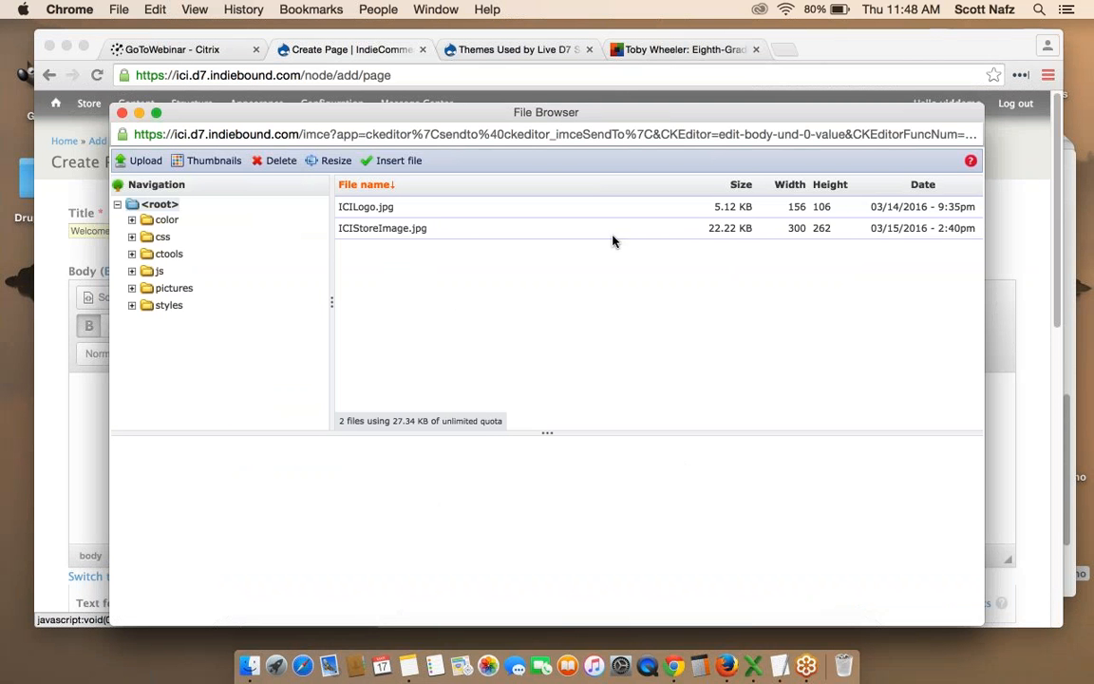
{"action": "left_click", "coordinate": [478, 228]}
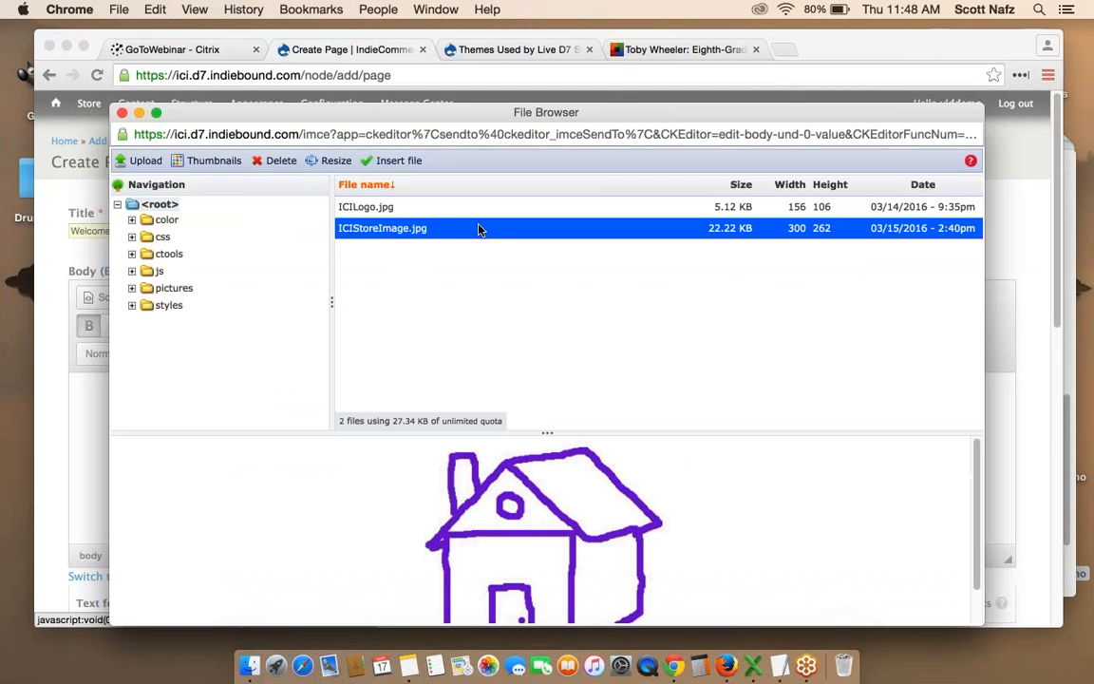
{"action": "left_click", "coordinate": [394, 160]}
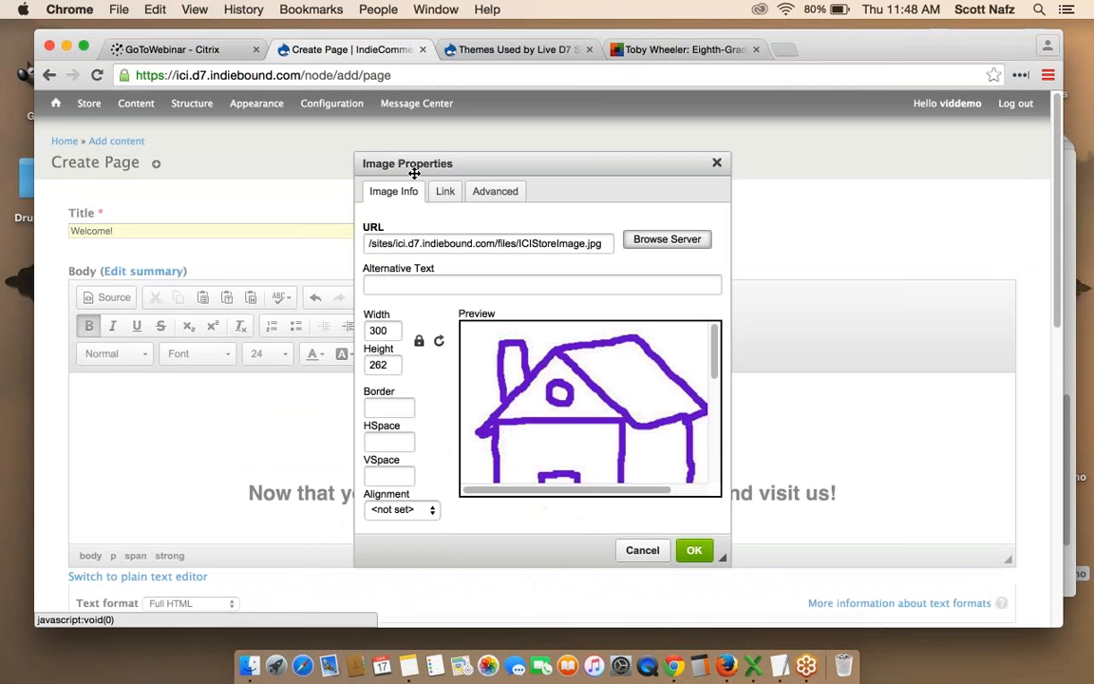
{"action": "left_click", "coordinate": [694, 550]}
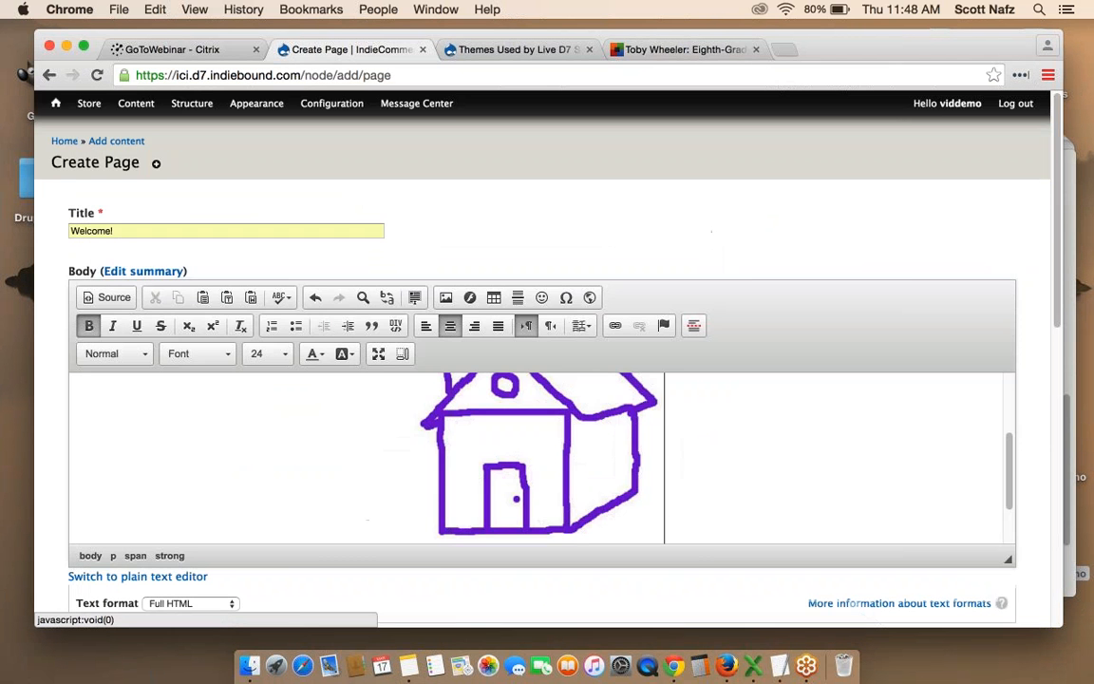
Save the new Welcome! page so it goes live at /welcome.
{"action": "scroll", "coordinate": [593, 513], "scroll_direction": "down", "scroll_amount": 3}
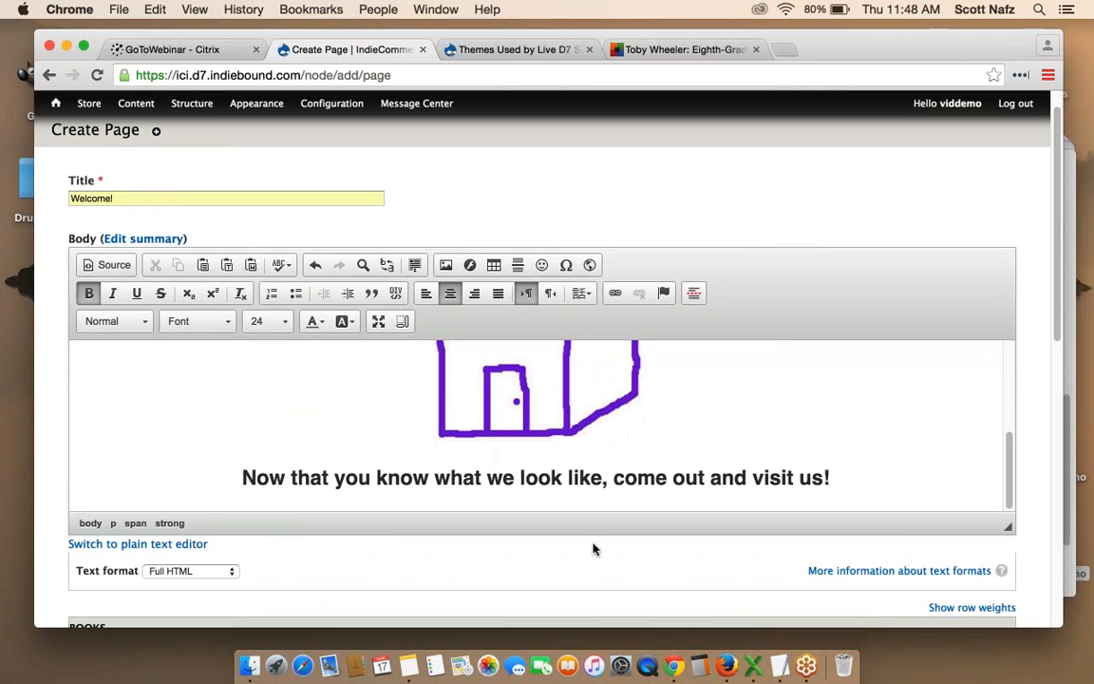
{"action": "scroll", "coordinate": [592, 548], "scroll_direction": "down", "scroll_amount": 15}
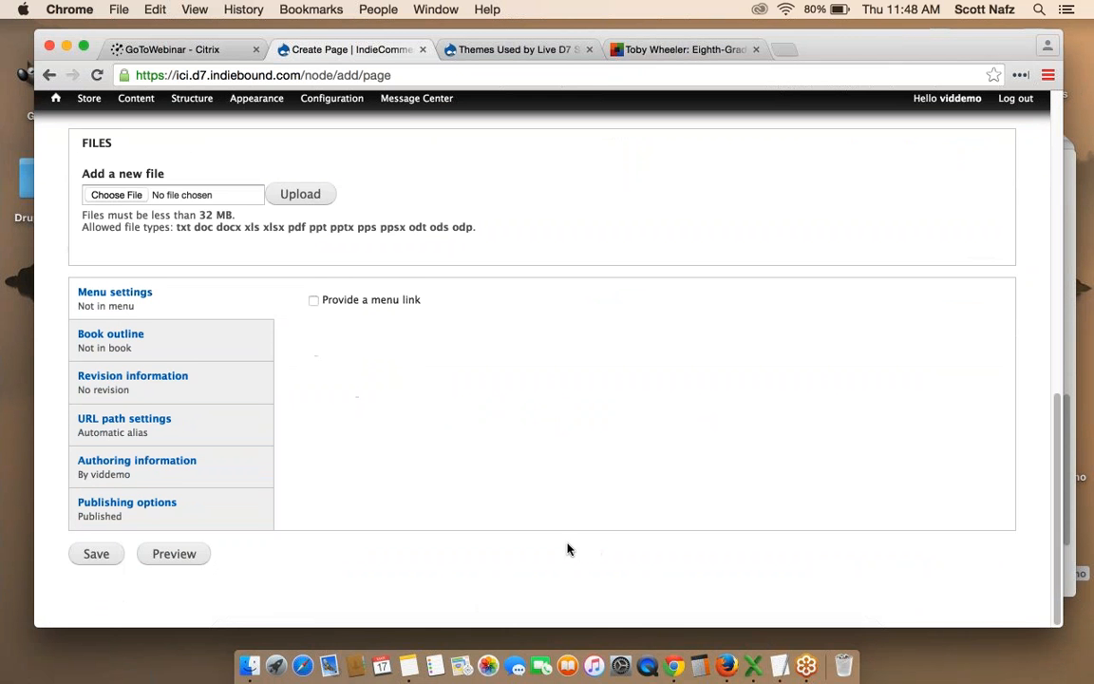
{"action": "left_click", "coordinate": [96, 558]}
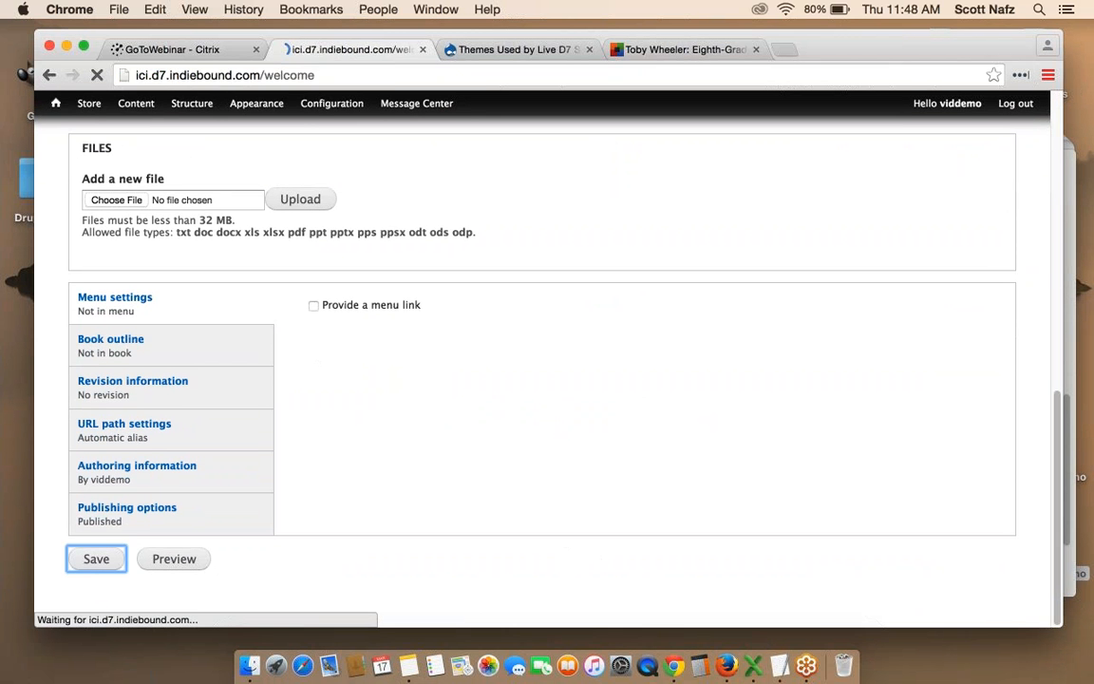
{"action": "scroll", "coordinate": [674, 358], "scroll_direction": "down", "scroll_amount": 2}
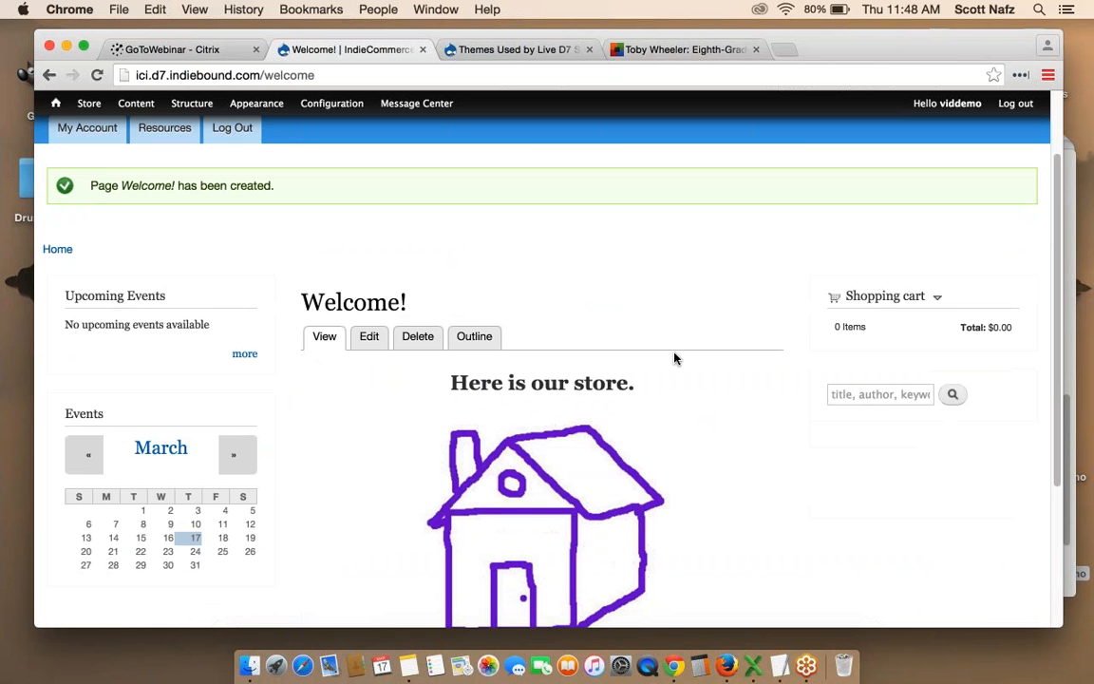
{"action": "scroll", "coordinate": [674, 358], "scroll_direction": "down", "scroll_amount": 1}
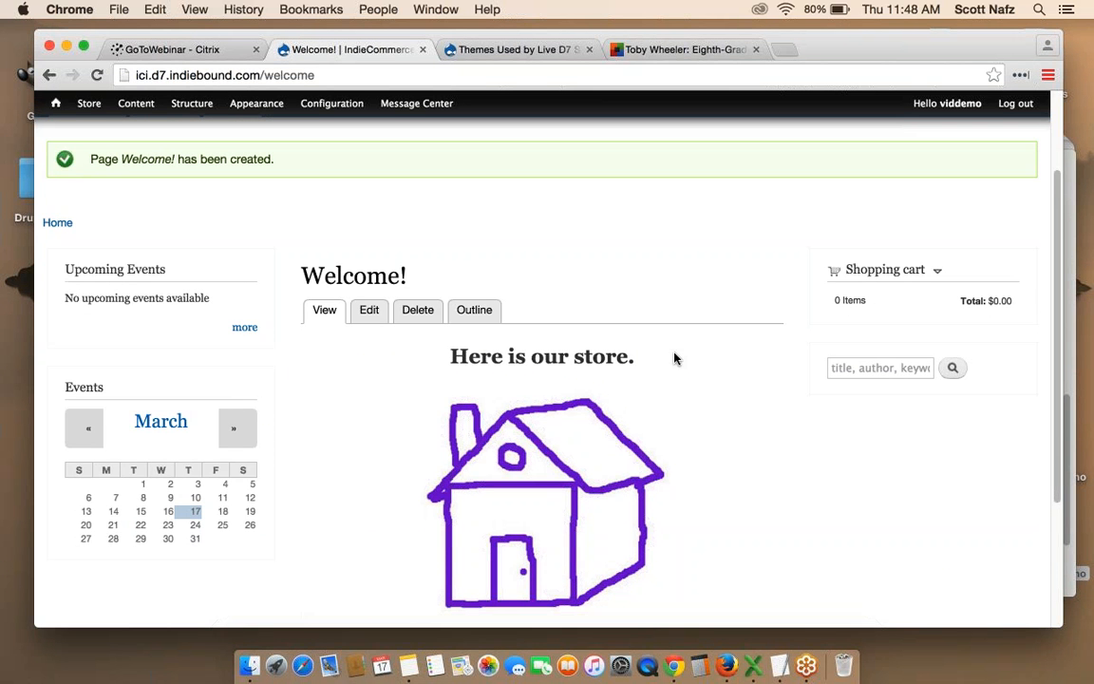
{"action": "scroll", "coordinate": [675, 358], "scroll_direction": "down", "scroll_amount": 2}
{"action": "scroll", "coordinate": [674, 358], "scroll_direction": "up", "scroll_amount": 2}
{"action": "scroll", "coordinate": [675, 358], "scroll_direction": "down", "scroll_amount": 1}
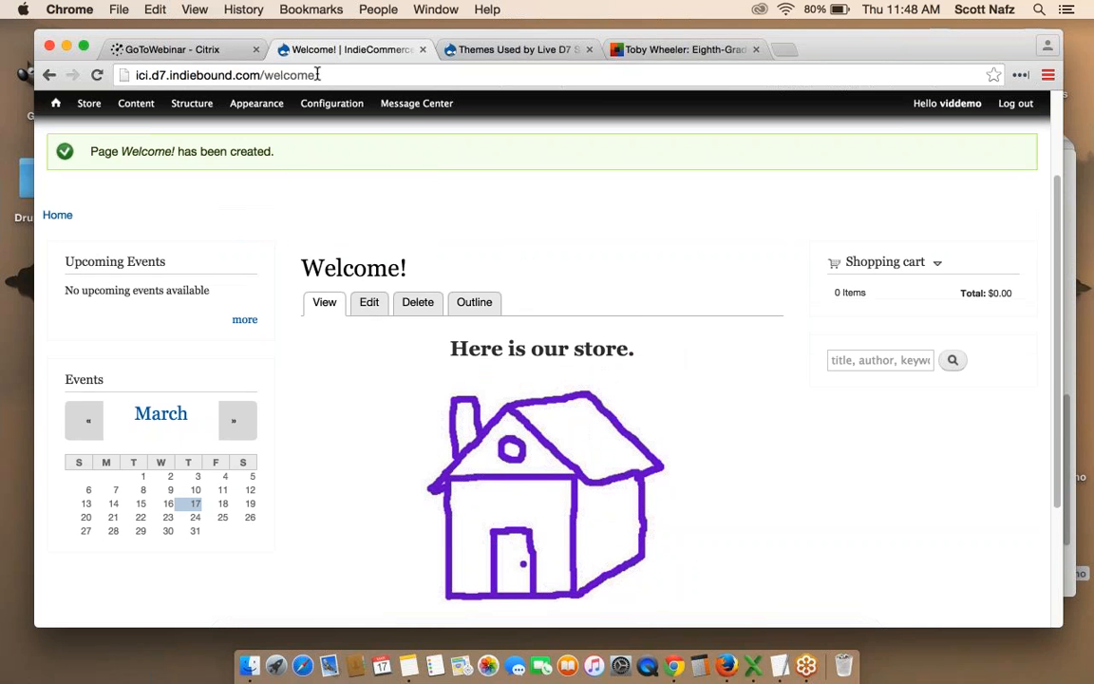
Copy the 'welcome' path from the page's address bar.
{"action": "left_click_drag", "start_coordinate": [306, 76], "coordinate": [267, 76]}
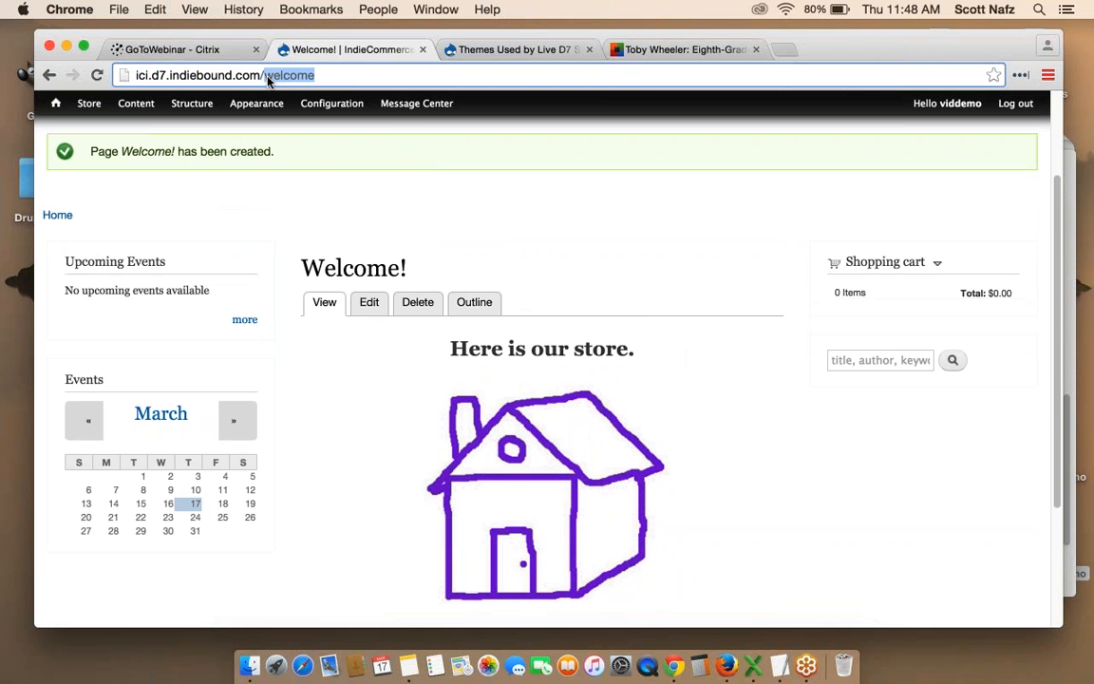
{"action": "key", "text": "super+c"}
{"action": "mouse_move", "coordinate": [418, 103]}
{"action": "left_click", "coordinate": [475, 219]}
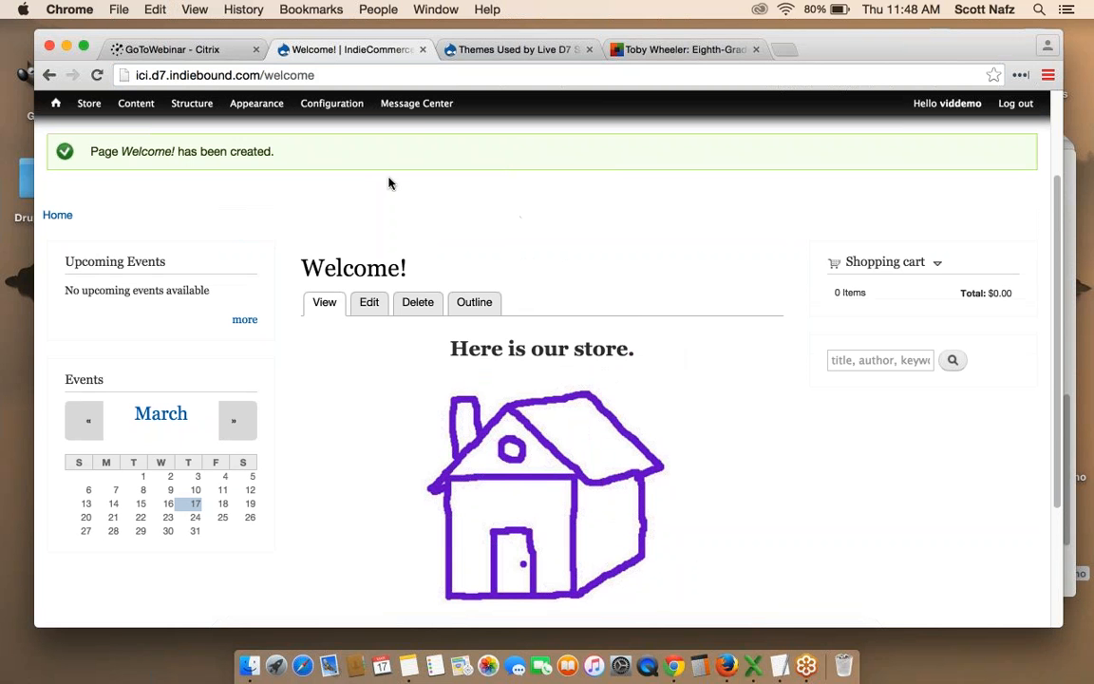
{"action": "mouse_move", "coordinate": [334, 105]}
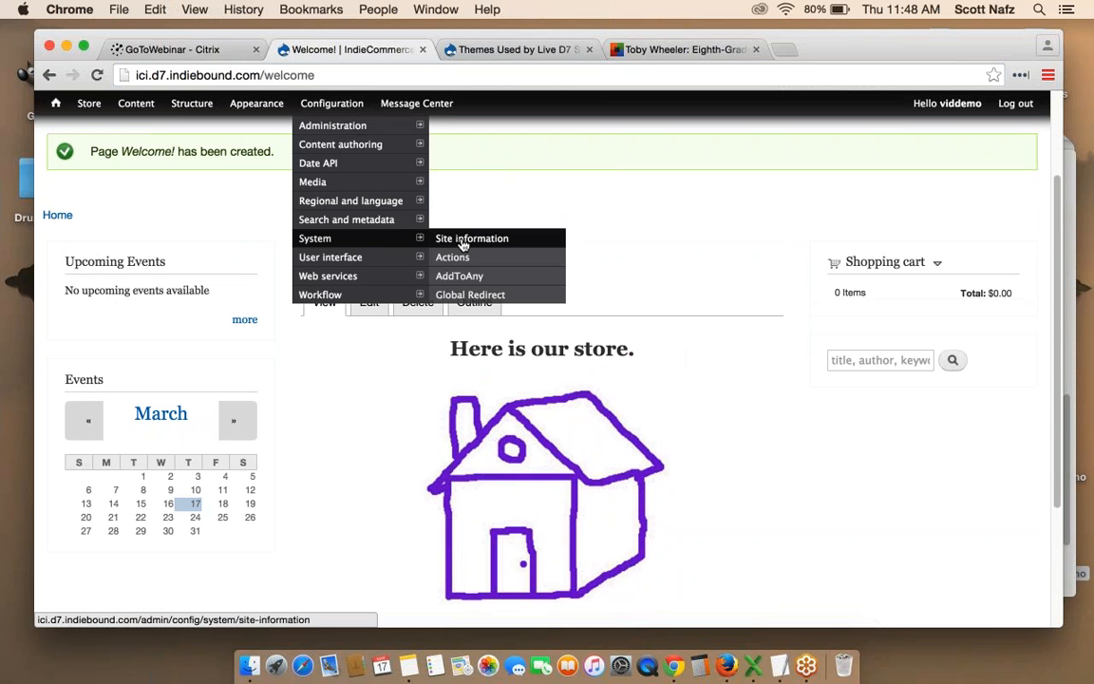
Enter 'welcome' as the Default front page in Site information, save, then view the home page.
{"action": "left_click", "coordinate": [463, 244]}
{"action": "scroll", "coordinate": [541, 380], "scroll_direction": "down", "scroll_amount": 5}
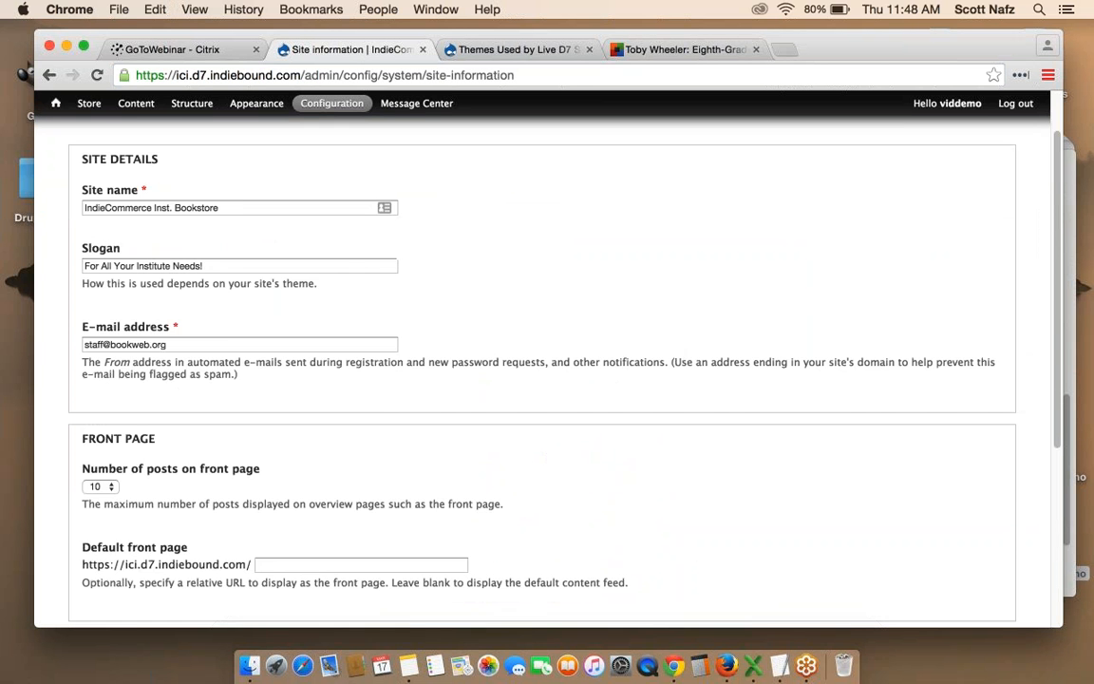
{"action": "scroll", "coordinate": [366, 362], "scroll_direction": "down", "scroll_amount": 2}
{"action": "left_click", "coordinate": [344, 367]}
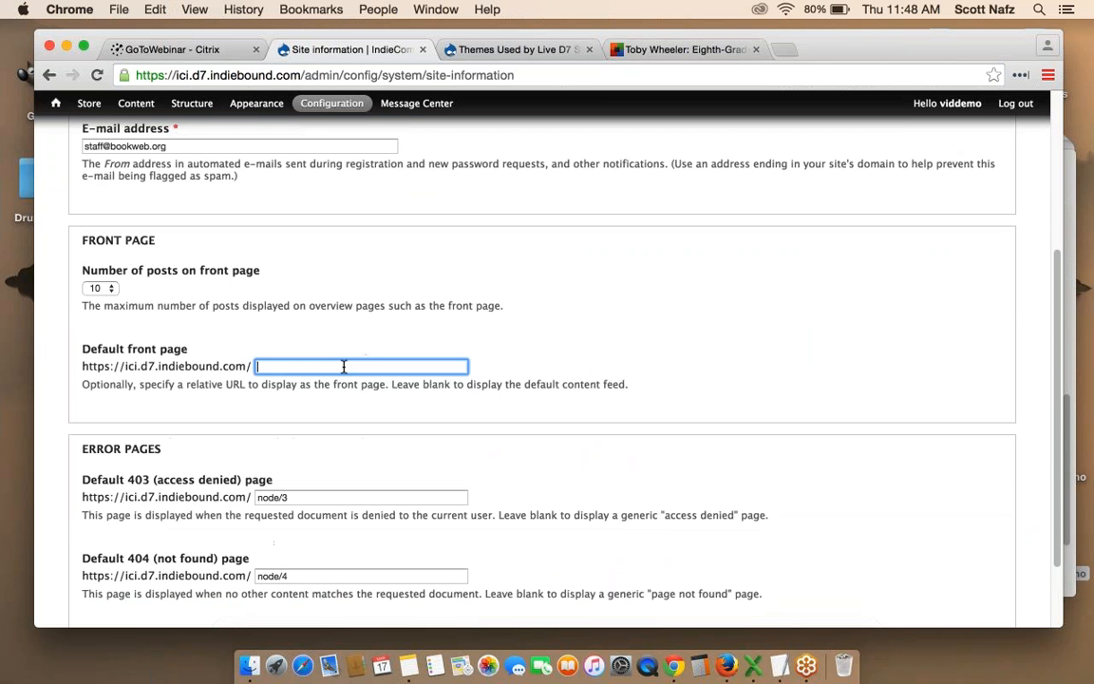
{"action": "type", "text": "welcome"}
{"action": "scroll", "coordinate": [604, 329], "scroll_direction": "down", "scroll_amount": 2}
{"action": "left_click", "coordinate": [142, 559]}
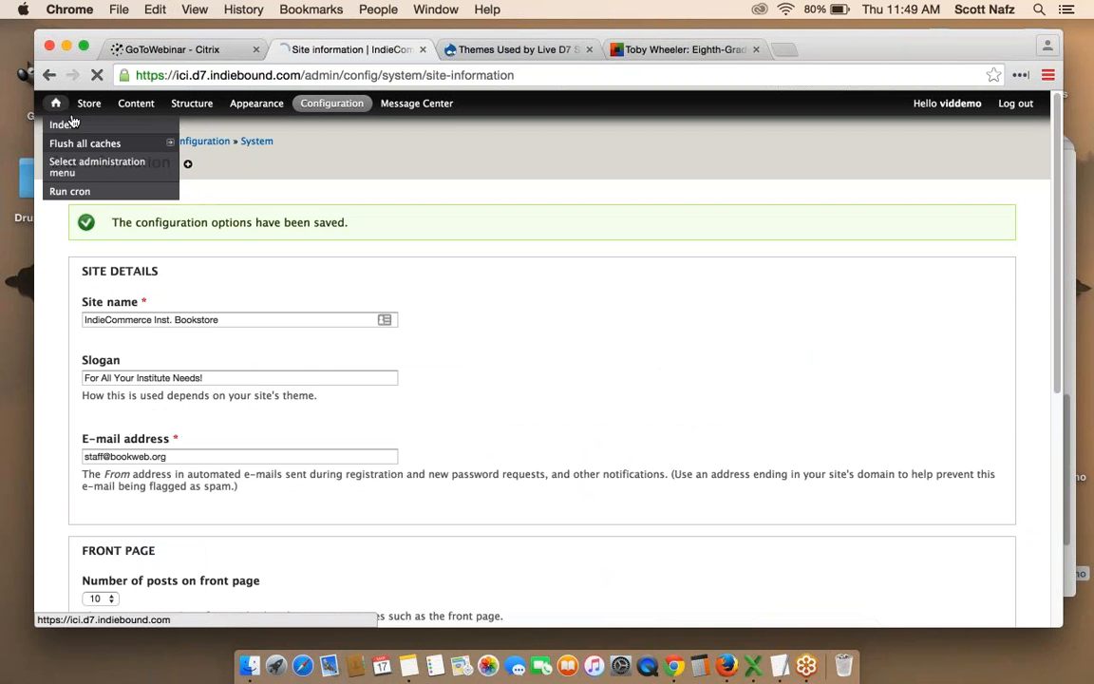
{"action": "left_click", "coordinate": [72, 123]}
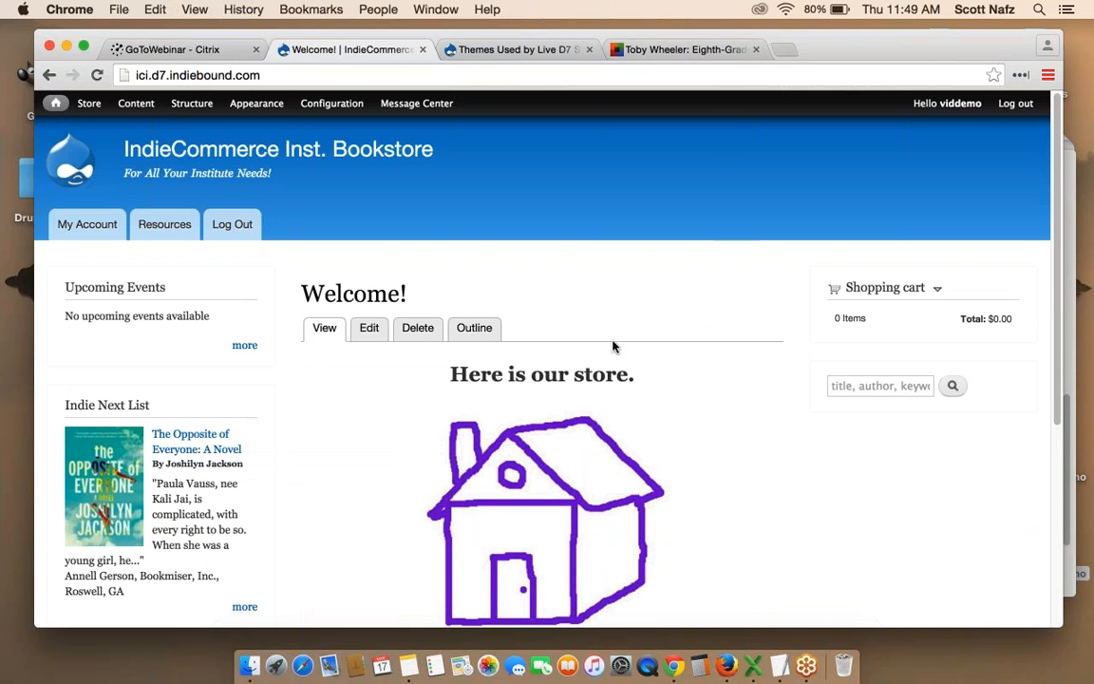
{"action": "scroll", "coordinate": [613, 347], "scroll_direction": "down", "scroll_amount": 3}
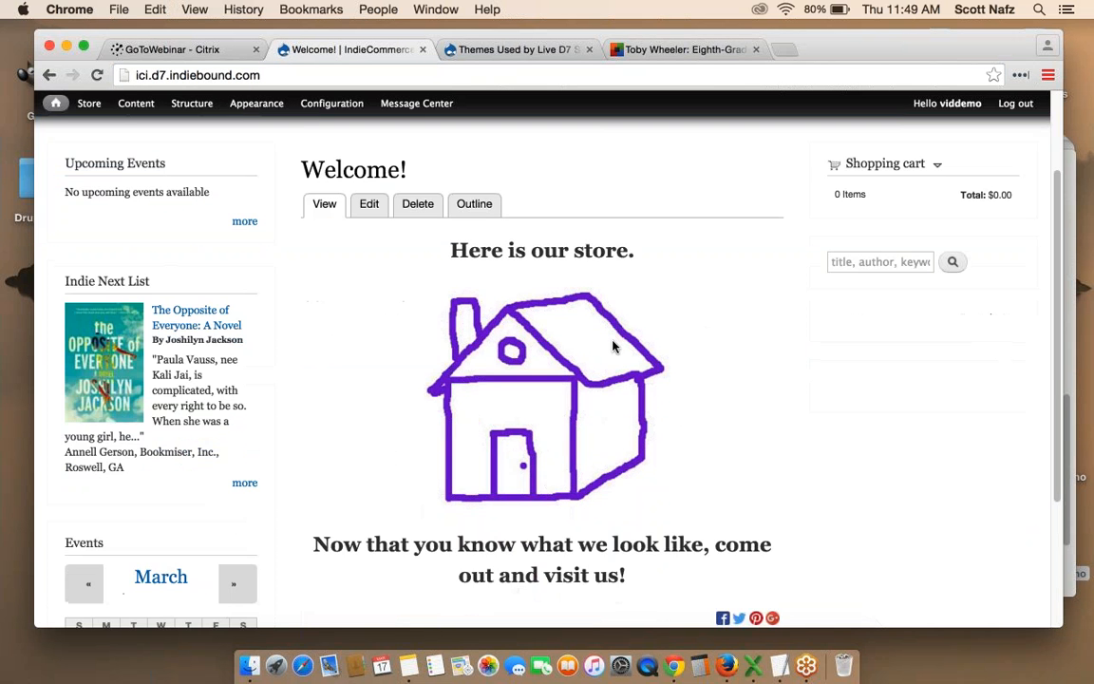
{"action": "left_click", "coordinate": [370, 205]}
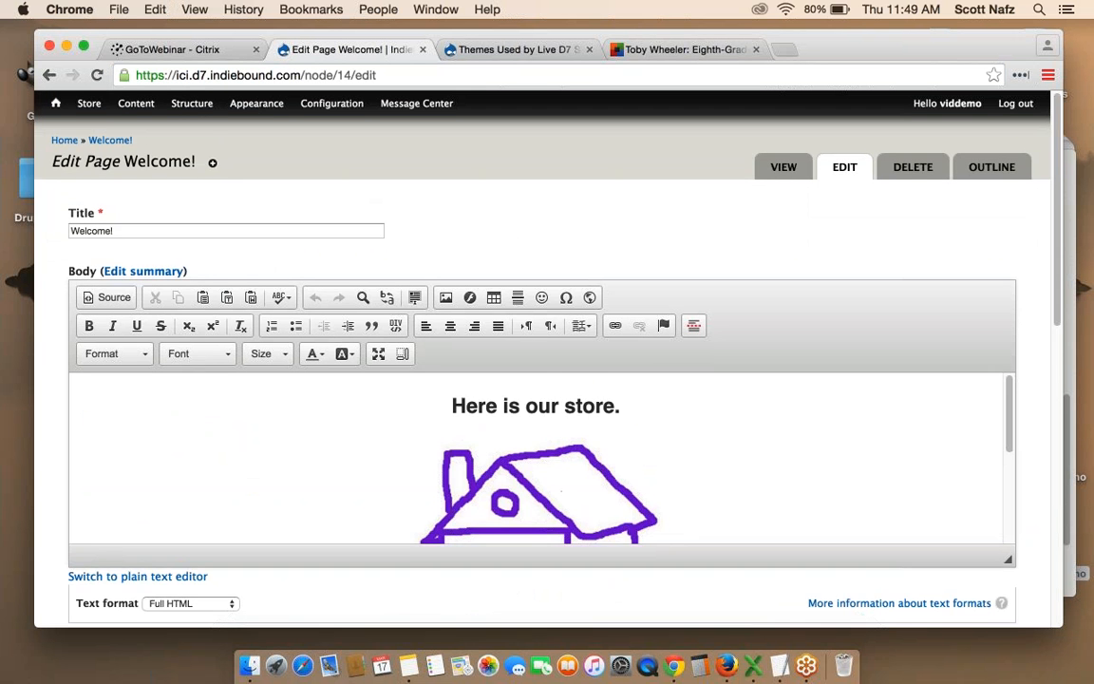
{"action": "scroll", "coordinate": [623, 431], "scroll_direction": "down", "scroll_amount": 5}
{"action": "scroll", "coordinate": [624, 430], "scroll_direction": "down", "scroll_amount": 10}
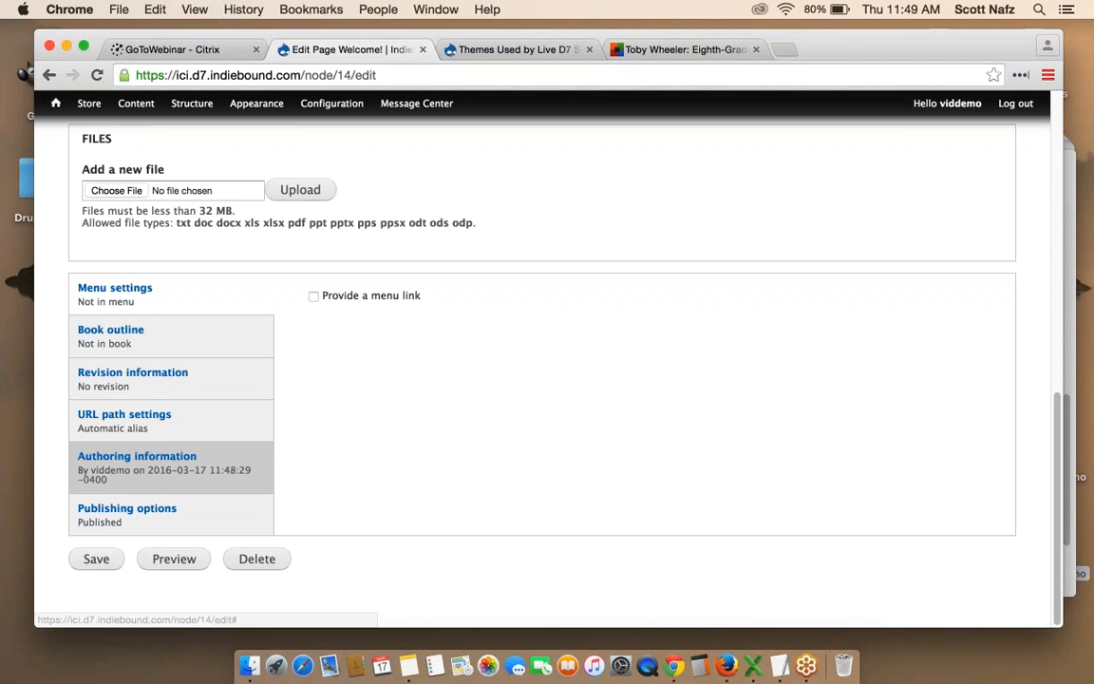
{"action": "left_click", "coordinate": [132, 508]}
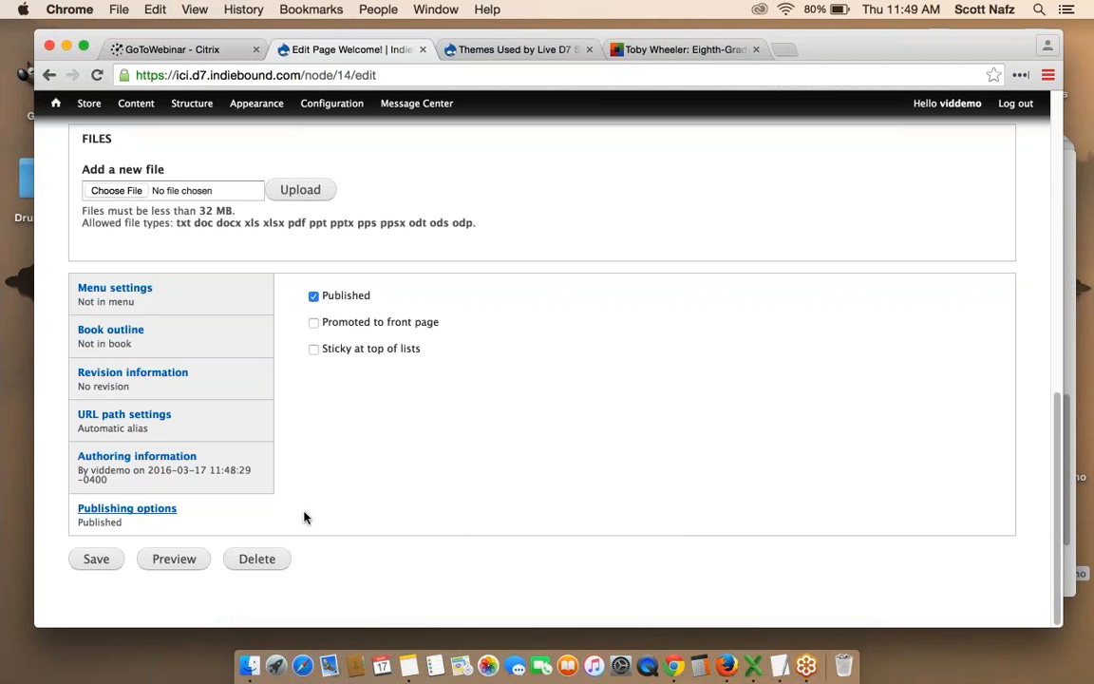
{"action": "left_click", "coordinate": [55, 103]}
{"action": "scroll", "coordinate": [774, 478], "scroll_direction": "down", "scroll_amount": 5}
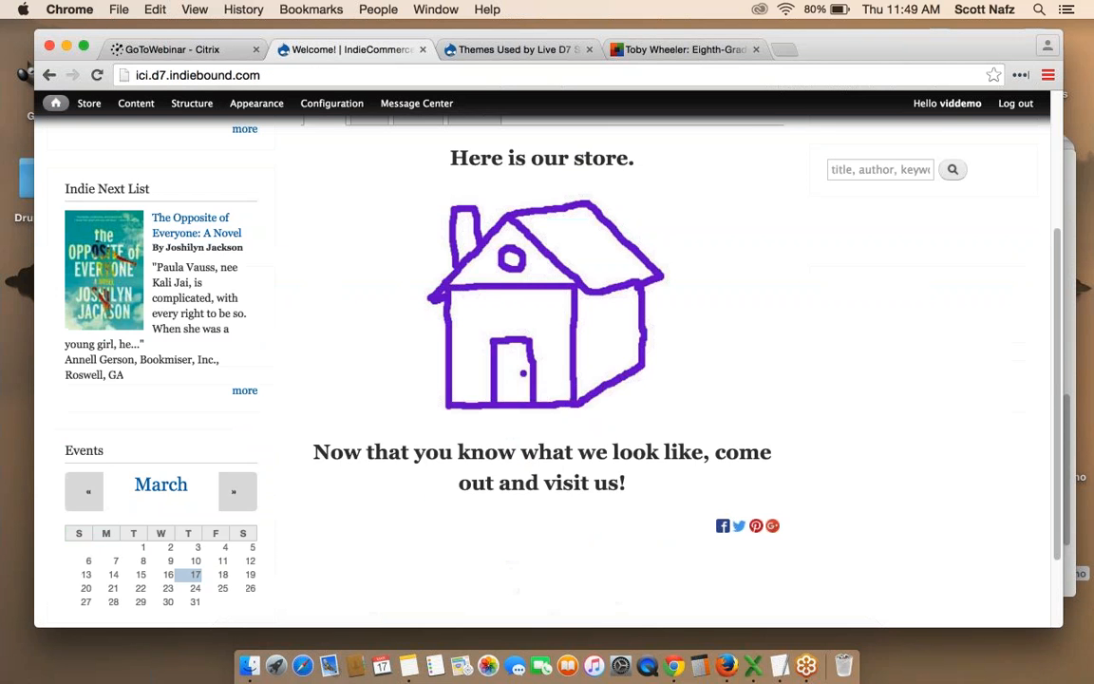
{"action": "scroll", "coordinate": [701, 350], "scroll_direction": "up", "scroll_amount": 1}
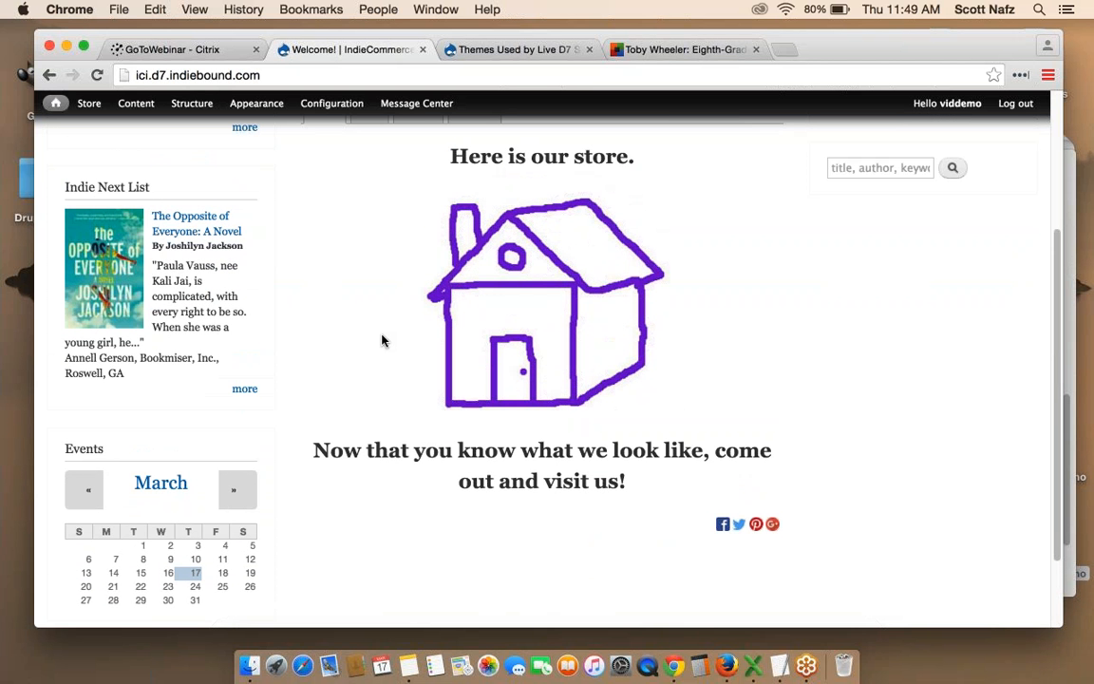
{"action": "scroll", "coordinate": [382, 340], "scroll_direction": "down", "scroll_amount": 1}
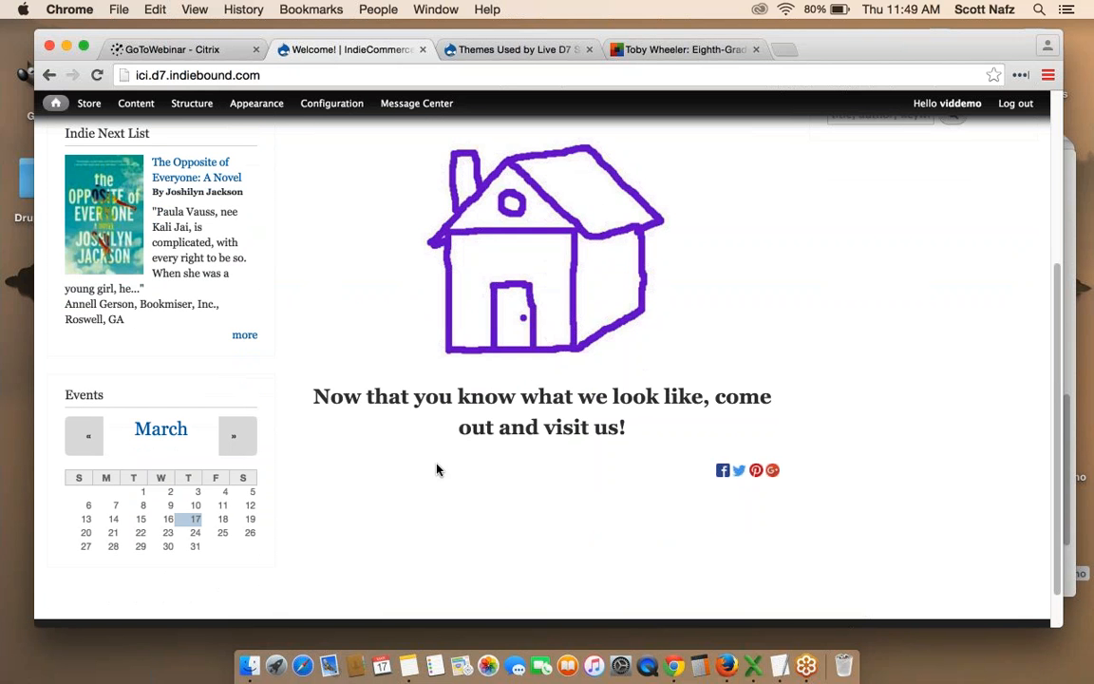
{"action": "scroll", "coordinate": [437, 468], "scroll_direction": "up", "scroll_amount": 3}
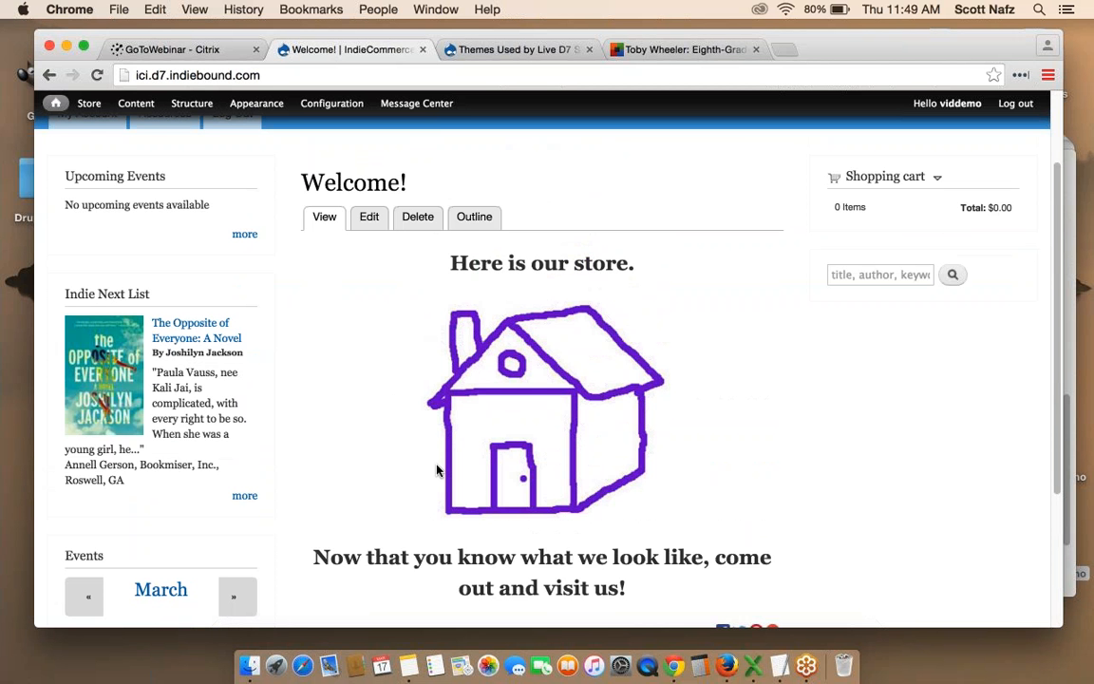
{"action": "scroll", "coordinate": [400, 434], "scroll_direction": "up", "scroll_amount": 3}
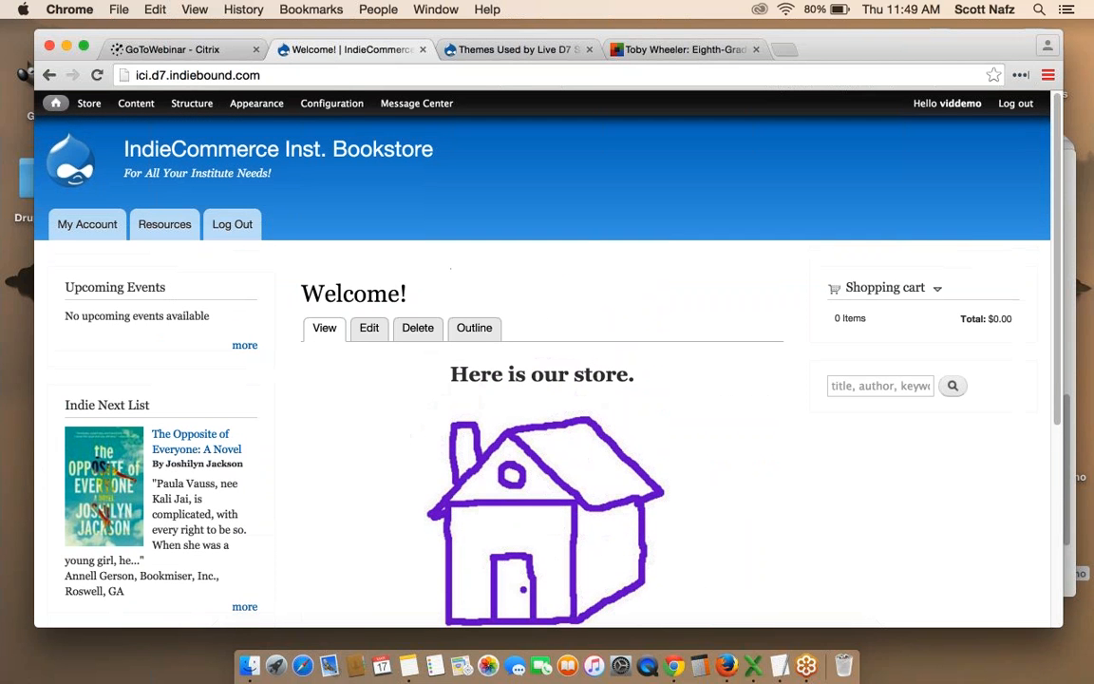
Start a new Event from Add content and look over its date and address sections.
{"action": "mouse_move", "coordinate": [133, 109]}
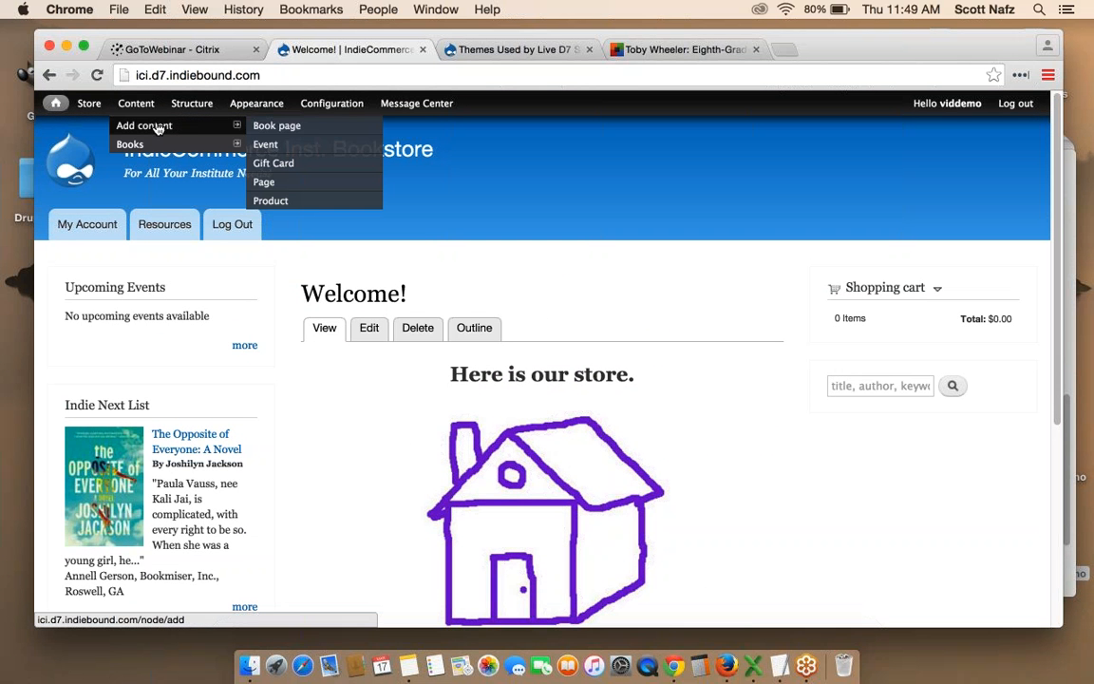
{"action": "left_click", "coordinate": [294, 146]}
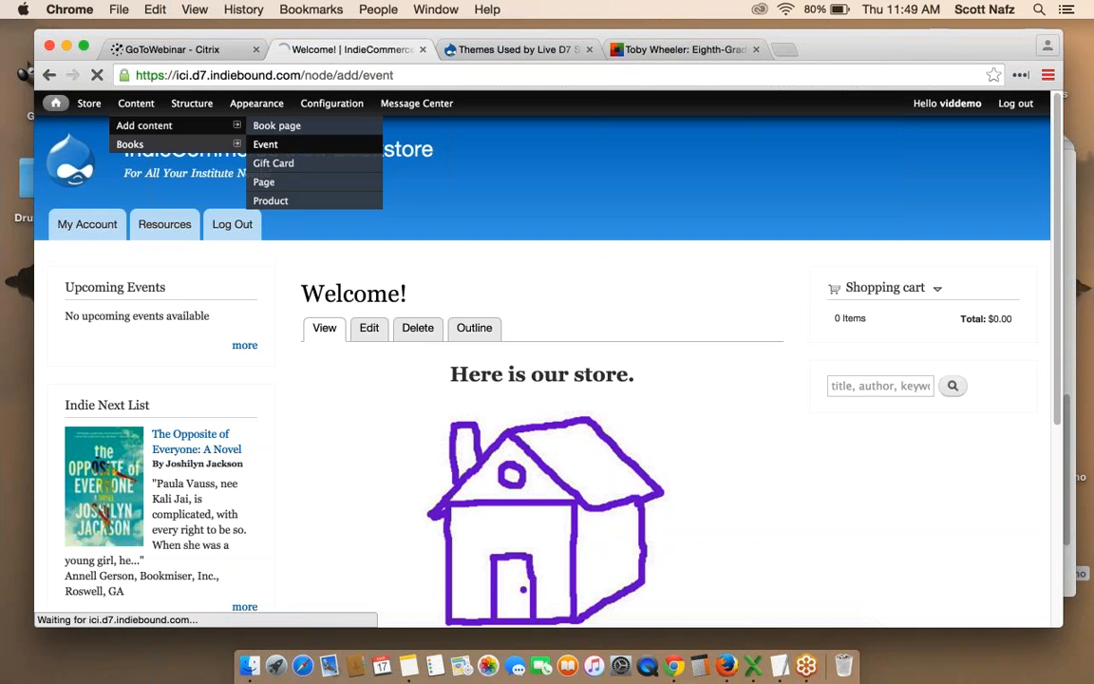
{"action": "scroll", "coordinate": [650, 313], "scroll_direction": "down", "scroll_amount": 10}
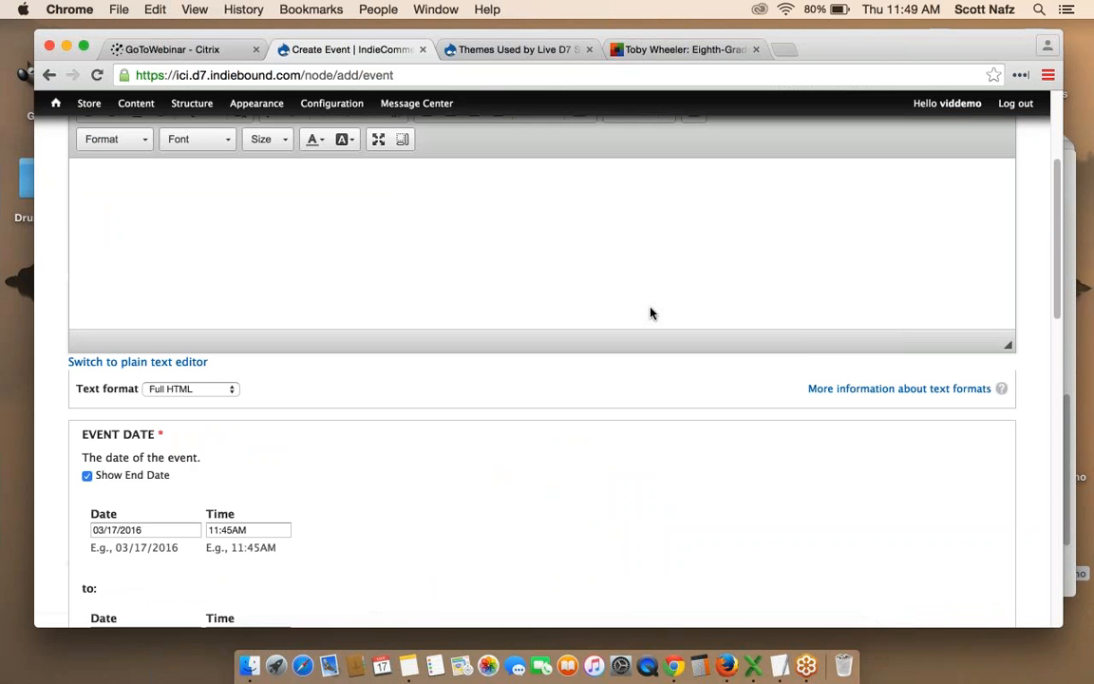
{"action": "scroll", "coordinate": [651, 313], "scroll_direction": "down", "scroll_amount": 5}
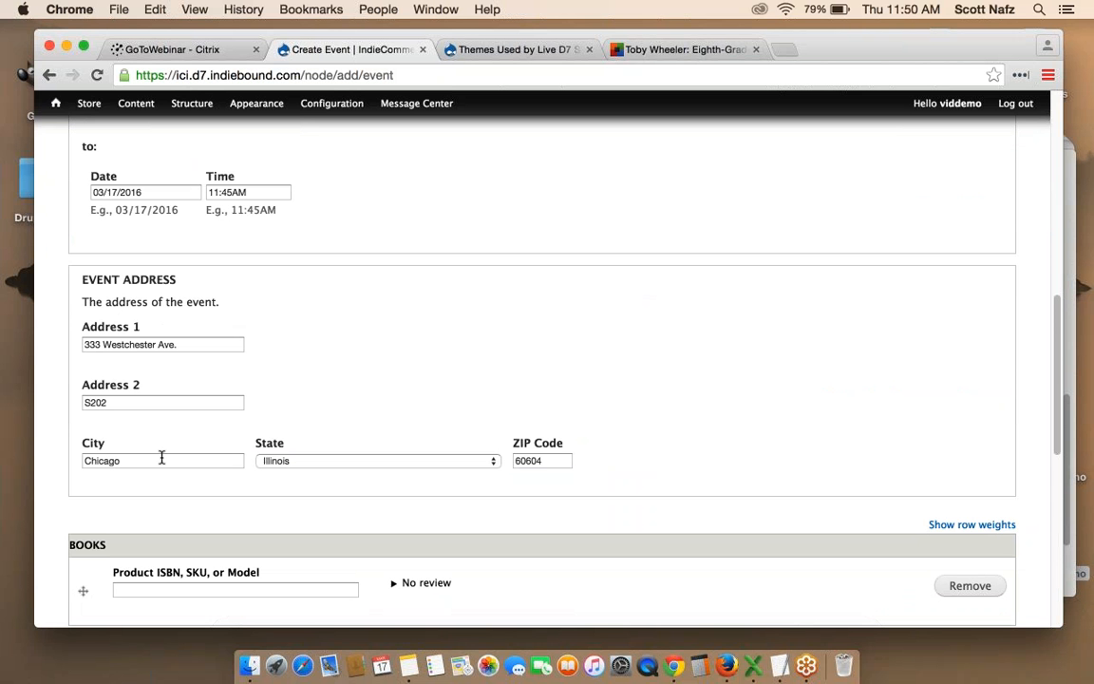
{"action": "scroll", "coordinate": [537, 390], "scroll_direction": "up", "scroll_amount": 10}
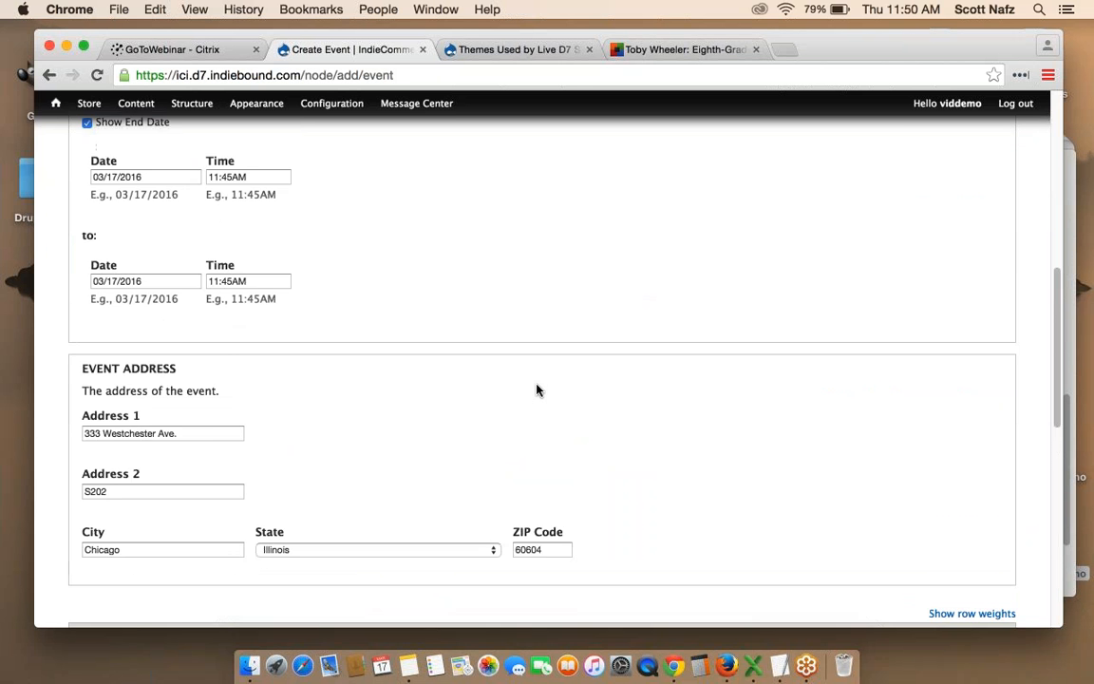
{"action": "scroll", "coordinate": [537, 389], "scroll_direction": "up", "scroll_amount": 2}
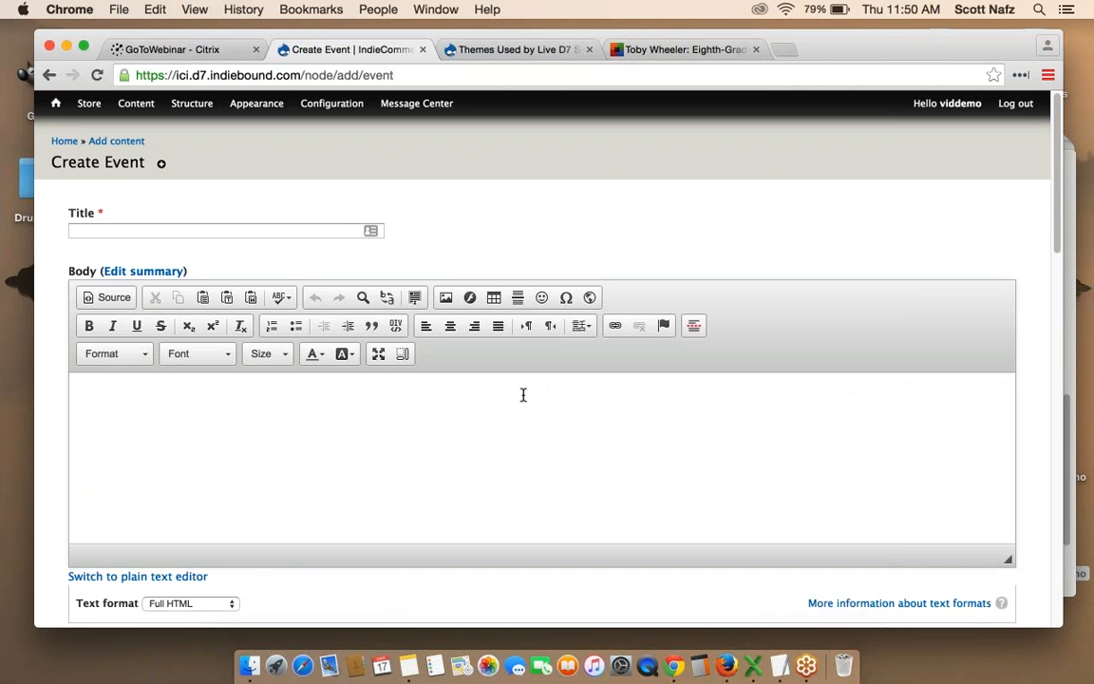
Open the Event content type's Event address field settings and review its default address and options.
{"action": "mouse_move", "coordinate": [189, 105]}
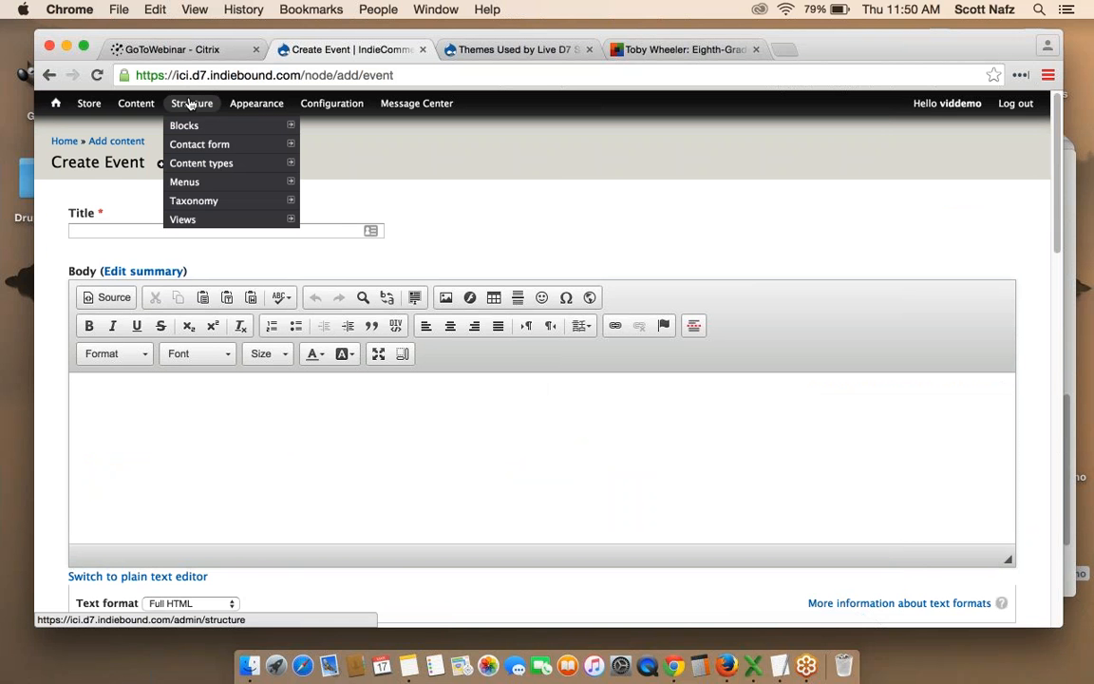
{"action": "mouse_move", "coordinate": [196, 167]}
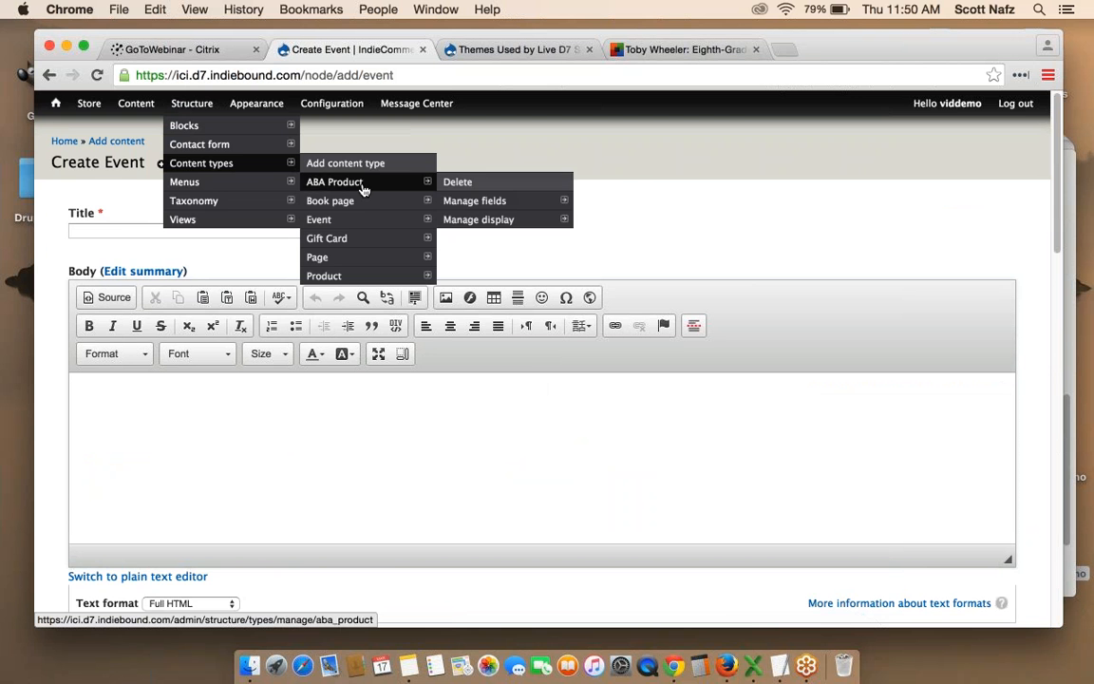
{"action": "mouse_move", "coordinate": [367, 223]}
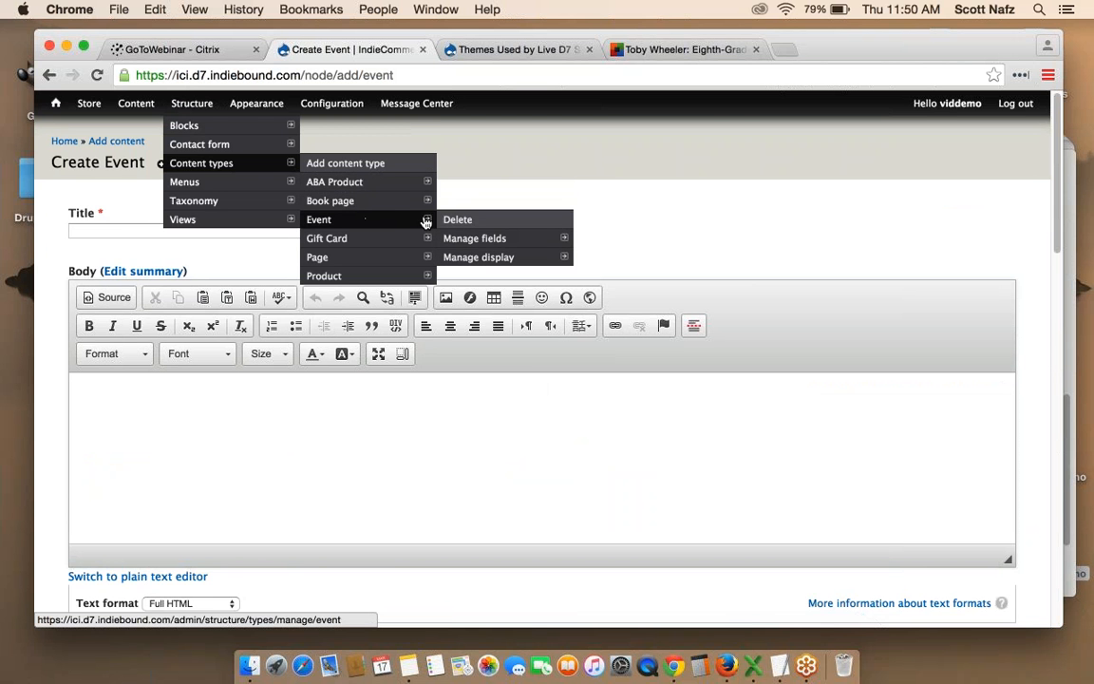
{"action": "left_click", "coordinate": [502, 245]}
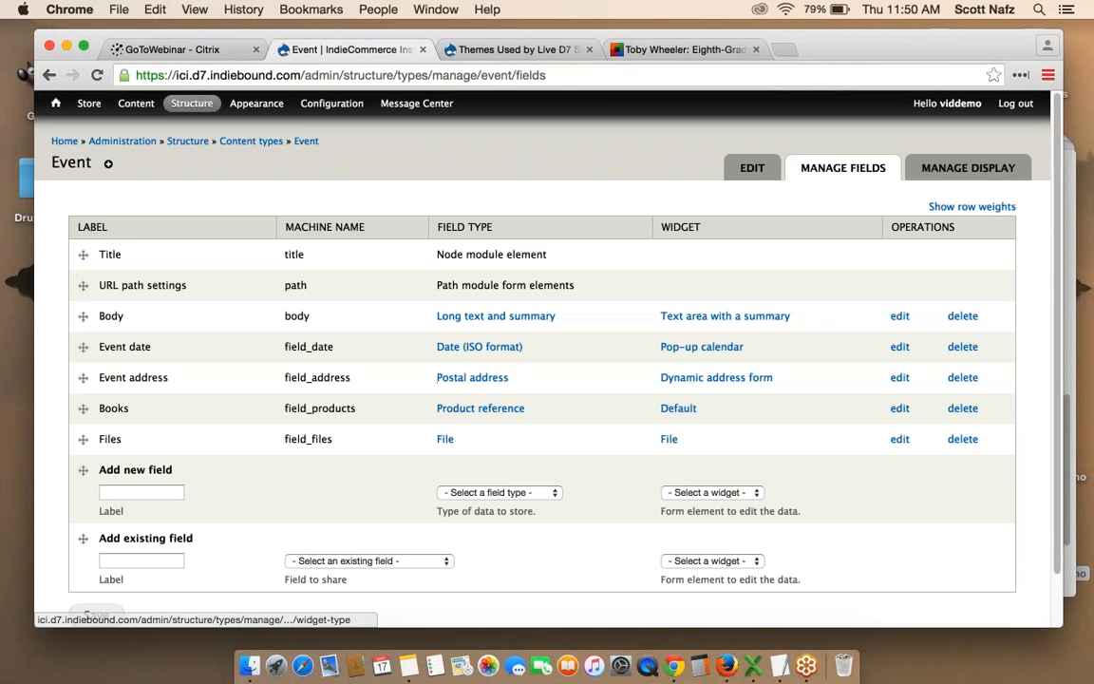
{"action": "left_click", "coordinate": [898, 378]}
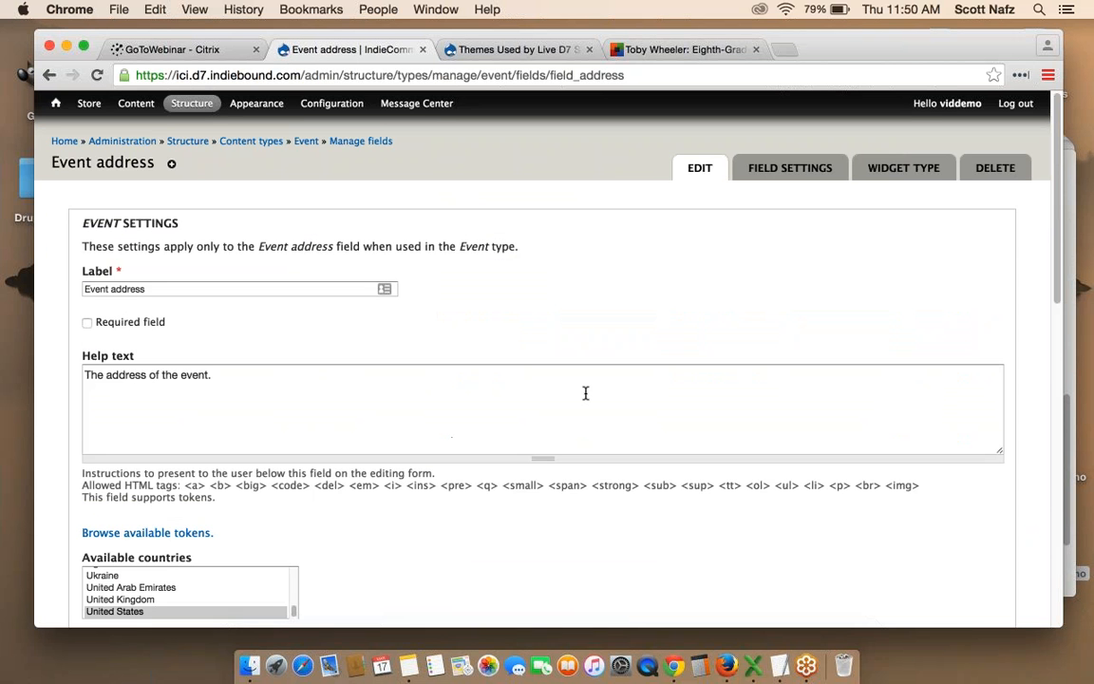
{"action": "scroll", "coordinate": [586, 391], "scroll_direction": "down", "scroll_amount": 10}
{"action": "scroll", "coordinate": [586, 391], "scroll_direction": "down", "scroll_amount": 3}
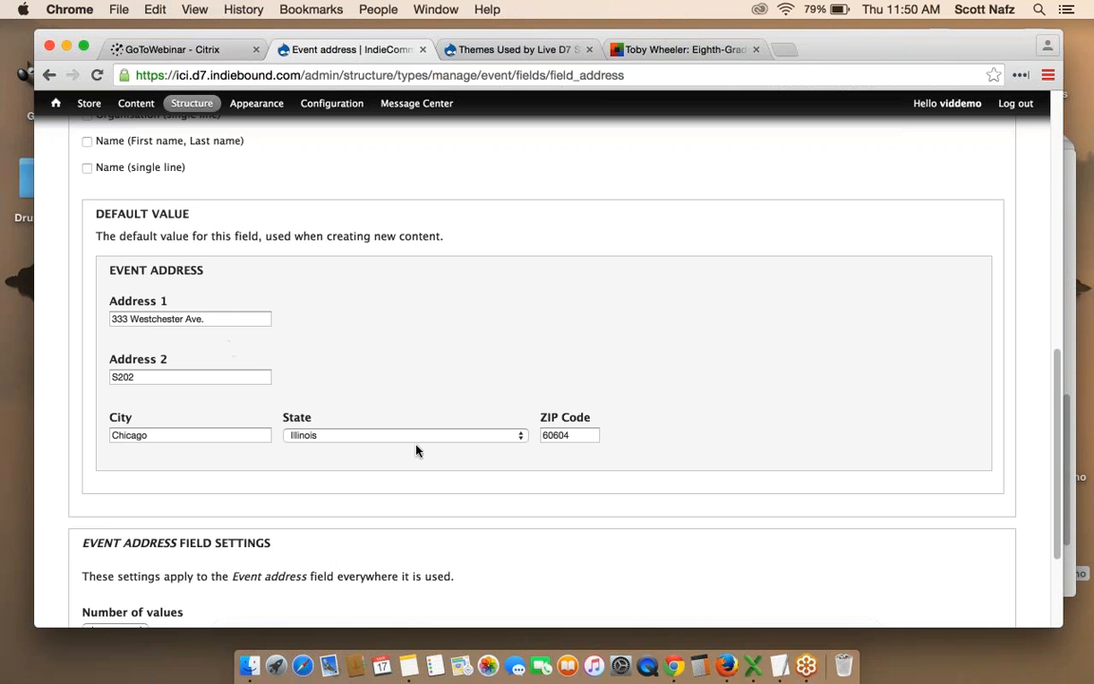
{"action": "scroll", "coordinate": [416, 450], "scroll_direction": "down", "scroll_amount": 5}
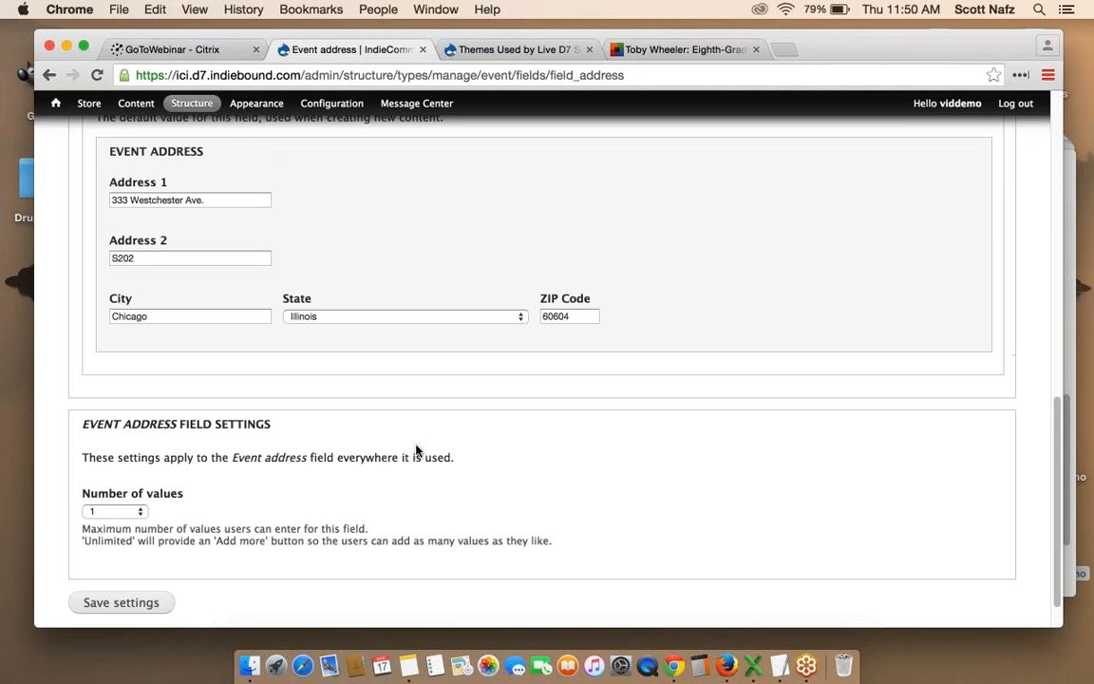
{"action": "scroll", "coordinate": [415, 450], "scroll_direction": "up", "scroll_amount": 9}
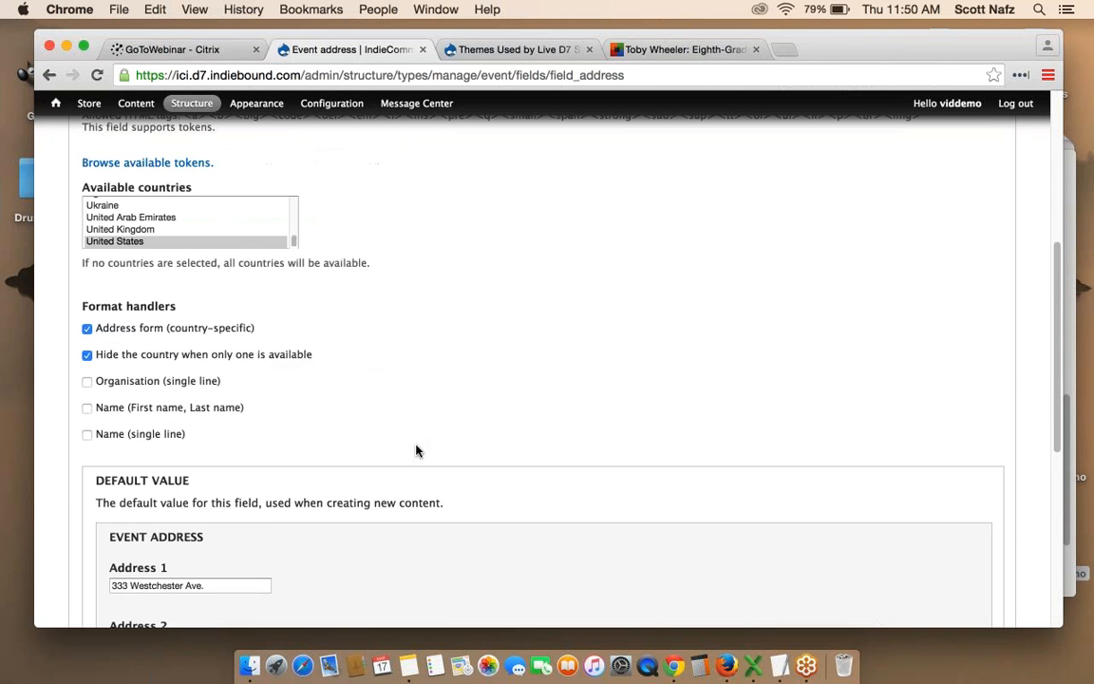
{"action": "scroll", "coordinate": [416, 450], "scroll_direction": "up", "scroll_amount": 8}
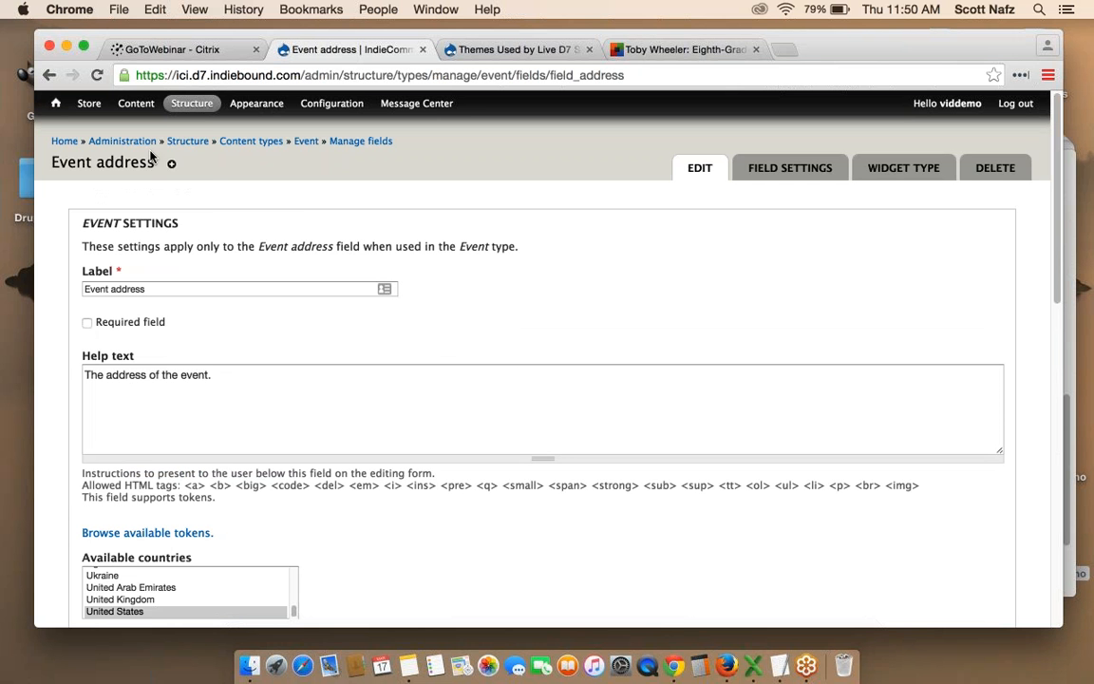
{"action": "mouse_move", "coordinate": [88, 104]}
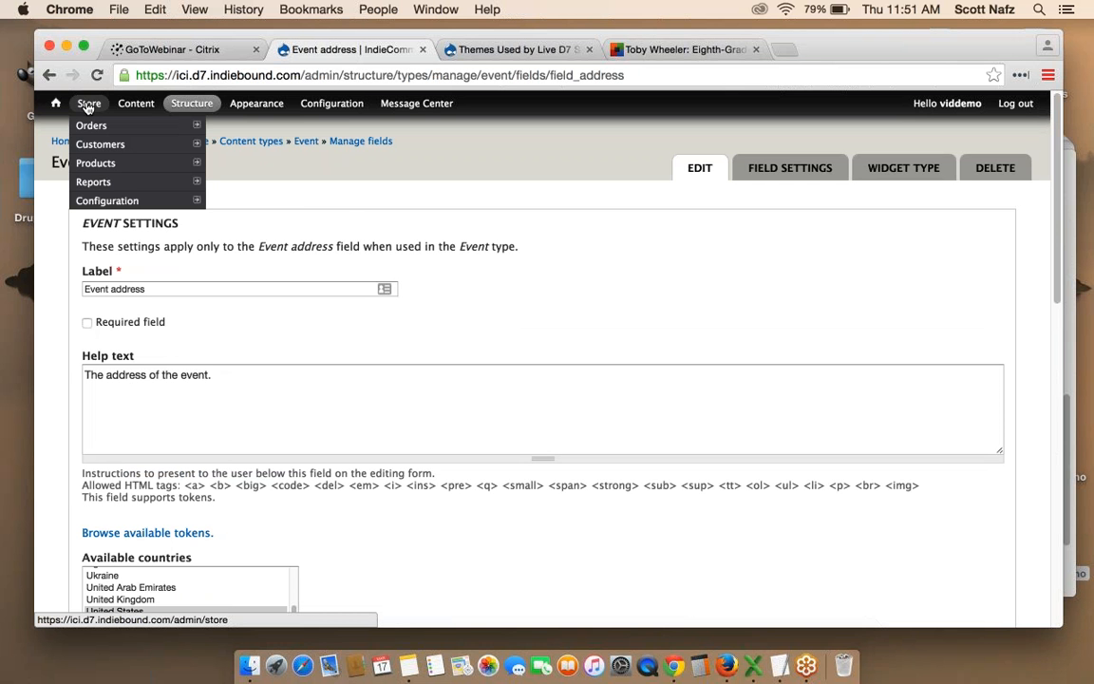
Open the store's Checkout settings from Store > Configuration.
{"action": "mouse_move", "coordinate": [107, 200]}
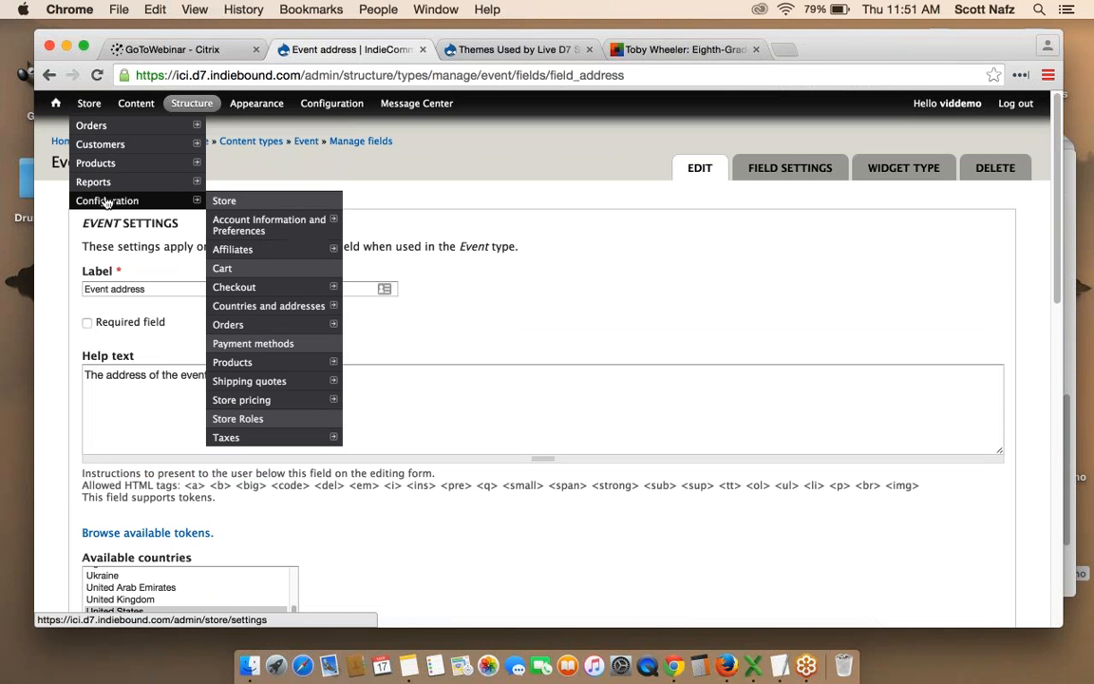
{"action": "left_click", "coordinate": [258, 289]}
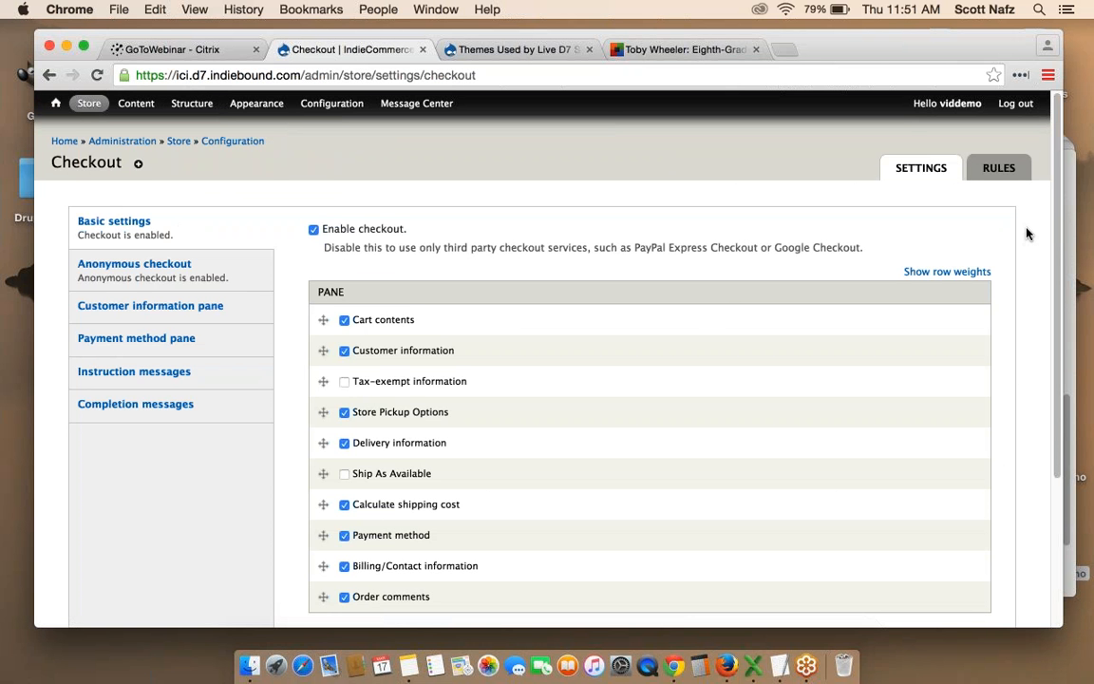
{"action": "scroll", "coordinate": [1027, 233], "scroll_direction": "down", "scroll_amount": 3}
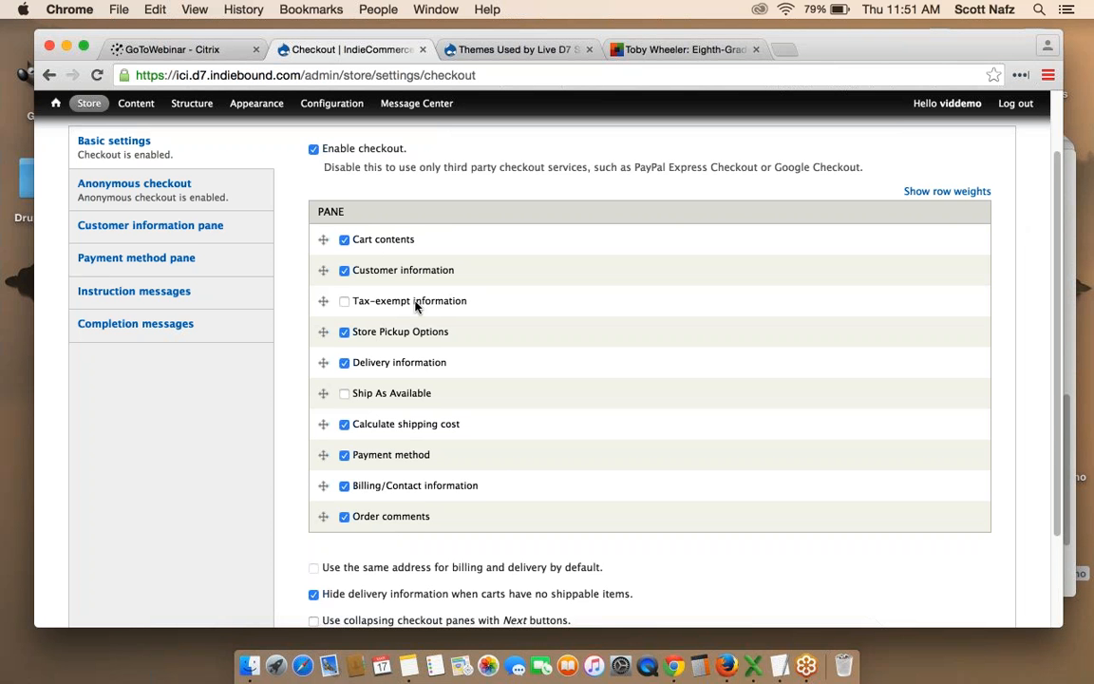
Check the Tax-exempt information pane, then leave it unchecked again.
{"action": "left_click", "coordinate": [345, 304]}
{"action": "scroll", "coordinate": [312, 334], "scroll_direction": "down", "scroll_amount": 3}
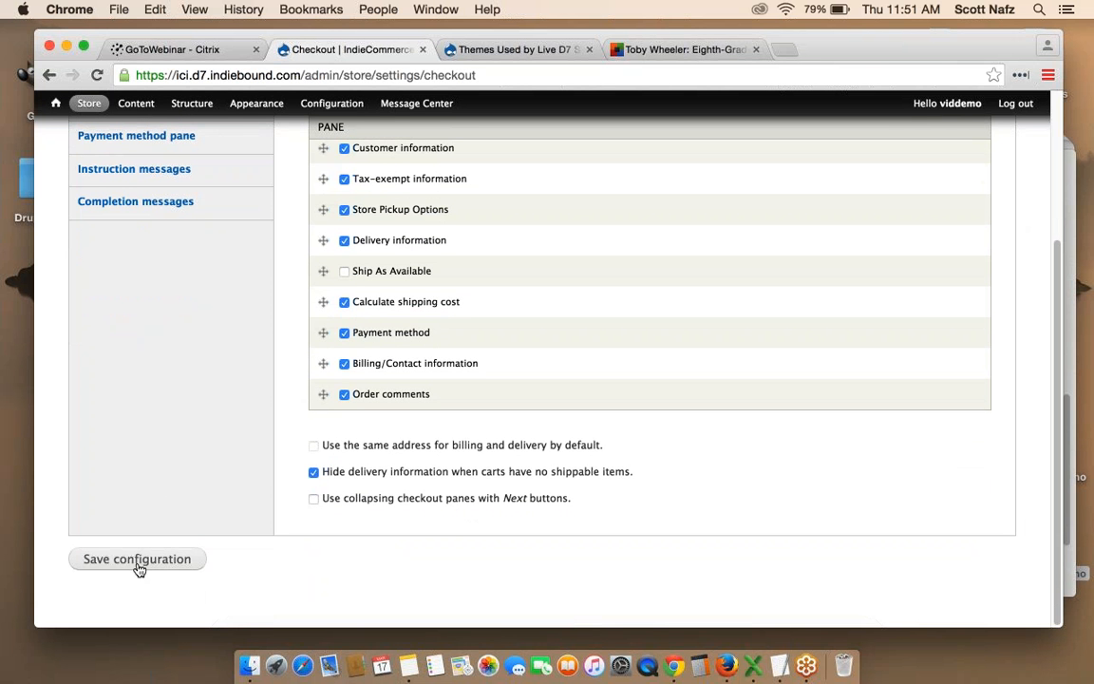
{"action": "scroll", "coordinate": [141, 570], "scroll_direction": "up", "scroll_amount": 2}
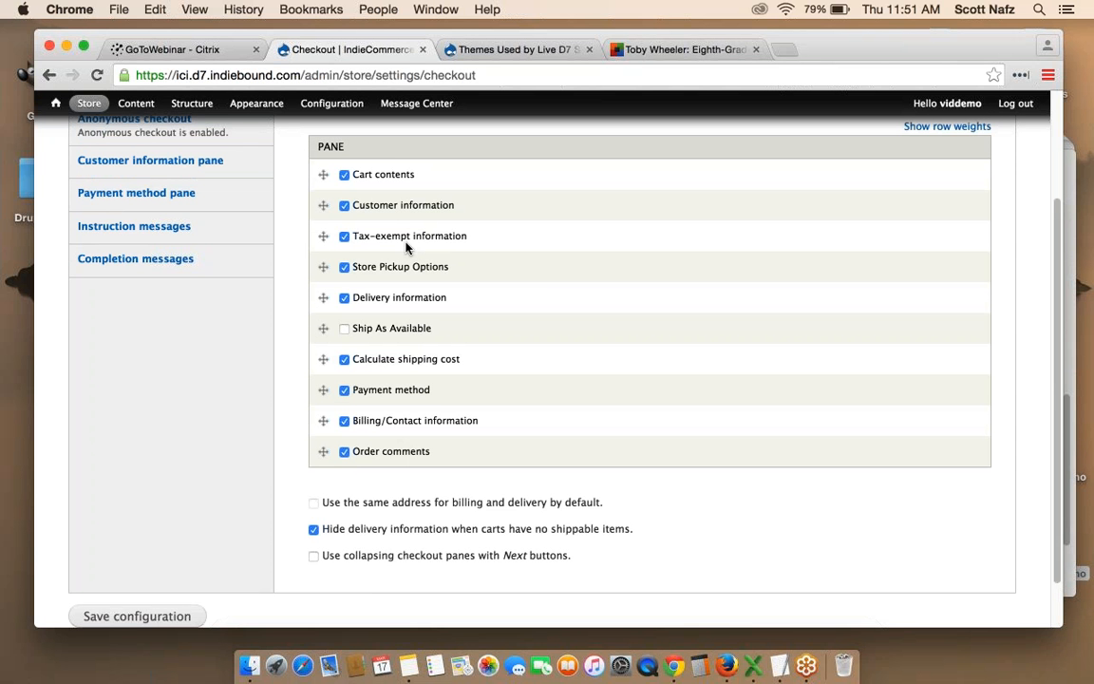
{"action": "left_click", "coordinate": [345, 239]}
{"action": "scroll", "coordinate": [626, 298], "scroll_direction": "up", "scroll_amount": 3}
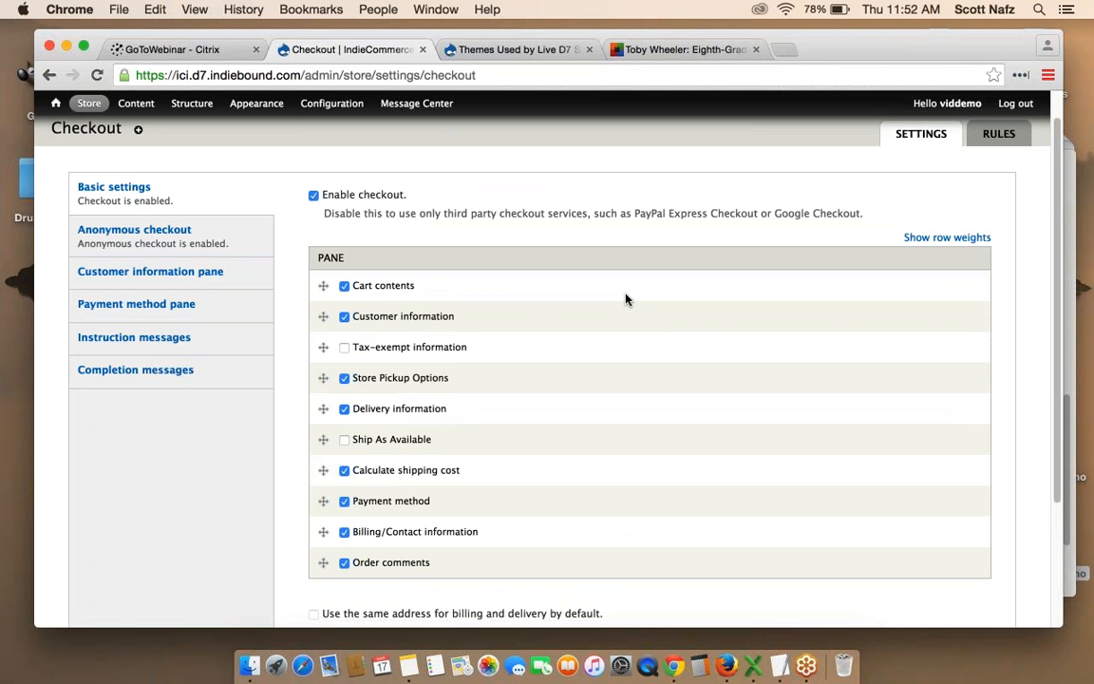
{"action": "scroll", "coordinate": [625, 299], "scroll_direction": "up", "scroll_amount": 2}
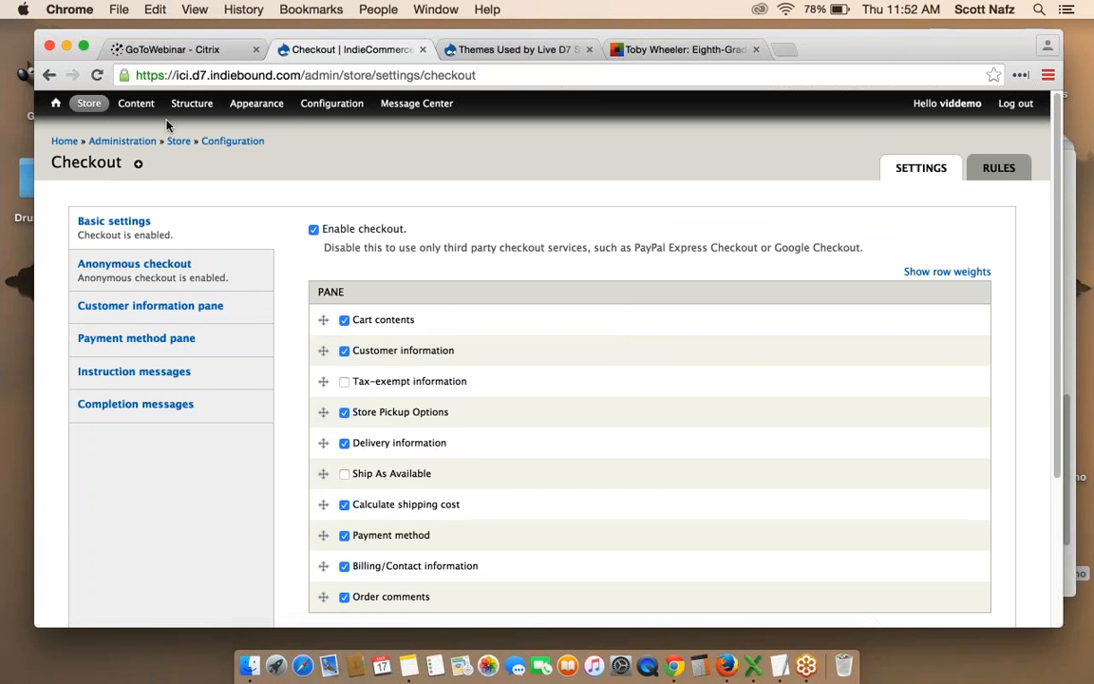
{"action": "mouse_move", "coordinate": [89, 106]}
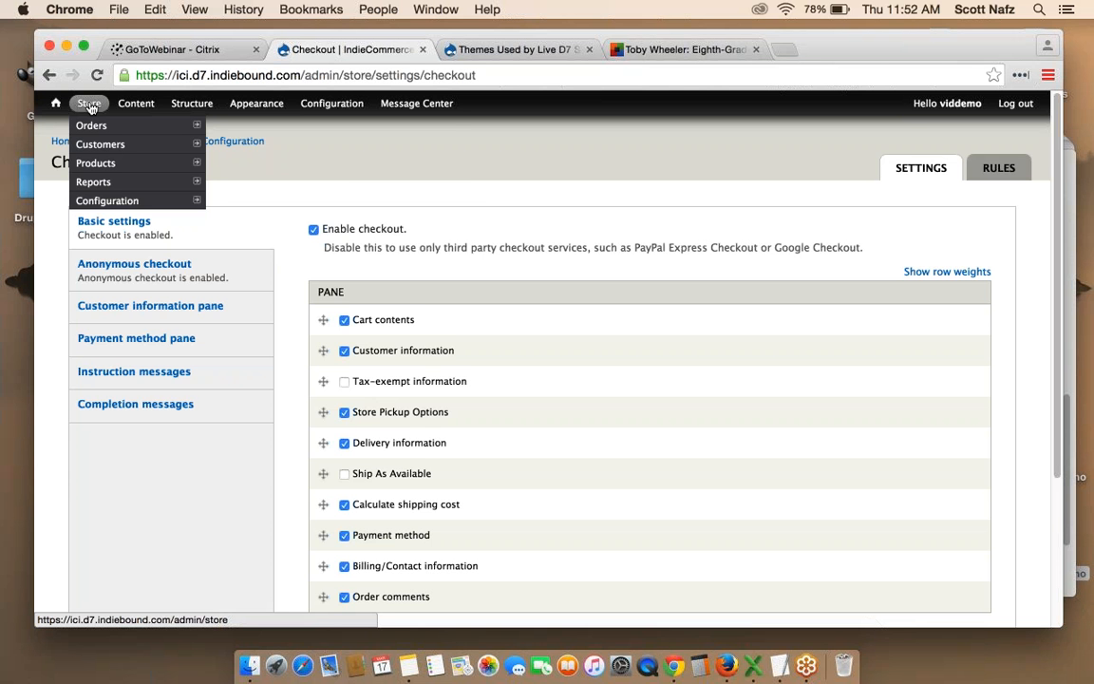
Open Countries and addresses and expand the Import Countries options.
{"action": "mouse_move", "coordinate": [161, 205]}
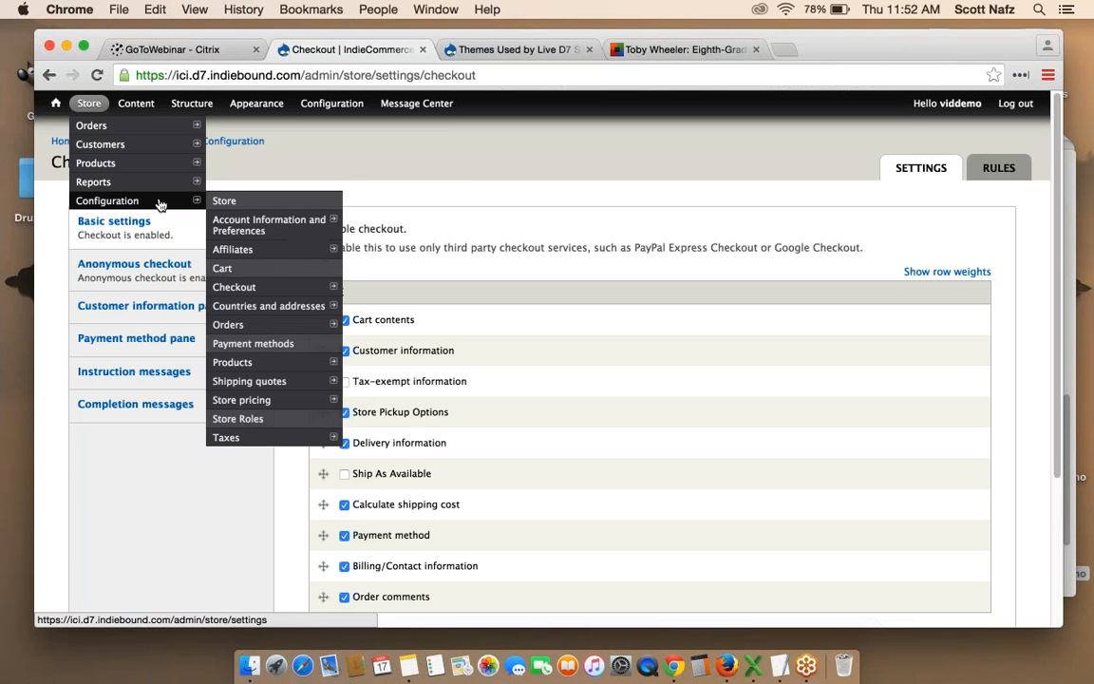
{"action": "left_click", "coordinate": [266, 308]}
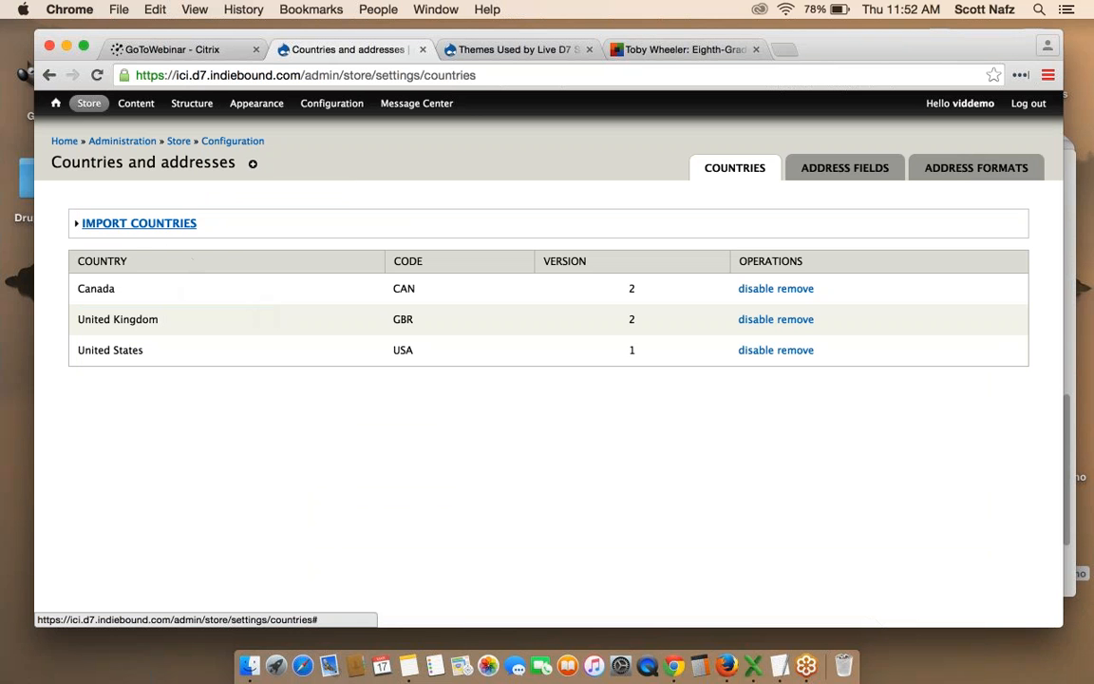
{"action": "left_click", "coordinate": [139, 223]}
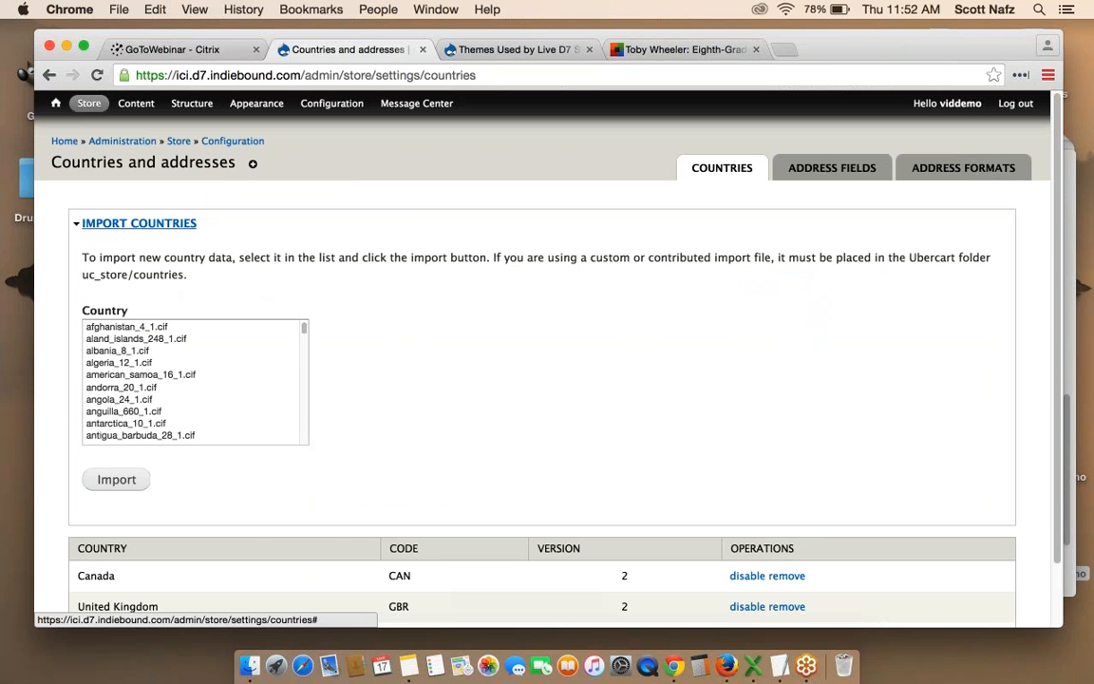
{"action": "scroll", "coordinate": [200, 349], "scroll_direction": "down", "scroll_amount": 3}
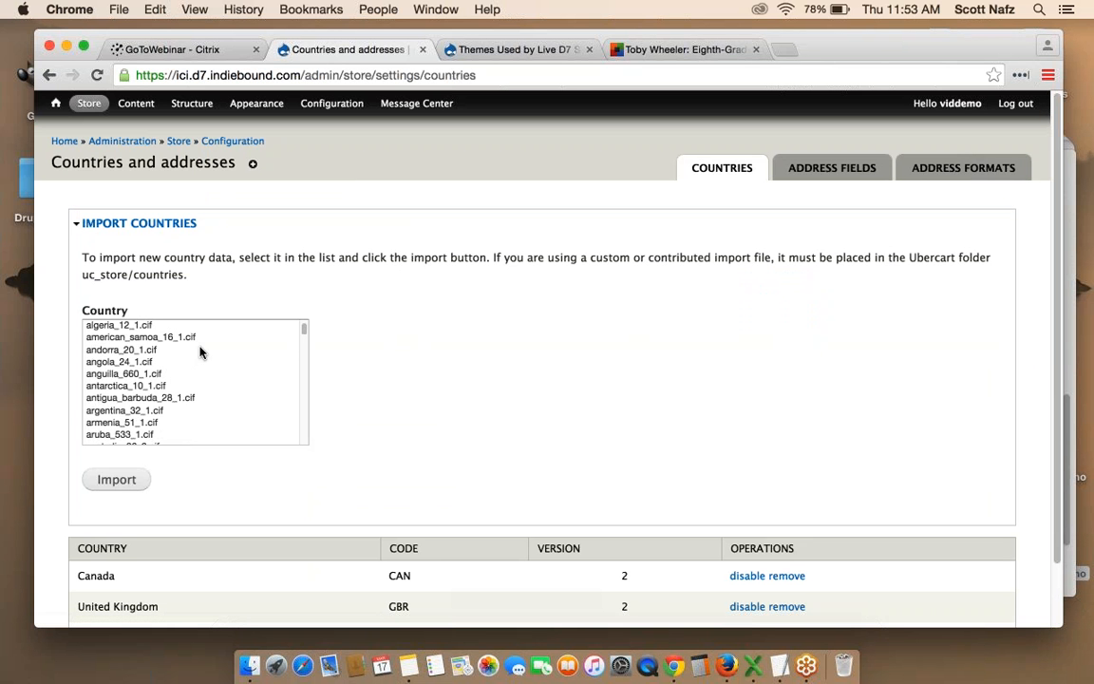
{"action": "scroll", "coordinate": [201, 351], "scroll_direction": "down", "scroll_amount": 10}
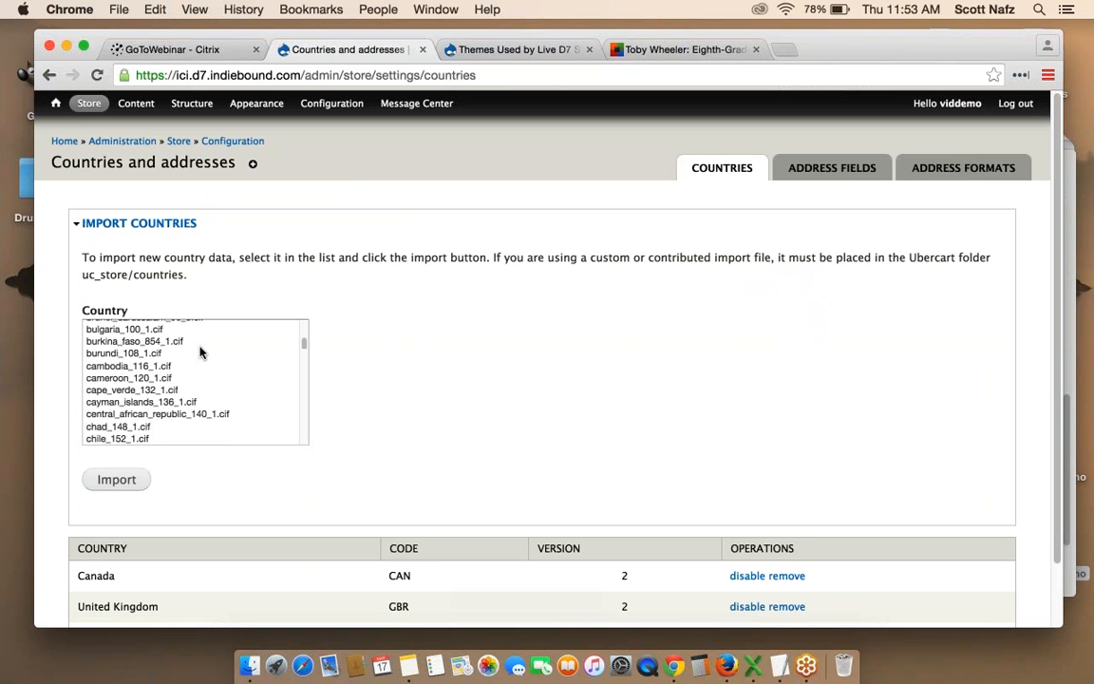
{"action": "scroll", "coordinate": [200, 352], "scroll_direction": "down", "scroll_amount": 1}
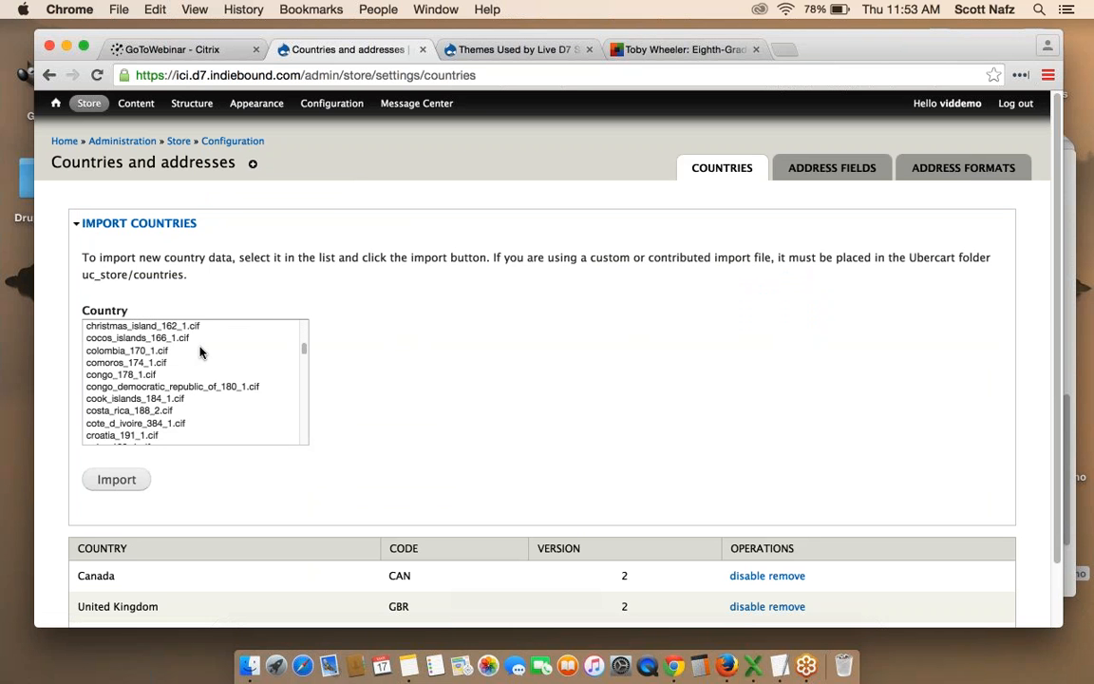
{"action": "scroll", "coordinate": [201, 352], "scroll_direction": "down", "scroll_amount": 3}
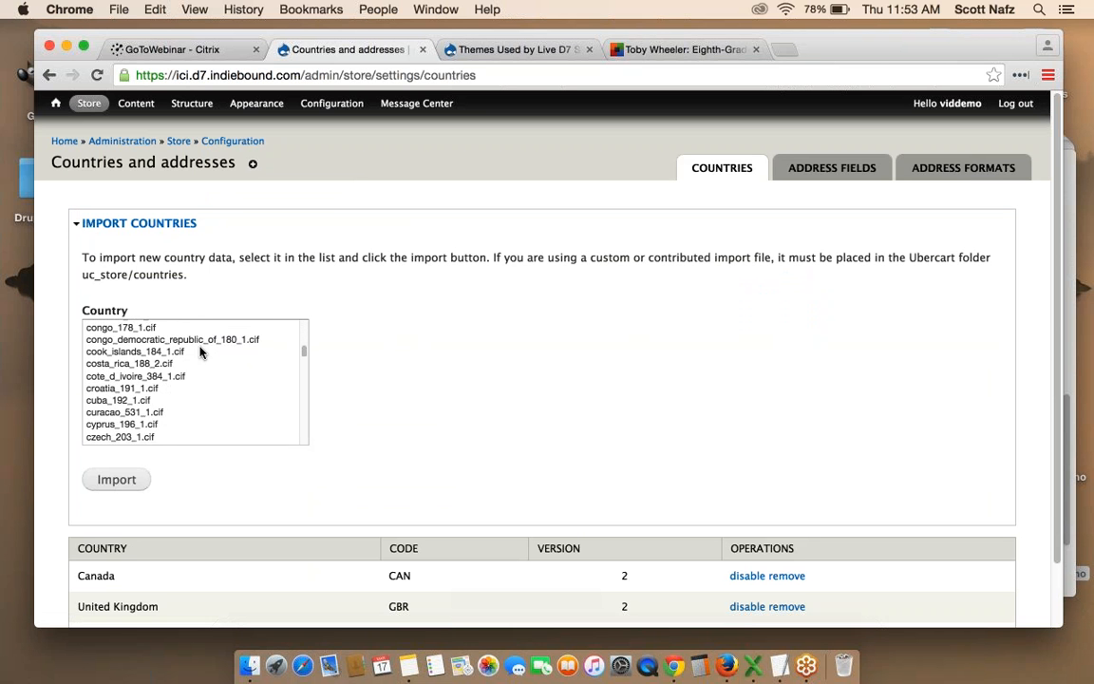
{"action": "scroll", "coordinate": [200, 352], "scroll_direction": "down", "scroll_amount": 6}
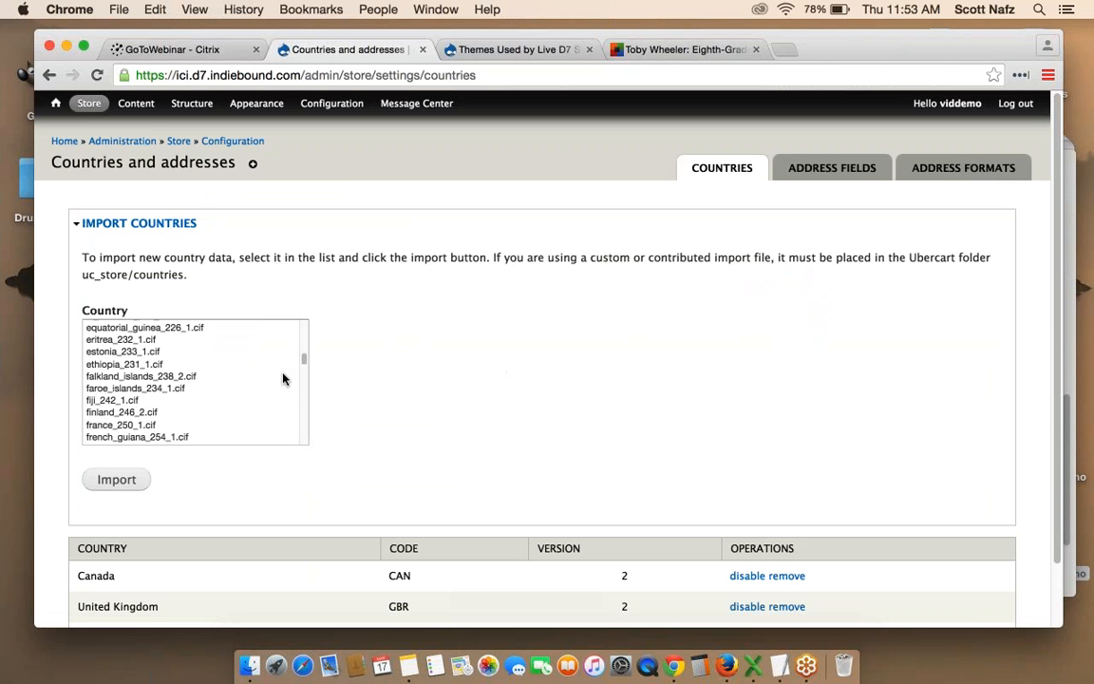
Import france_250_1.cif so France (FRA) joins the store's countries.
{"action": "left_click", "coordinate": [185, 425]}
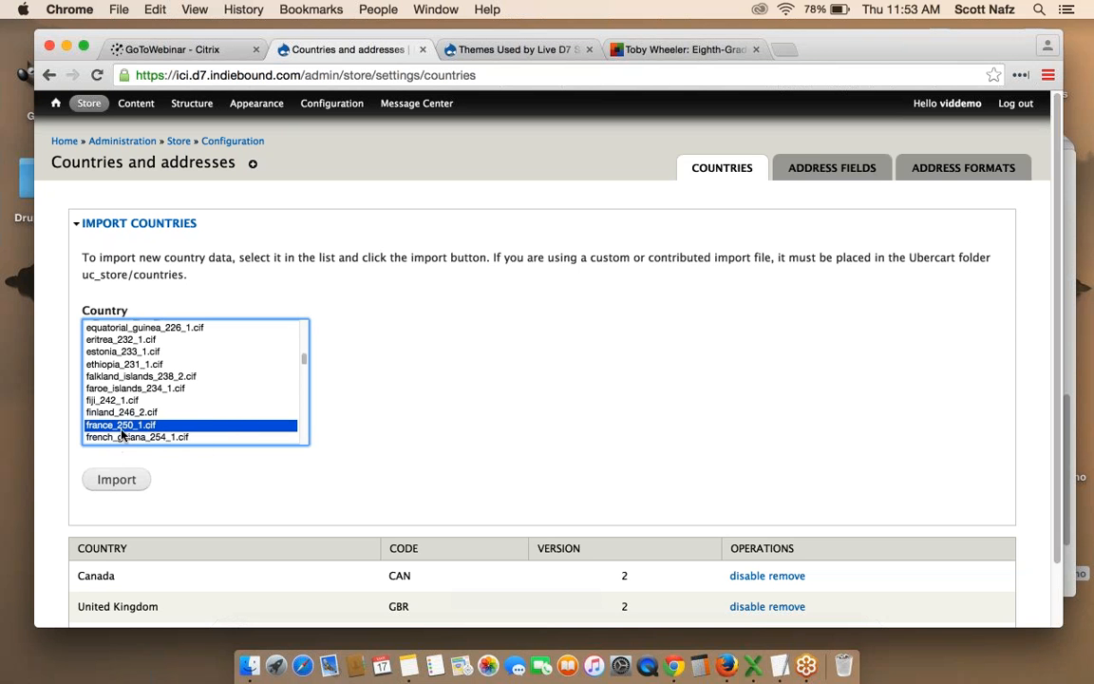
{"action": "left_click", "coordinate": [115, 479]}
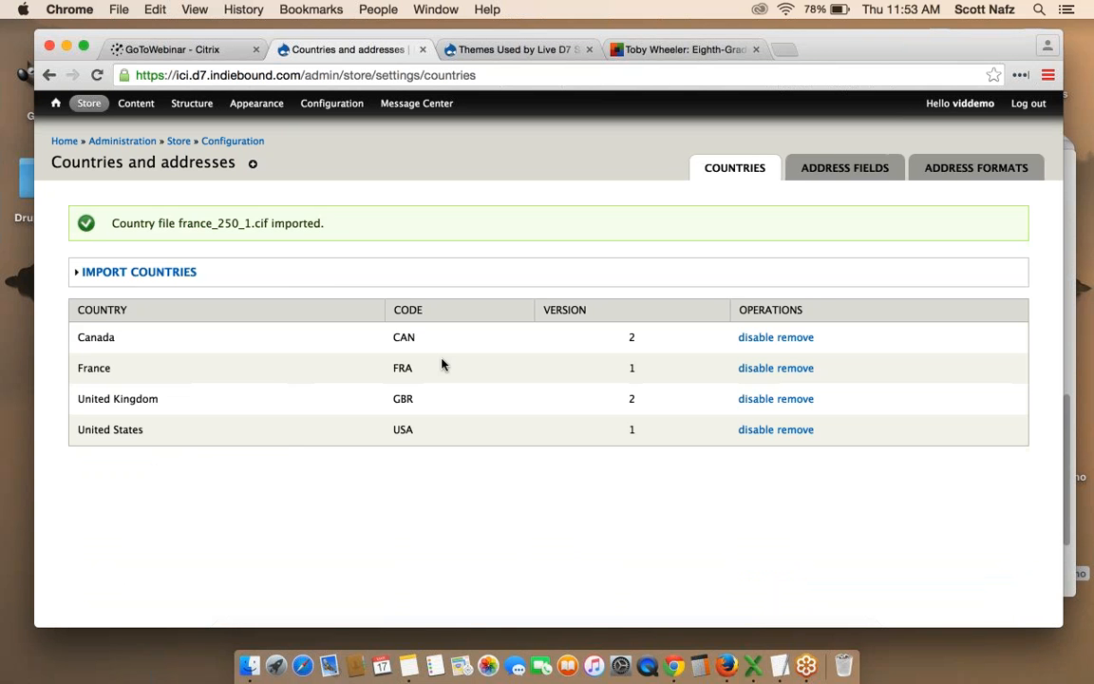
{"action": "left_click", "coordinate": [144, 276]}
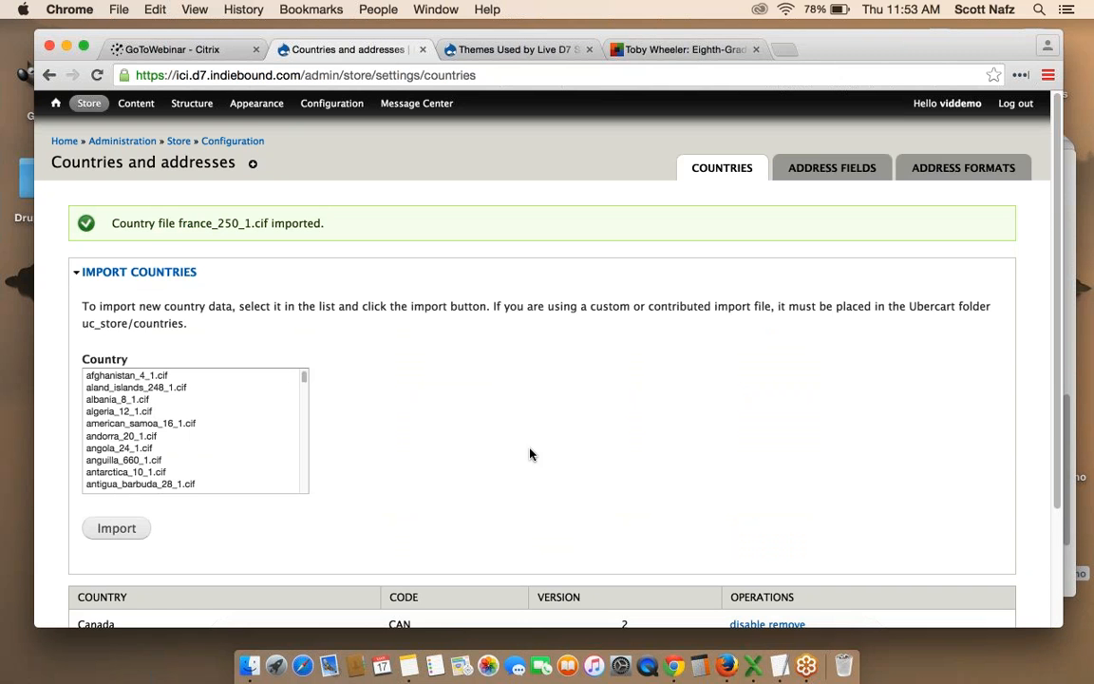
{"action": "scroll", "coordinate": [530, 454], "scroll_direction": "down", "scroll_amount": 3}
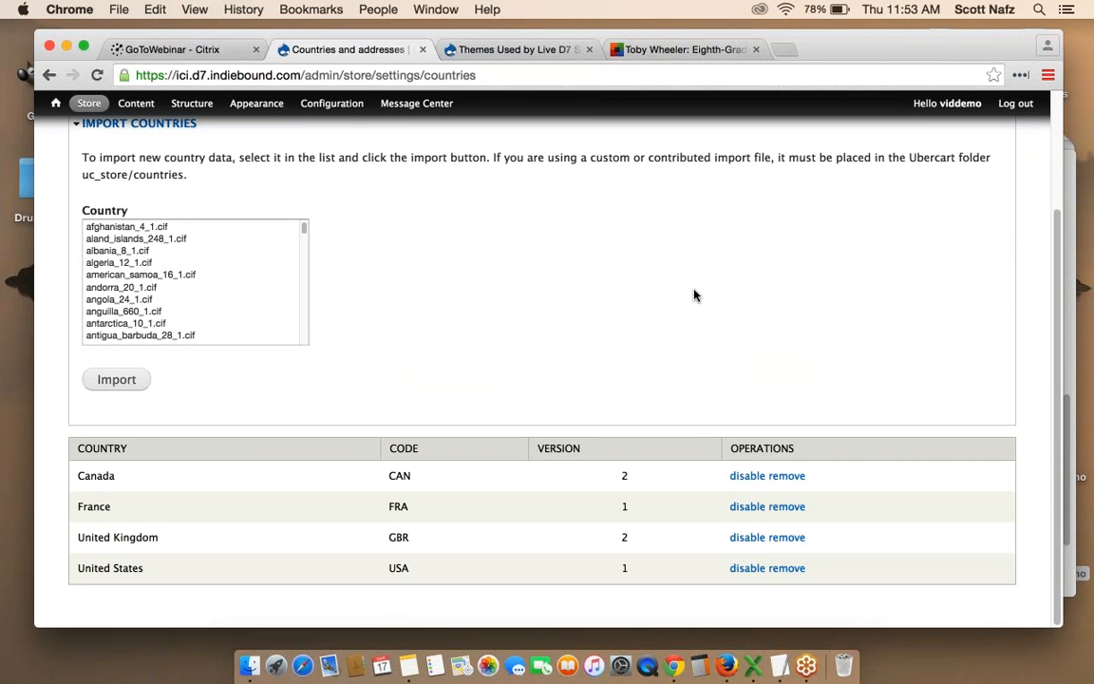
{"action": "scroll", "coordinate": [693, 291], "scroll_direction": "up", "scroll_amount": 3}
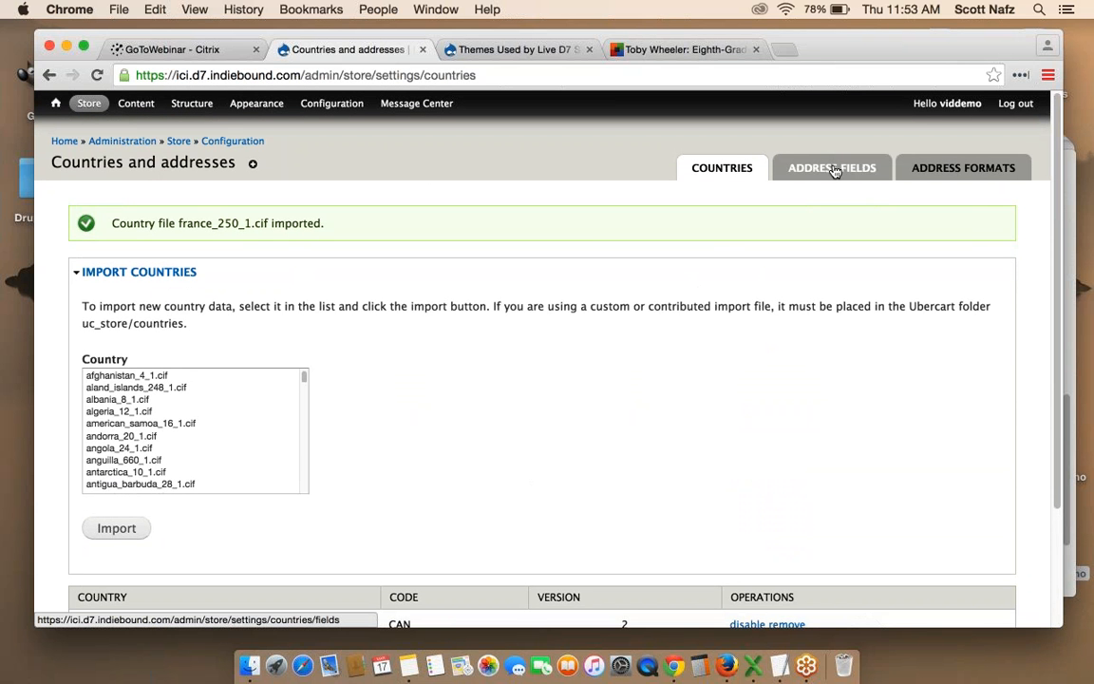
{"action": "left_click", "coordinate": [833, 171]}
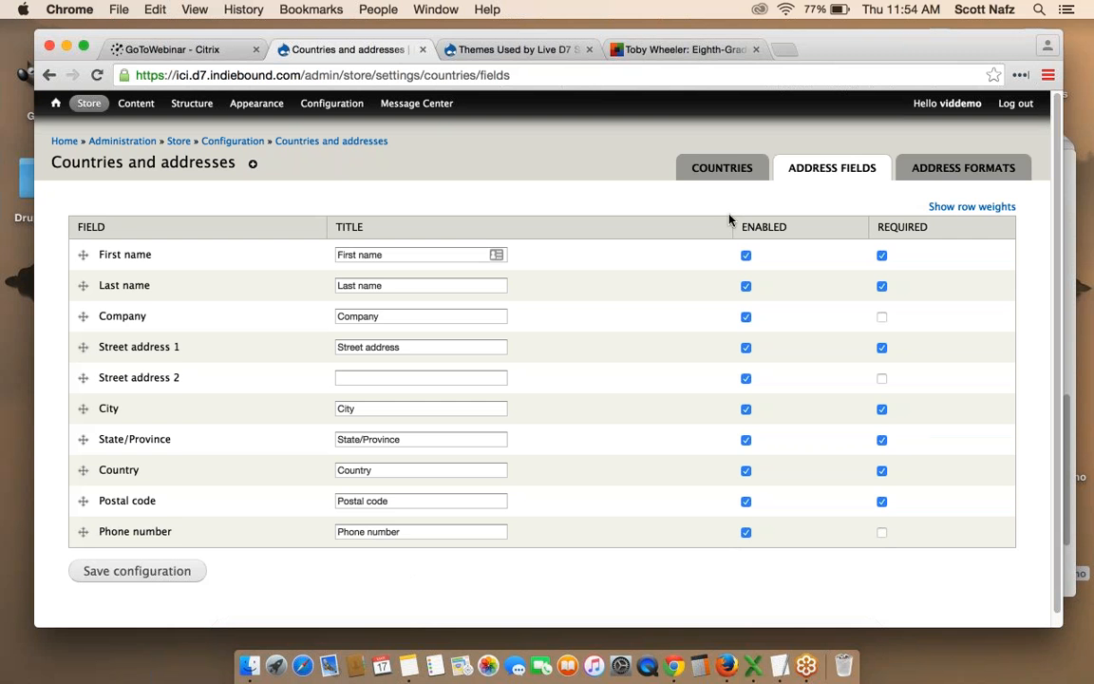
{"action": "left_click", "coordinate": [724, 169]}
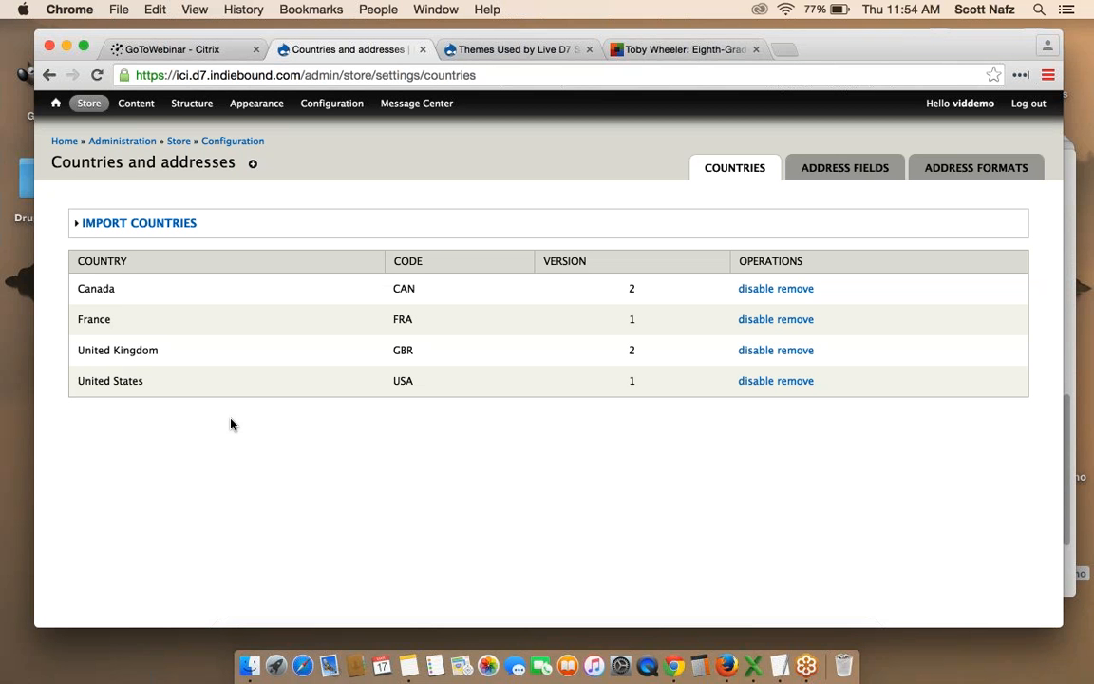
Go to the front page's Resources tab and read the Communication help page.
{"action": "left_click", "coordinate": [55, 102]}
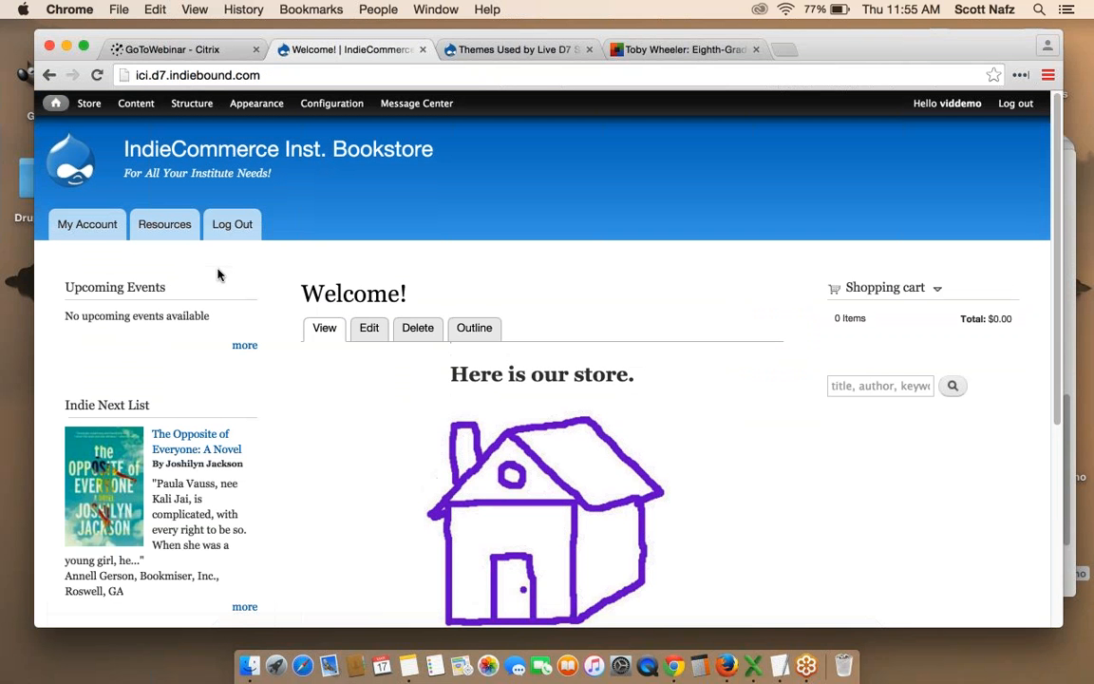
{"action": "left_click", "coordinate": [161, 225]}
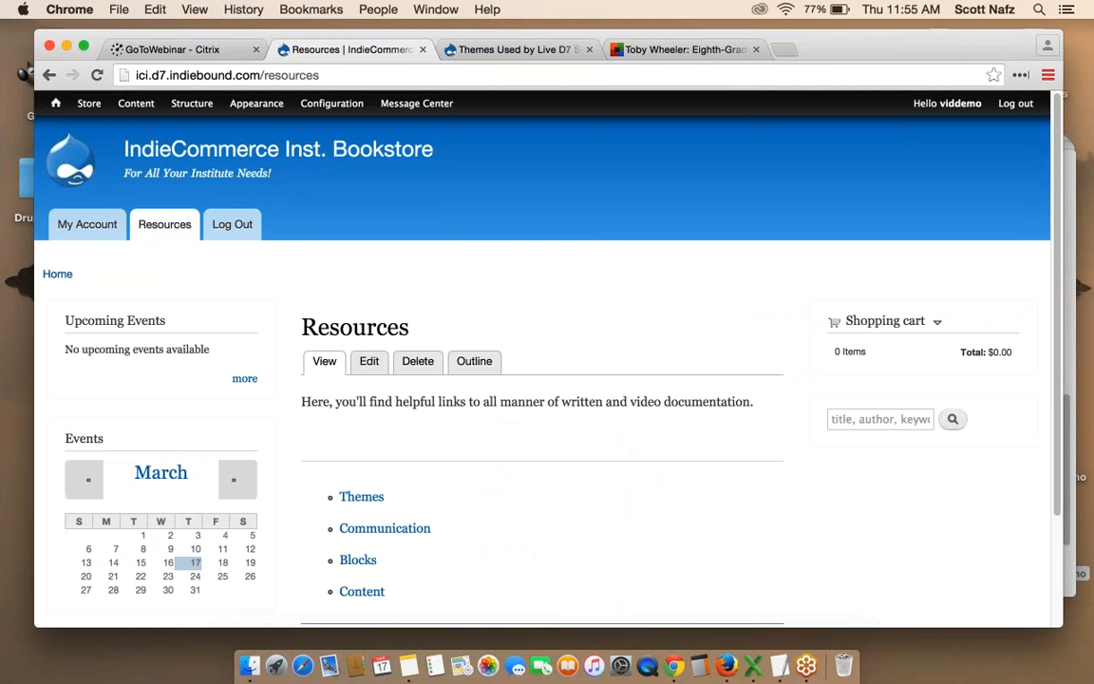
{"action": "scroll", "coordinate": [642, 258], "scroll_direction": "down", "scroll_amount": 1}
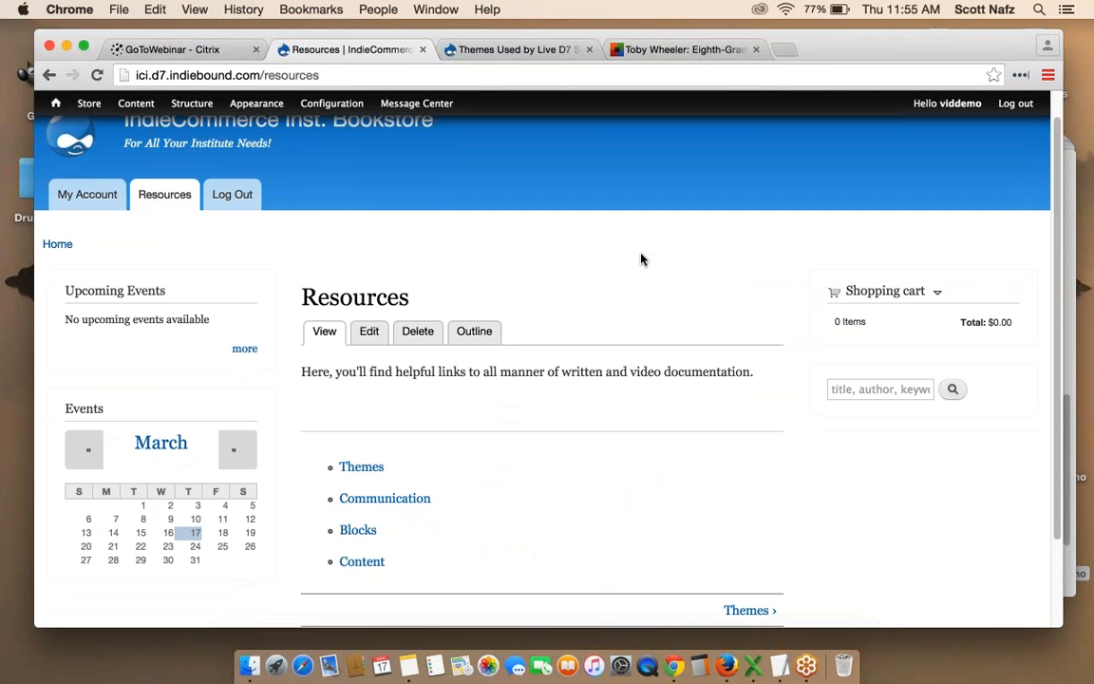
{"action": "left_click", "coordinate": [382, 500]}
{"action": "scroll", "coordinate": [382, 500], "scroll_direction": "down", "scroll_amount": 5}
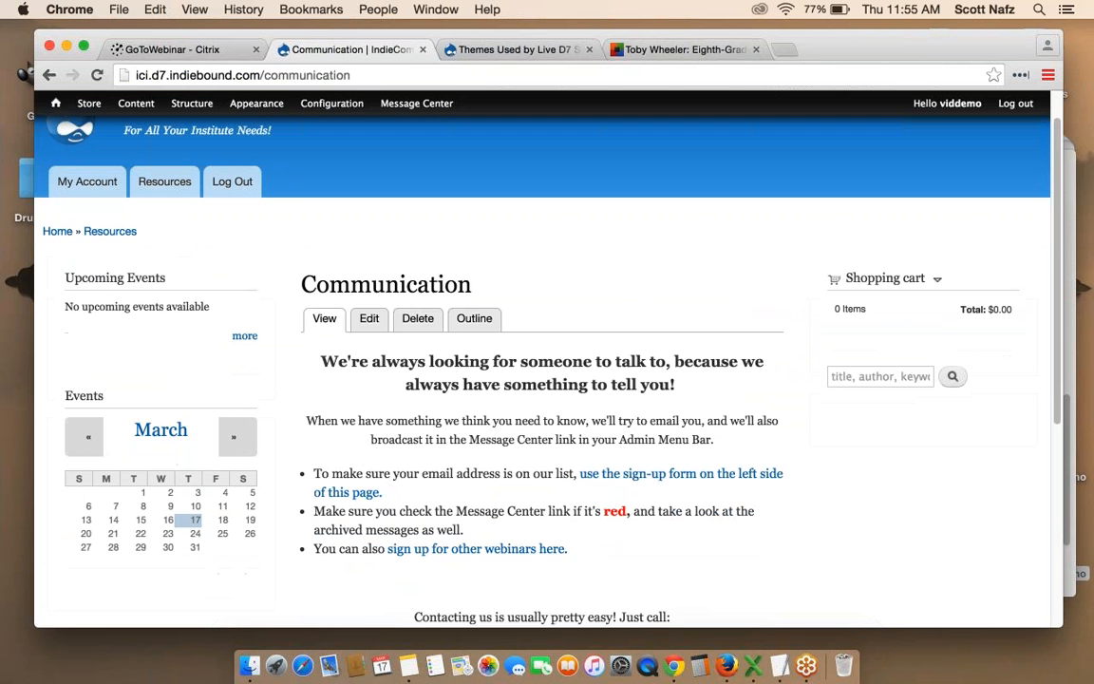
{"action": "scroll", "coordinate": [541, 380], "scroll_direction": "down", "scroll_amount": 2}
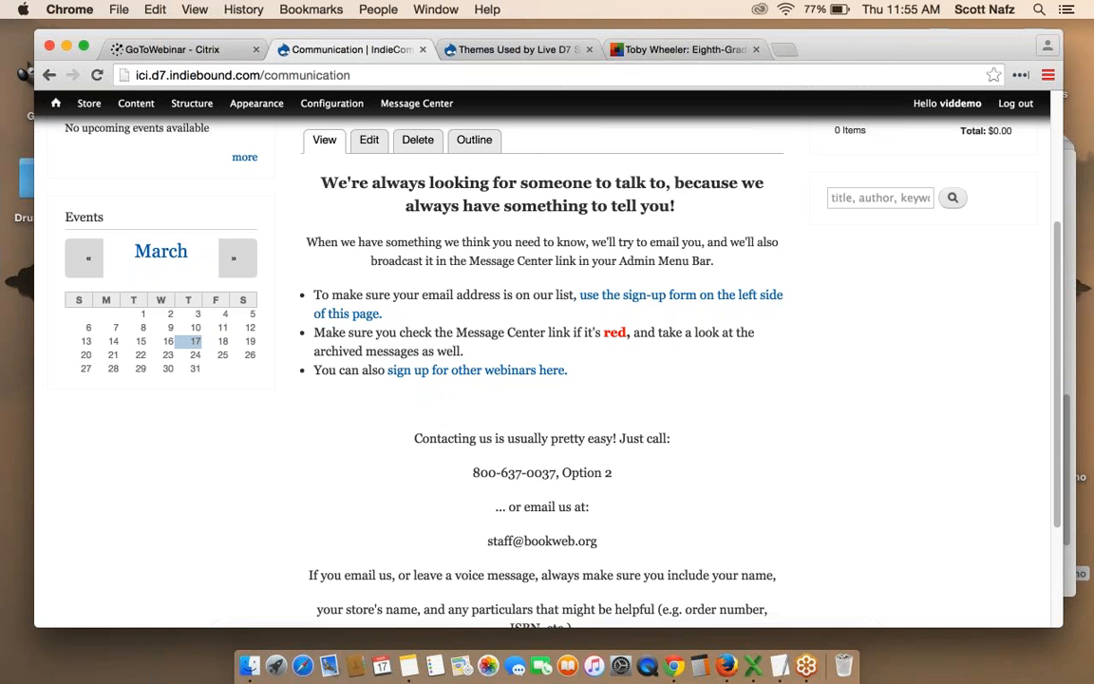
{"action": "scroll", "coordinate": [541, 379], "scroll_direction": "up", "scroll_amount": 2}
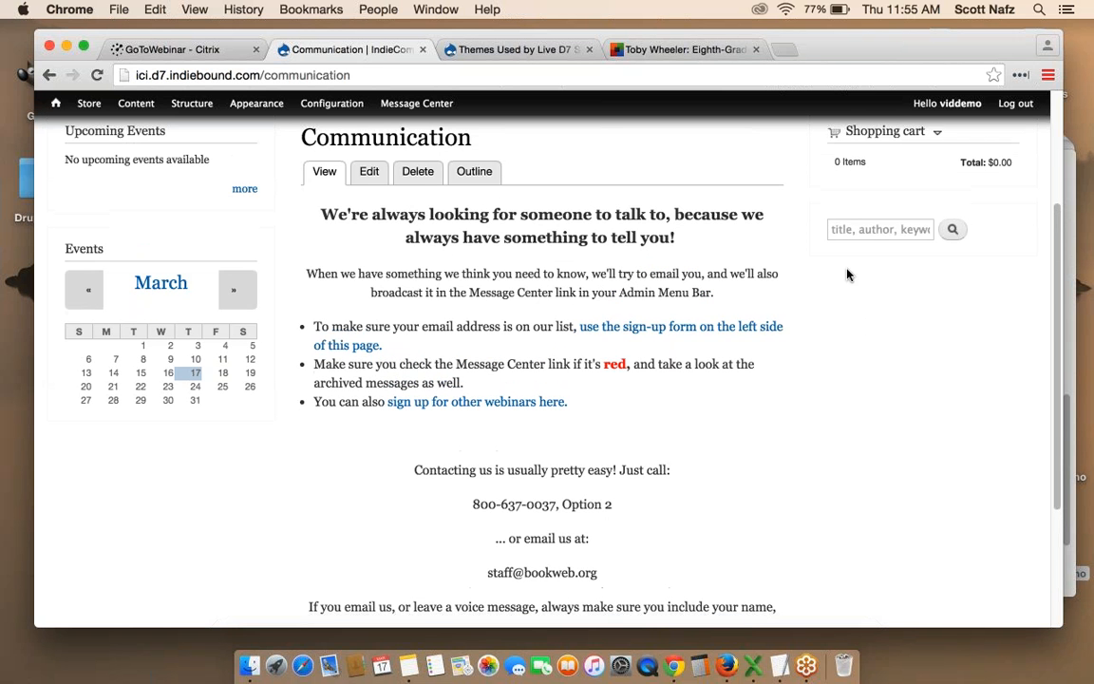
{"action": "mouse_move", "coordinate": [406, 106]}
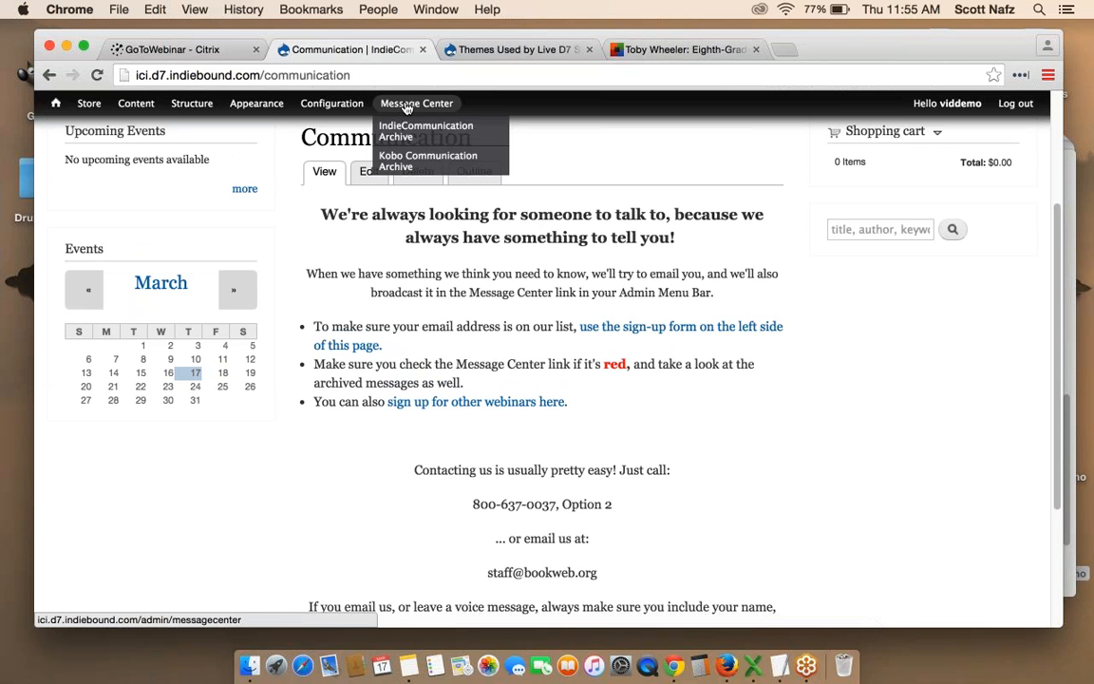
Open the IndieCommunication Archive from the Message Center dropdown and browse its newsletter issues.
{"action": "left_click", "coordinate": [406, 106]}
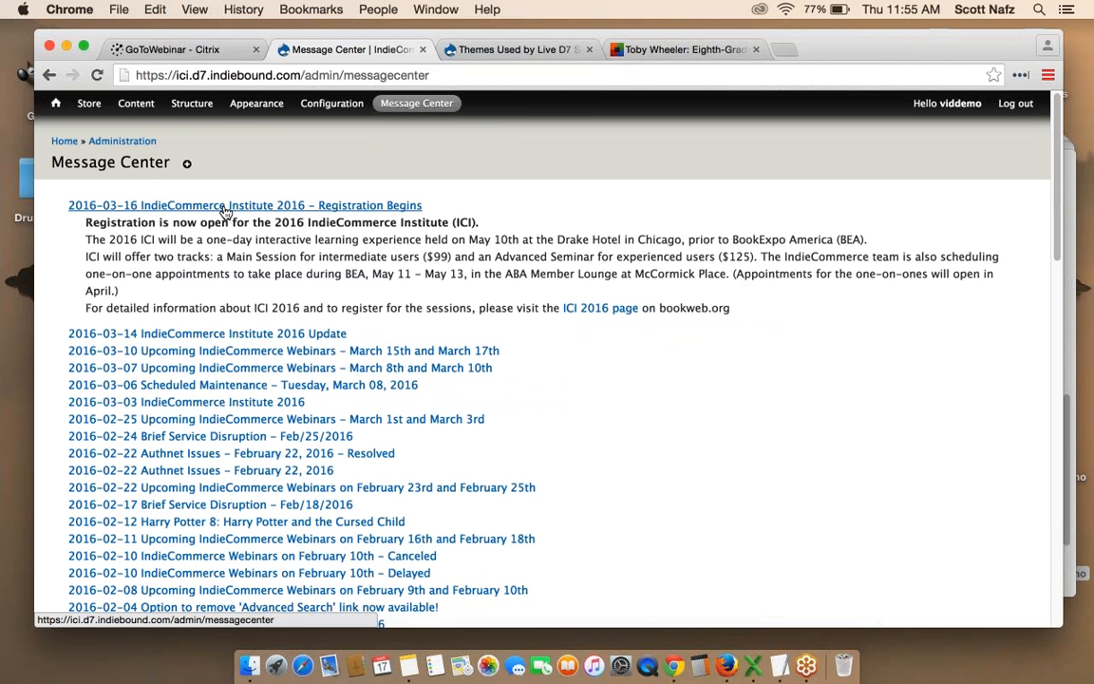
{"action": "mouse_move", "coordinate": [415, 107]}
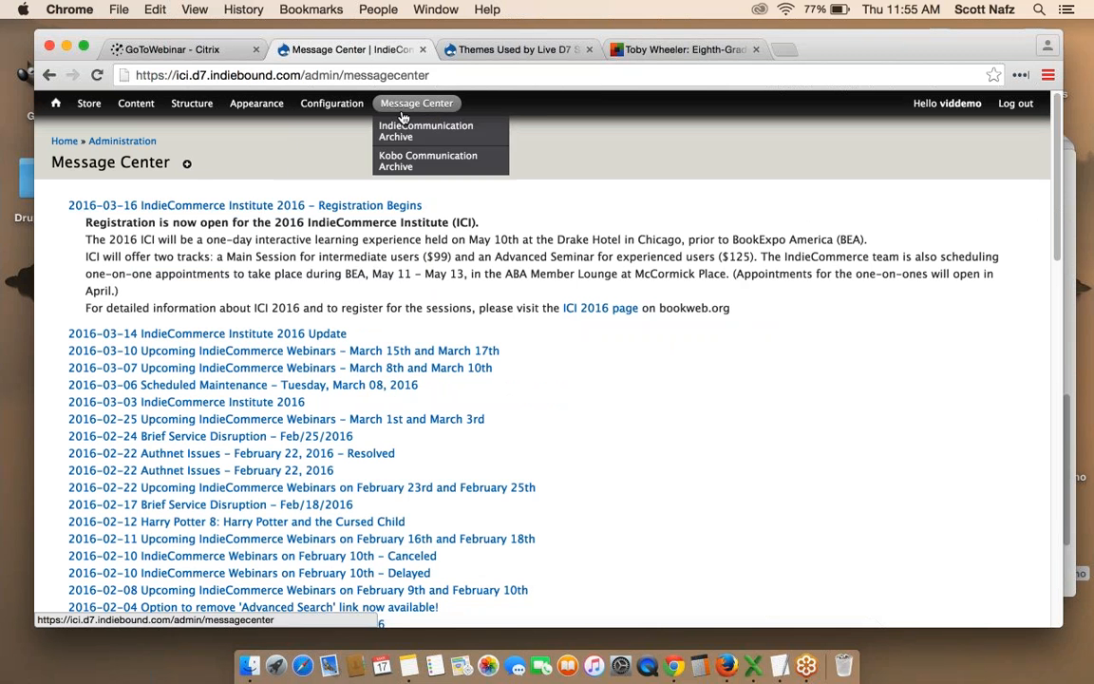
{"action": "left_click", "coordinate": [426, 131]}
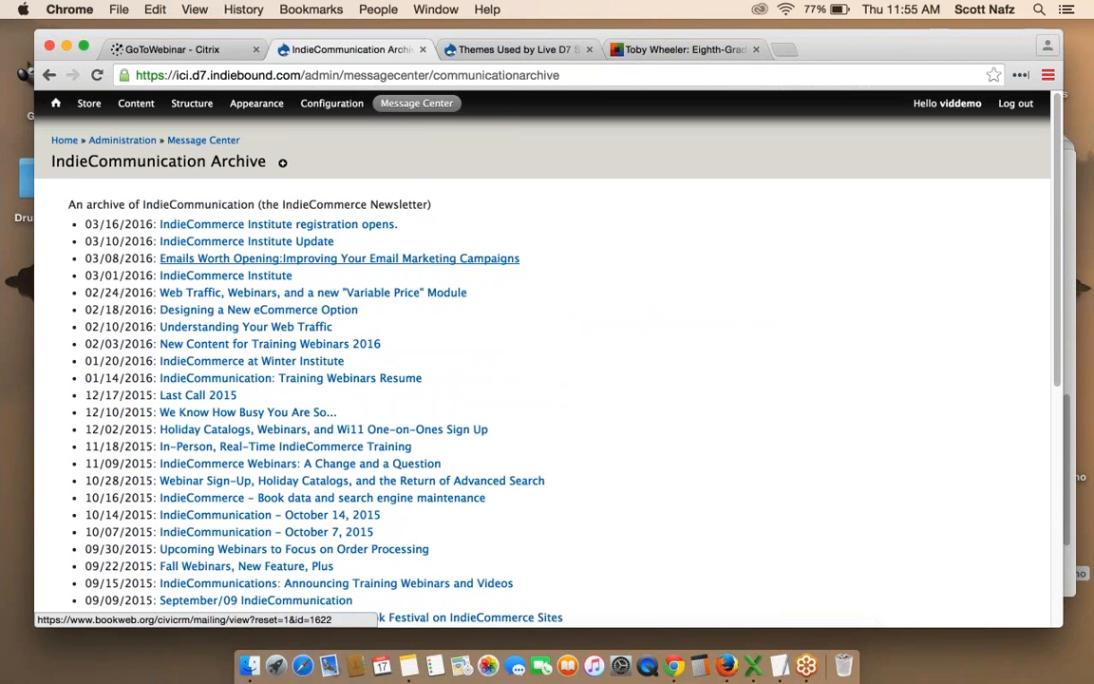
{"action": "scroll", "coordinate": [418, 181], "scroll_direction": "down", "scroll_amount": 3}
{"action": "scroll", "coordinate": [468, 207], "scroll_direction": "up", "scroll_amount": 2}
{"action": "scroll", "coordinate": [469, 207], "scroll_direction": "up", "scroll_amount": 1}
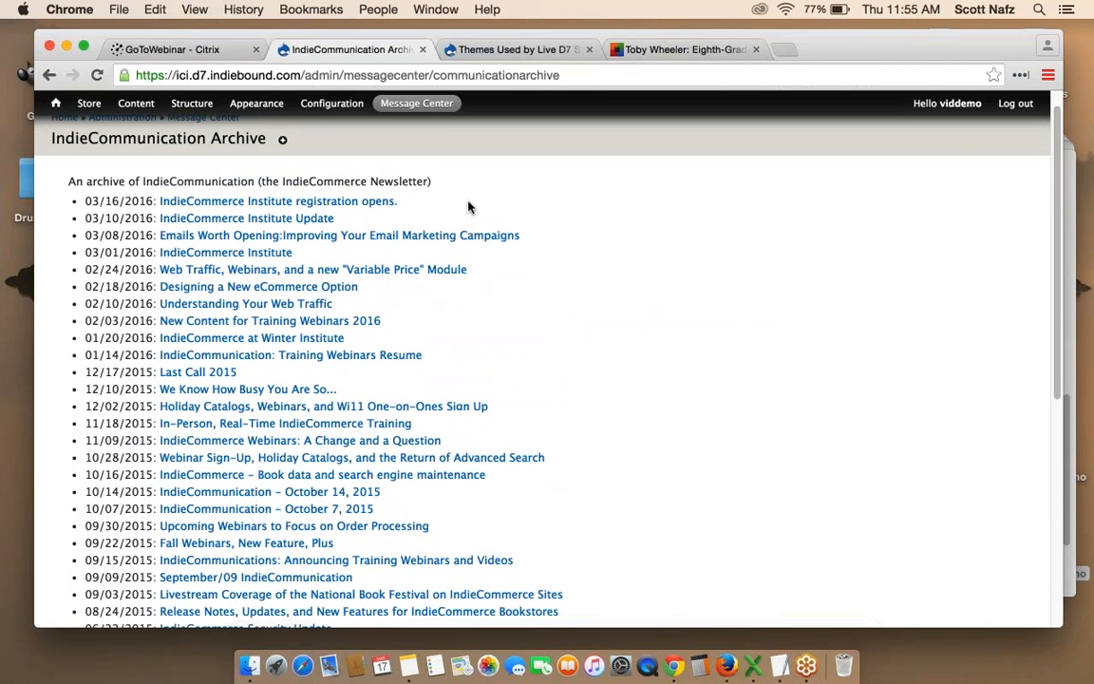
{"action": "mouse_move", "coordinate": [408, 107]}
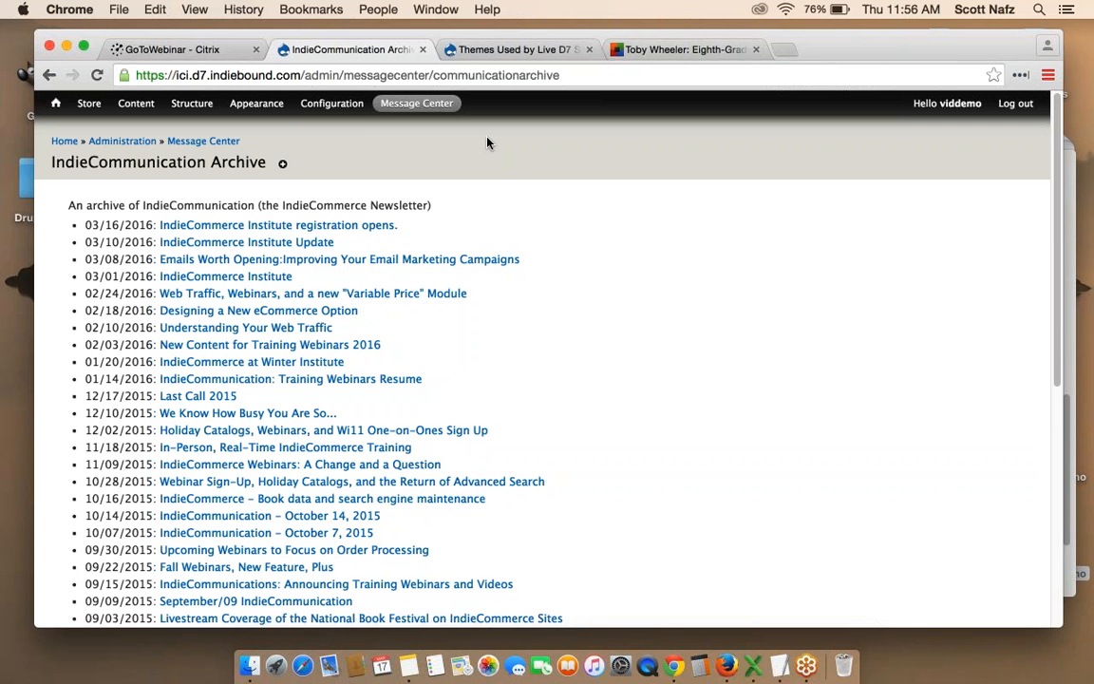
Reopen the Communication help page via Resources and follow its link to the updates sign-up form.
{"action": "left_click", "coordinate": [55, 103]}
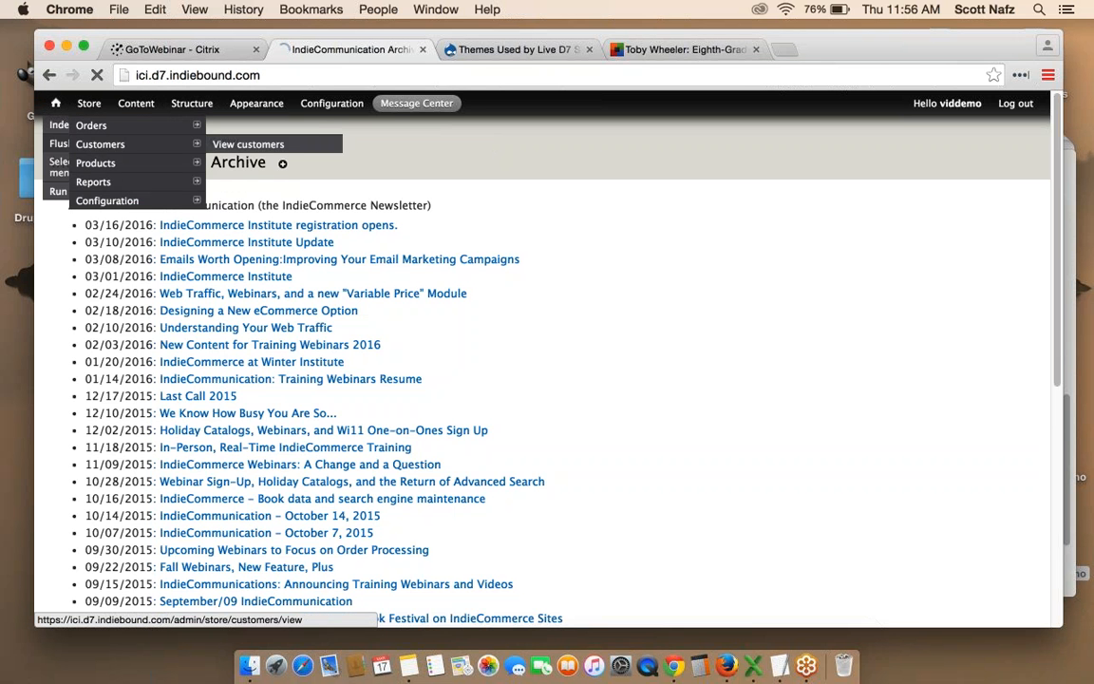
{"action": "left_click", "coordinate": [164, 224]}
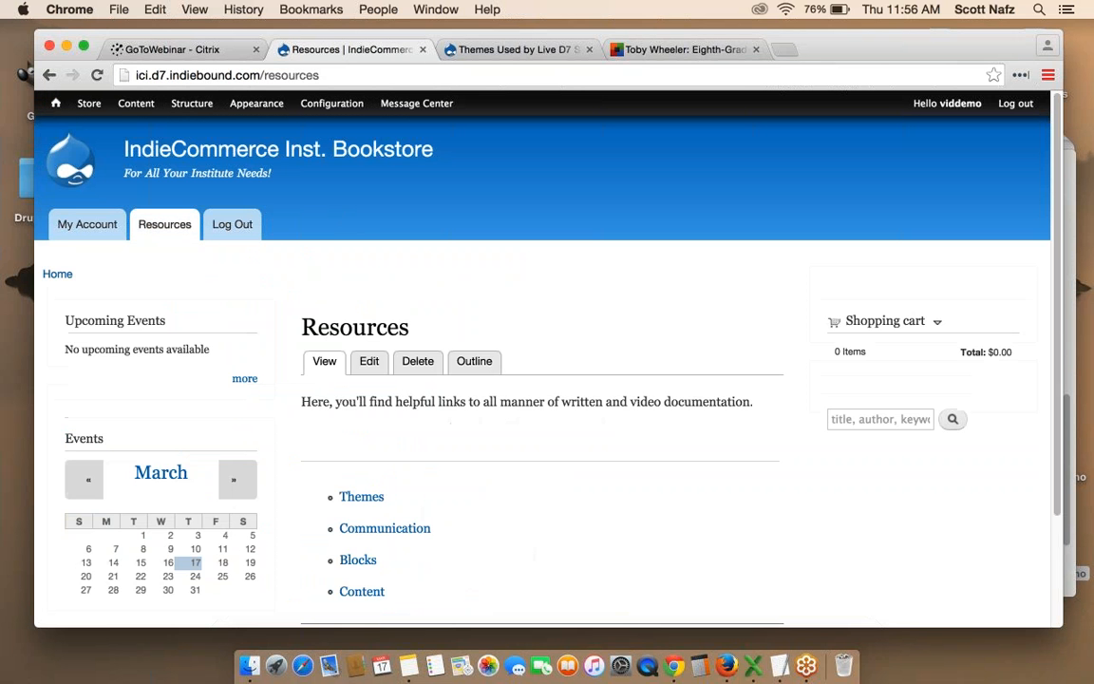
{"action": "scroll", "coordinate": [164, 225], "scroll_direction": "down", "scroll_amount": 1}
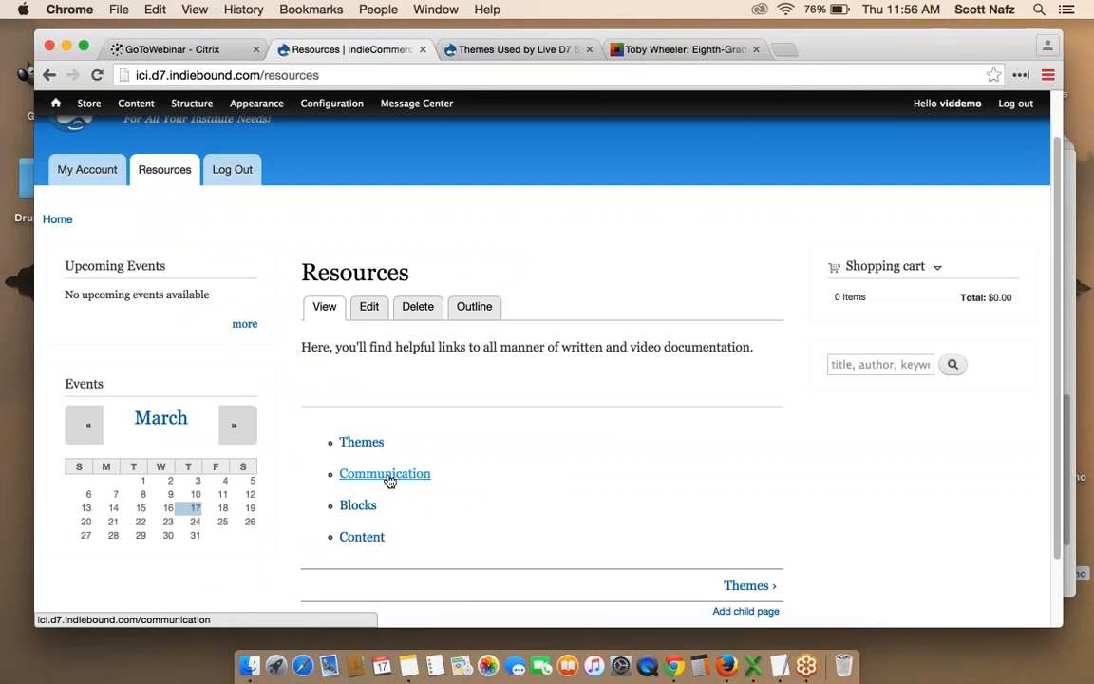
{"action": "left_click", "coordinate": [388, 479]}
{"action": "scroll", "coordinate": [388, 480], "scroll_direction": "down", "scroll_amount": 5}
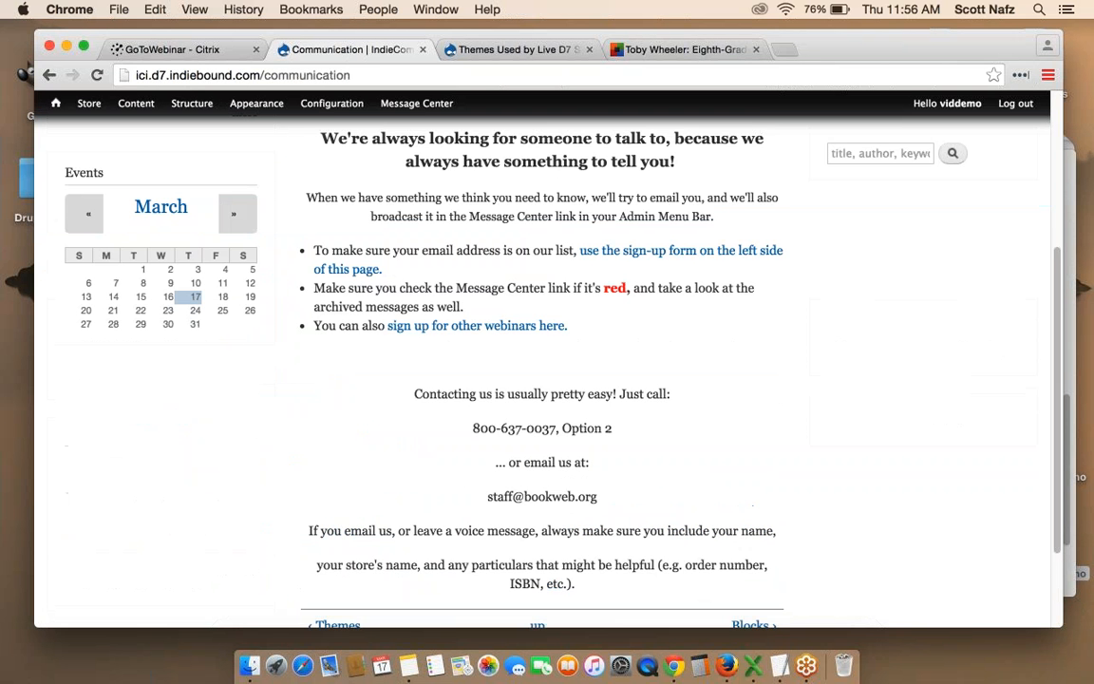
{"action": "scroll", "coordinate": [541, 361], "scroll_direction": "down", "scroll_amount": 1}
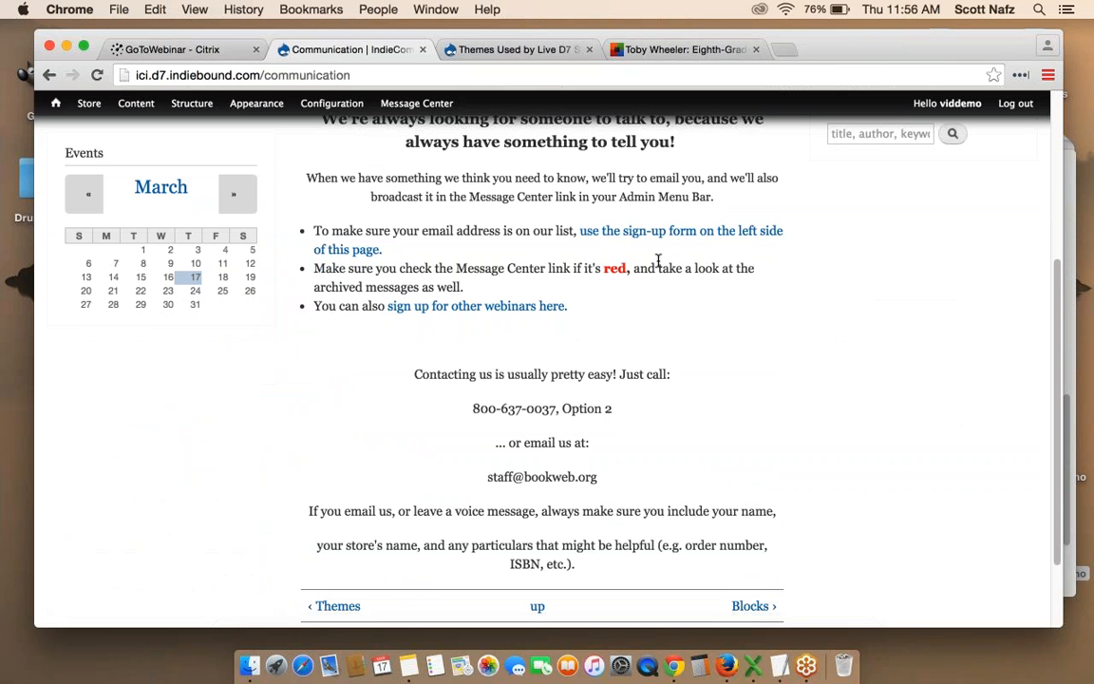
{"action": "left_click", "coordinate": [612, 233]}
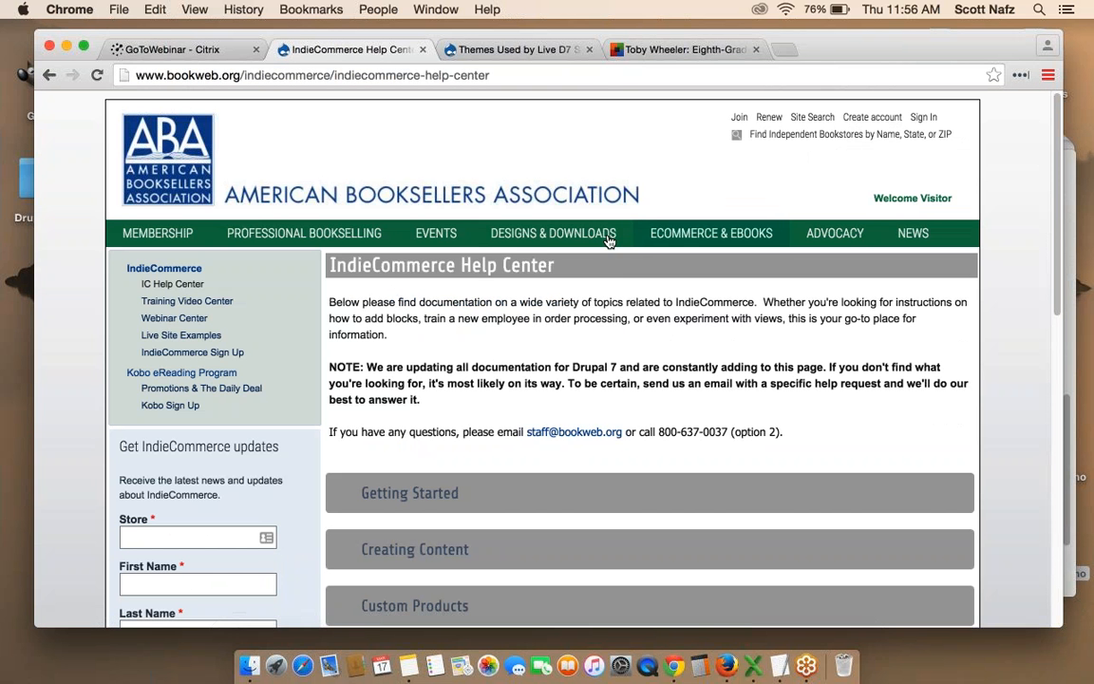
{"action": "mouse_move", "coordinate": [717, 236]}
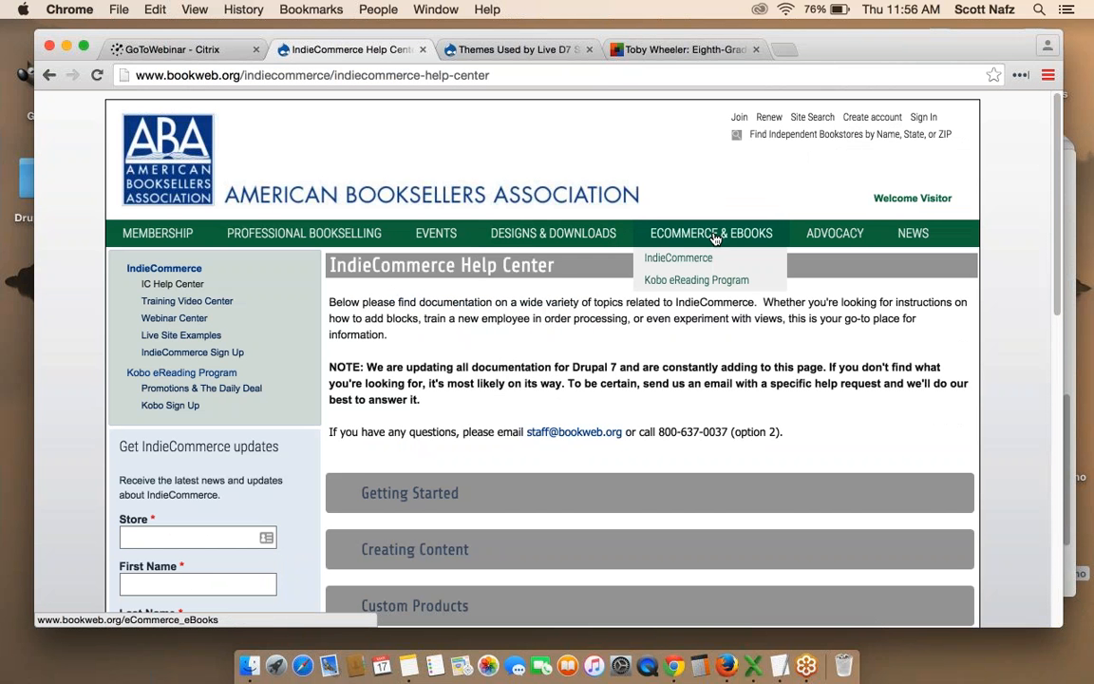
{"action": "mouse_move", "coordinate": [751, 259]}
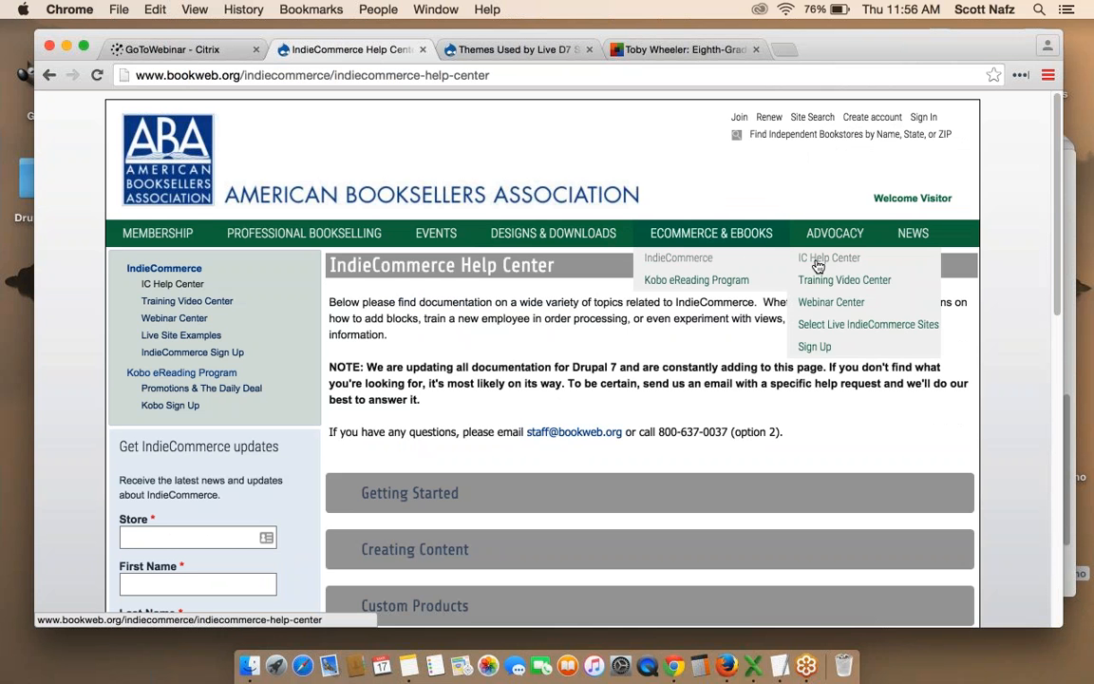
{"action": "scroll", "coordinate": [245, 331], "scroll_direction": "down", "scroll_amount": 3}
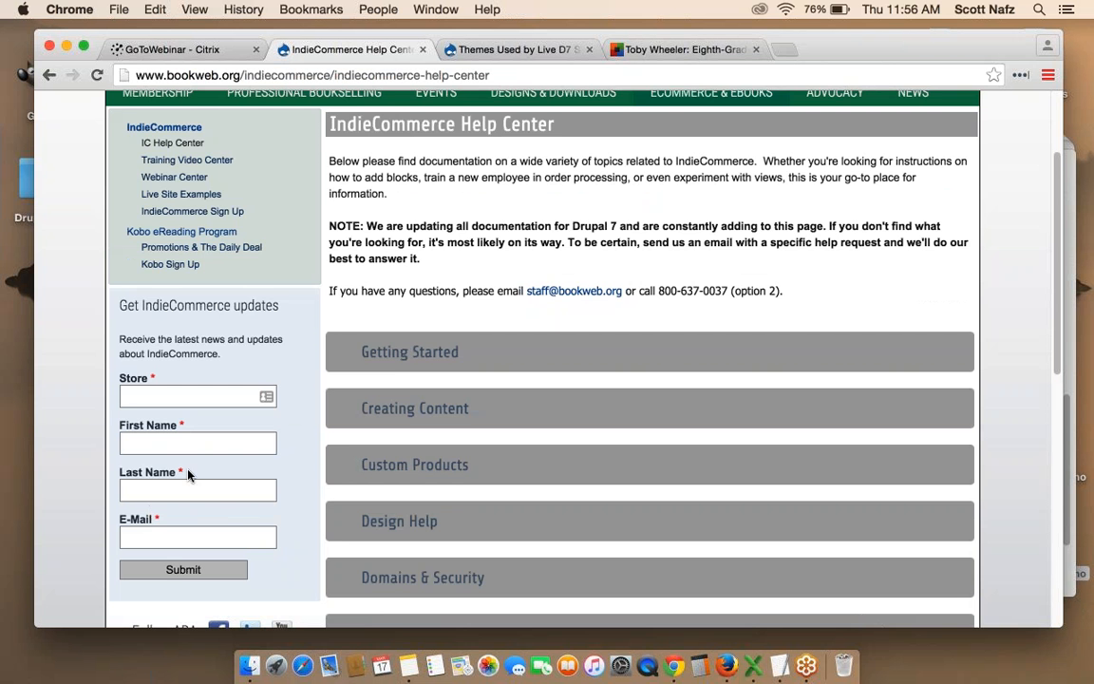
{"action": "scroll", "coordinate": [188, 475], "scroll_direction": "up", "scroll_amount": 3}
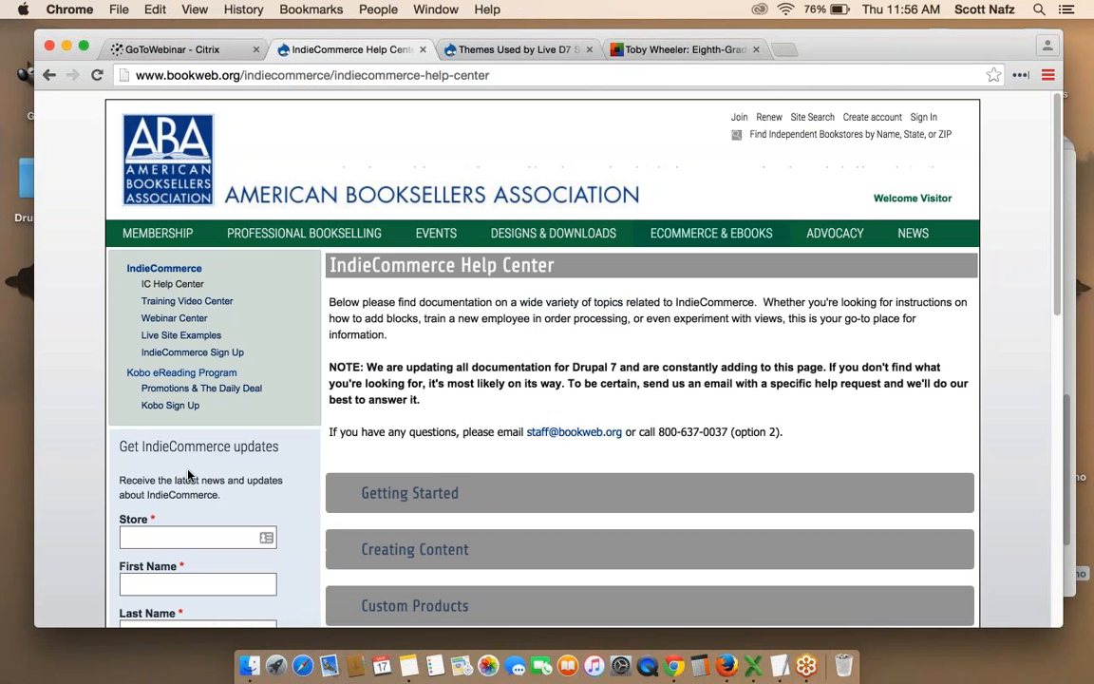
{"action": "left_click", "coordinate": [50, 75]}
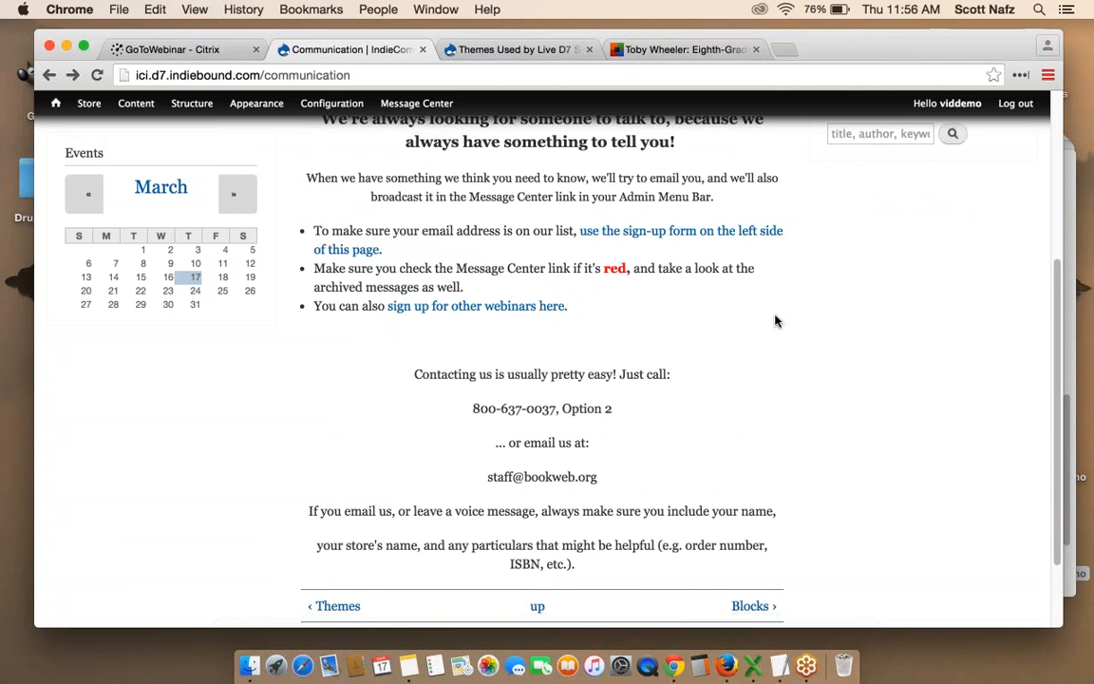
{"action": "left_click", "coordinate": [493, 308]}
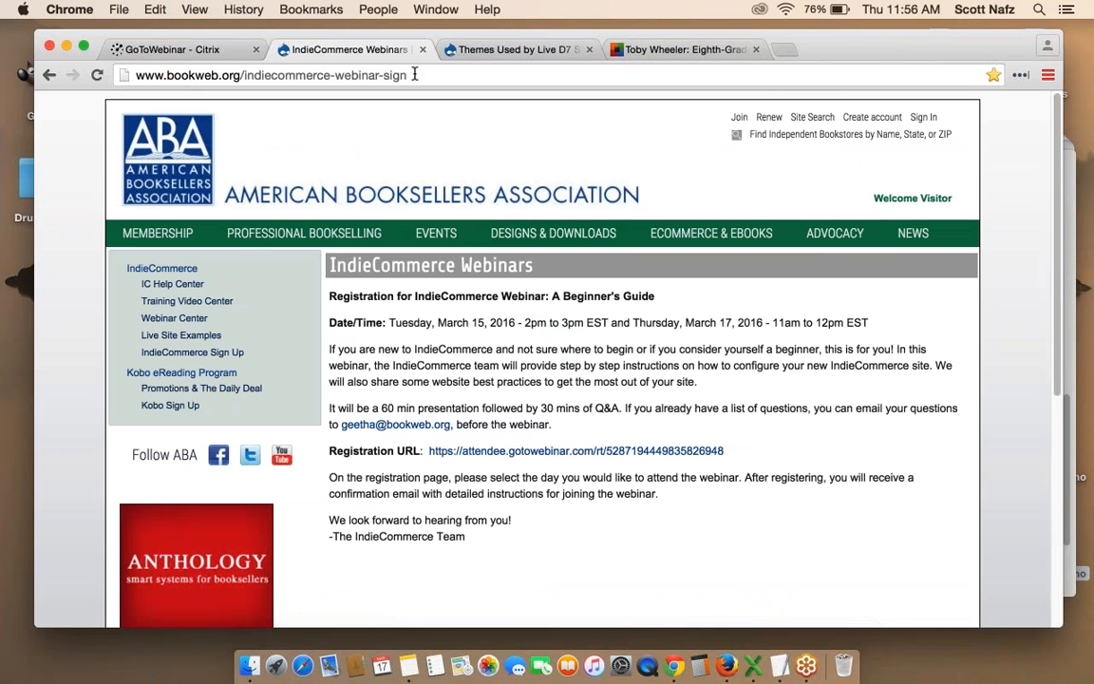
{"action": "mouse_move", "coordinate": [834, 232]}
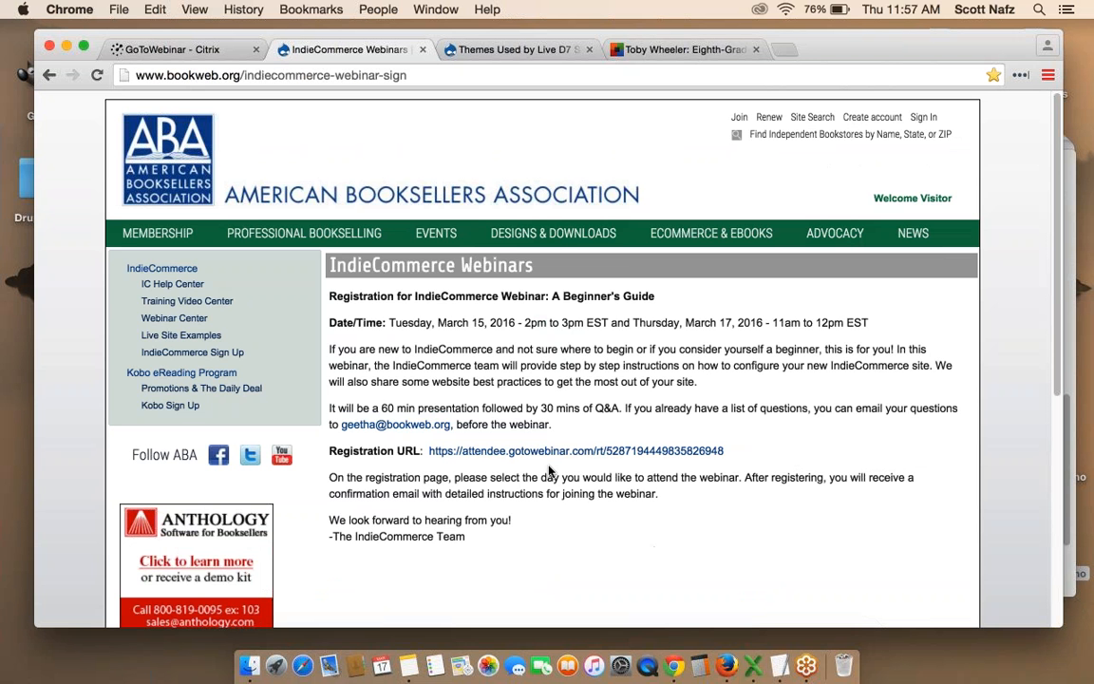
{"action": "left_click", "coordinate": [50, 74]}
{"action": "scroll", "coordinate": [850, 264], "scroll_direction": "down", "scroll_amount": 3}
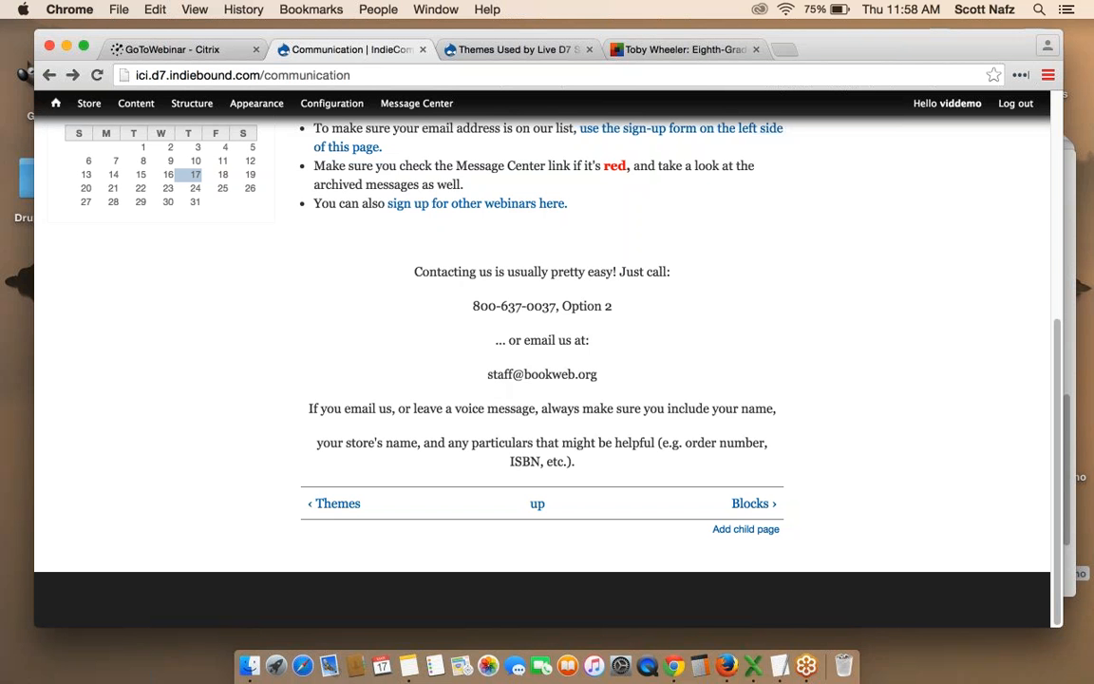
Return to the store's Welcome front page from the admin toolbar's home icon.
{"action": "mouse_move", "coordinate": [418, 107]}
{"action": "left_click", "coordinate": [56, 107]}
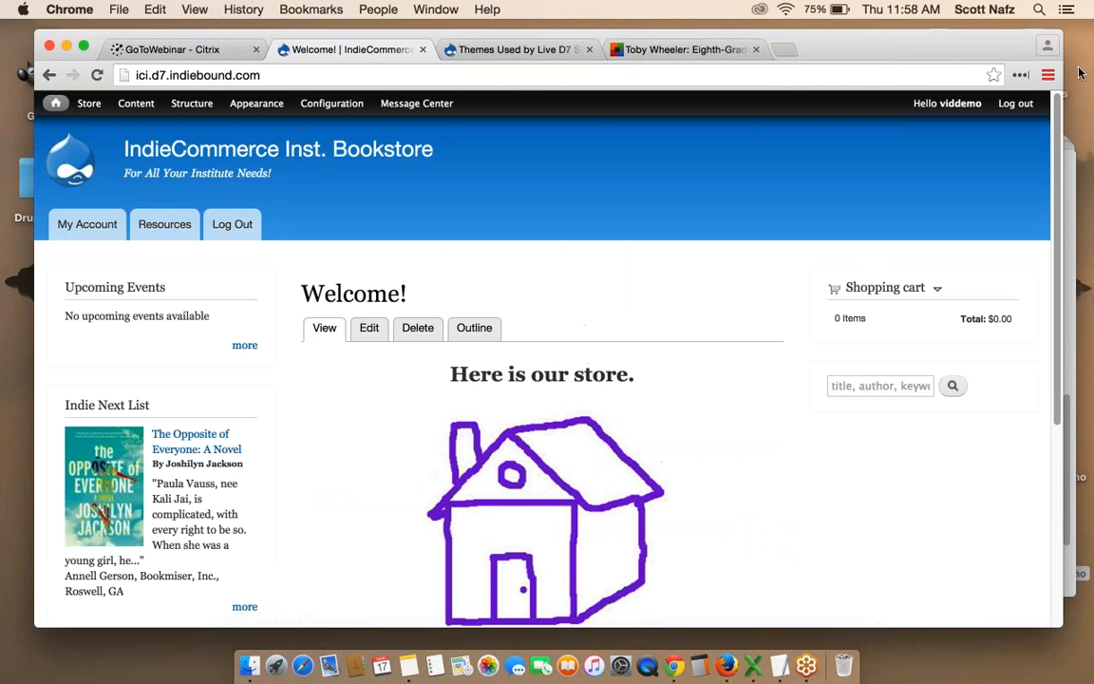